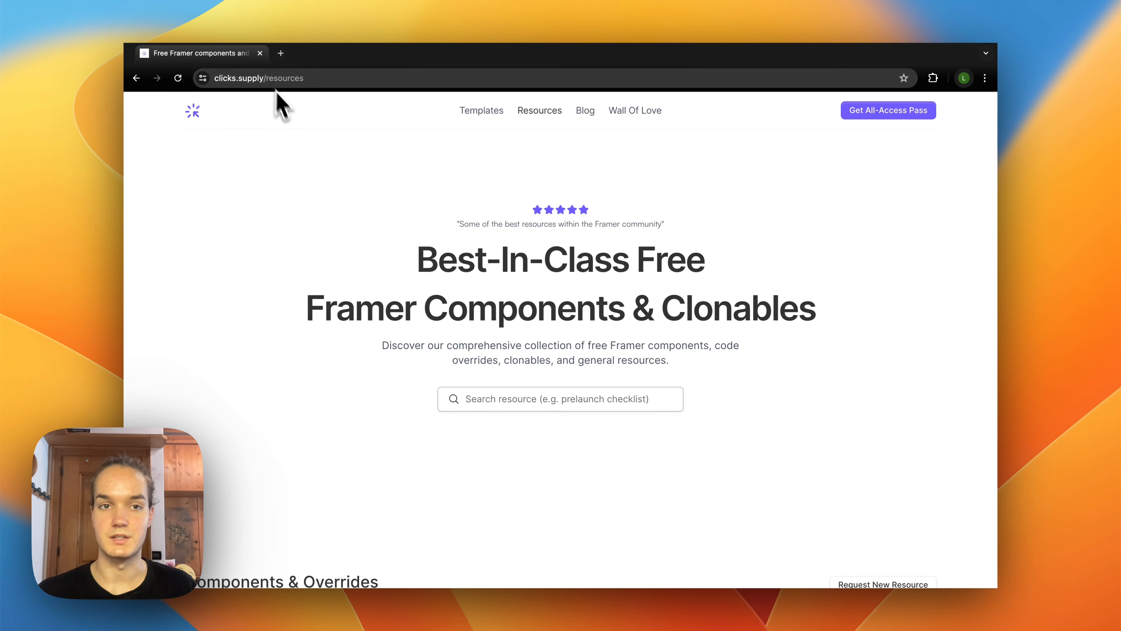
Step: Browse the free components on clicks.supply, open the live preview of Navbar With Rotating Text Effect, and close that preview
{"action": "scroll", "coordinate": [321, 230], "scroll_direction": "down", "scroll_amount": 10}
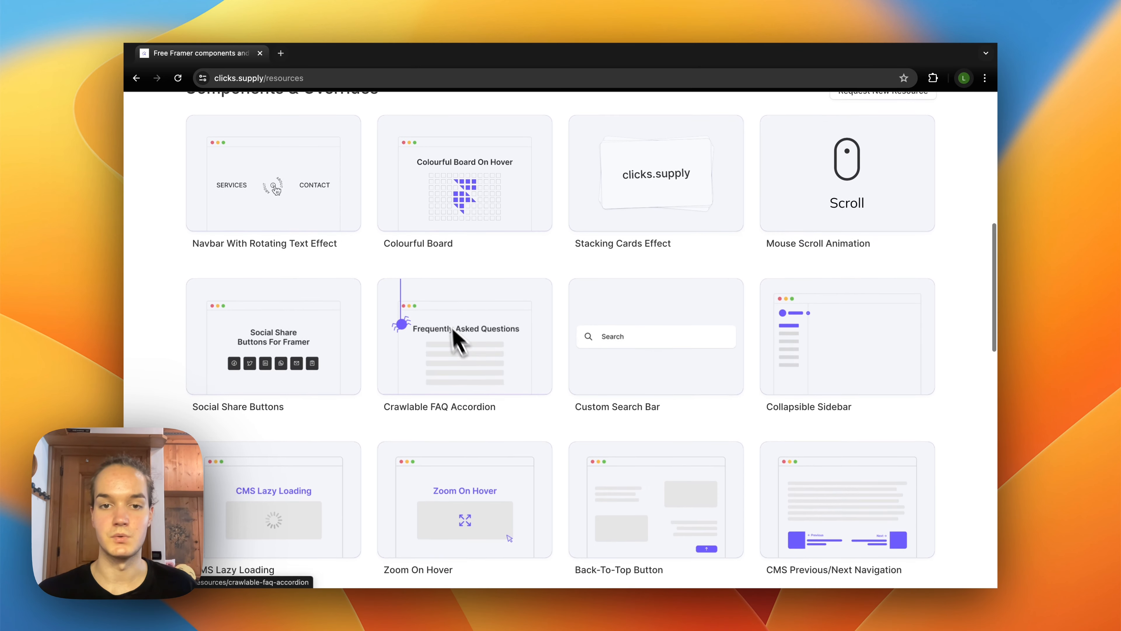
{"action": "scroll", "coordinate": [596, 383], "scroll_direction": "down", "scroll_amount": 3}
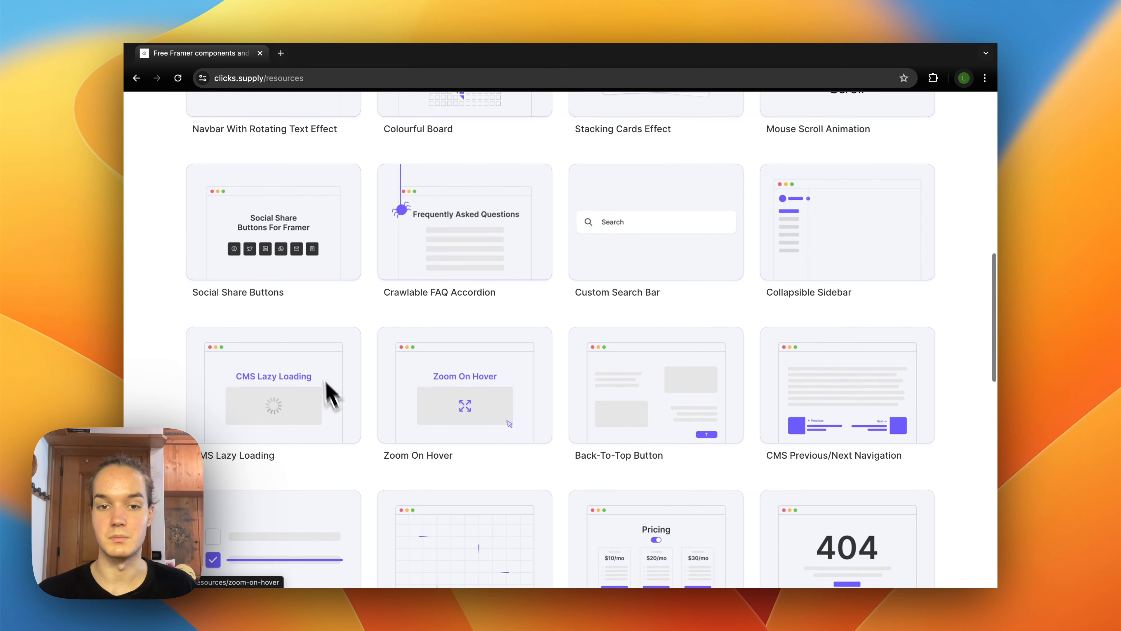
{"action": "scroll", "coordinate": [618, 435], "scroll_direction": "up", "scroll_amount": 5}
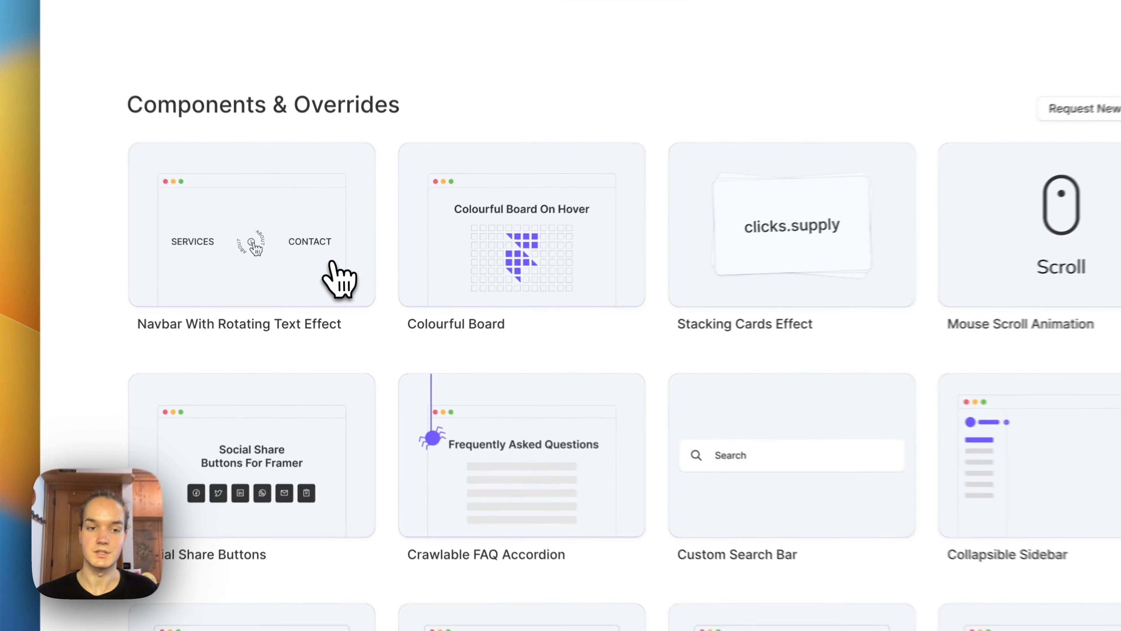
{"action": "left_click", "coordinate": [332, 301]}
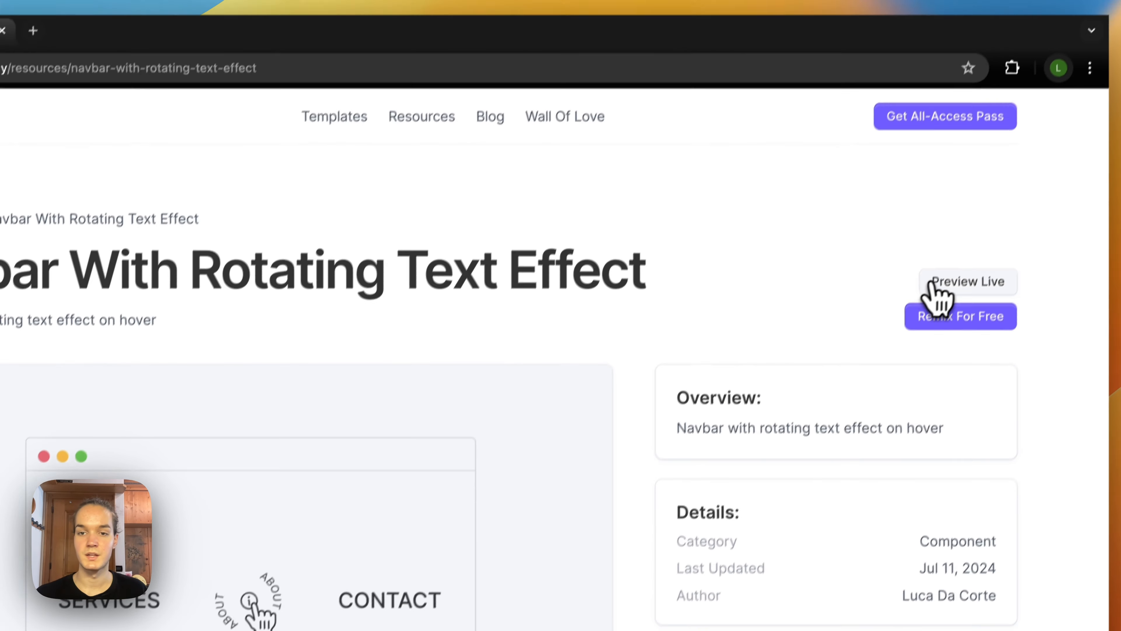
{"action": "left_click", "coordinate": [1037, 167]}
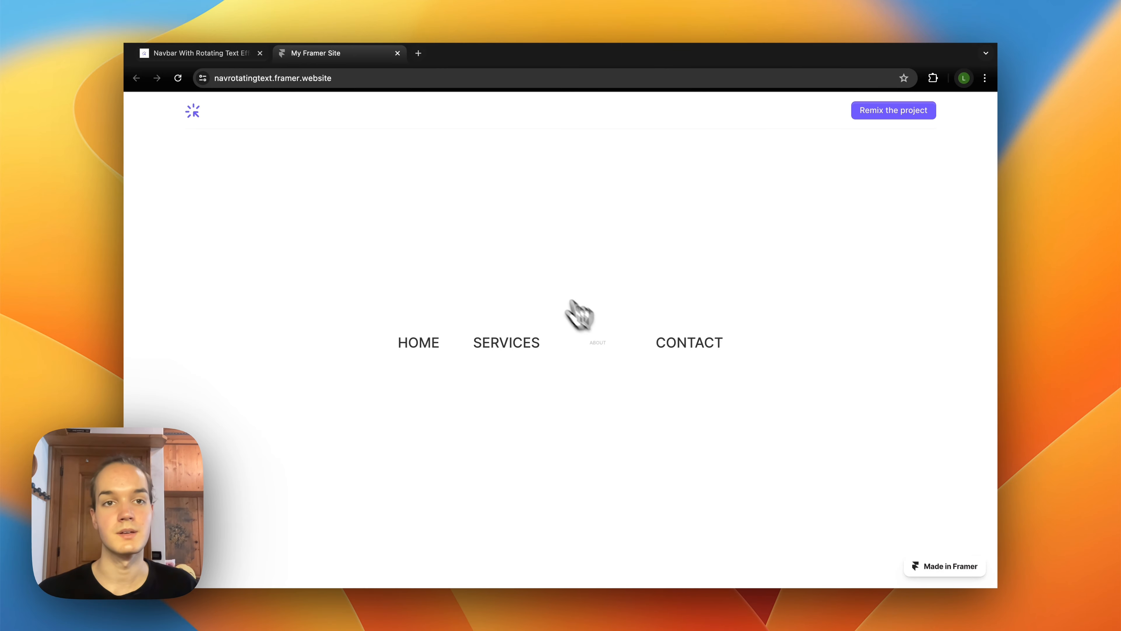
{"action": "left_click", "coordinate": [397, 54]}
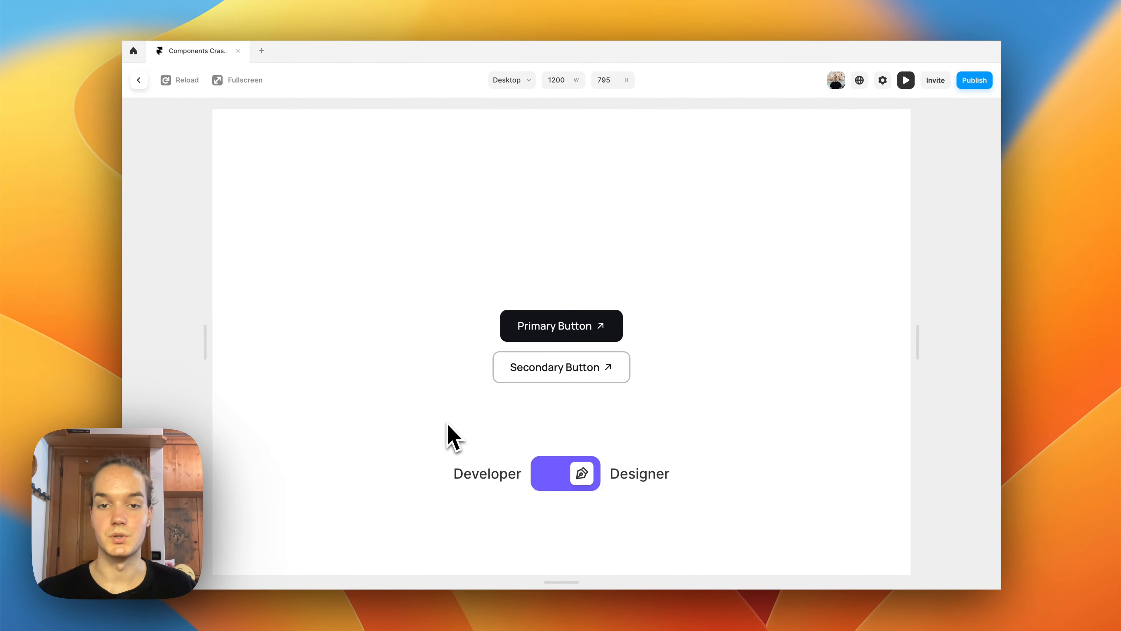
Step: In Framer, try out the Developer/Designer toggle in the Components Crash Course preview and return to the editing canvas
{"action": "scroll", "coordinate": [446, 419], "scroll_direction": "down", "scroll_amount": 1}
{"action": "scroll", "coordinate": [428, 358], "scroll_direction": "up", "scroll_amount": 1}
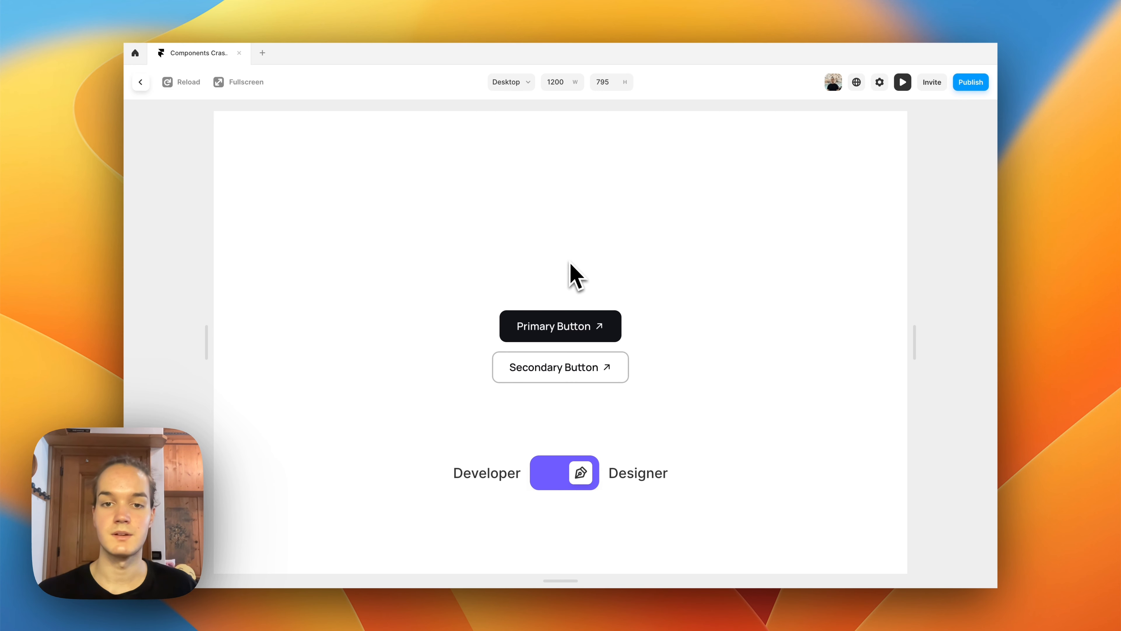
{"action": "scroll", "coordinate": [574, 274], "scroll_direction": "down", "scroll_amount": 2}
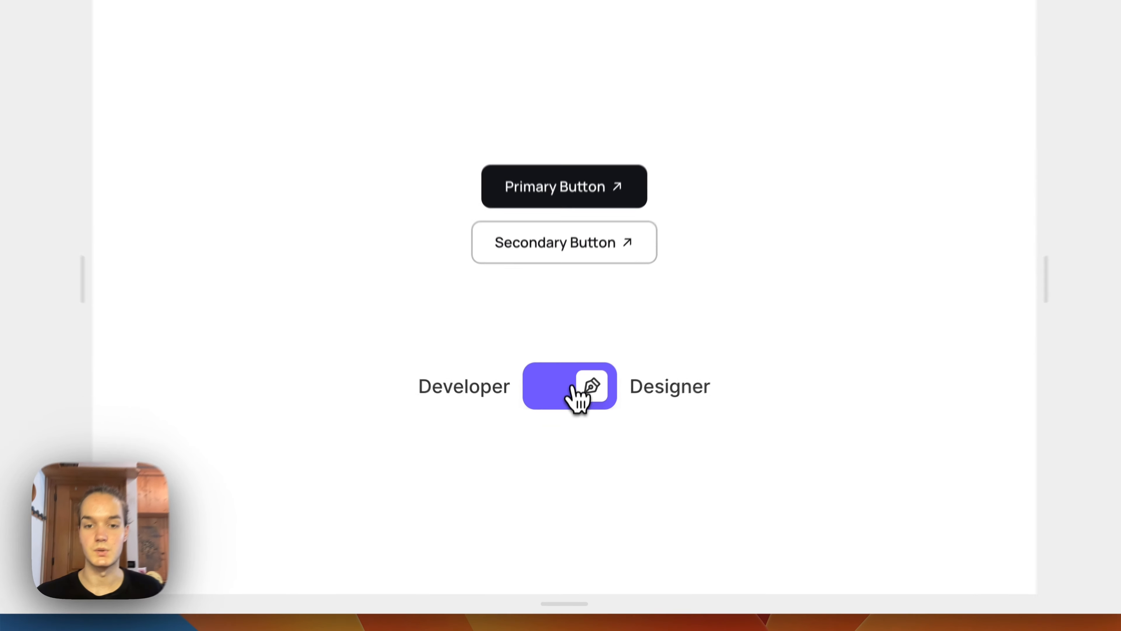
{"action": "left_click", "coordinate": [567, 417]}
{"action": "left_click", "coordinate": [575, 375]}
{"action": "left_click", "coordinate": [574, 375]}
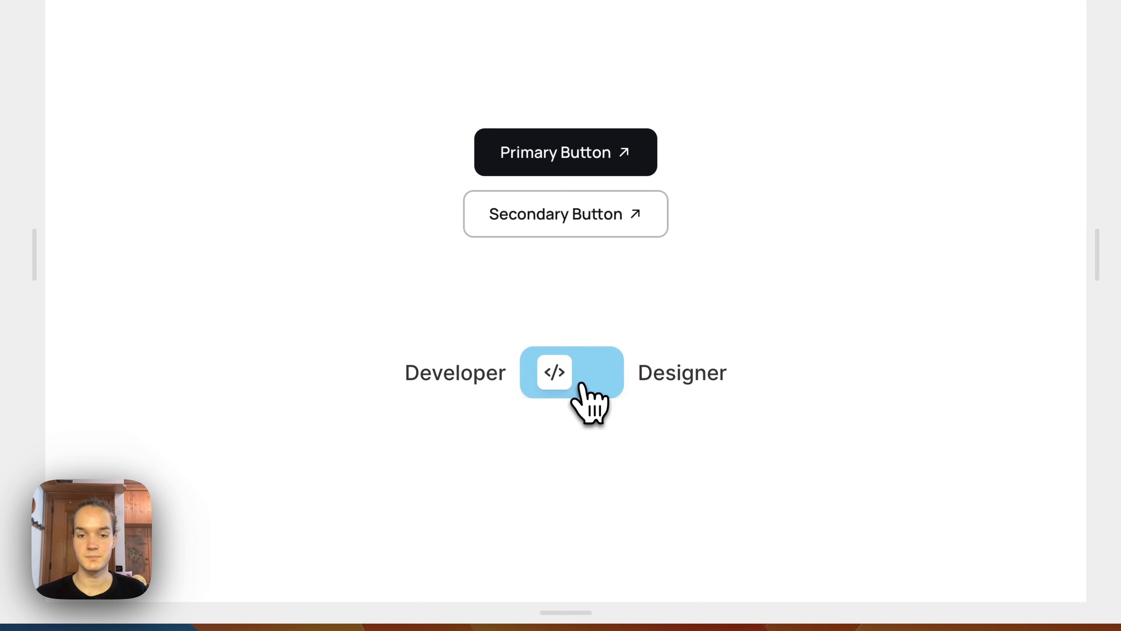
{"action": "left_click", "coordinate": [557, 378]}
{"action": "scroll", "coordinate": [559, 362], "scroll_direction": "up", "scroll_amount": 2}
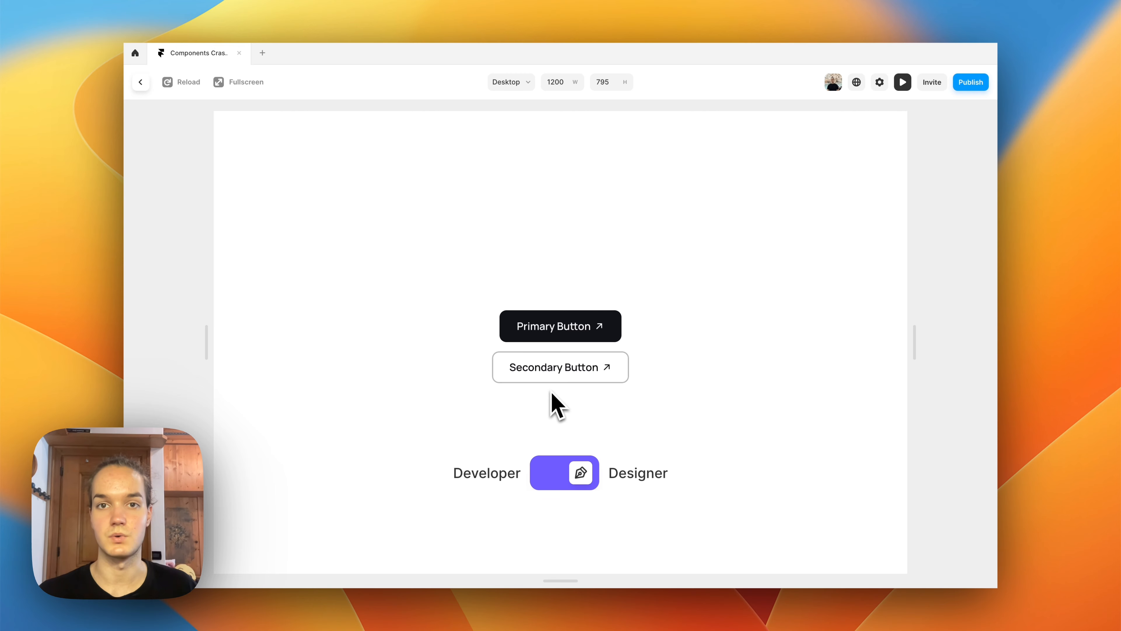
{"action": "key", "text": "Escape"}
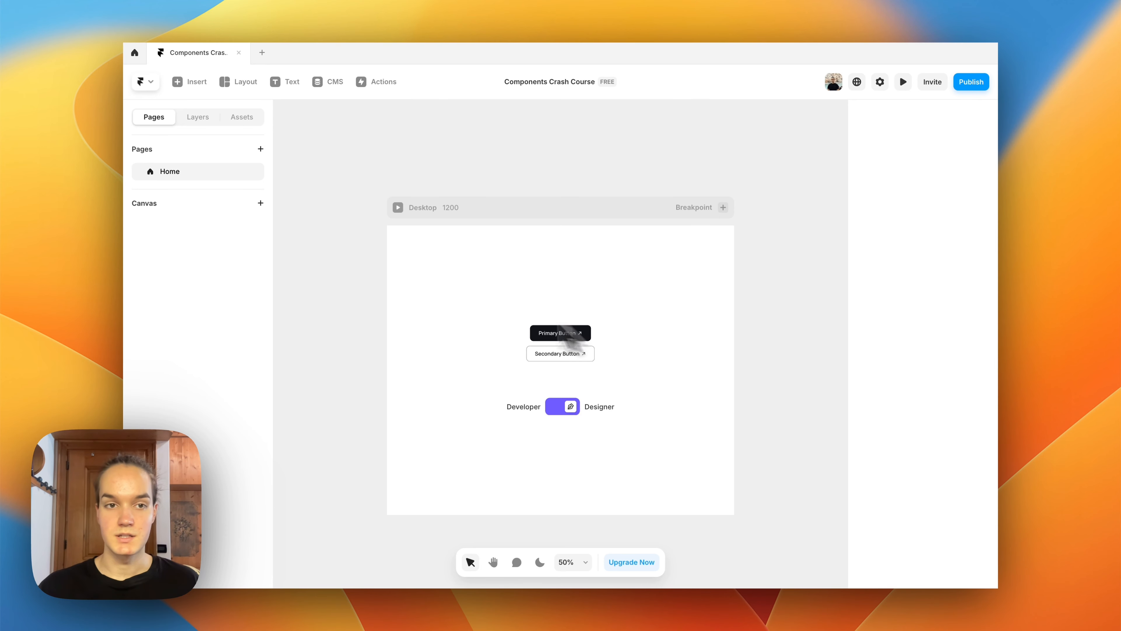
Step: Add a new blank page to the project, keeping the default path /page
{"action": "left_click", "coordinate": [261, 149]}
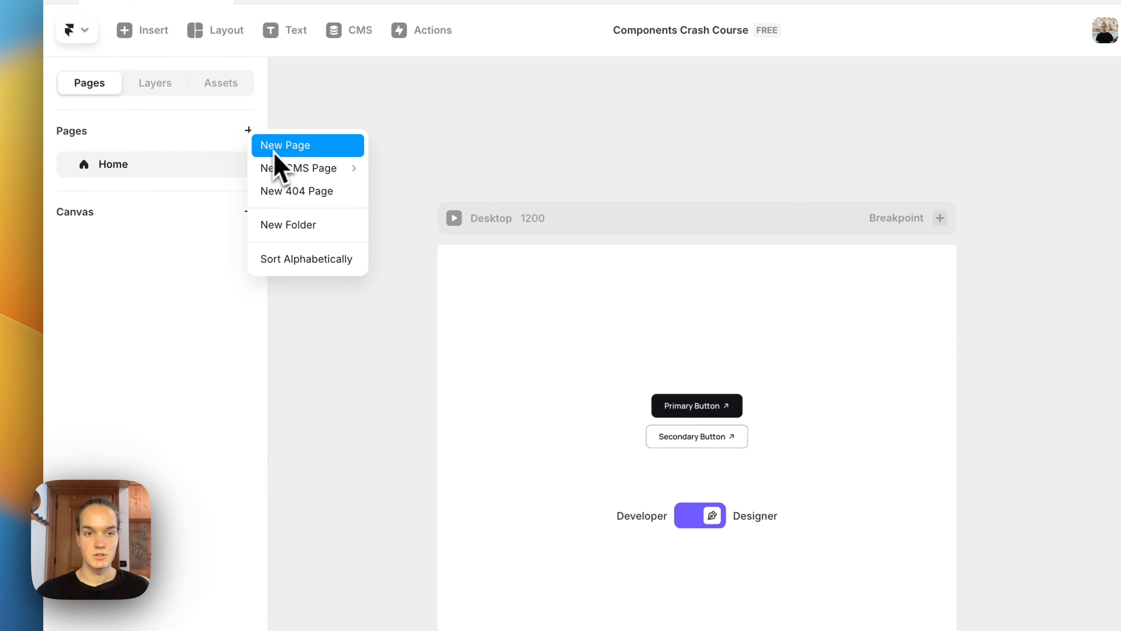
{"action": "left_click", "coordinate": [276, 155]}
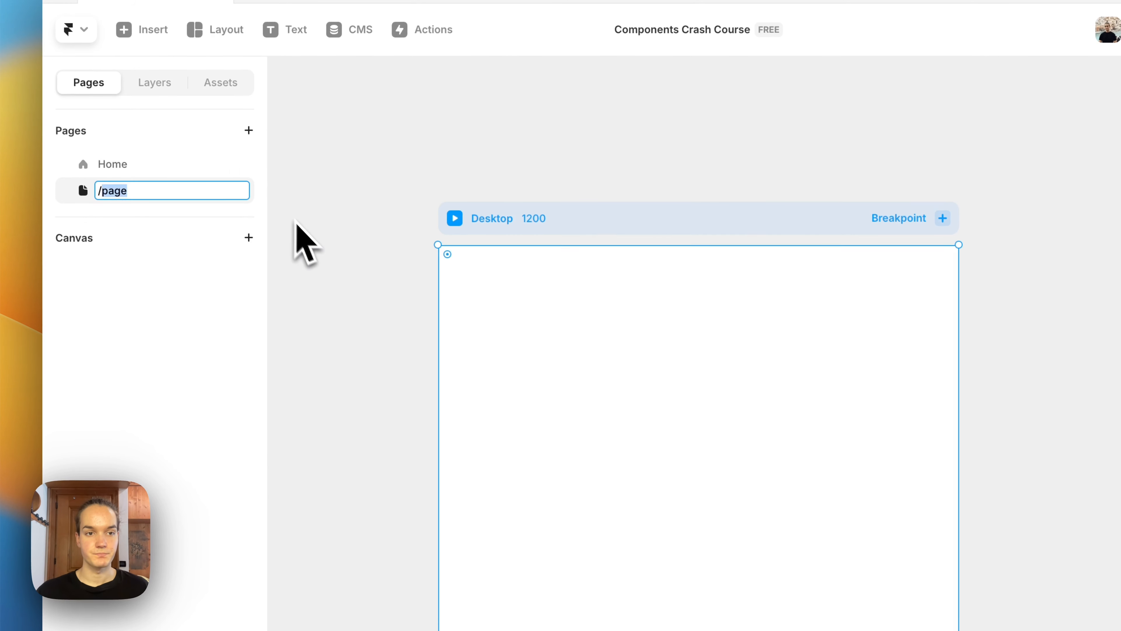
{"action": "left_click", "coordinate": [377, 213]}
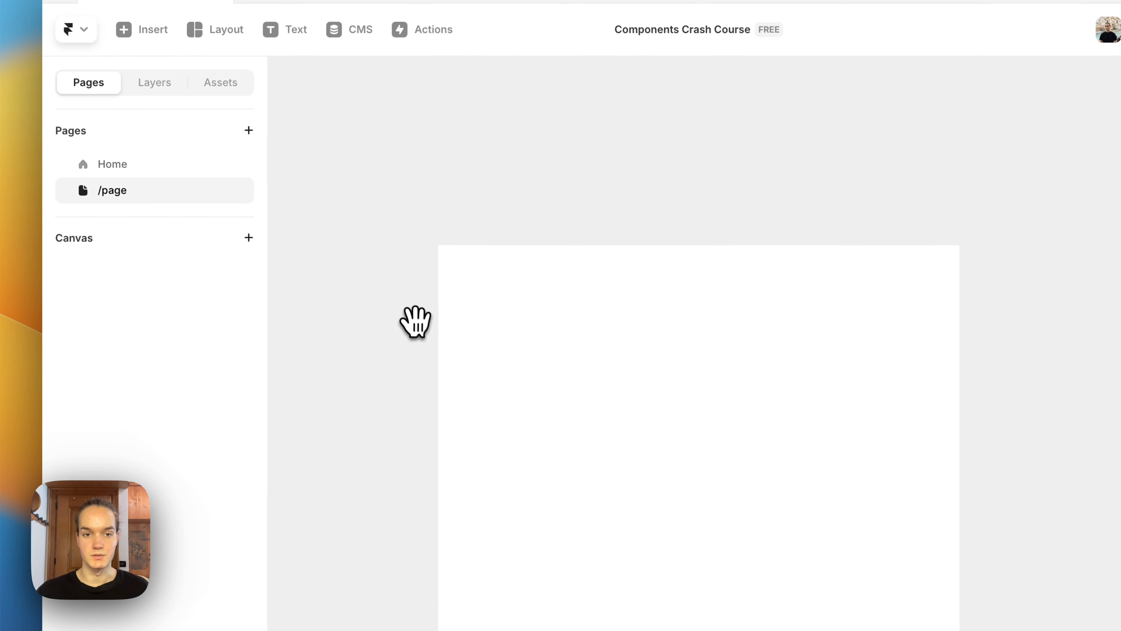
{"action": "left_click_drag", "start_coordinate": [413, 321], "coordinate": [396, 315]}
{"action": "left_click", "coordinate": [421, 338]}
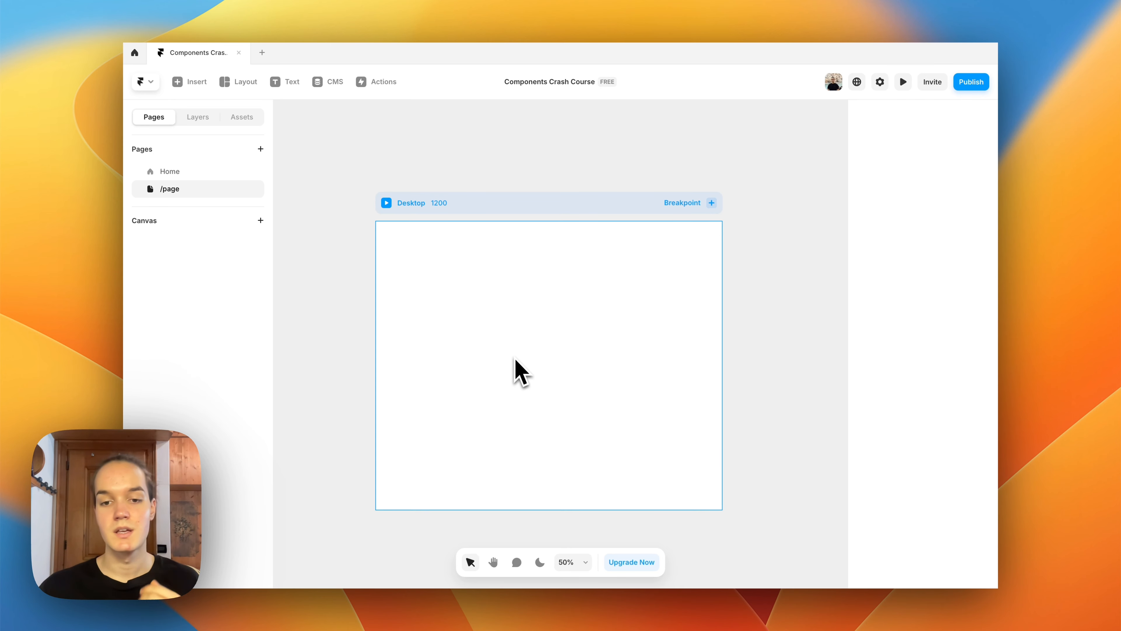
Step: Draw a frame about 248 × 76 px near the middle of the desktop page and fill it with #141519
{"action": "key", "text": "f"}
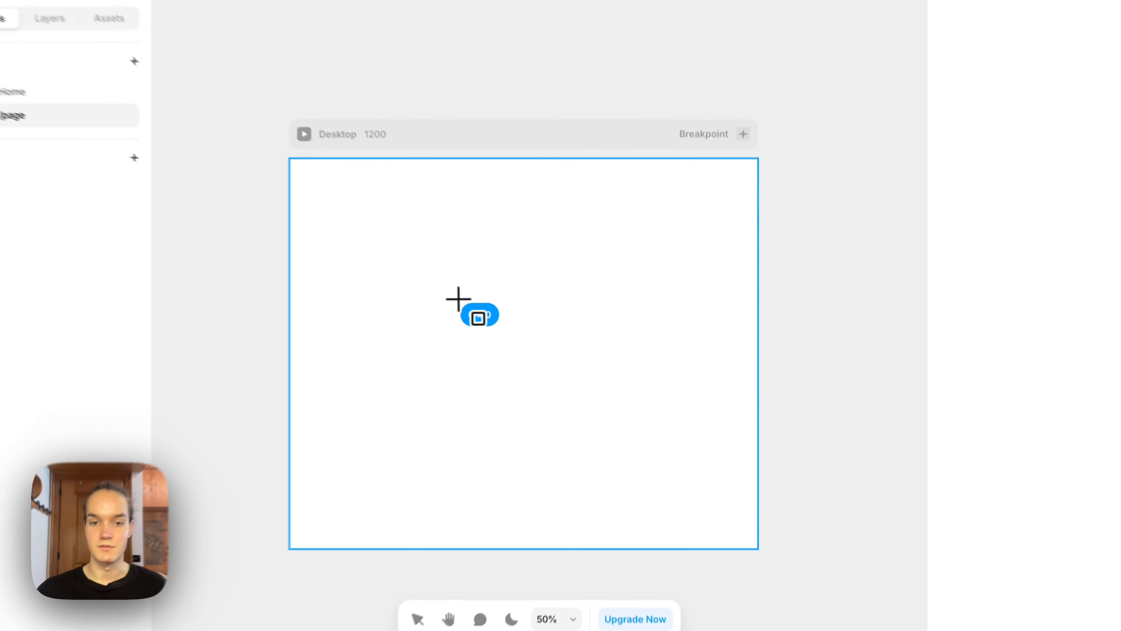
{"action": "mouse_move", "coordinate": [498, 324]}
{"action": "left_mouse_down"}
{"action": "mouse_move", "coordinate": [564, 342]}
{"action": "mouse_move", "coordinate": [543, 316]}
{"action": "left_mouse_up"}
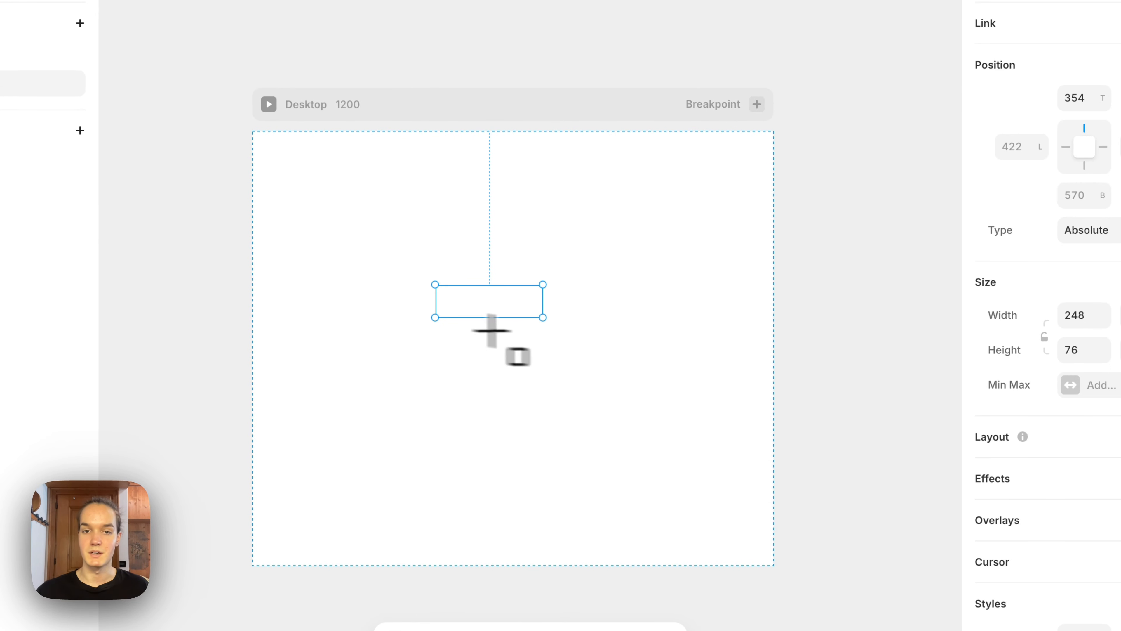
{"action": "scroll", "coordinate": [1039, 426], "scroll_direction": "down", "scroll_amount": 5}
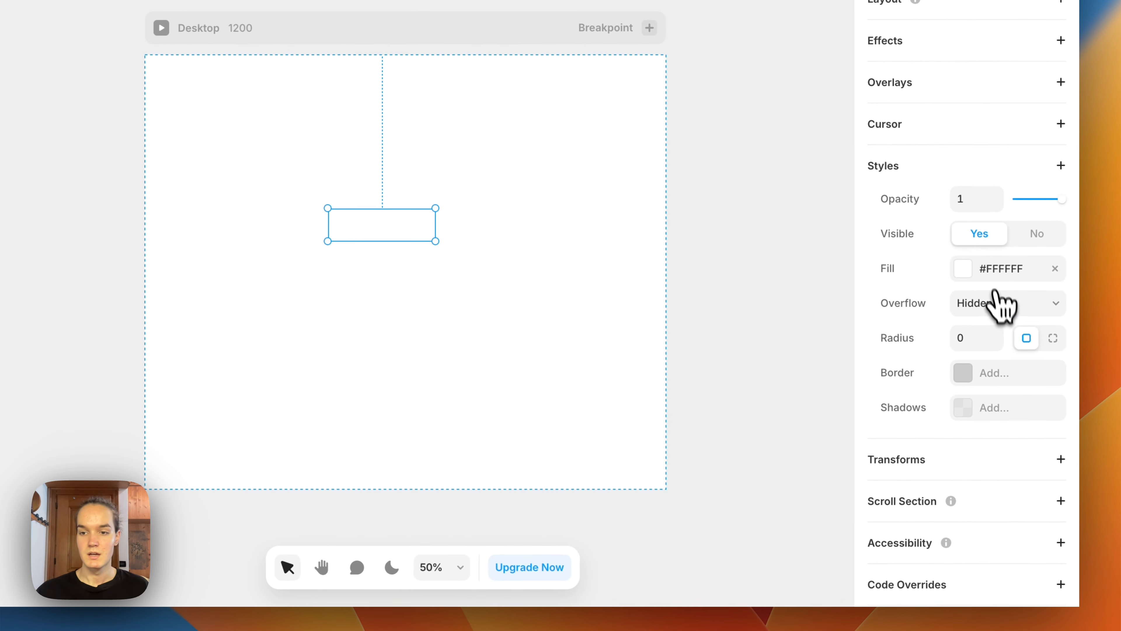
{"action": "left_click", "coordinate": [997, 270]}
{"action": "double_click", "coordinate": [659, 469]}
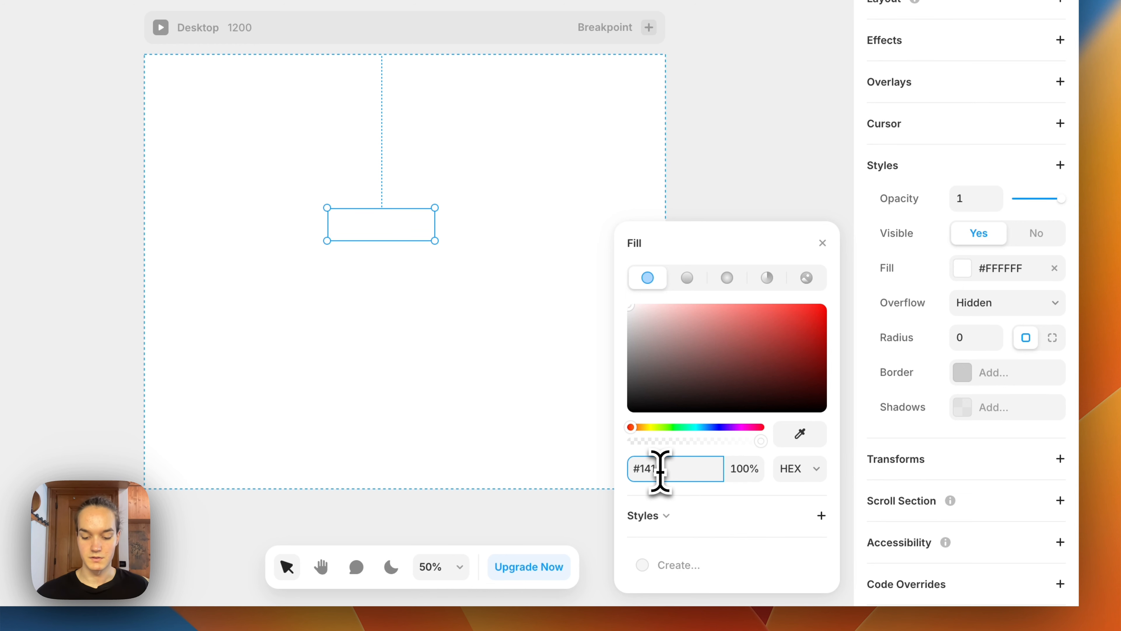
{"action": "key", "text": "Return"}
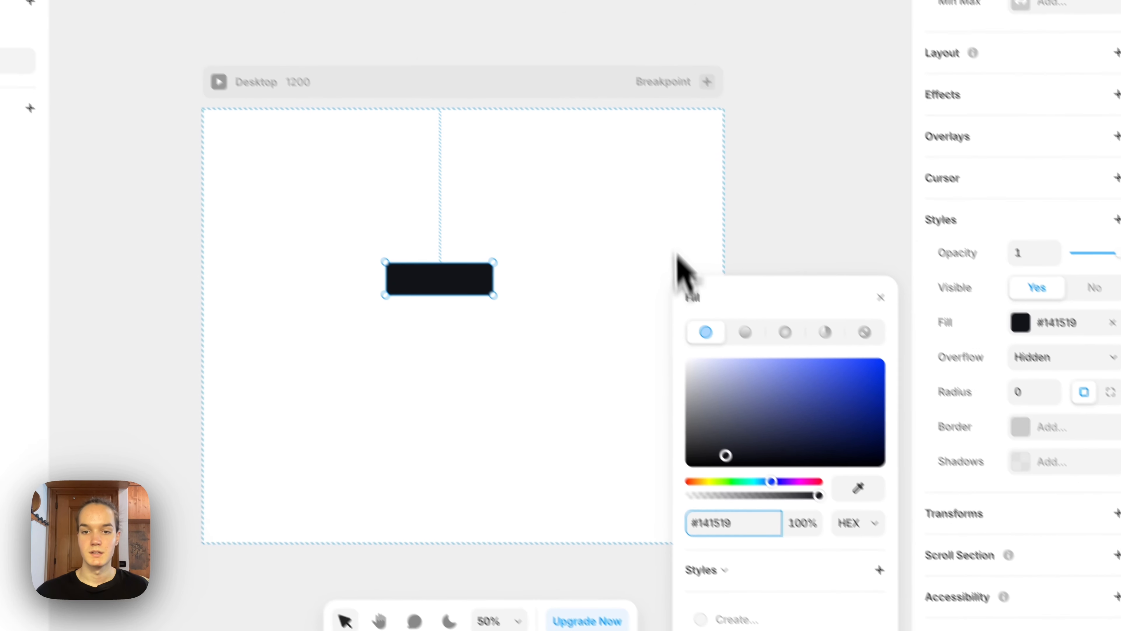
{"action": "left_click", "coordinate": [685, 160]}
Step: Turn the dark frame into a new component titled CTA
{"action": "scroll", "coordinate": [391, 259], "scroll_direction": "up", "scroll_amount": 5}
{"action": "left_click", "coordinate": [460, 296]}
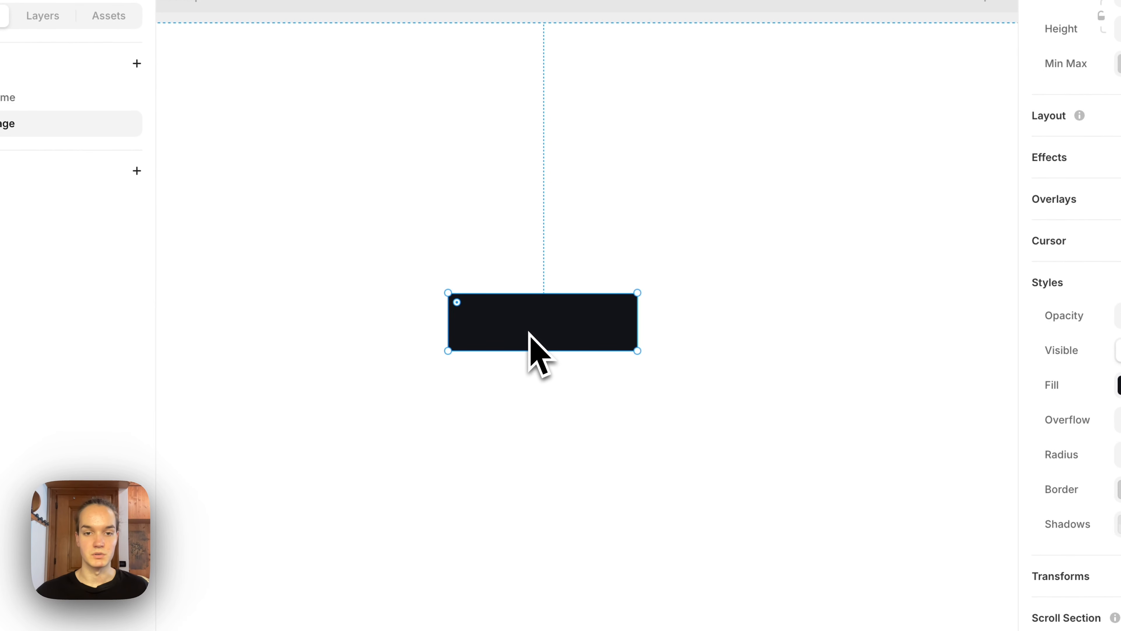
{"action": "right_click", "coordinate": [529, 333]}
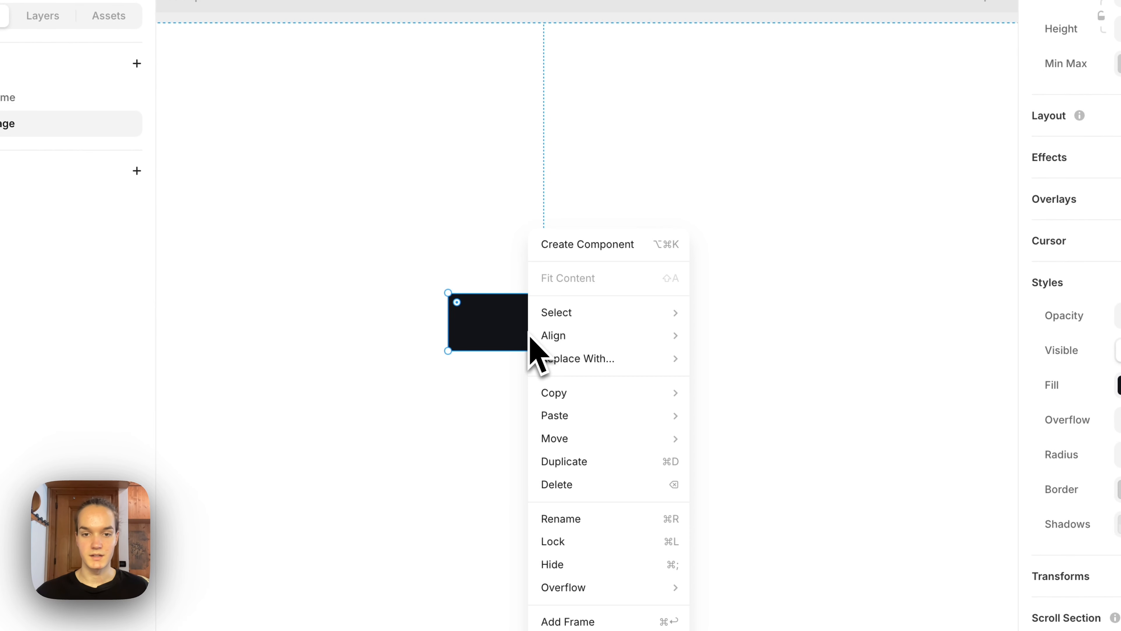
{"action": "left_click", "coordinate": [596, 249]}
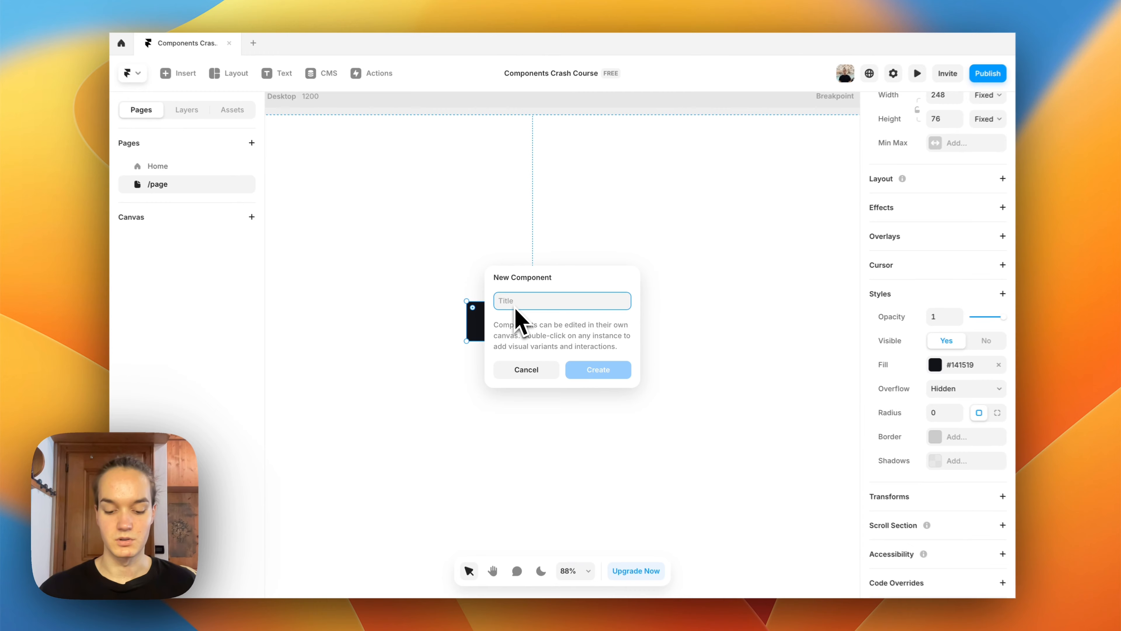
{"action": "type", "text": "CTA"}
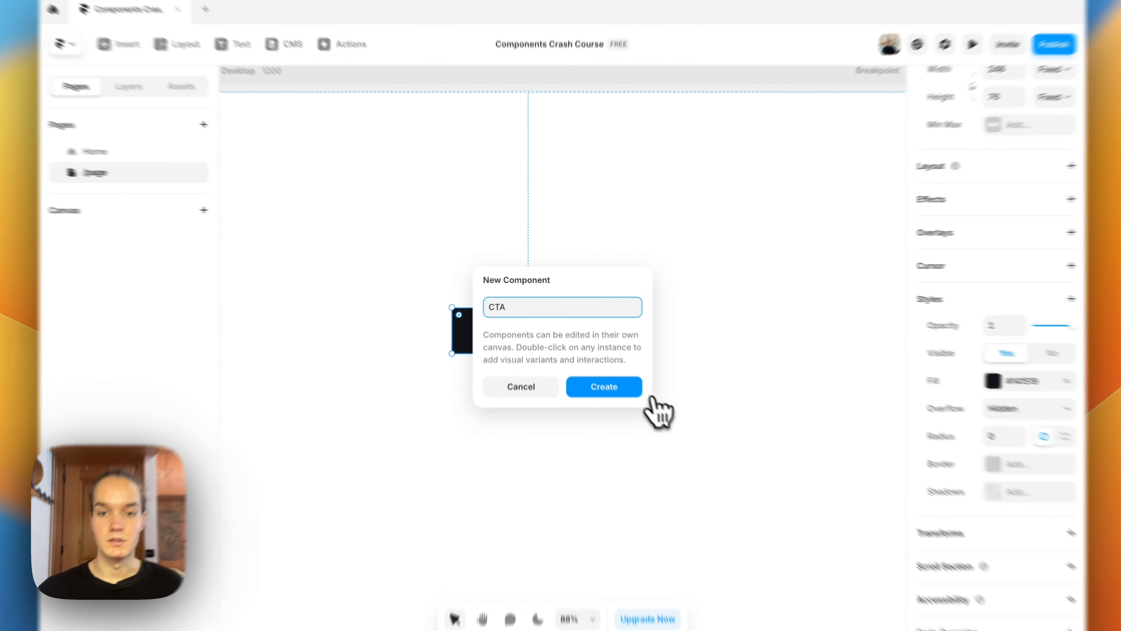
{"action": "left_click", "coordinate": [609, 367]}
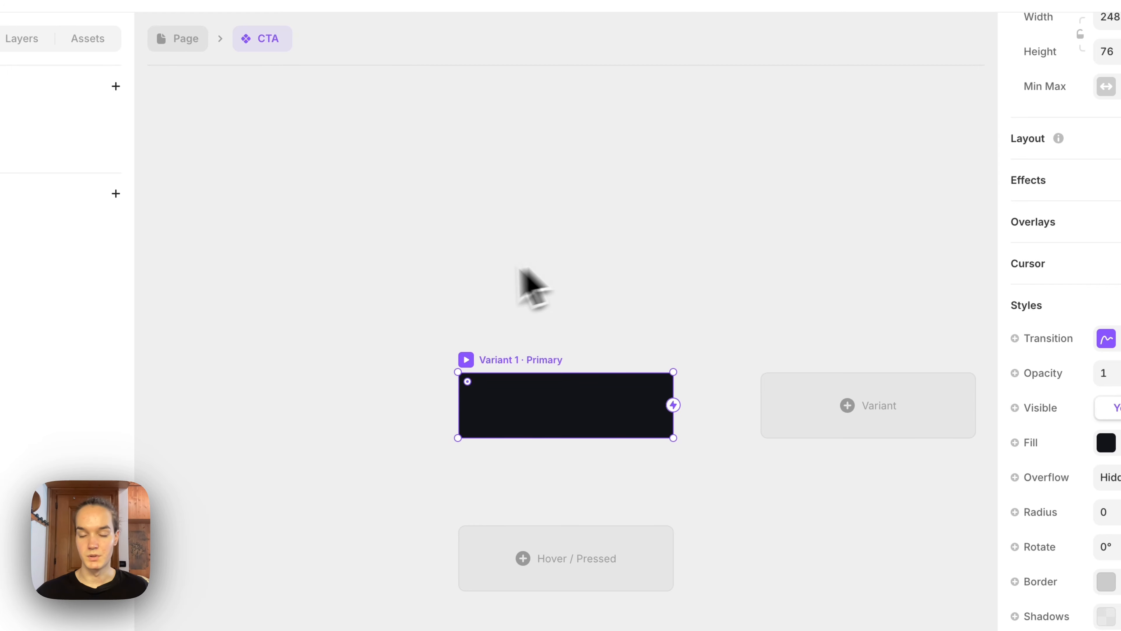
Step: Examine the CTA component's canvas with its primary variant, the Variant and Hover / Pressed placeholders, and its layer list
{"action": "scroll", "coordinate": [632, 303], "scroll_direction": "down", "scroll_amount": 5}
{"action": "left_click_drag", "start_coordinate": [687, 277], "coordinate": [569, 292]}
{"action": "scroll", "coordinate": [658, 326], "scroll_direction": "down", "scroll_amount": 2}
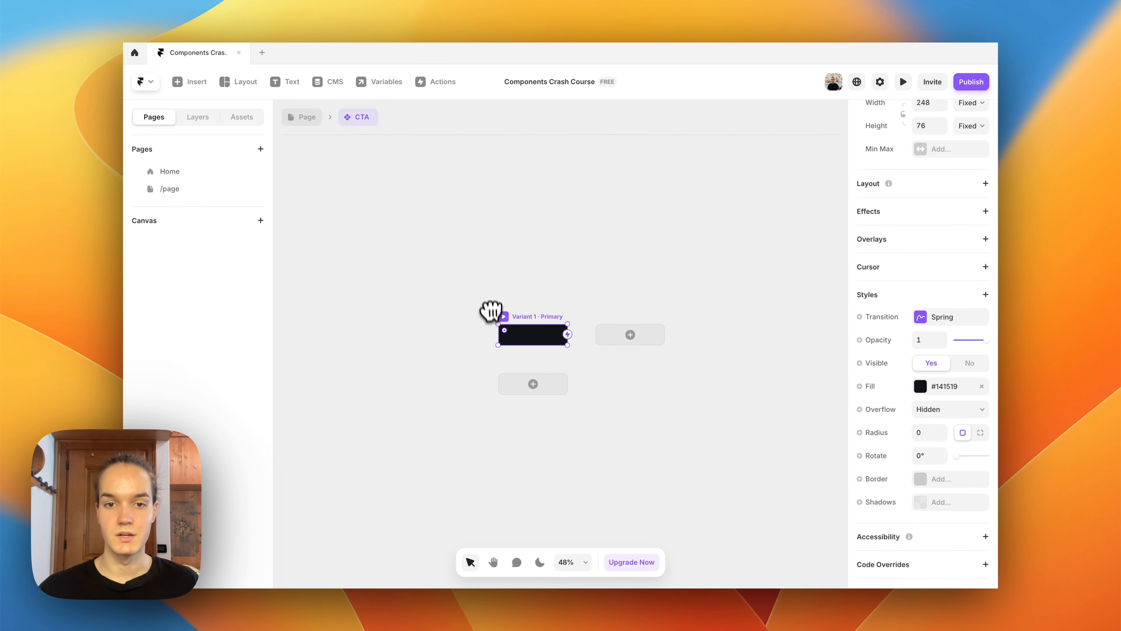
{"action": "scroll", "coordinate": [530, 333], "scroll_direction": "up", "scroll_amount": 2}
{"action": "scroll", "coordinate": [536, 313], "scroll_direction": "up", "scroll_amount": 2}
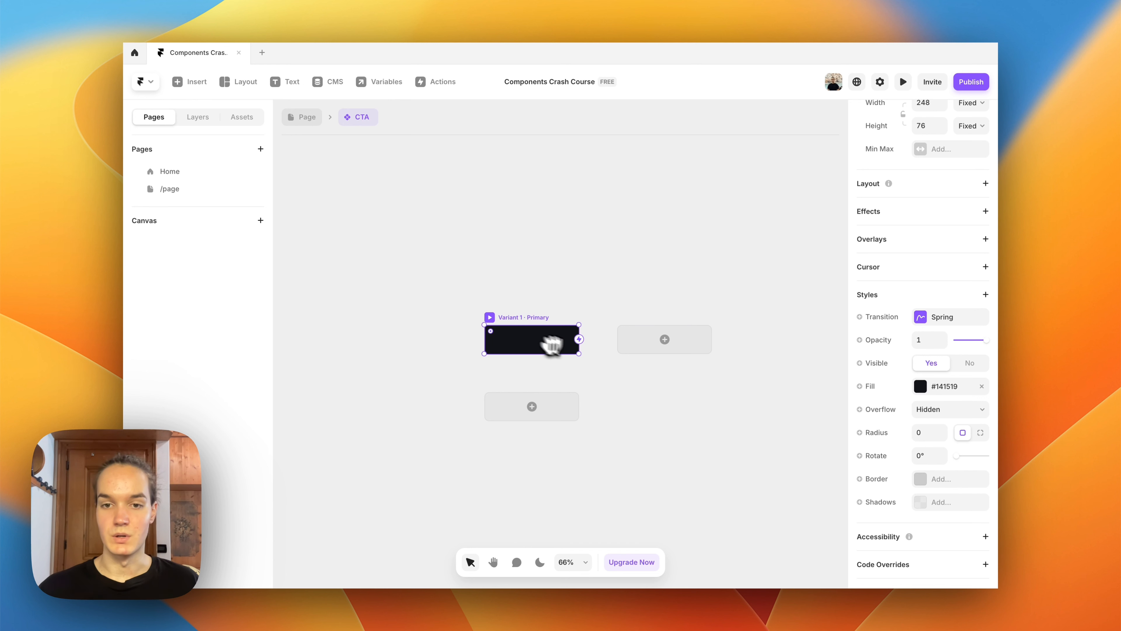
{"action": "scroll", "coordinate": [642, 363], "scroll_direction": "up", "scroll_amount": 1}
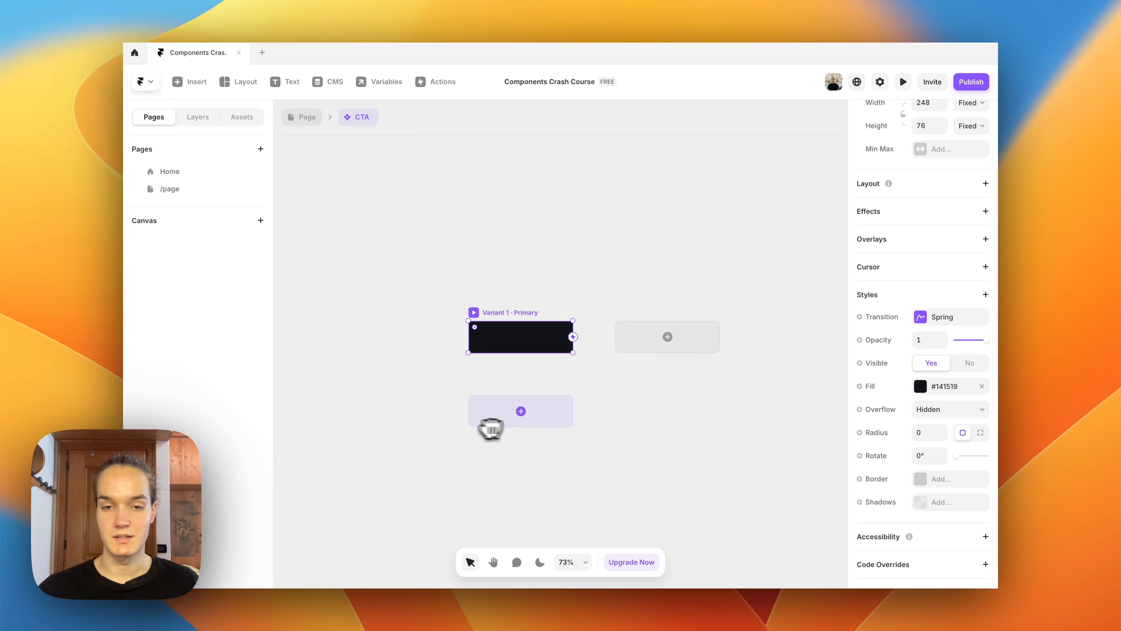
{"action": "scroll", "coordinate": [520, 362], "scroll_direction": "up", "scroll_amount": 3}
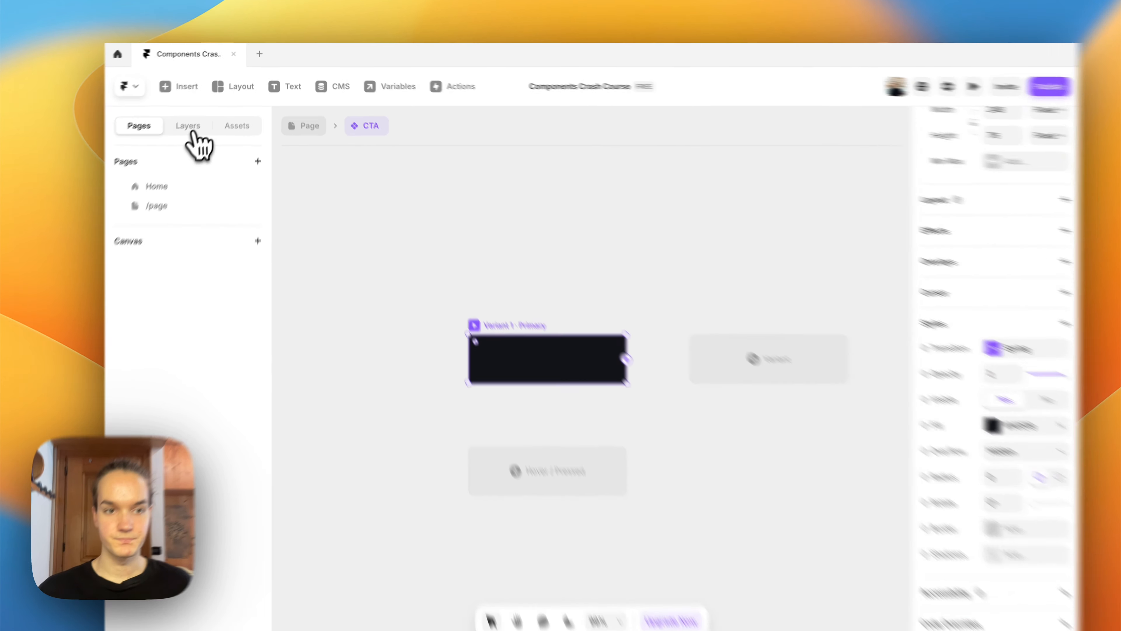
{"action": "left_click", "coordinate": [197, 116]}
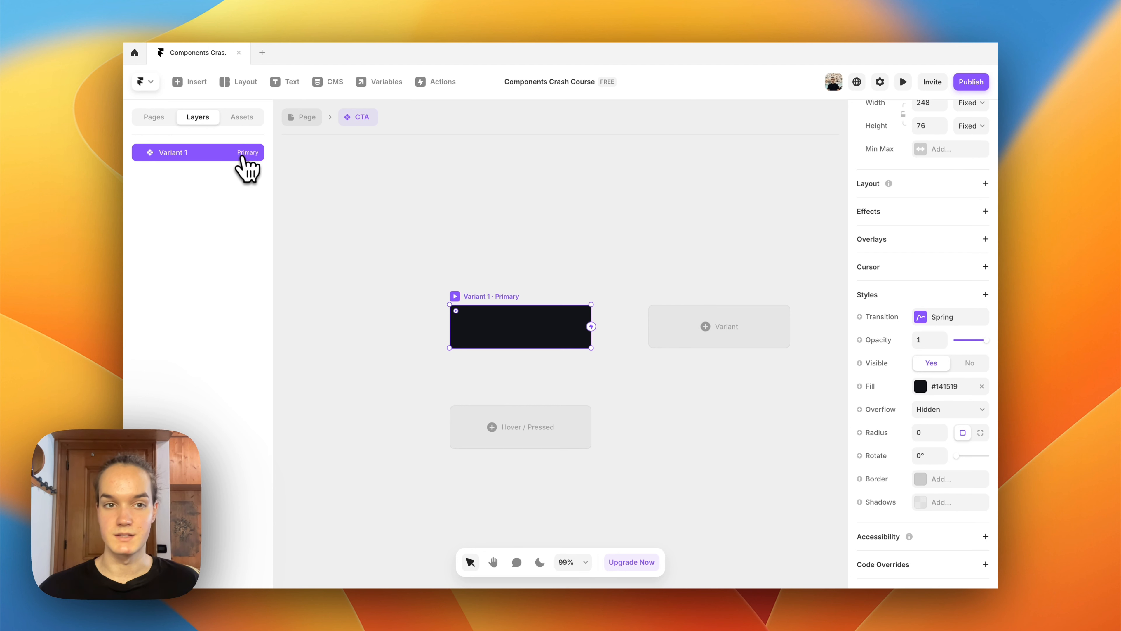
{"action": "scroll", "coordinate": [496, 333], "scroll_direction": "up", "scroll_amount": 2}
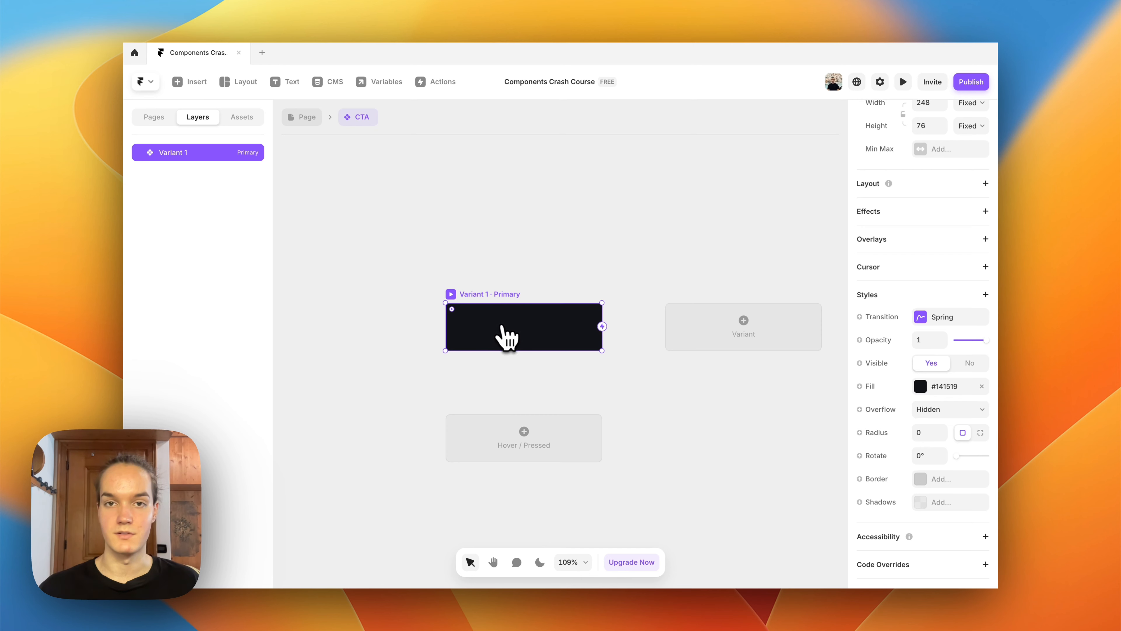
{"action": "scroll", "coordinate": [520, 344], "scroll_direction": "up", "scroll_amount": 2}
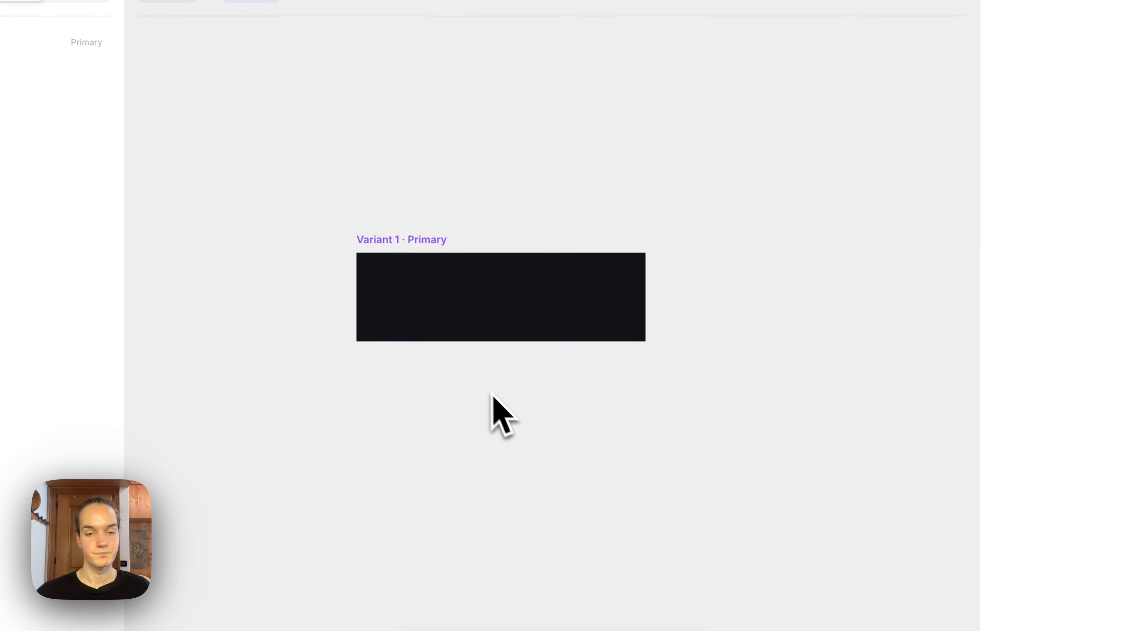
Step: Add a text layer reading "Get In Touch" inside the primary variant of the CTA component
{"action": "left_click", "coordinate": [412, 259]}
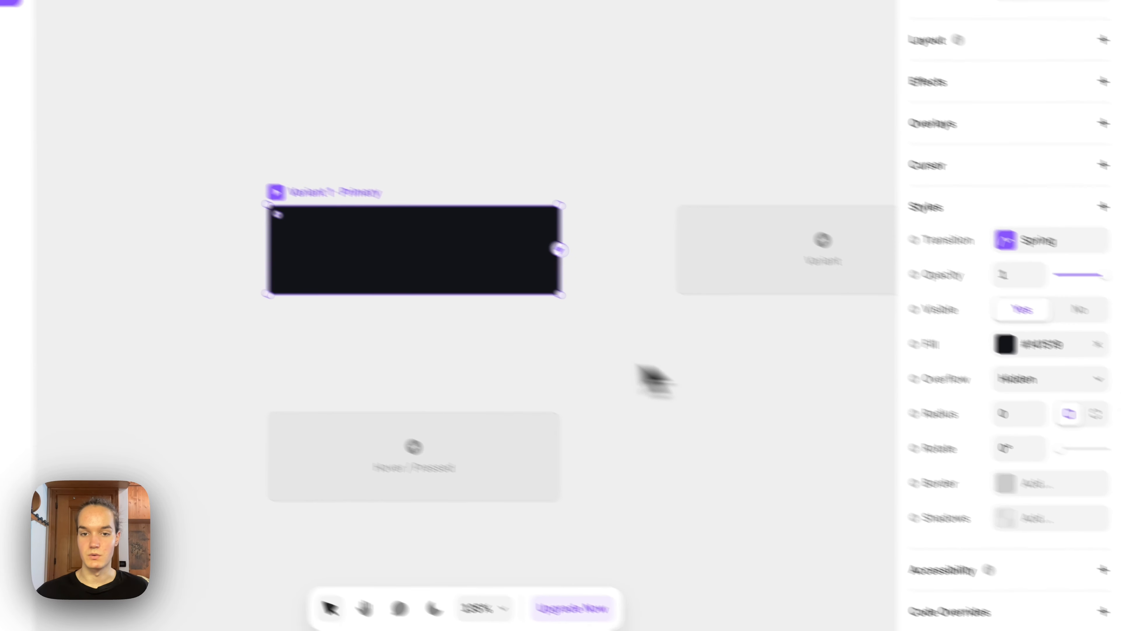
{"action": "key", "text": "t"}
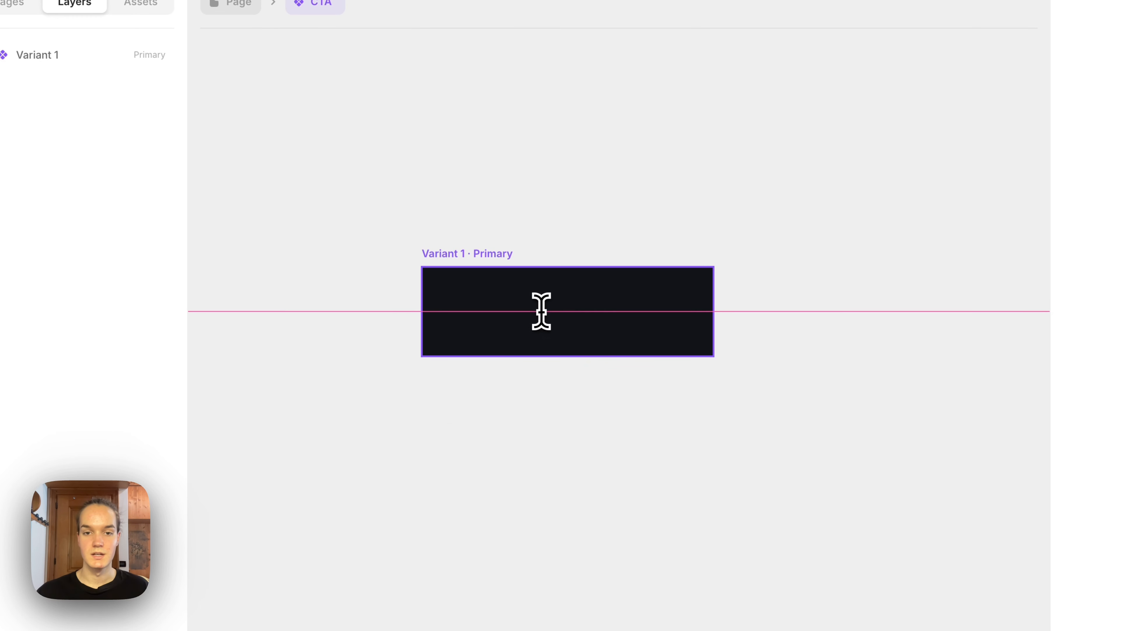
{"action": "left_click", "coordinate": [541, 311]}
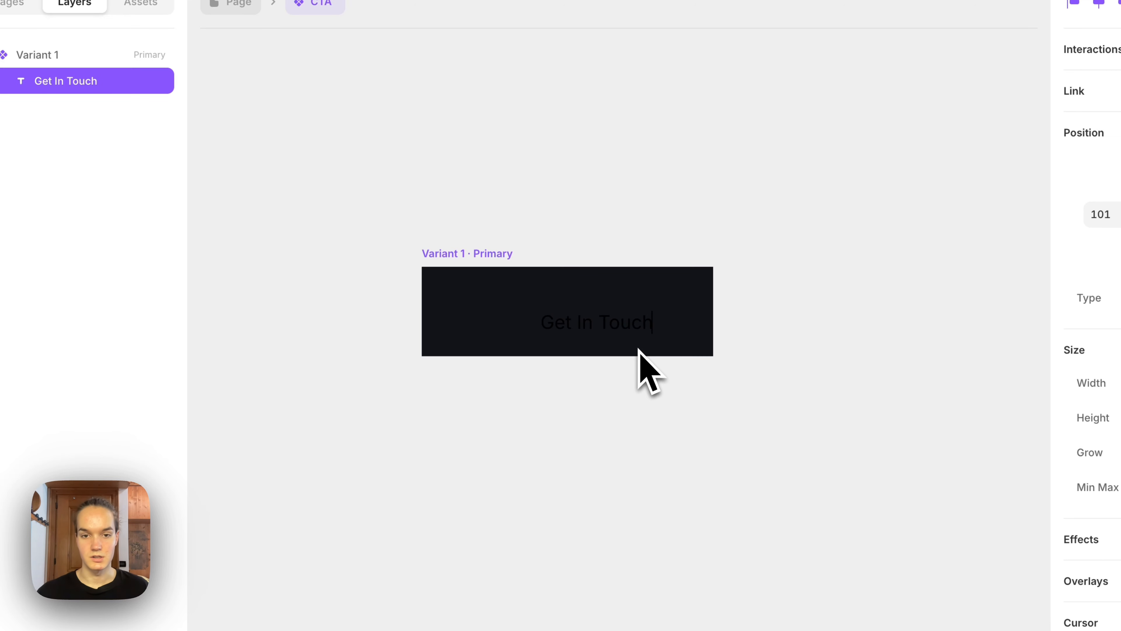
Step: Set the "Get In Touch" text's font to Manrope with Semibold weight
{"action": "left_click", "coordinate": [612, 409]}
{"action": "scroll", "coordinate": [1108, 537], "scroll_direction": "down", "scroll_amount": 10}
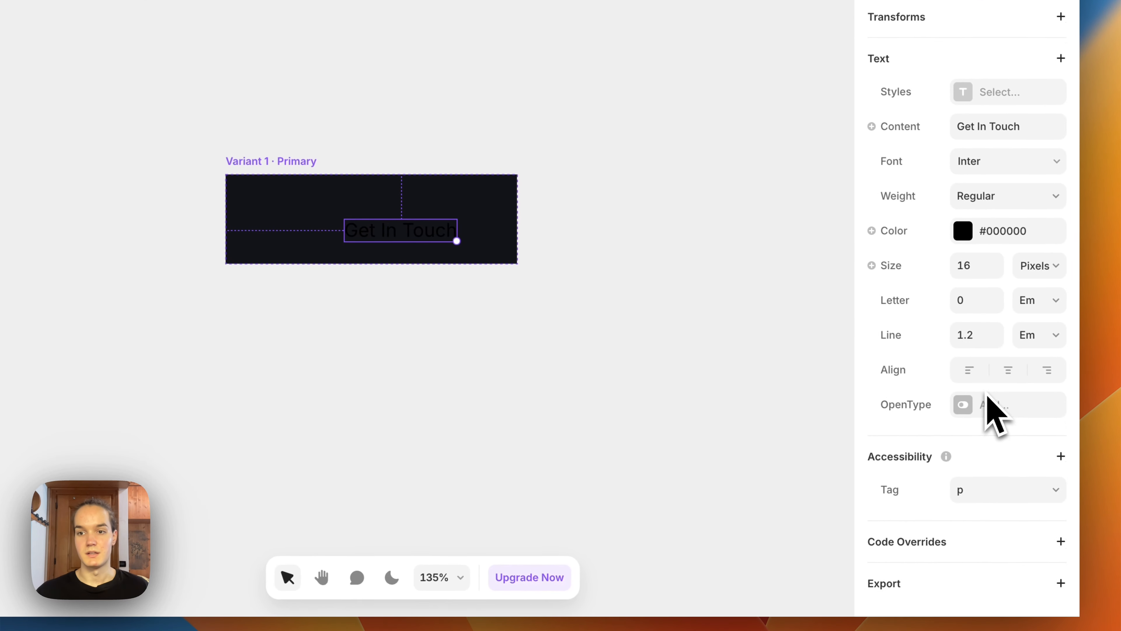
{"action": "scroll", "coordinate": [995, 412], "scroll_direction": "up", "scroll_amount": 3}
{"action": "left_click", "coordinate": [988, 241]}
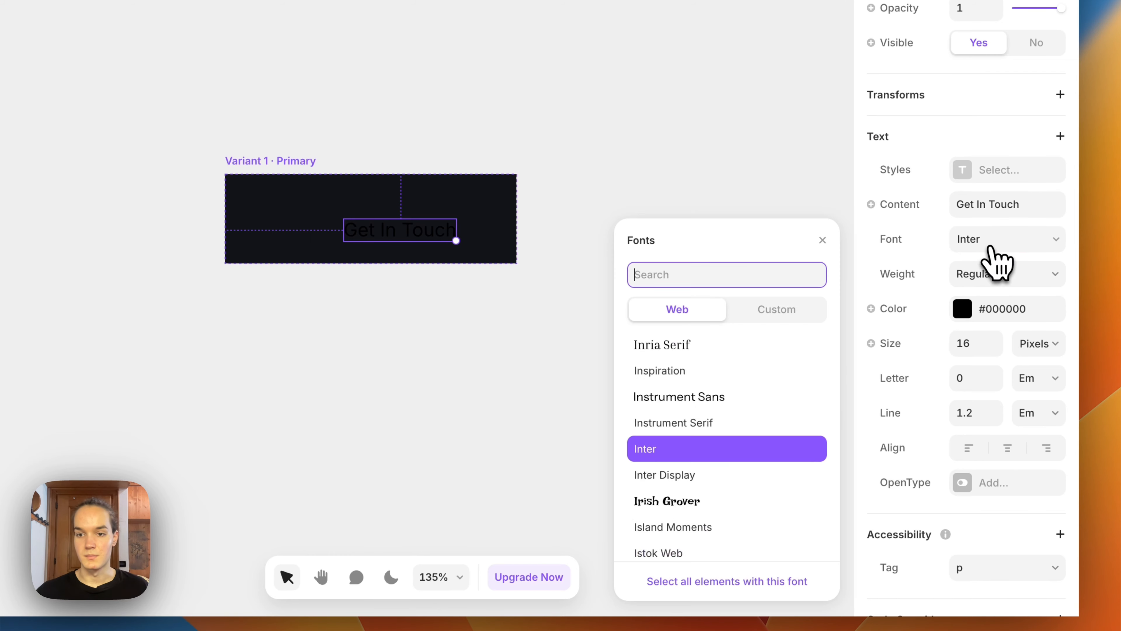
{"action": "type", "text": "maro"}
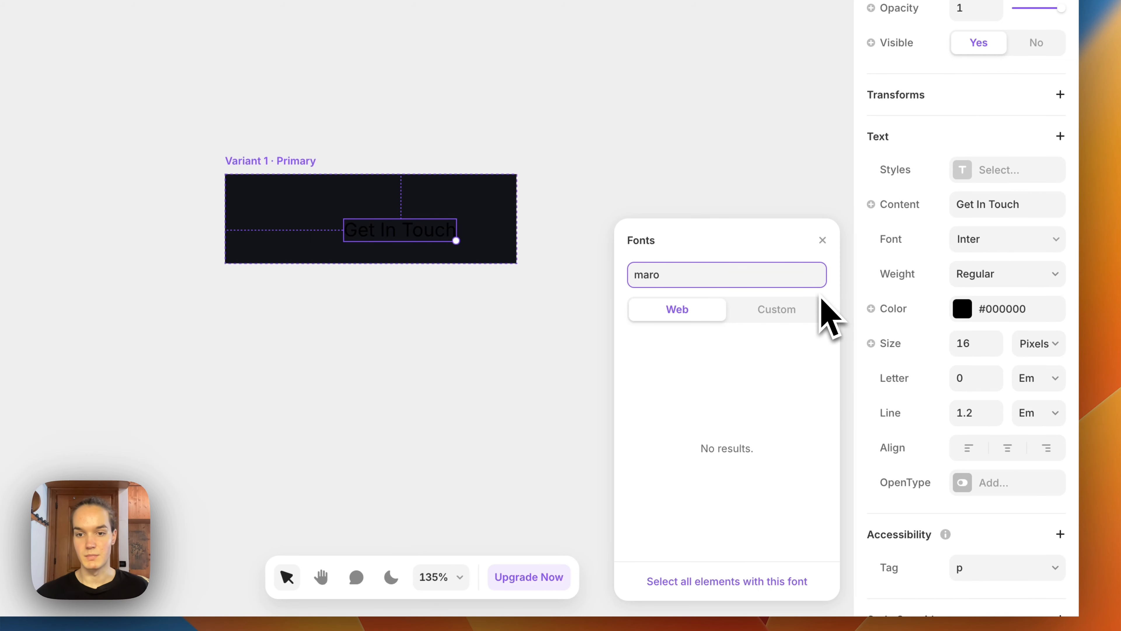
{"action": "key", "text": "BackSpace"}
{"action": "key", "text": "BackSpace"}
{"action": "type", "text": "nro"}
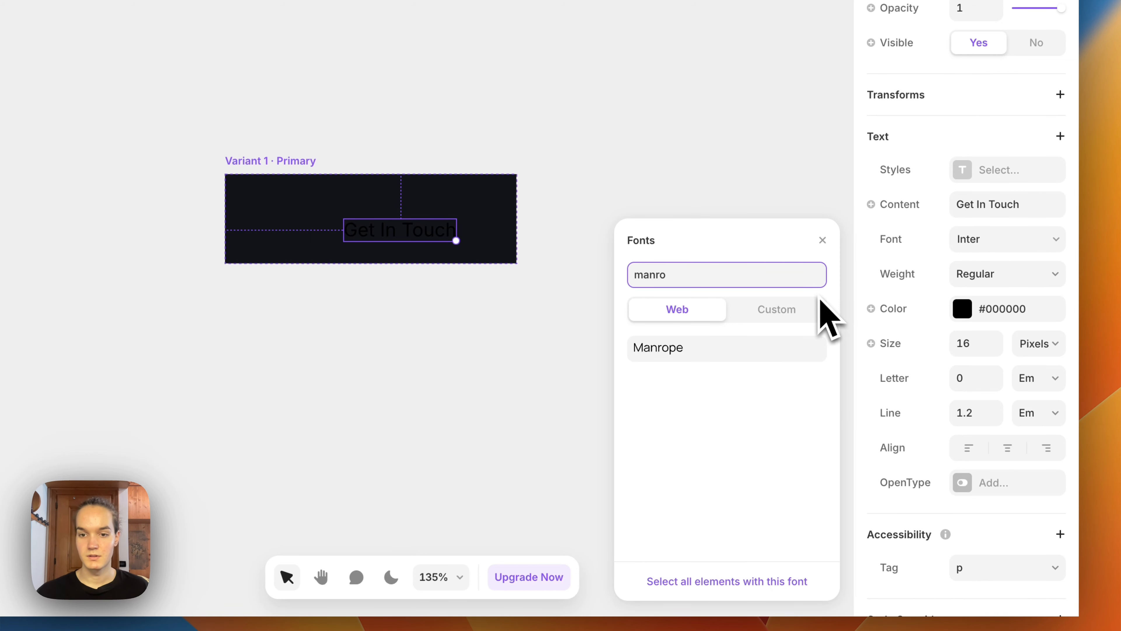
{"action": "left_click", "coordinate": [768, 348]}
{"action": "left_click", "coordinate": [978, 275]}
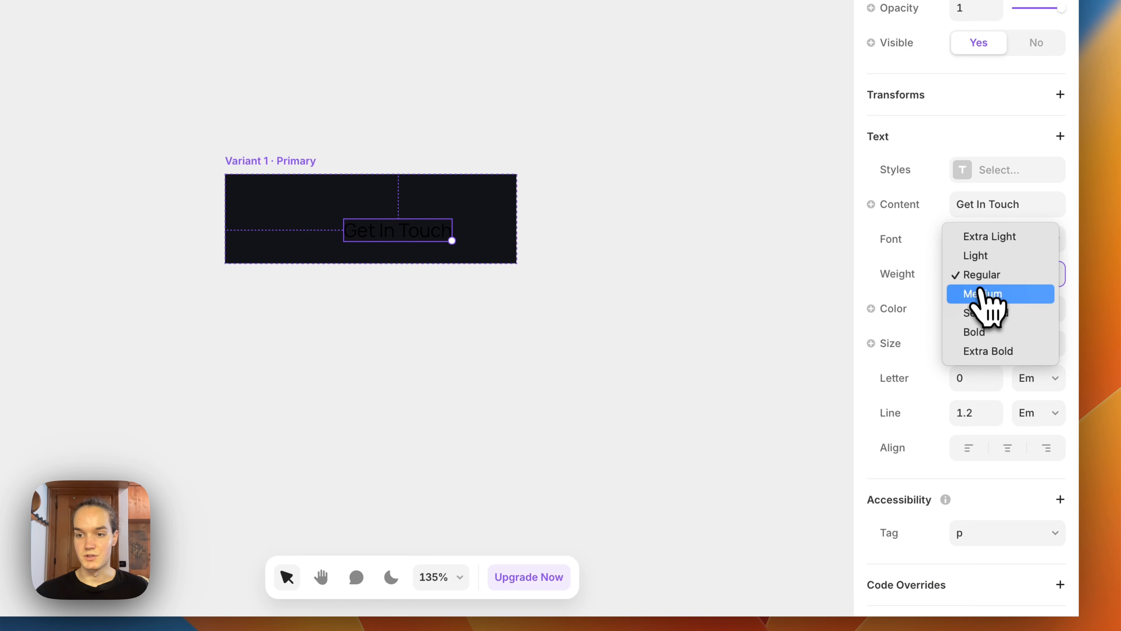
{"action": "left_click", "coordinate": [986, 313]}
Step: Give the "Get In Touch" text the color #FFFFFF, a size of 18 pixels and a line height of 1.4 em
{"action": "left_click", "coordinate": [971, 309]}
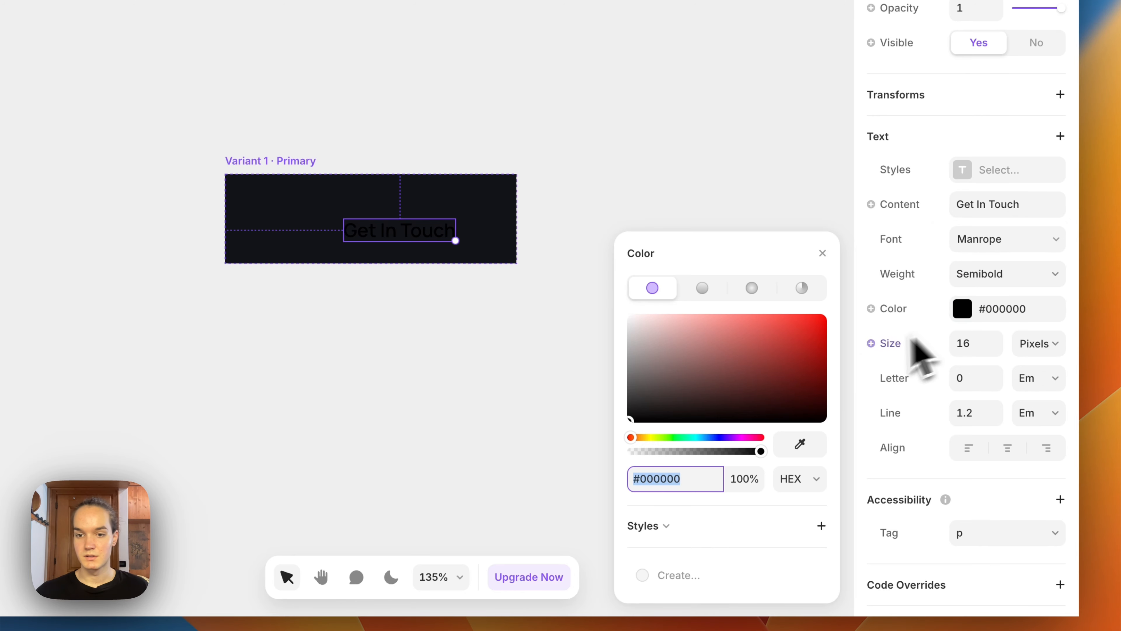
{"action": "left_click_drag", "start_coordinate": [779, 381], "coordinate": [565, 253]}
{"action": "left_click", "coordinate": [973, 351]}
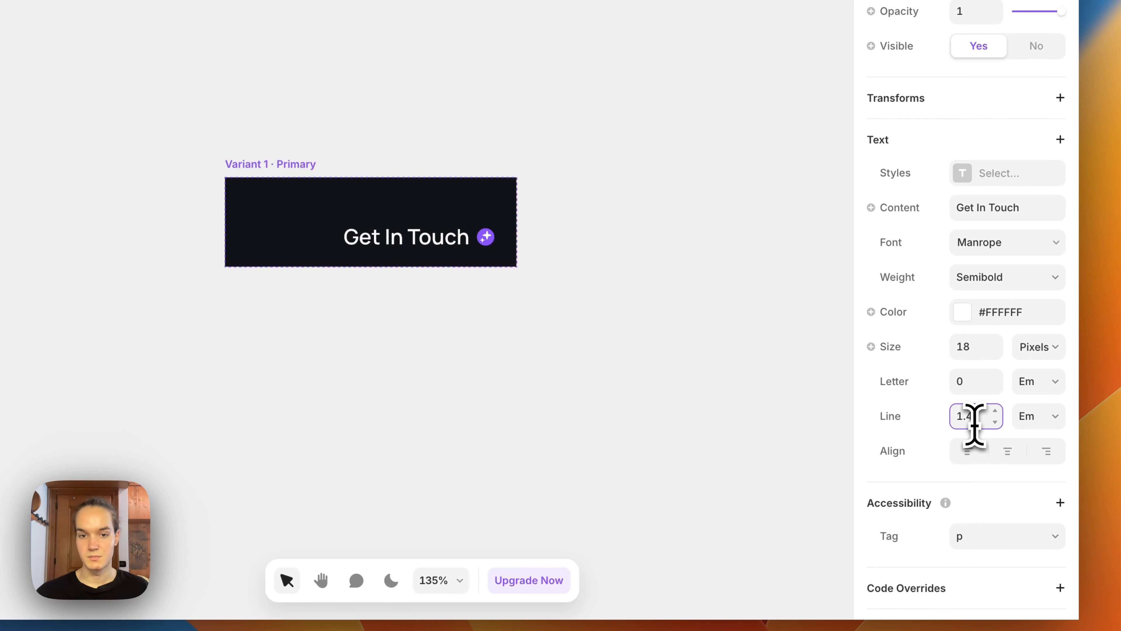
{"action": "left_click", "coordinate": [706, 338]}
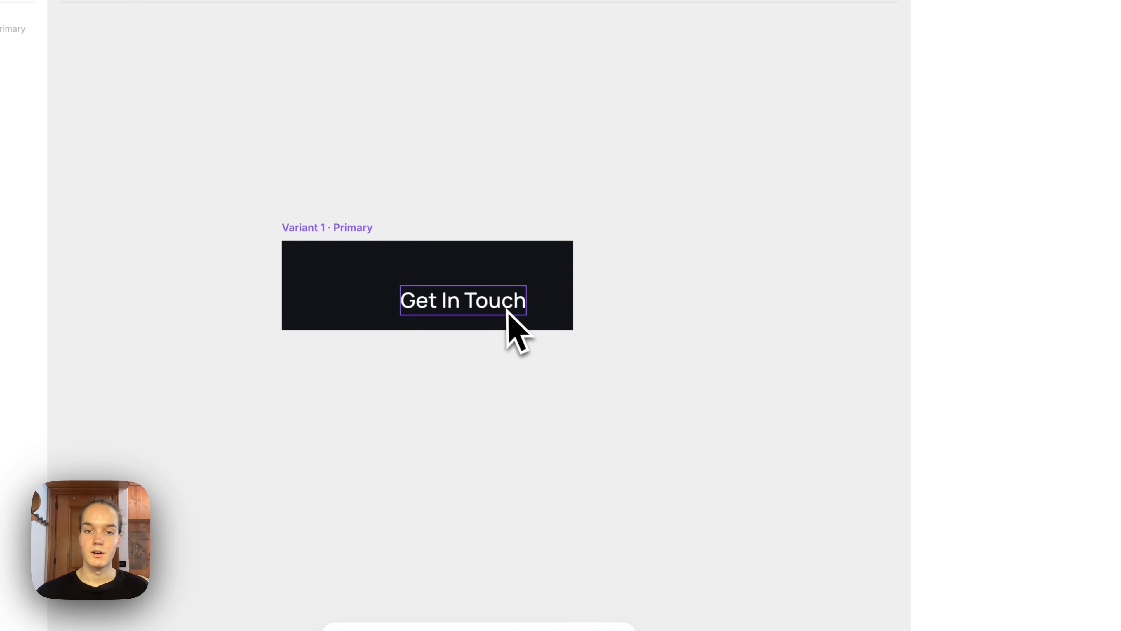
Step: Move the text to about 69 px from the frame's left edge and 24 px from its top, and inspect its position type options
{"action": "left_click_drag", "start_coordinate": [442, 242], "coordinate": [412, 225]}
{"action": "mouse_move", "coordinate": [473, 294]}
{"action": "left_mouse_down"}
{"action": "mouse_move", "coordinate": [468, 303]}
{"action": "mouse_move", "coordinate": [491, 313]}
{"action": "mouse_move", "coordinate": [469, 299]}
{"action": "left_mouse_up"}
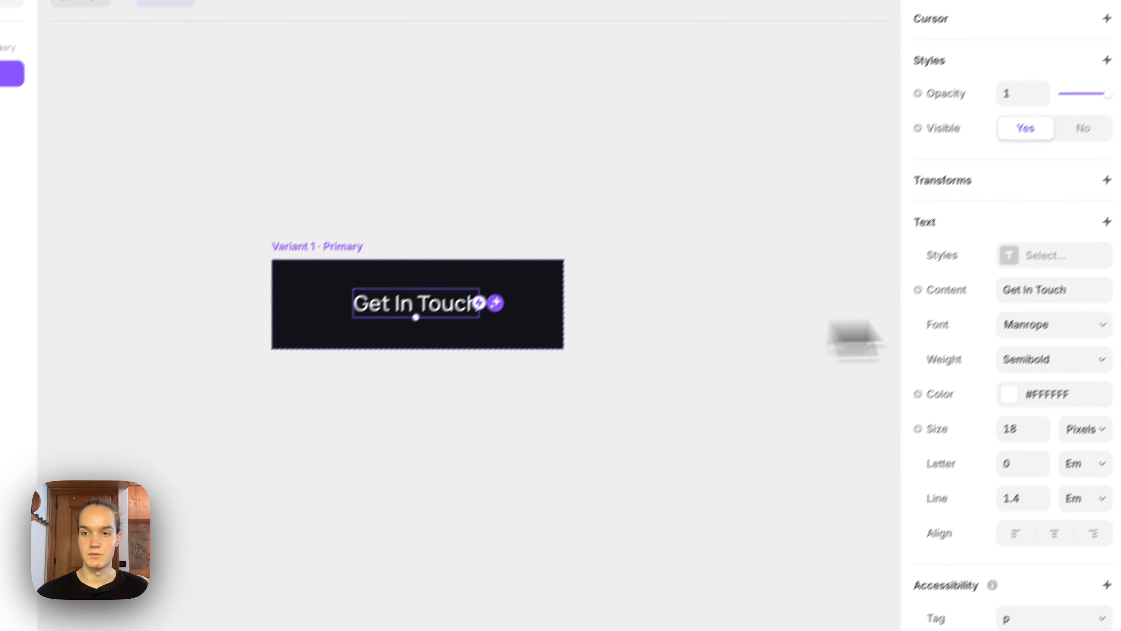
{"action": "scroll", "coordinate": [1059, 309], "scroll_direction": "up", "scroll_amount": 10}
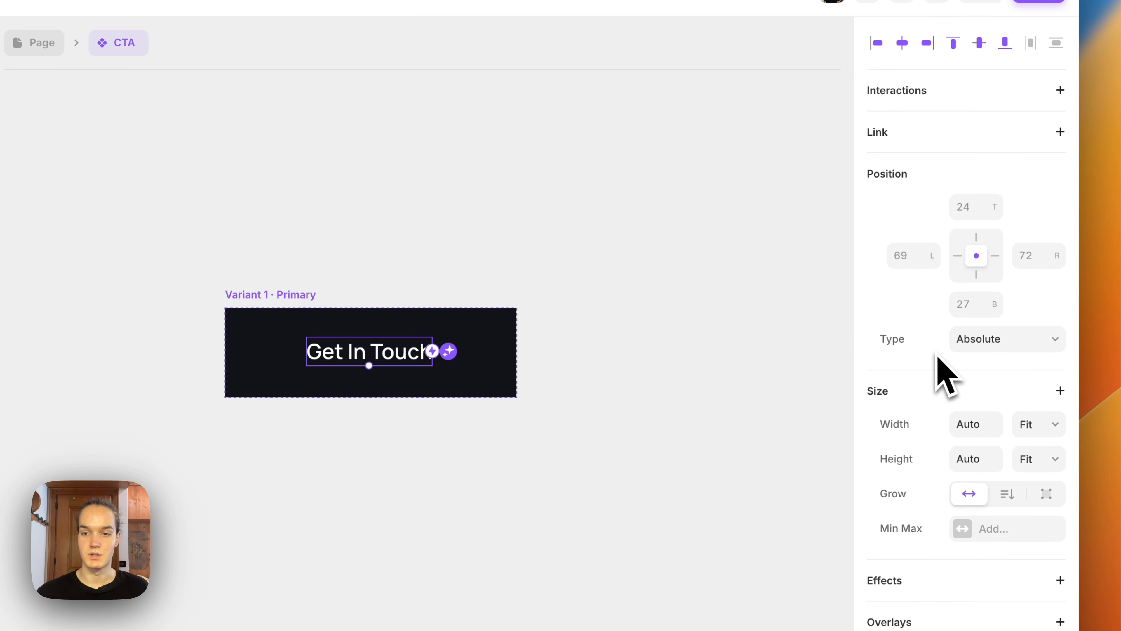
{"action": "left_click", "coordinate": [984, 338]}
{"action": "left_click", "coordinate": [981, 342]}
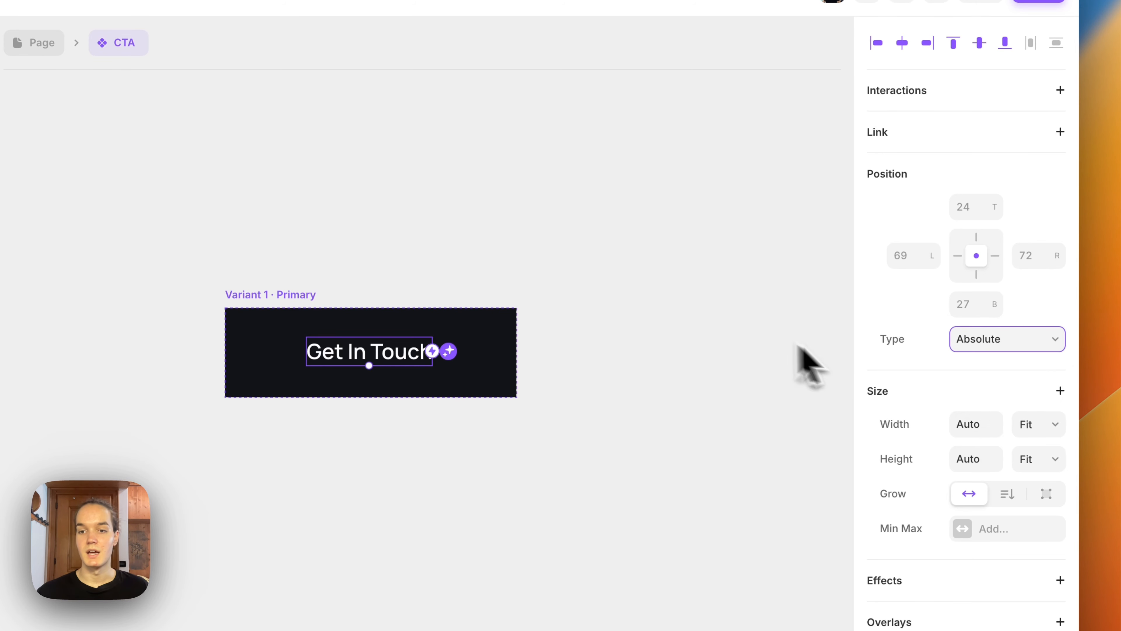
{"action": "left_click", "coordinate": [984, 344]}
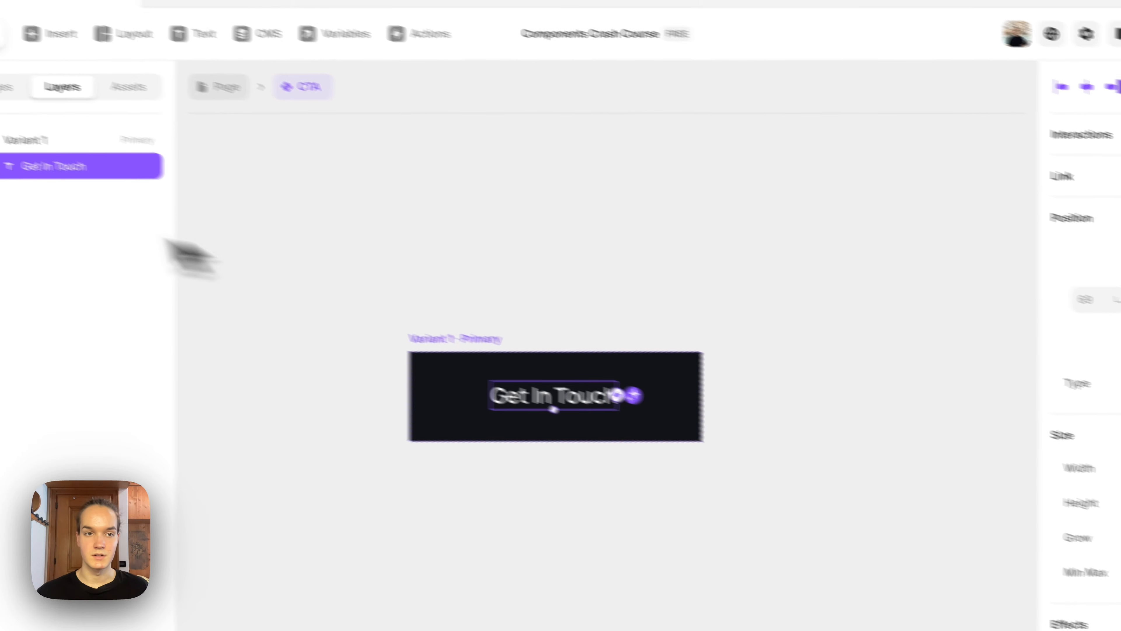
Step: Add a stack layout with horizontal direction to the primary variant, Variant 1
{"action": "left_click", "coordinate": [27, 141]}
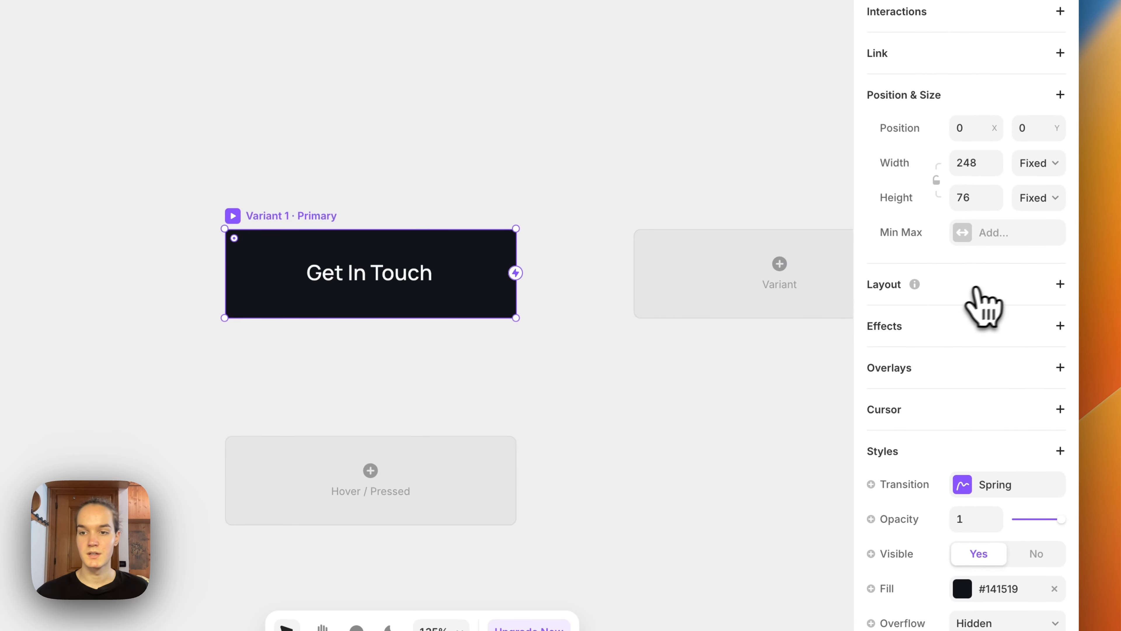
{"action": "left_click", "coordinate": [1061, 285]}
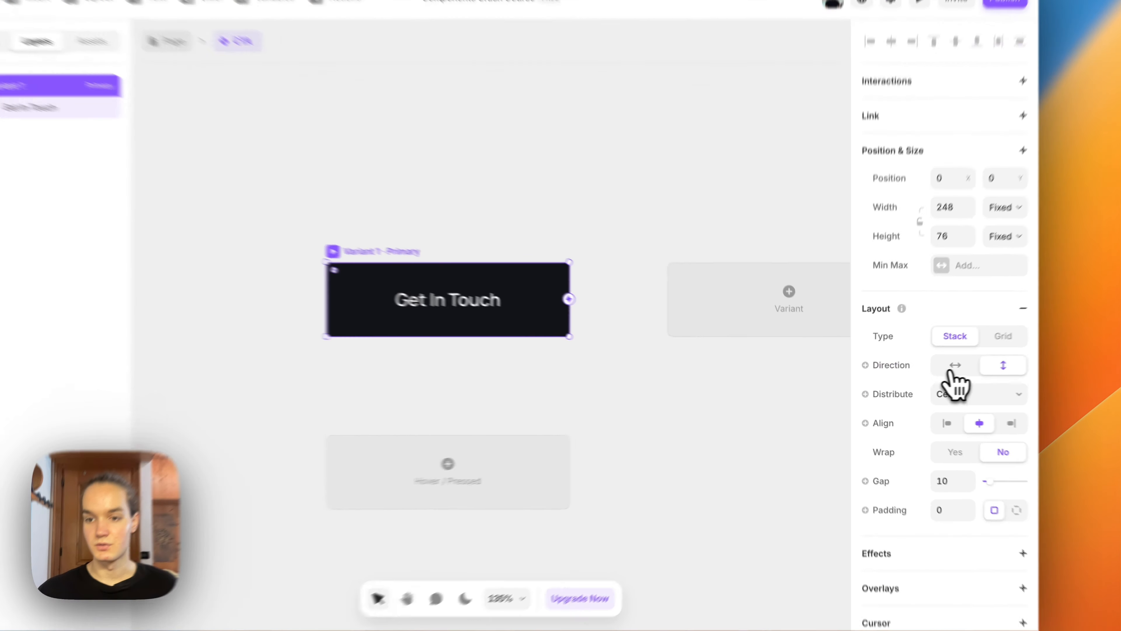
{"action": "left_click", "coordinate": [932, 375]}
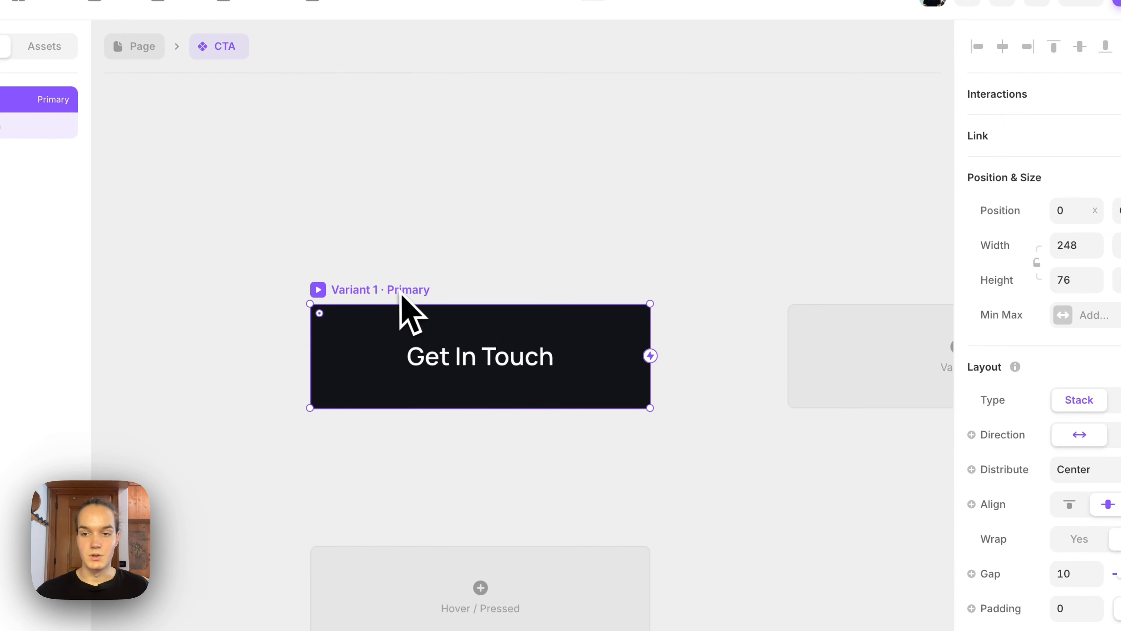
Step: Set both the width and the height of the primary variant to Fit
{"action": "scroll", "coordinate": [1033, 376], "scroll_direction": "down", "scroll_amount": 5}
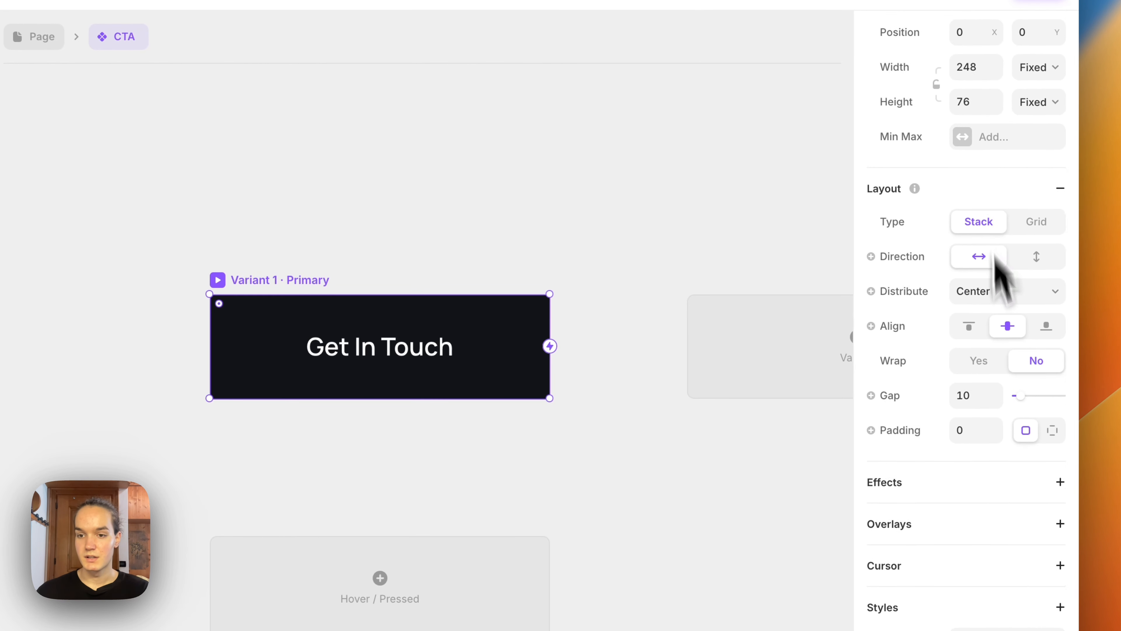
{"action": "scroll", "coordinate": [1002, 310], "scroll_direction": "down", "scroll_amount": 4}
{"action": "scroll", "coordinate": [1008, 318], "scroll_direction": "up", "scroll_amount": 7}
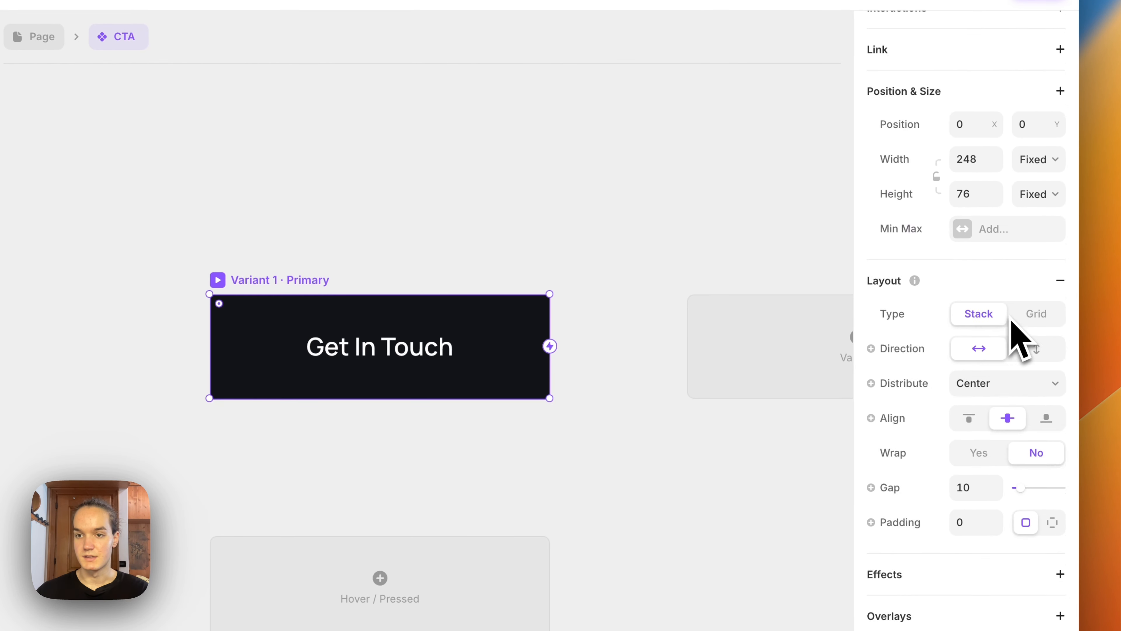
{"action": "left_click", "coordinate": [1035, 270]}
{"action": "left_click", "coordinate": [1026, 294]}
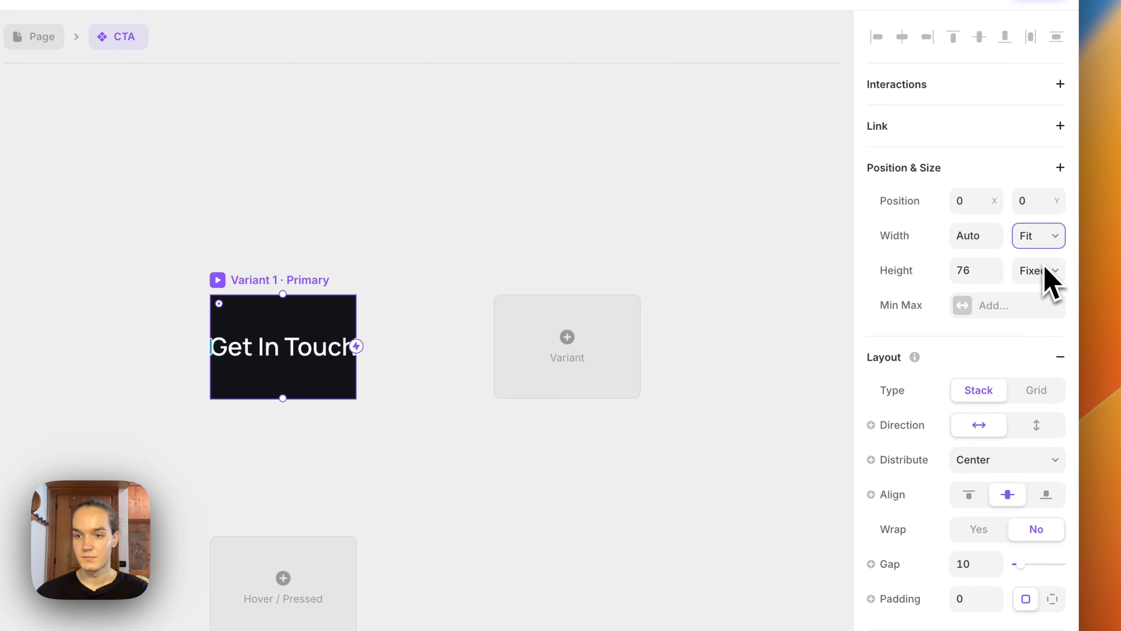
{"action": "left_click", "coordinate": [1038, 270]}
{"action": "left_click", "coordinate": [1035, 325]}
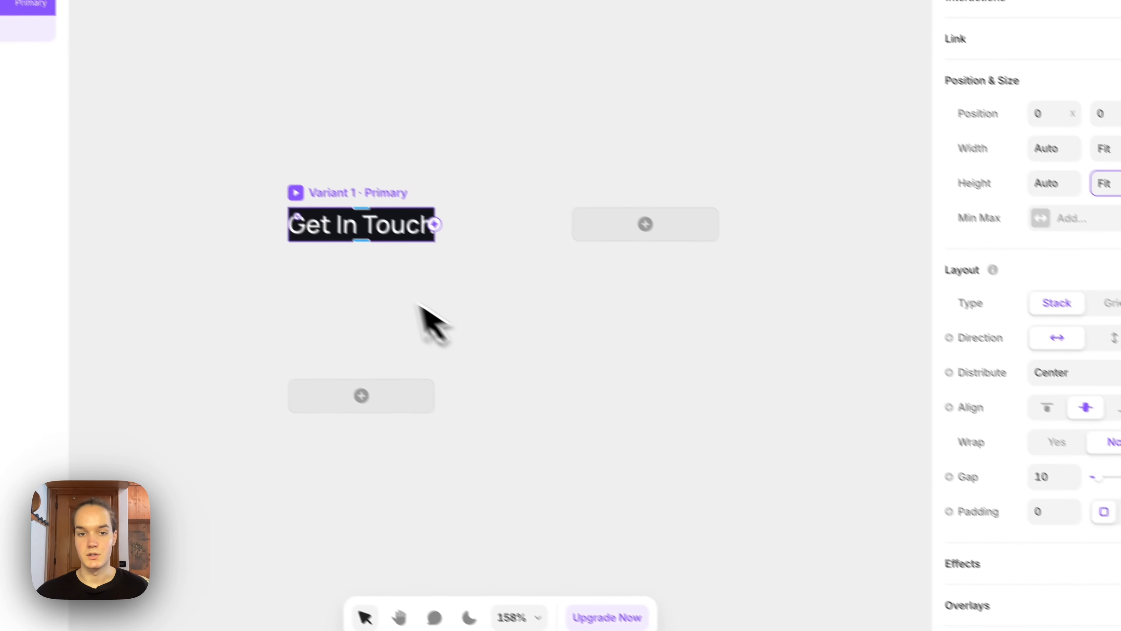
Step: Set individual padding on the primary variant: 15 for top and bottom, 30 for right and left
{"action": "left_click", "coordinate": [1053, 468]}
{"action": "scroll", "coordinate": [948, 477], "scroll_direction": "down", "scroll_amount": 2}
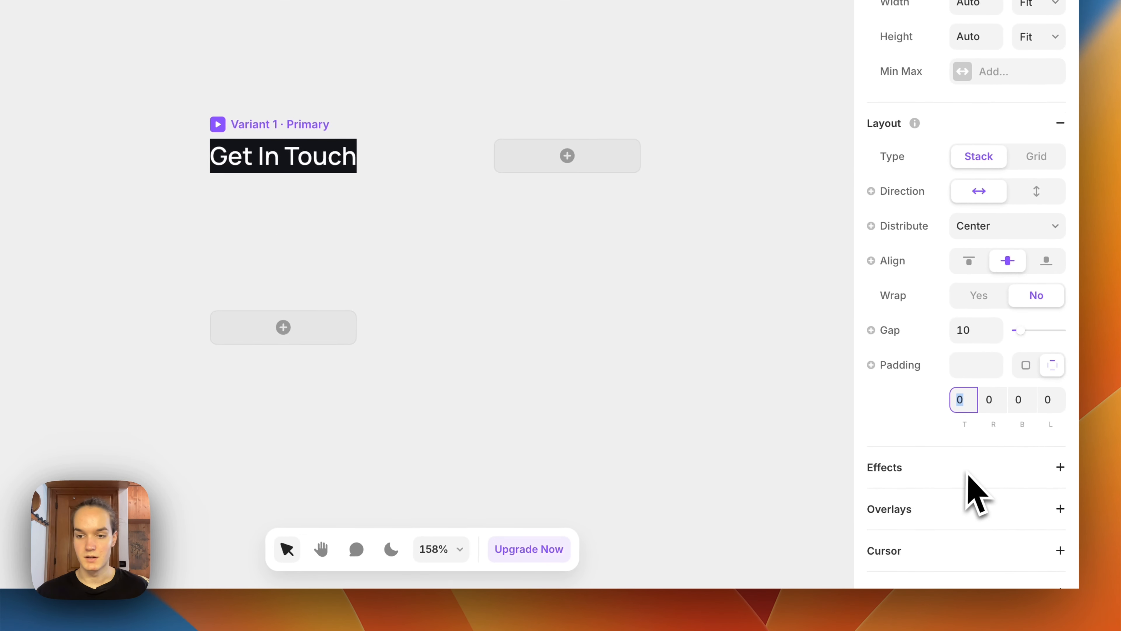
{"action": "key", "text": "Tab"}
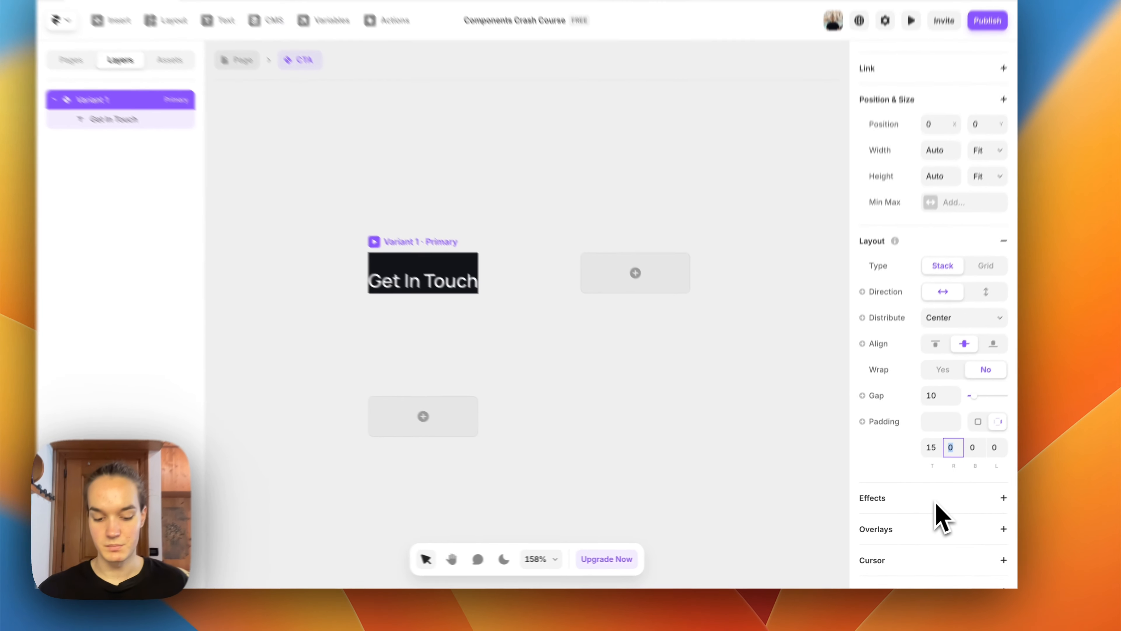
{"action": "type", "text": "30"}
{"action": "key", "text": "Tab"}
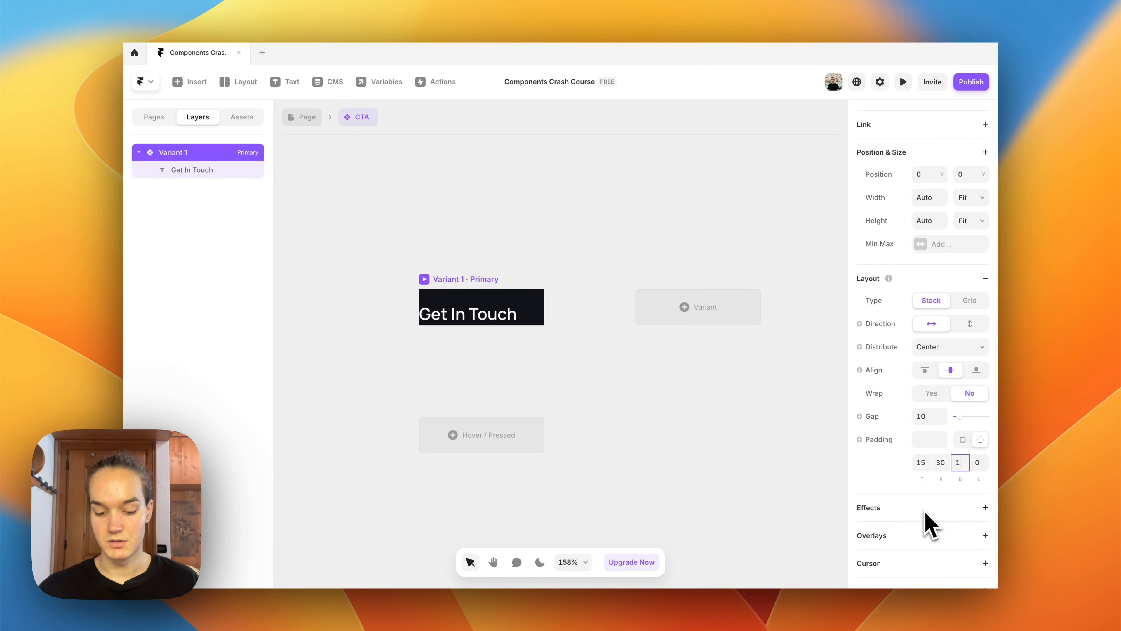
{"action": "key", "text": "Tab"}
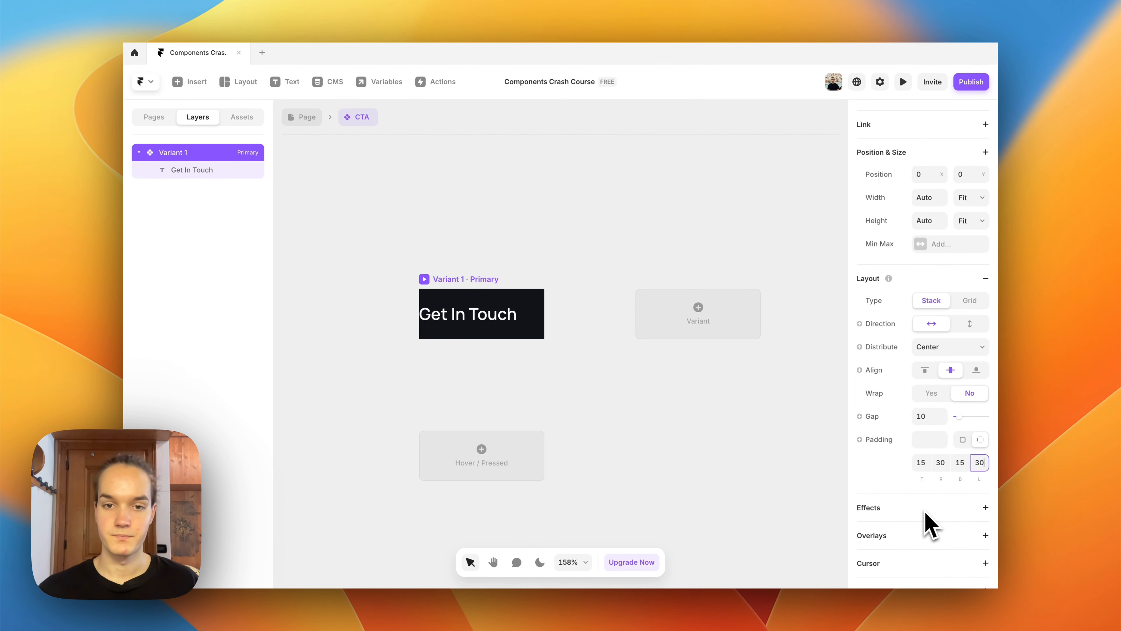
{"action": "type", "text": "30"}
{"action": "key", "text": "Return"}
{"action": "scroll", "coordinate": [933, 519], "scroll_direction": "down", "scroll_amount": 3}
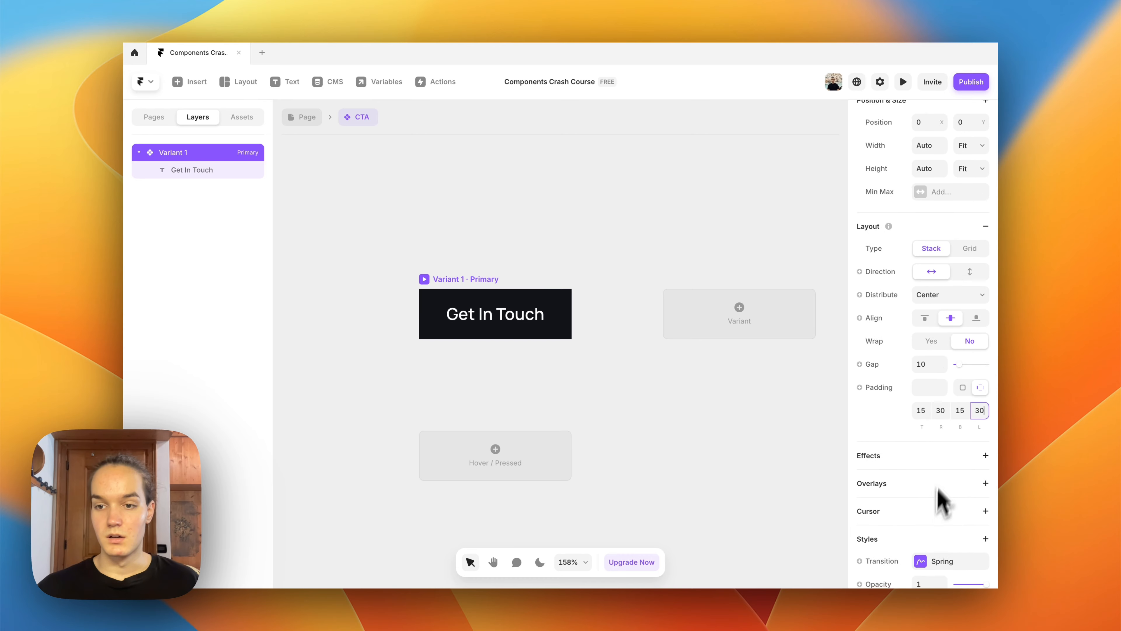
Step: Set the primary variant's stack gap to 6 and round its corners with a radius
{"action": "left_click", "coordinate": [930, 324]}
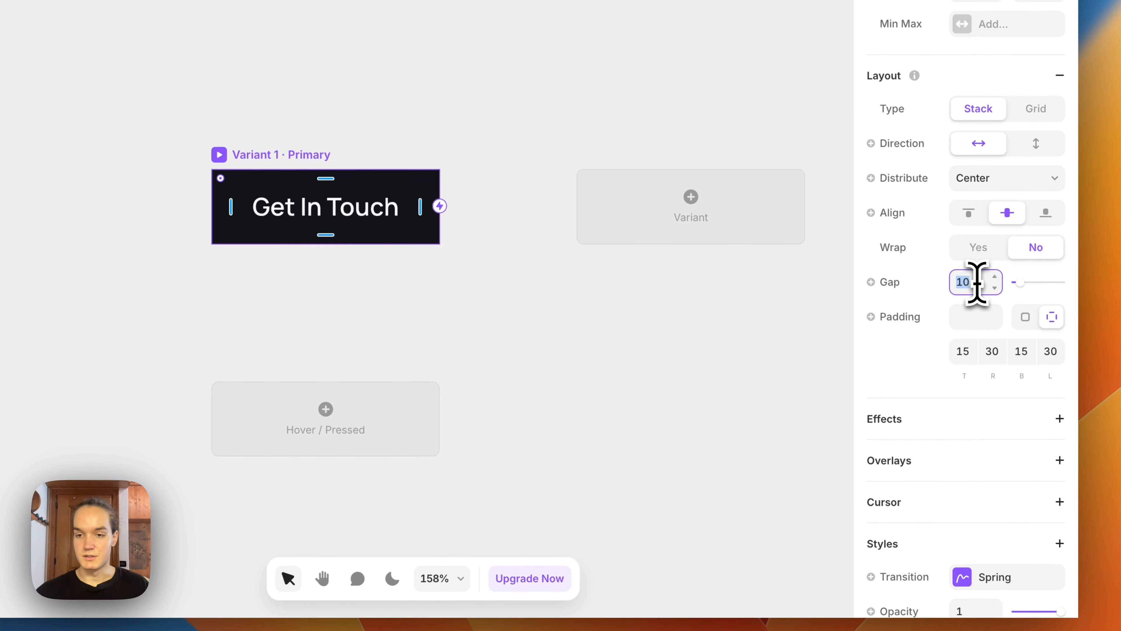
{"action": "type", "text": "6"}
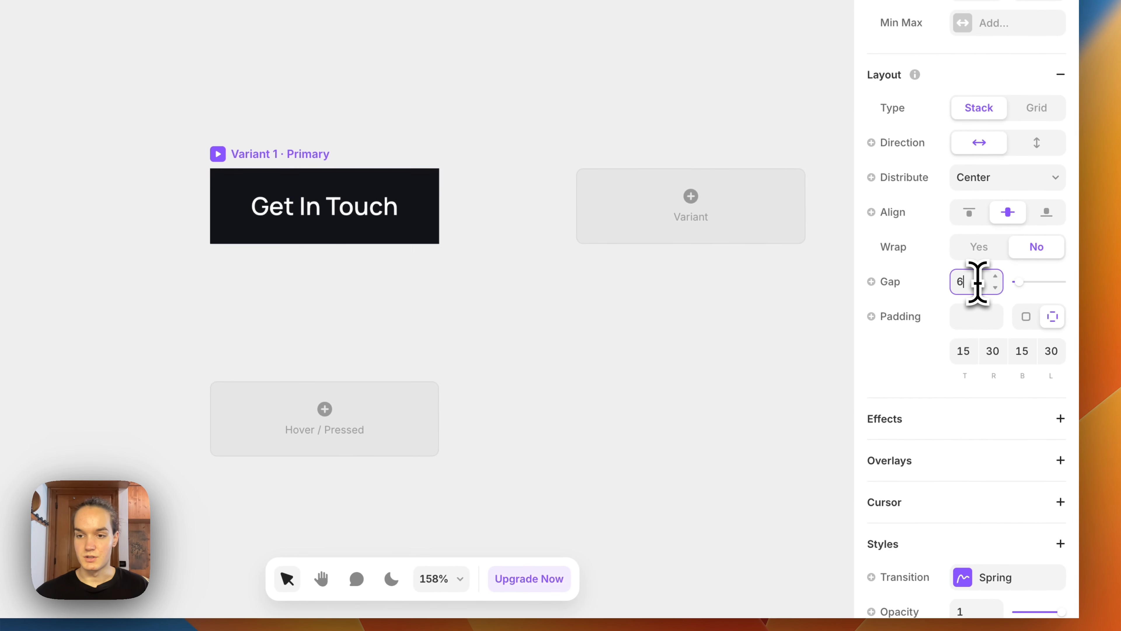
{"action": "scroll", "coordinate": [971, 327], "scroll_direction": "down", "scroll_amount": 8}
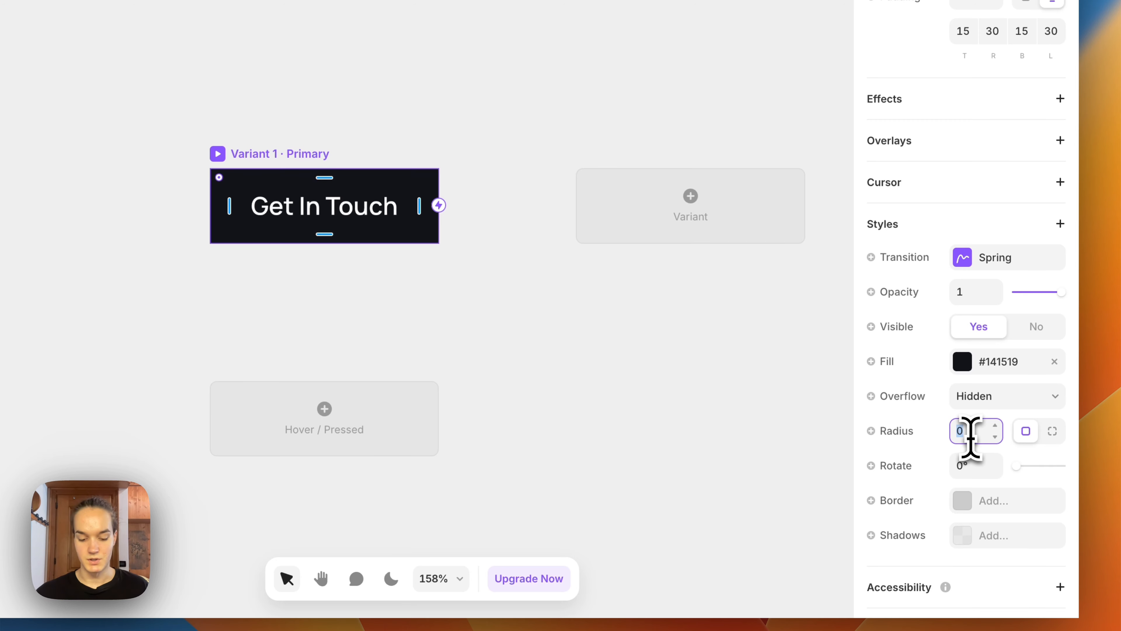
{"action": "left_click", "coordinate": [710, 377]}
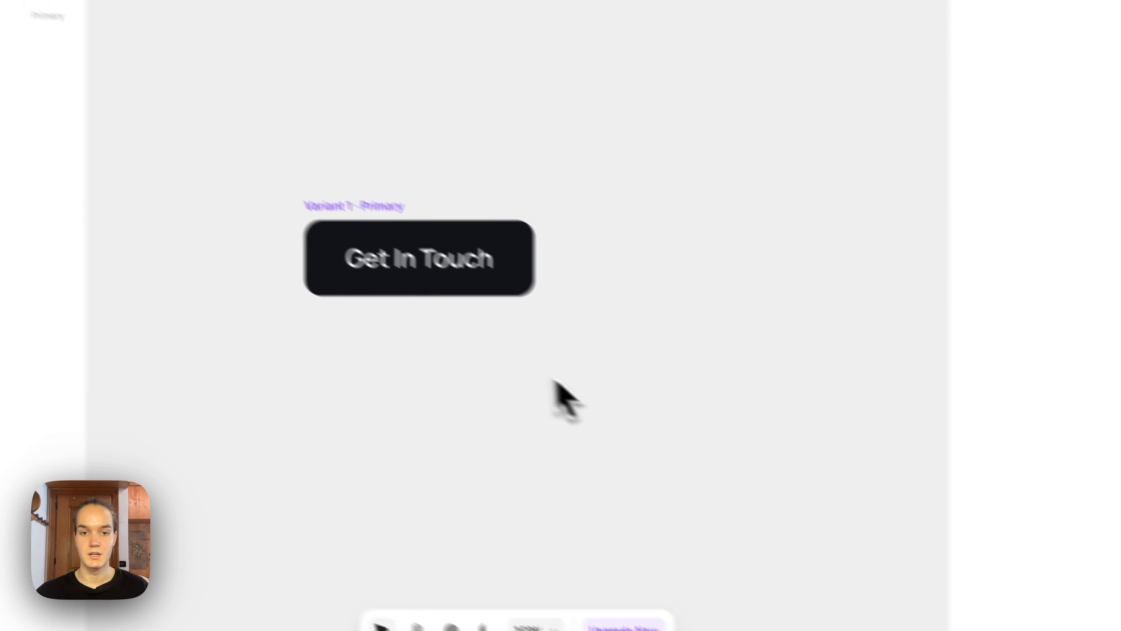
{"action": "left_click_drag", "start_coordinate": [326, 271], "coordinate": [499, 363]}
{"action": "scroll", "coordinate": [671, 459], "scroll_direction": "up", "scroll_amount": 2}
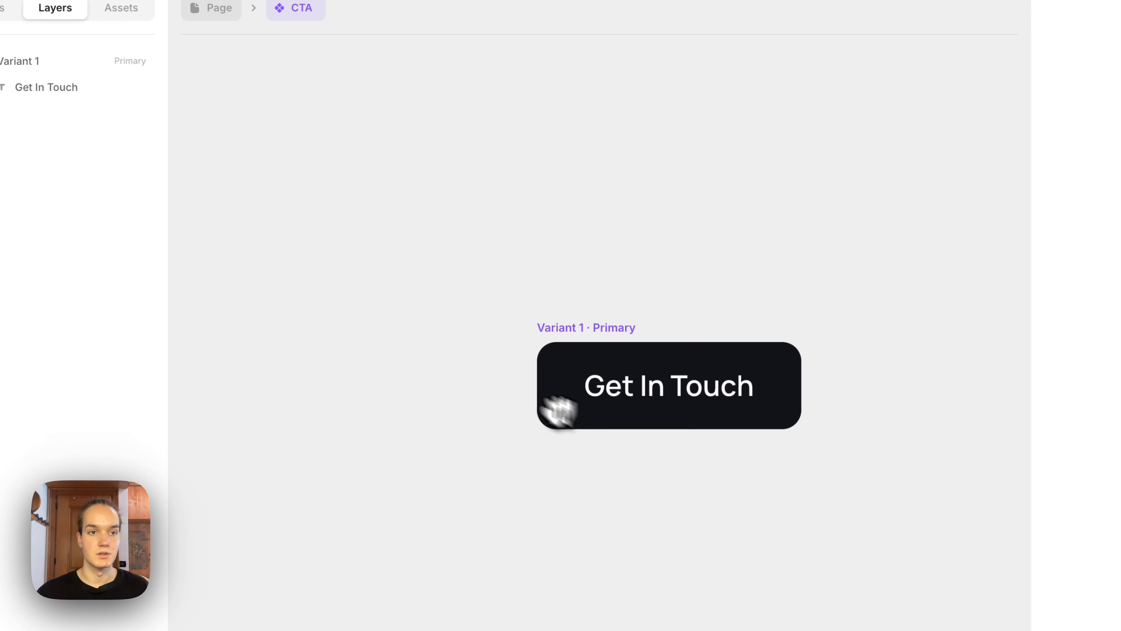
Step: Search the insertable elements for "pho" and place a Phosphor icon after the text inside the primary variant
{"action": "left_click", "coordinate": [145, 90]}
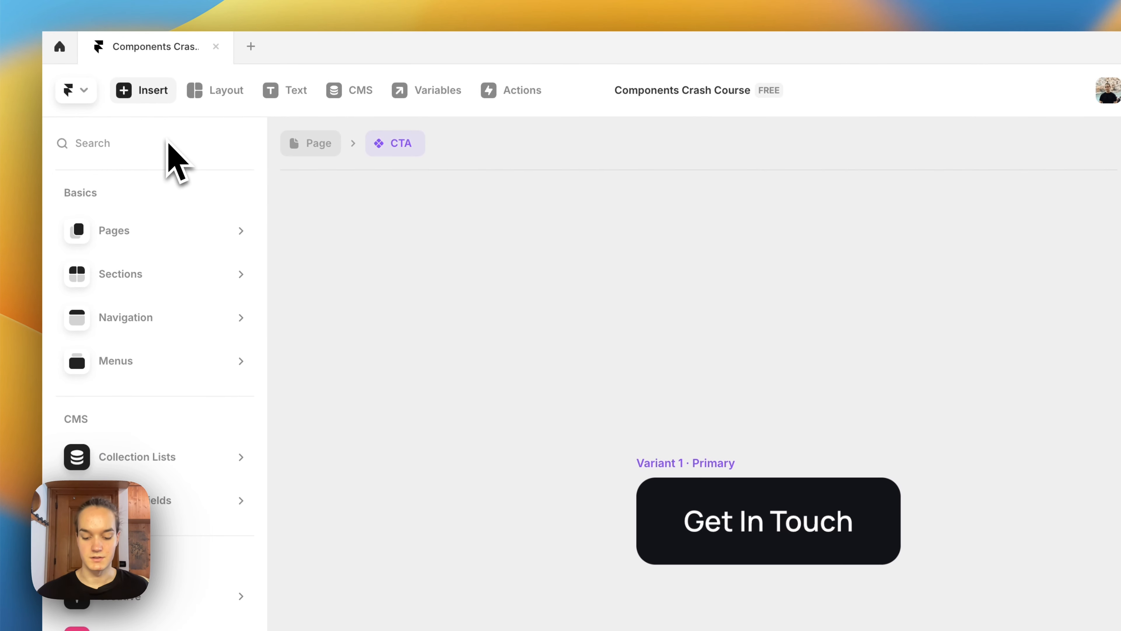
{"action": "type", "text": "pho"}
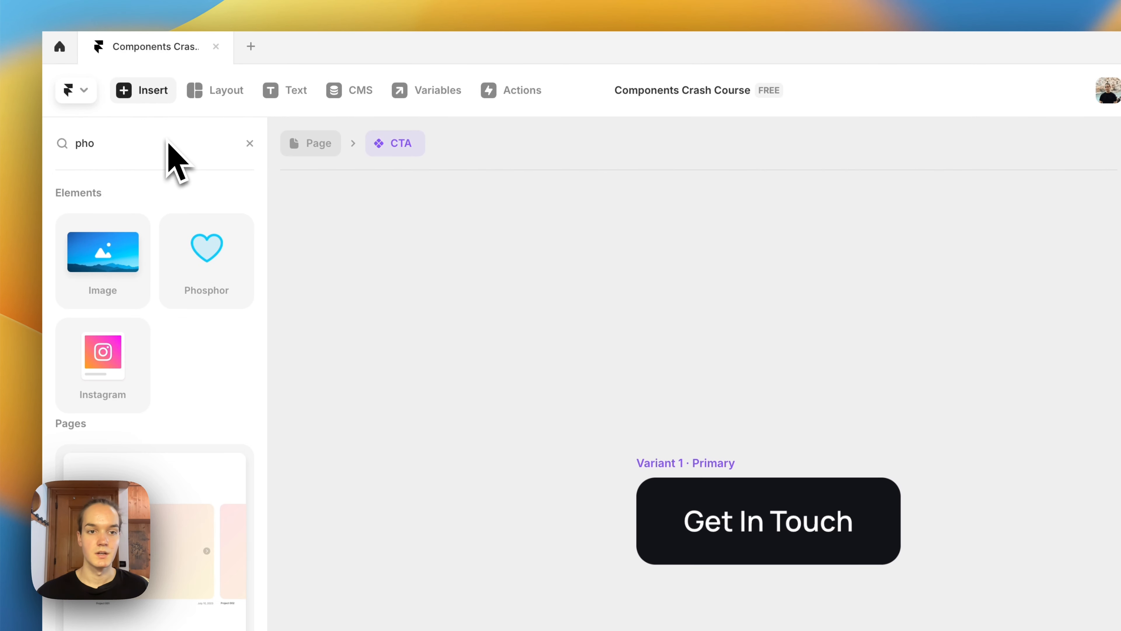
{"action": "left_click_drag", "start_coordinate": [207, 256], "coordinate": [802, 512]}
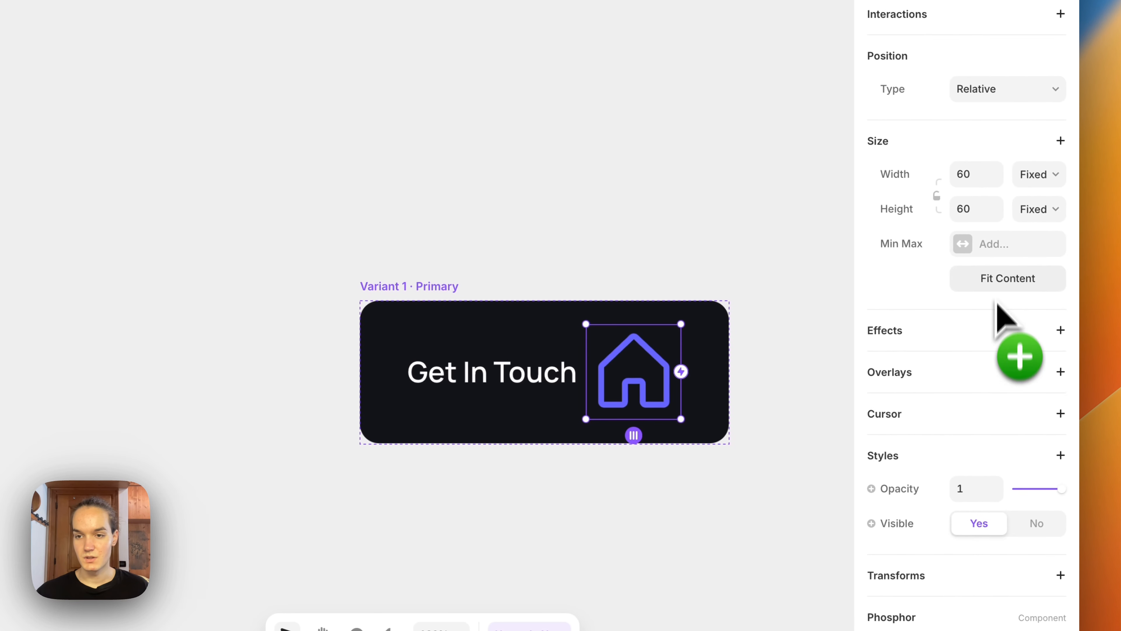
Step: Resize the Phosphor house icon to a width and height of 17
{"action": "left_click", "coordinate": [1105, 201]}
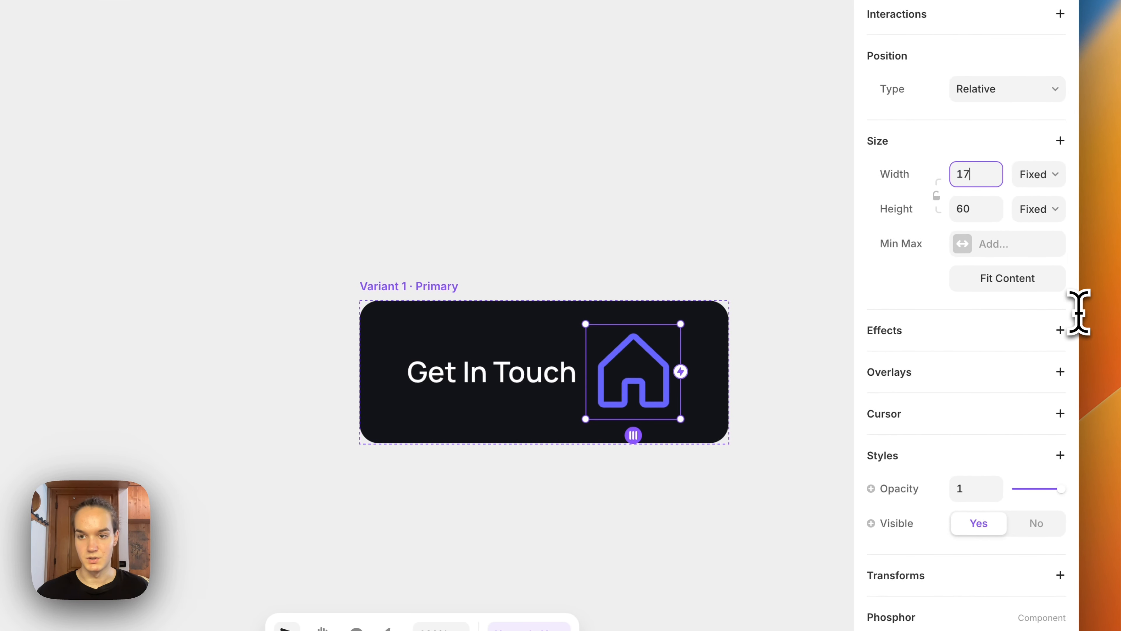
{"action": "key", "text": "Tab"}
{"action": "type", "text": "17"}
{"action": "key", "text": "Return"}
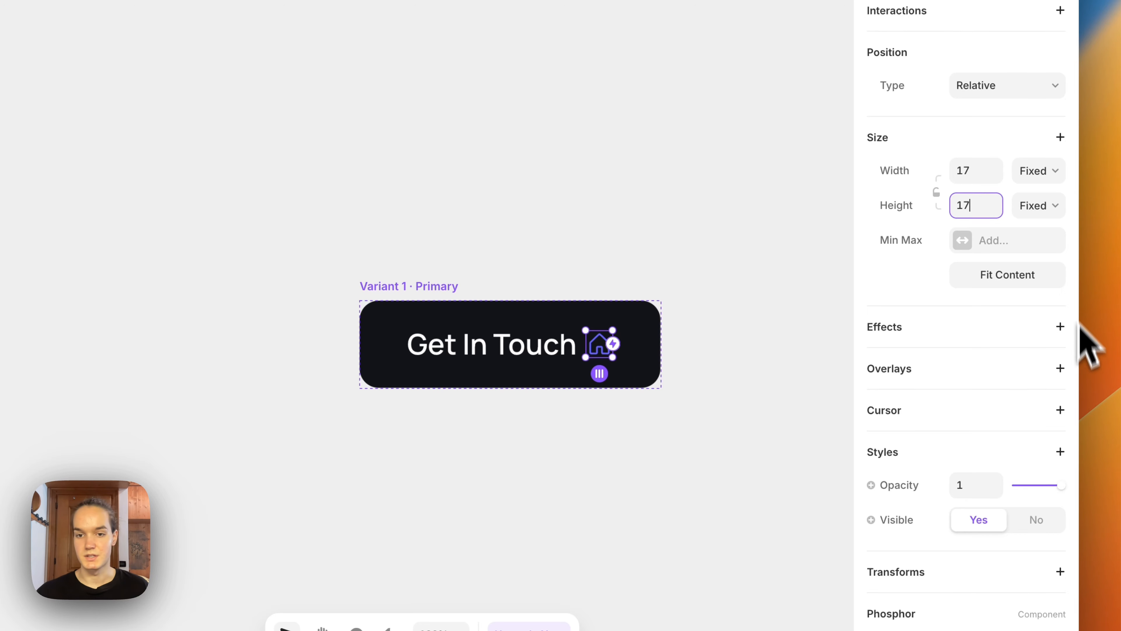
Step: Recolour the Phosphor icon to white (#FFFFFF) by sampling the button text's colour with the eyedropper
{"action": "scroll", "coordinate": [1063, 442], "scroll_direction": "down", "scroll_amount": 7}
{"action": "left_click", "coordinate": [1002, 478]}
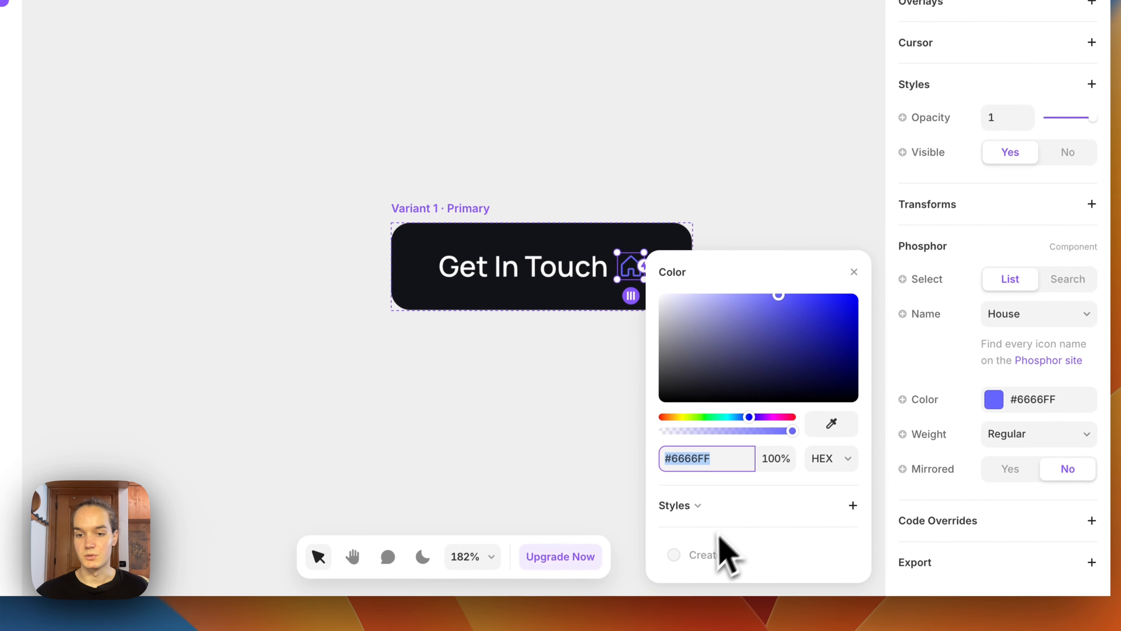
{"action": "left_click", "coordinate": [833, 420]}
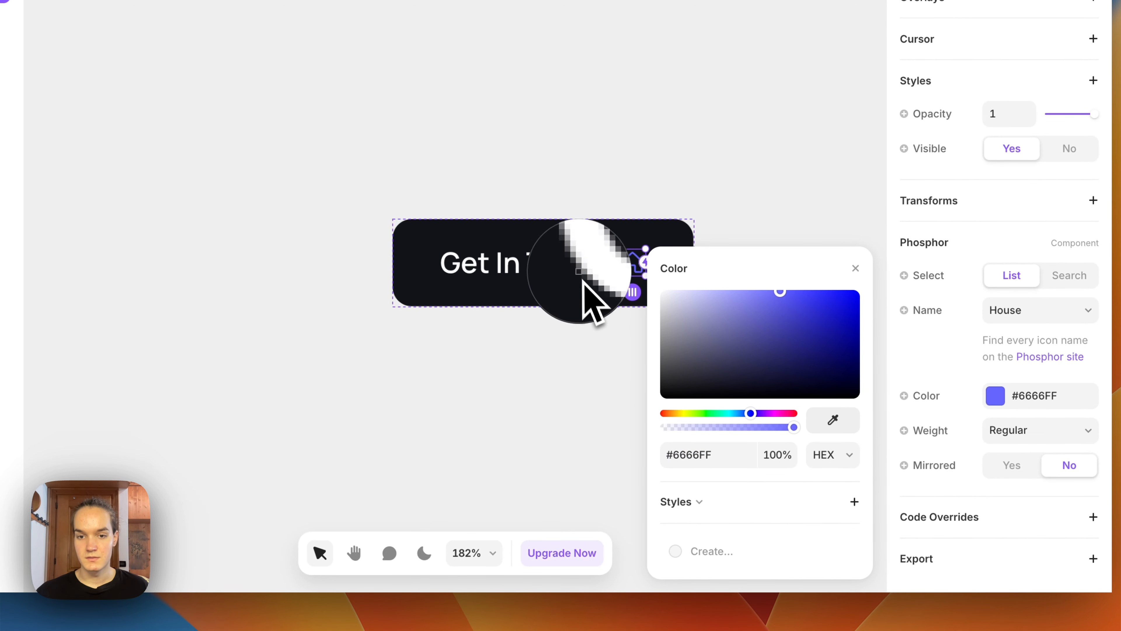
{"action": "left_click", "coordinate": [579, 261]}
{"action": "key", "text": "Escape"}
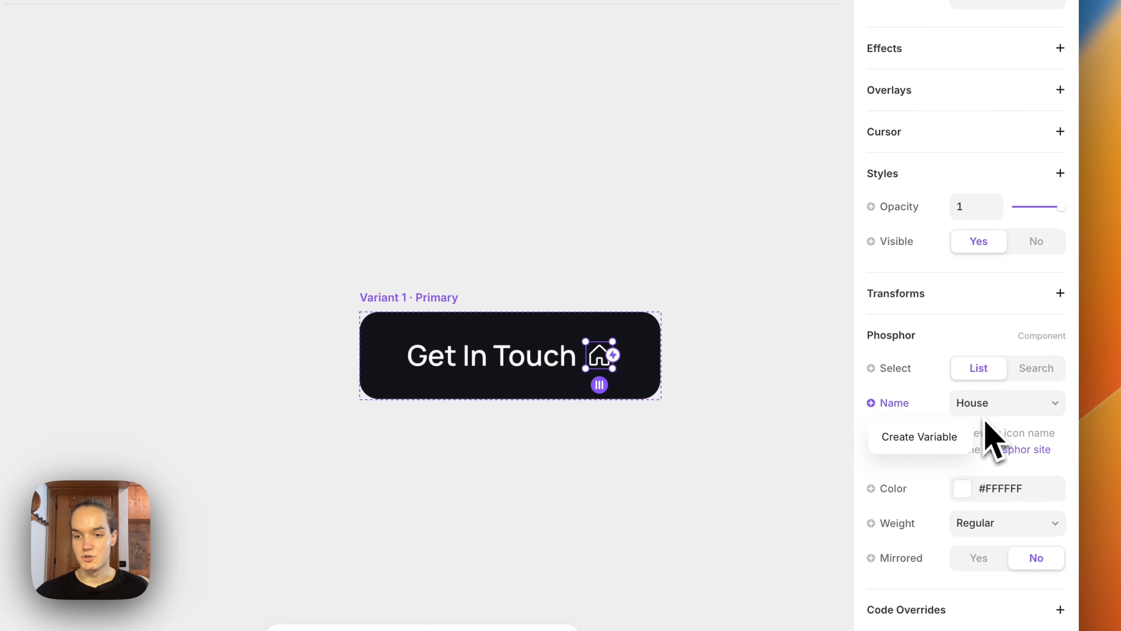
Step: Change the Phosphor icon to ArrowUpRight and set its weight to Bold
{"action": "left_click", "coordinate": [996, 404]}
{"action": "type", "text": "arrow"}
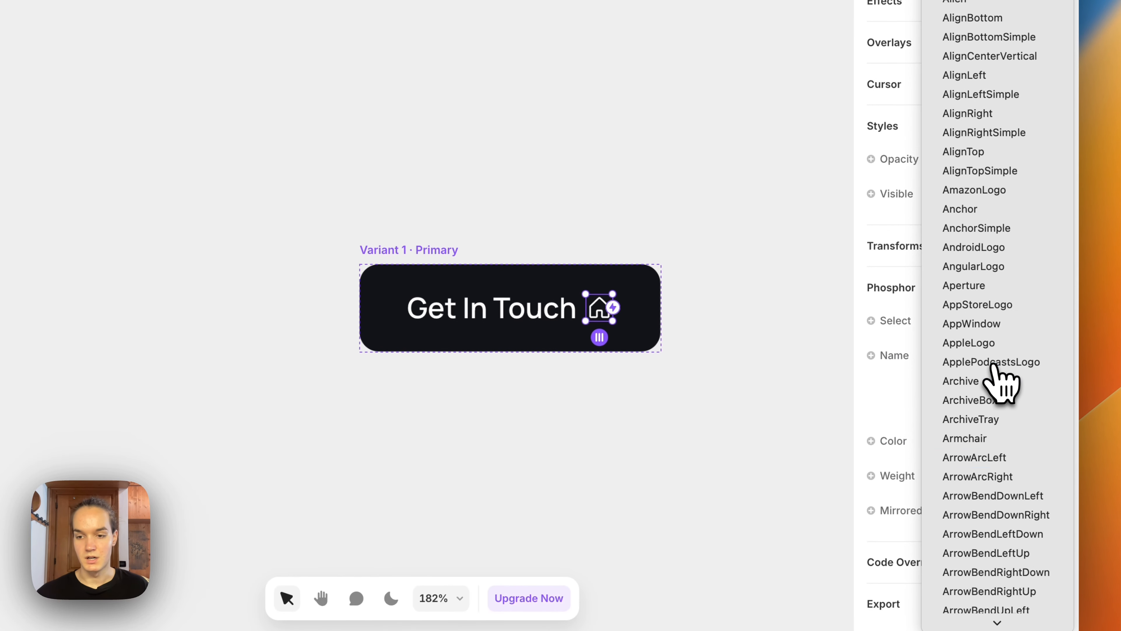
{"action": "type", "text": "upr"}
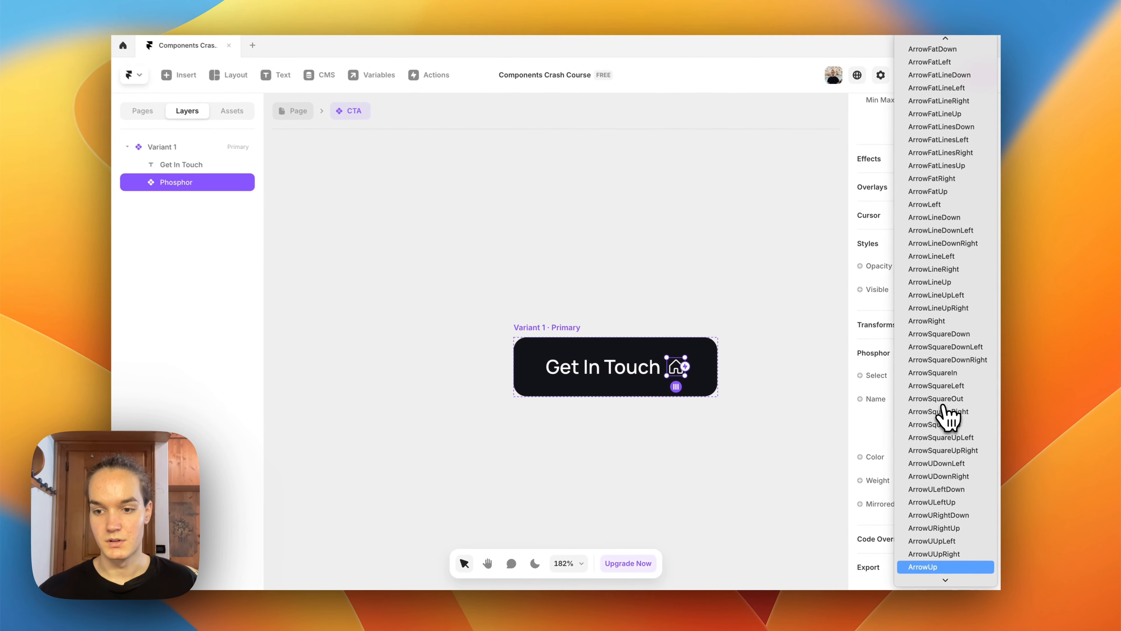
{"action": "key", "text": "Return"}
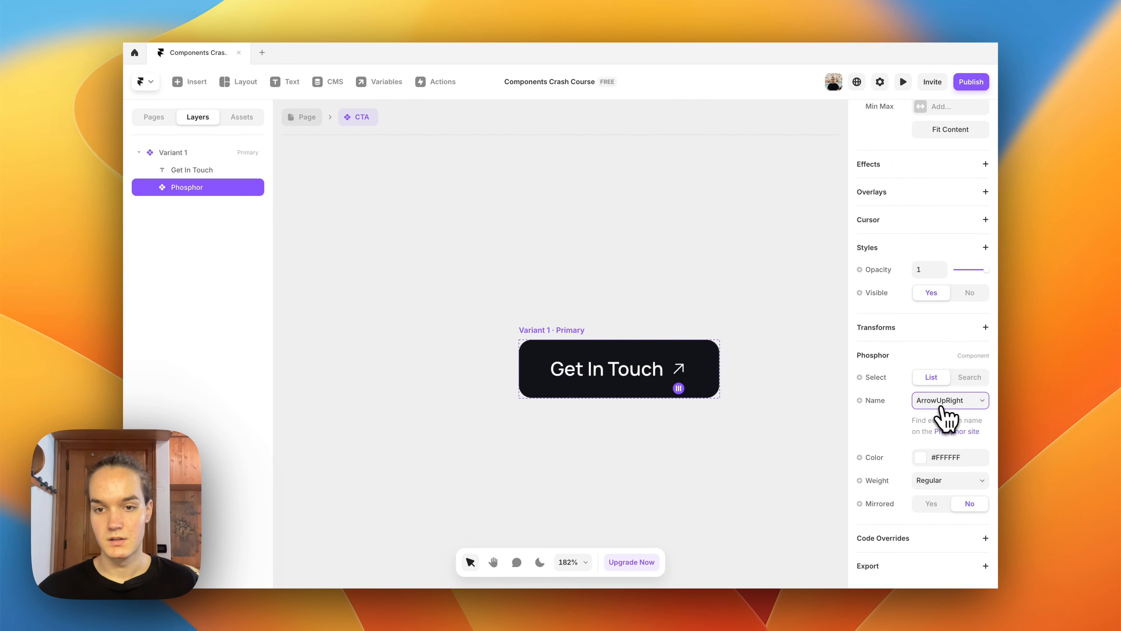
{"action": "left_click", "coordinate": [958, 480]}
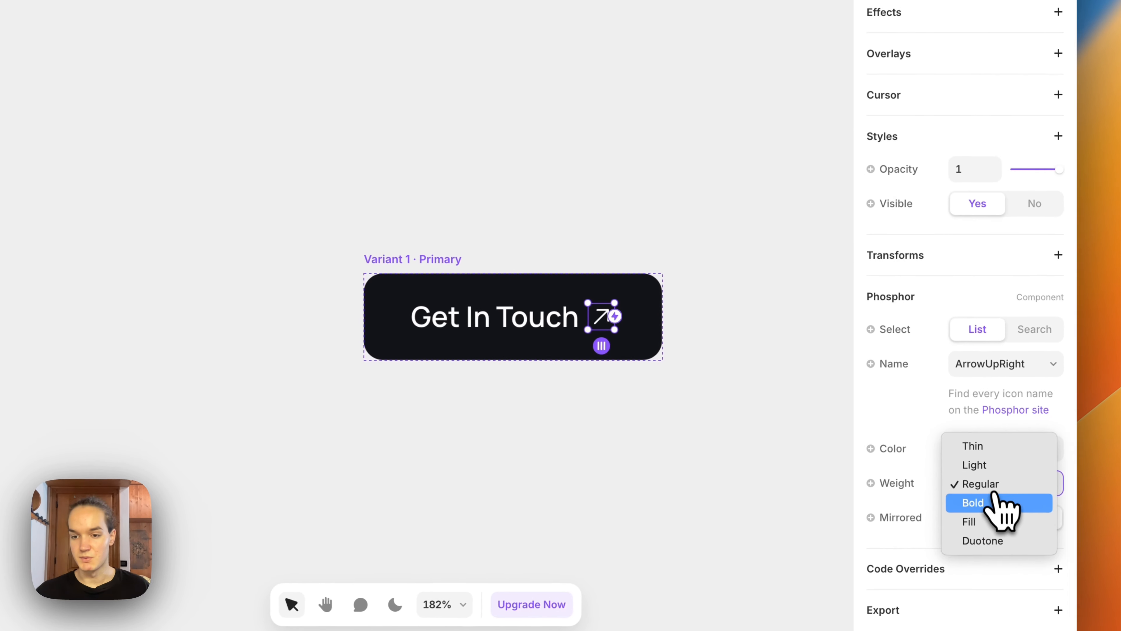
{"action": "left_click", "coordinate": [949, 491]}
{"action": "left_click", "coordinate": [683, 222]}
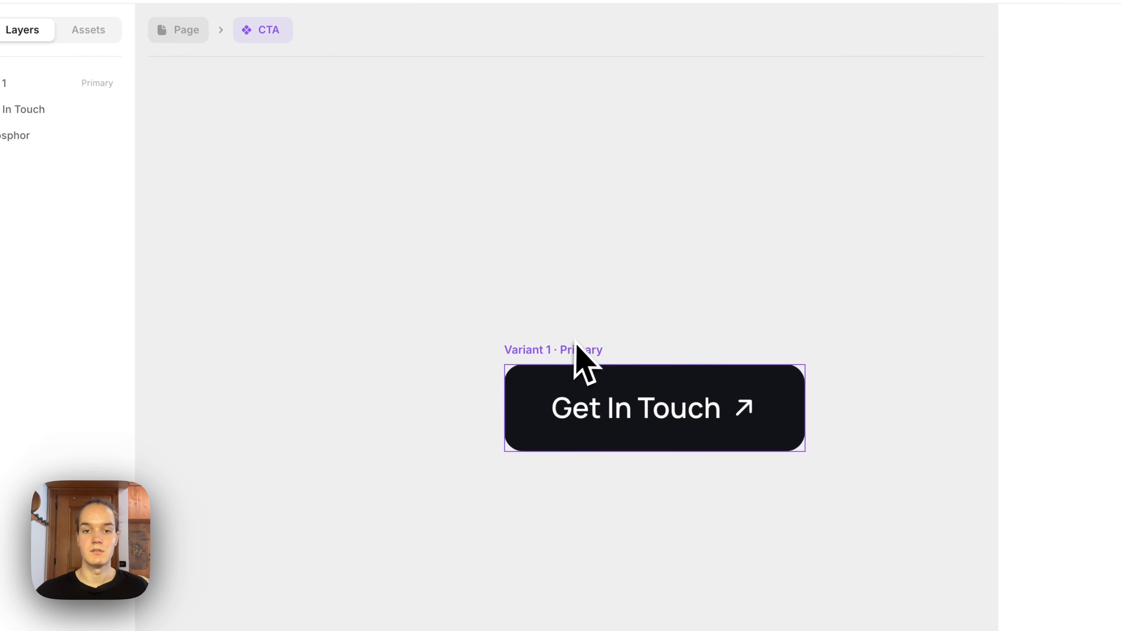
Step: Add a Hover state variant to the primary CTA variant
{"action": "scroll", "coordinate": [575, 341], "scroll_direction": "down", "scroll_amount": 1}
{"action": "left_click_drag", "start_coordinate": [618, 285], "coordinate": [504, 233]}
{"action": "scroll", "coordinate": [537, 298], "scroll_direction": "down", "scroll_amount": 2}
{"action": "scroll", "coordinate": [538, 306], "scroll_direction": "down", "scroll_amount": 1}
{"action": "scroll", "coordinate": [515, 286], "scroll_direction": "down", "scroll_amount": 1}
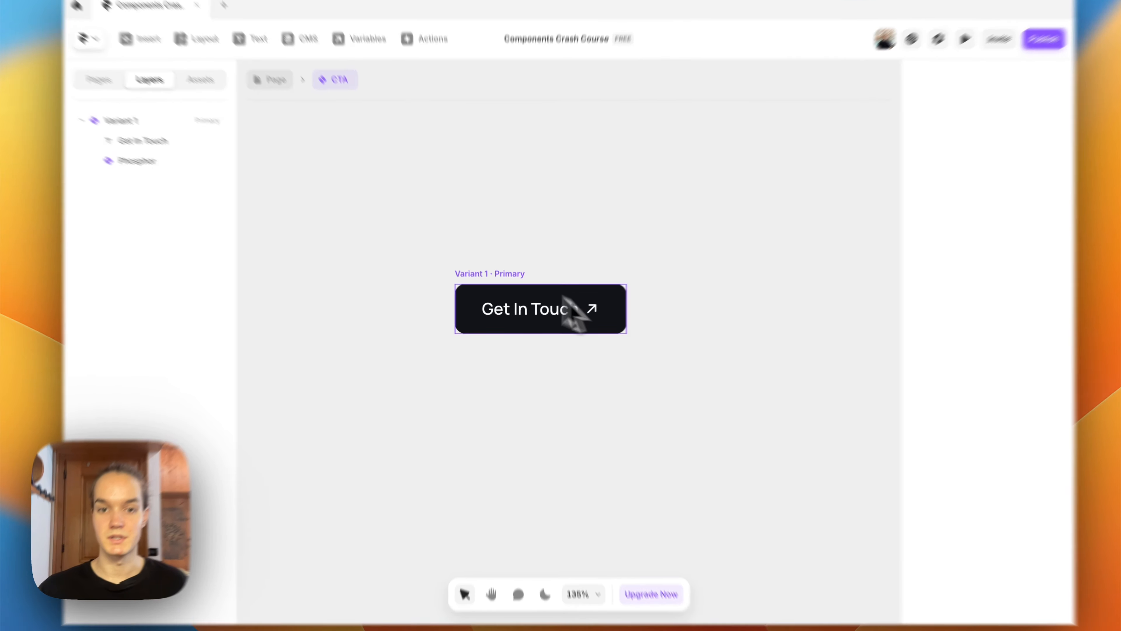
{"action": "left_click", "coordinate": [508, 300]}
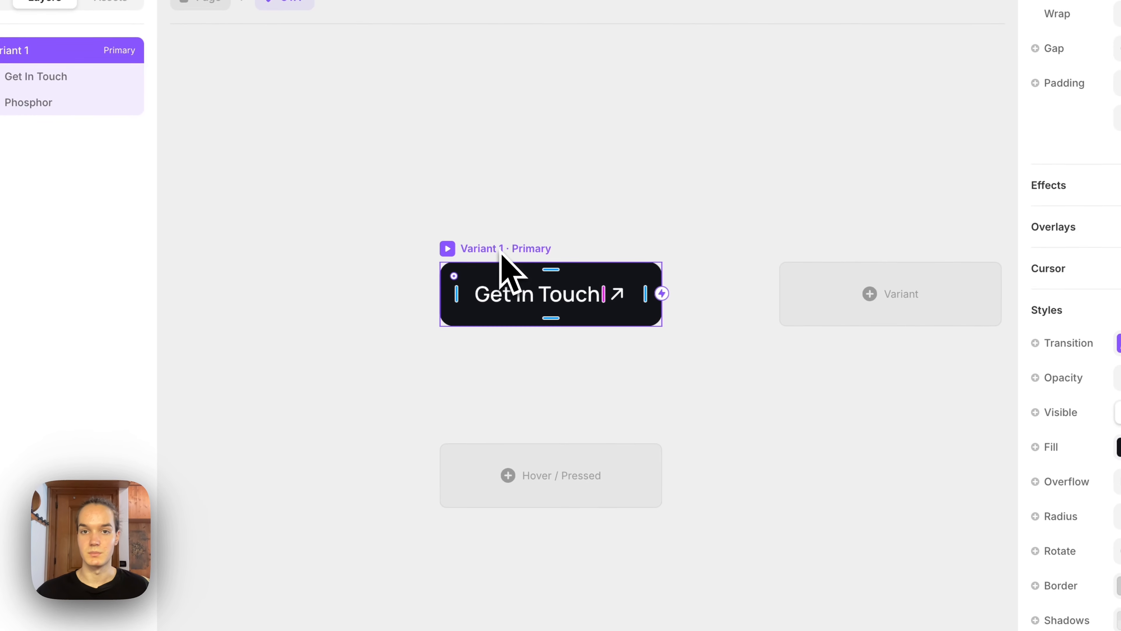
{"action": "scroll", "coordinate": [498, 291], "scroll_direction": "down", "scroll_amount": 2}
{"action": "scroll", "coordinate": [526, 409], "scroll_direction": "up", "scroll_amount": 1}
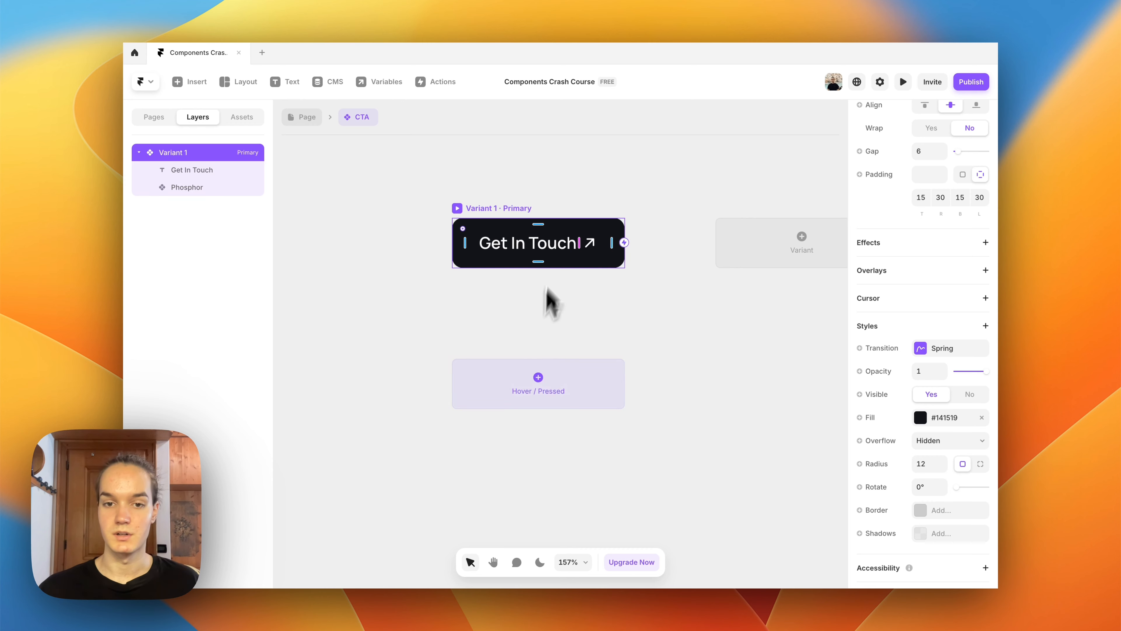
{"action": "left_click", "coordinate": [549, 385]}
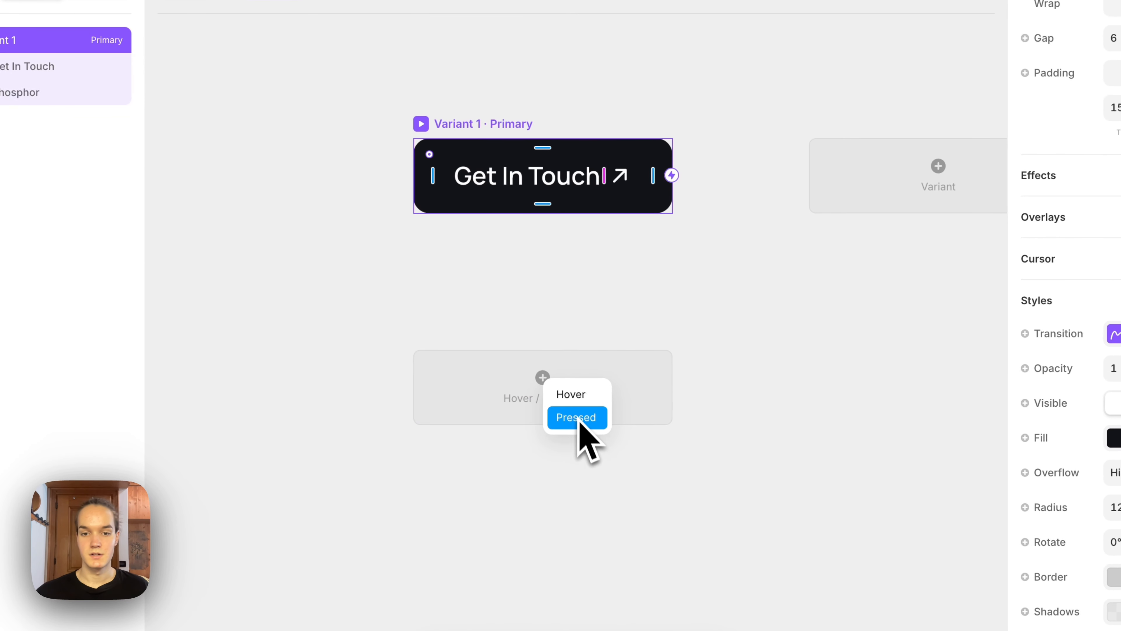
{"action": "left_click", "coordinate": [582, 403]}
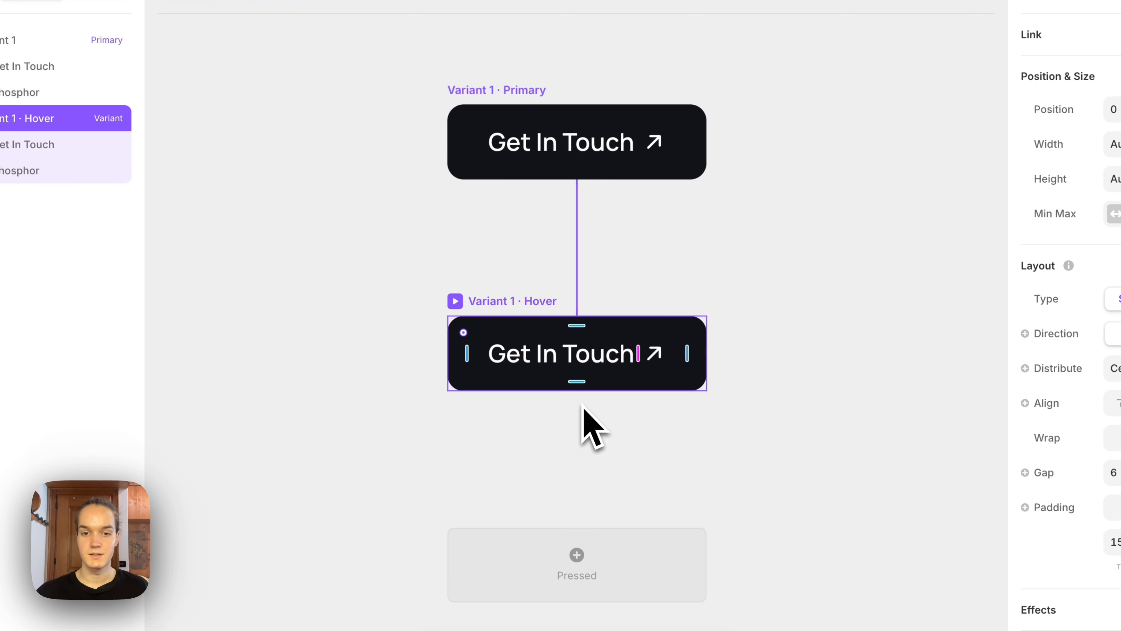
Step: Set the hover variant's fill to #FF0000
{"action": "left_click_drag", "start_coordinate": [655, 251], "coordinate": [608, 288]}
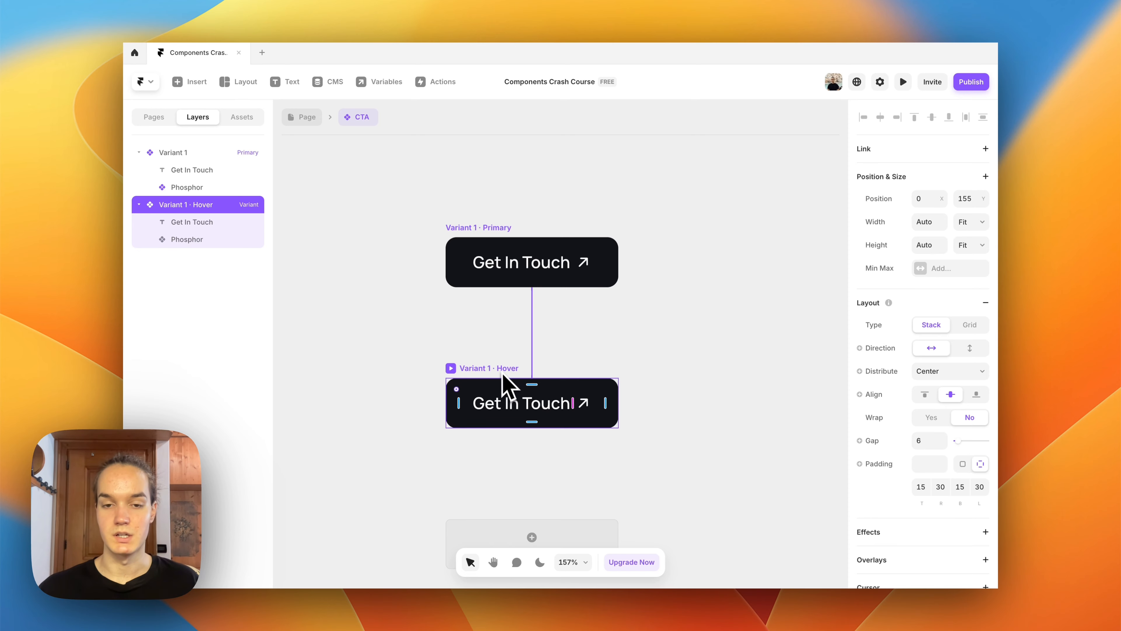
{"action": "scroll", "coordinate": [878, 446], "scroll_direction": "down", "scroll_amount": 10}
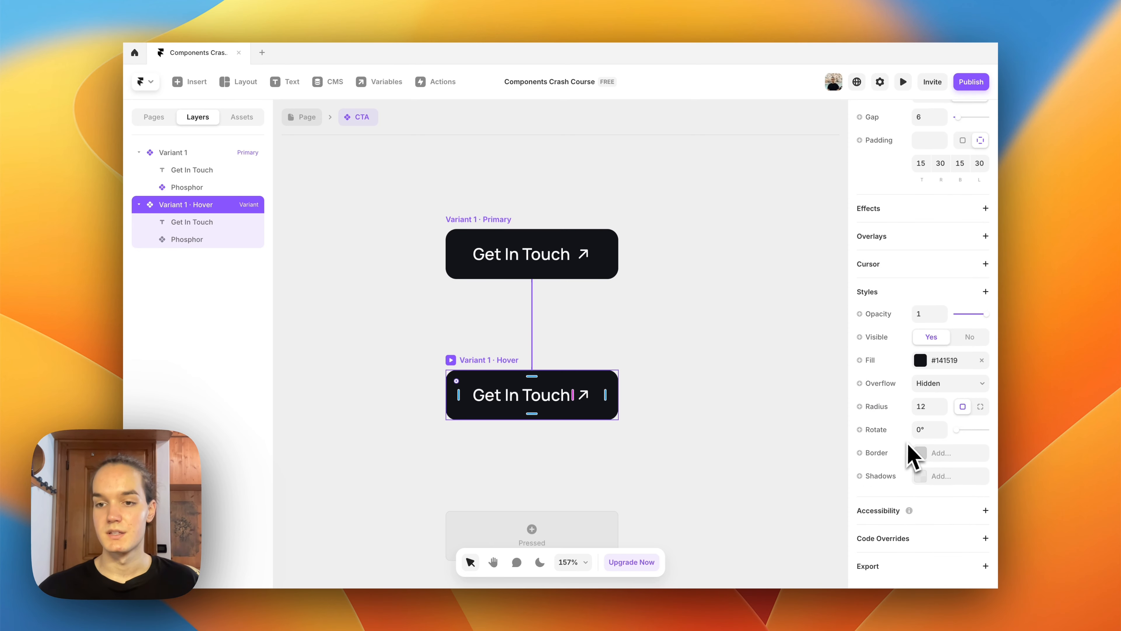
{"action": "left_click", "coordinate": [923, 367]}
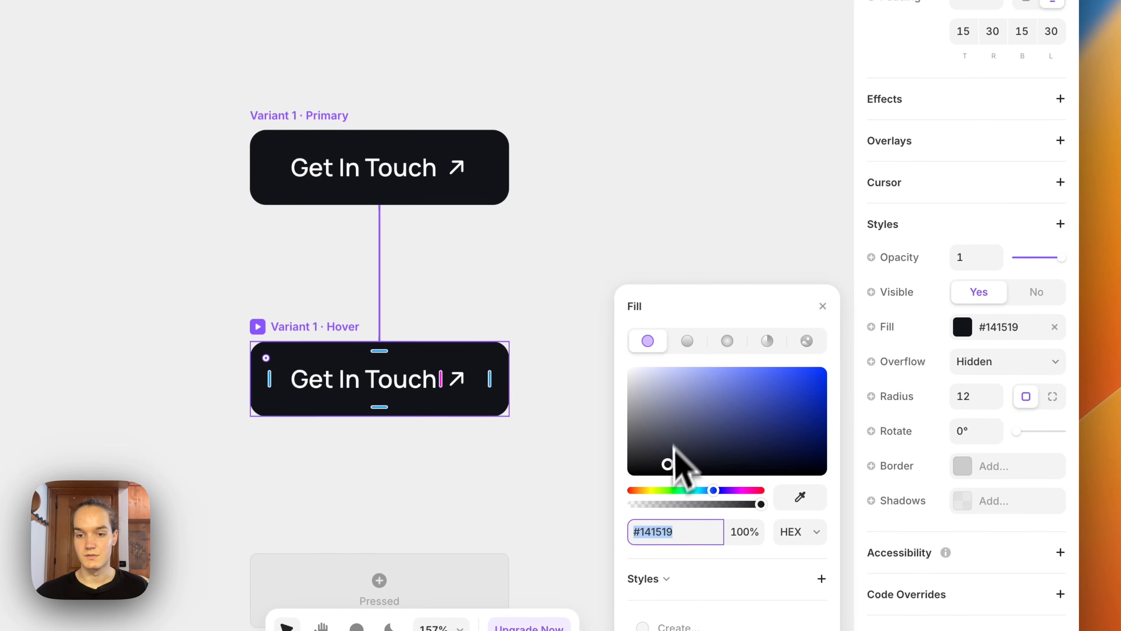
{"action": "type", "text": "ff0000"}
{"action": "key", "text": "Return"}
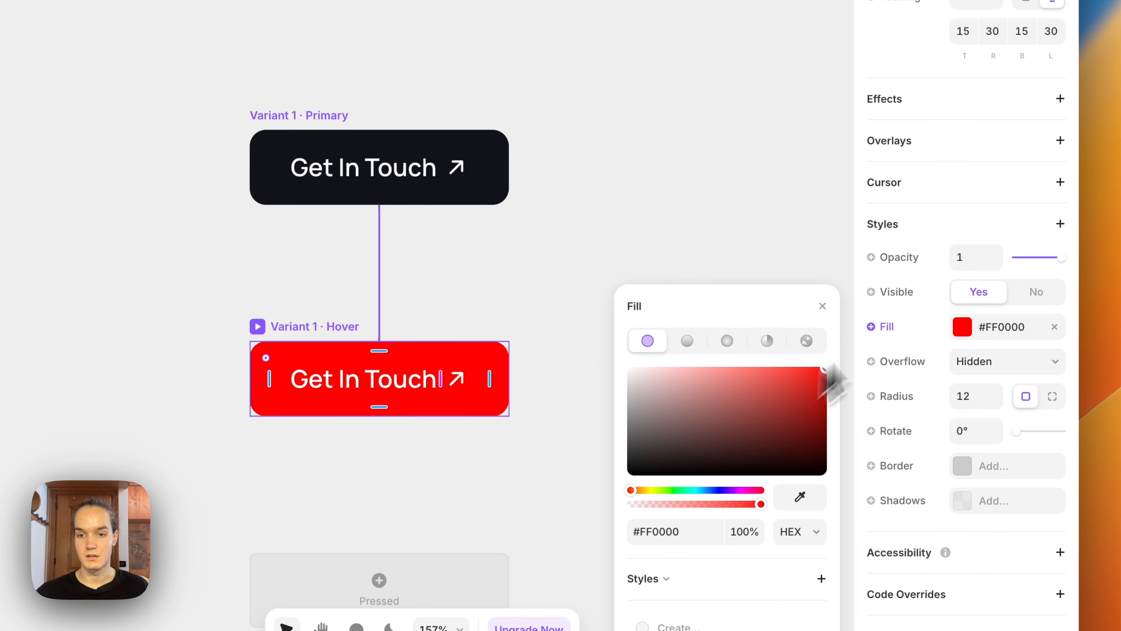
{"action": "left_click", "coordinate": [838, 283]}
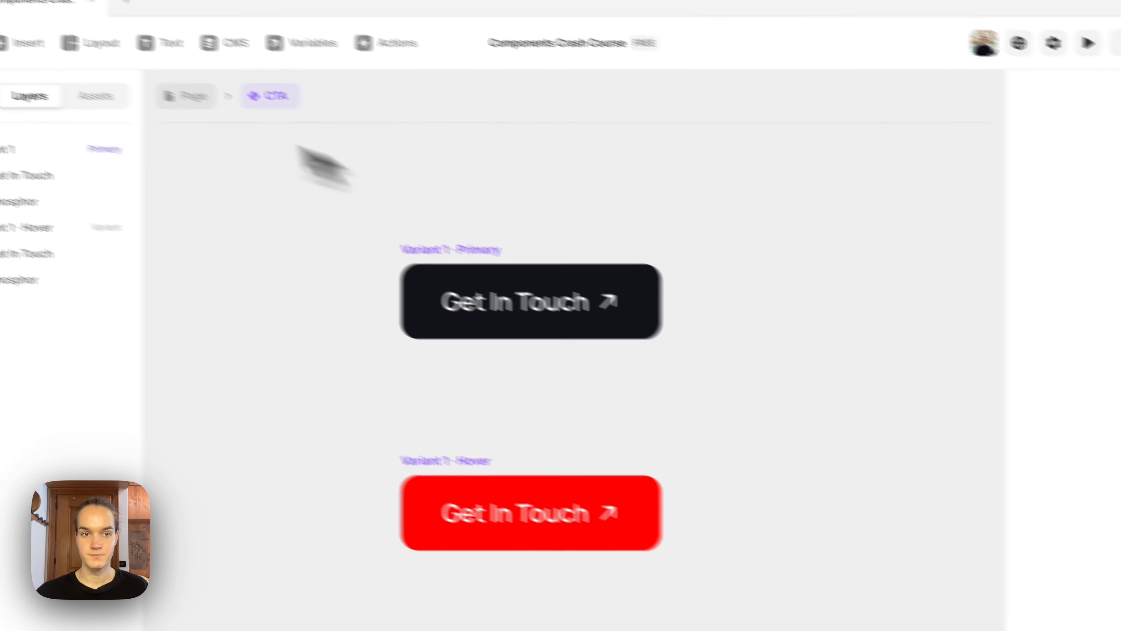
Step: Return to the page and set the CTA instance's width and height to Fit Content
{"action": "left_click", "coordinate": [187, 97]}
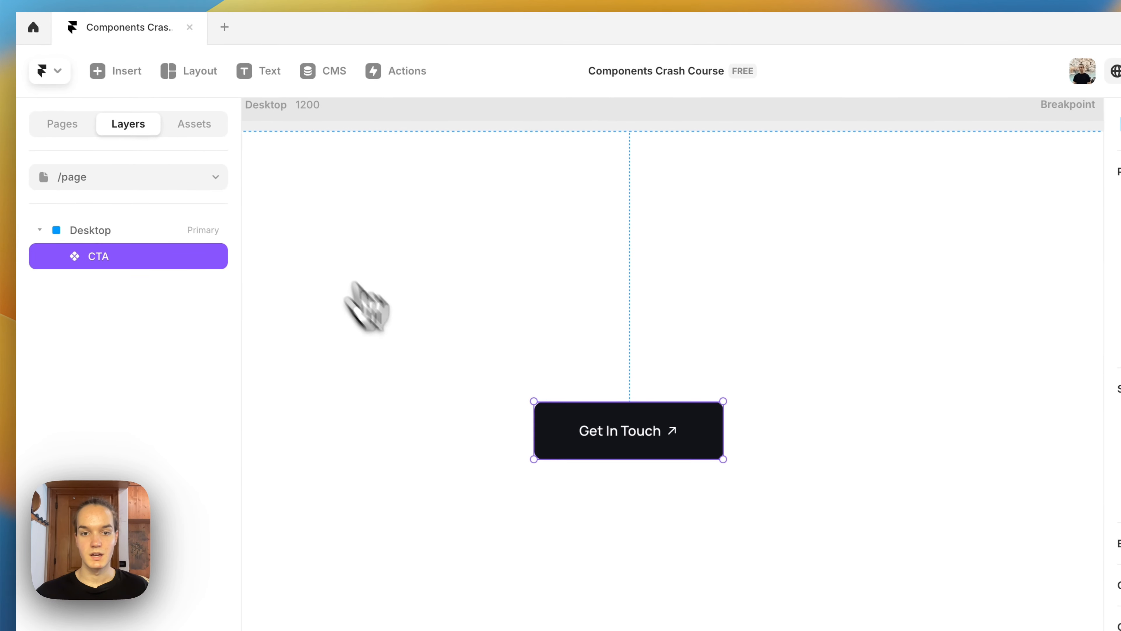
{"action": "left_click", "coordinate": [1090, 327]}
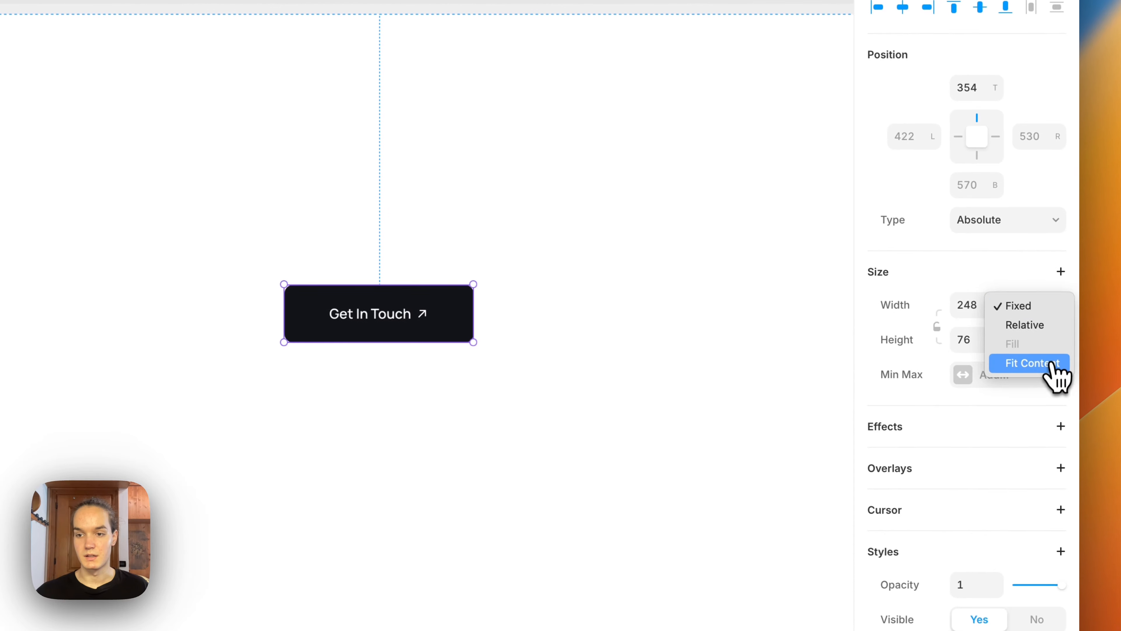
{"action": "left_click", "coordinate": [1104, 385]}
{"action": "left_click", "coordinate": [1107, 362]}
{"action": "left_click", "coordinate": [1037, 396]}
{"action": "left_click", "coordinate": [543, 199]}
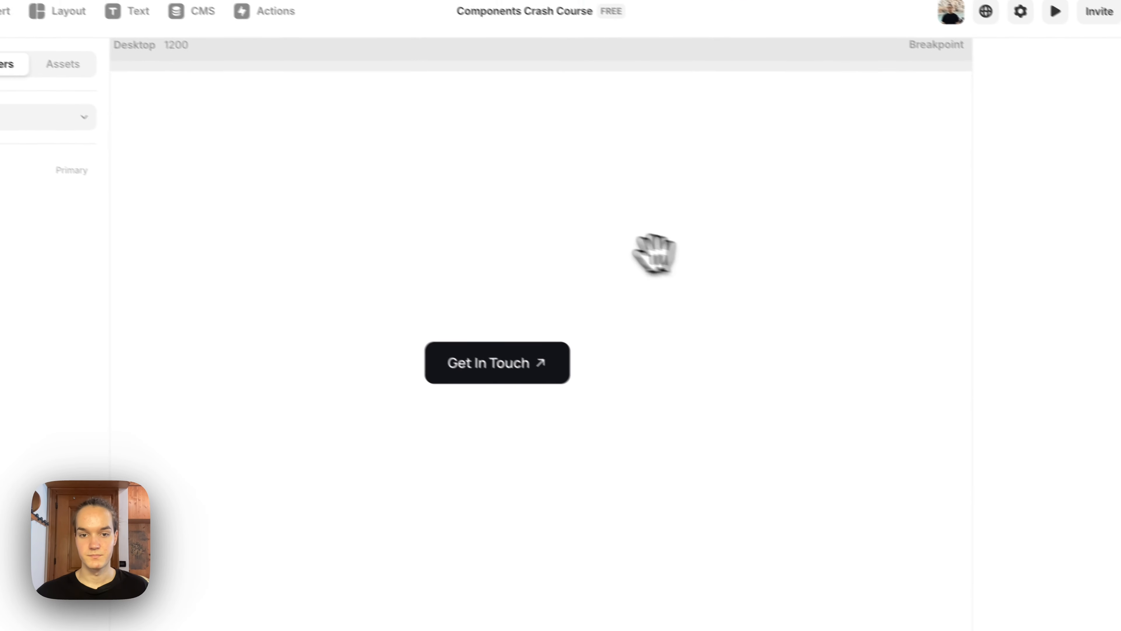
Step: Preview the page to test the CTA button's hover state, and leave the preview
{"action": "left_click_drag", "start_coordinate": [521, 197], "coordinate": [617, 260]}
{"action": "scroll", "coordinate": [616, 261], "scroll_direction": "down", "scroll_amount": 1}
{"action": "left_click", "coordinate": [332, 133]}
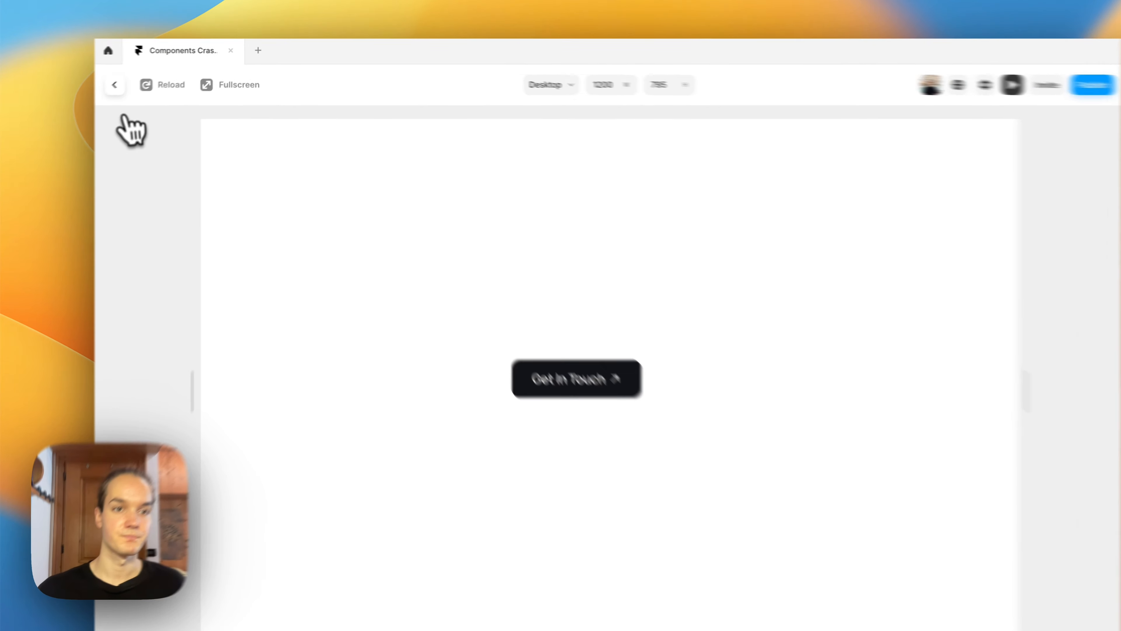
{"action": "left_click", "coordinate": [140, 81]}
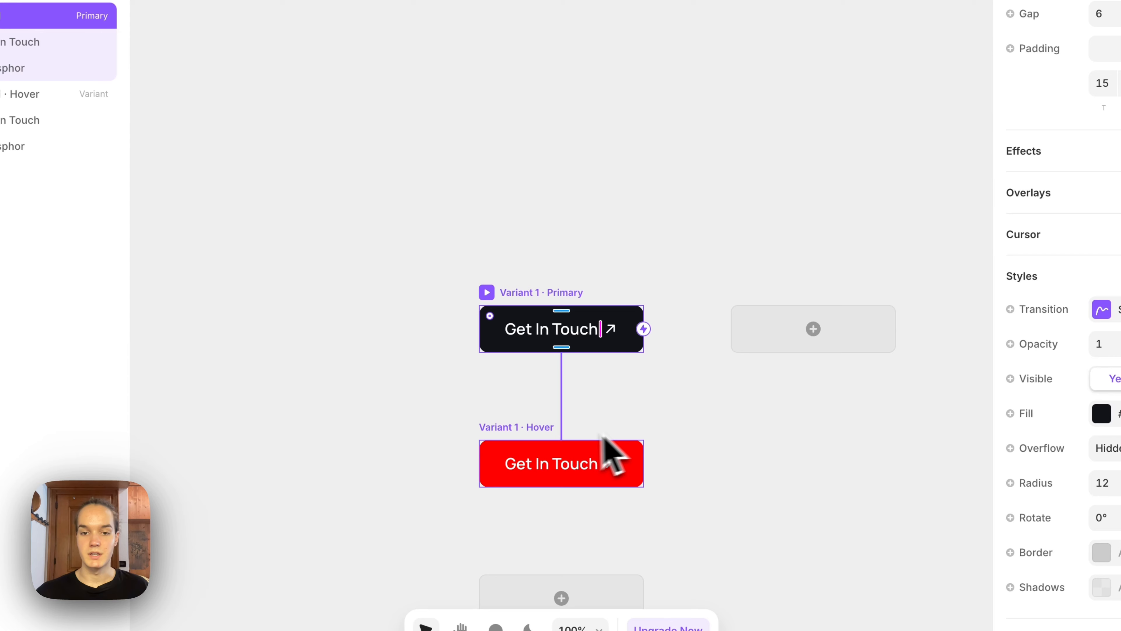
Step: Reset the fill override on the hover variant so it uses the primary variant's fill
{"action": "left_click", "coordinate": [605, 451]}
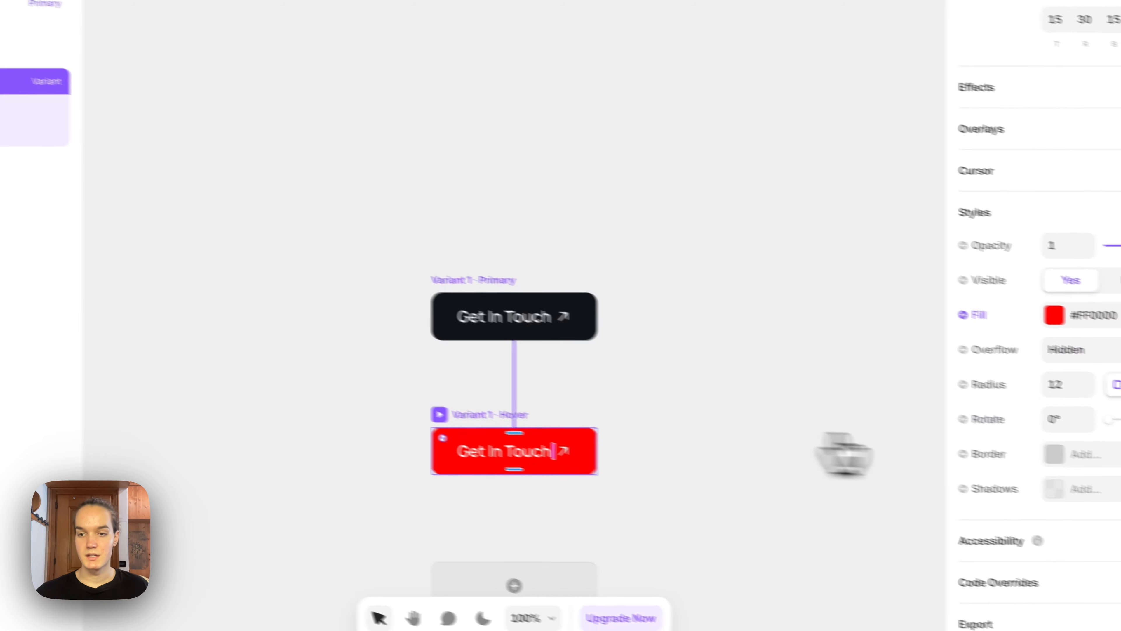
{"action": "left_click", "coordinate": [935, 315]}
{"action": "left_click", "coordinate": [954, 360]}
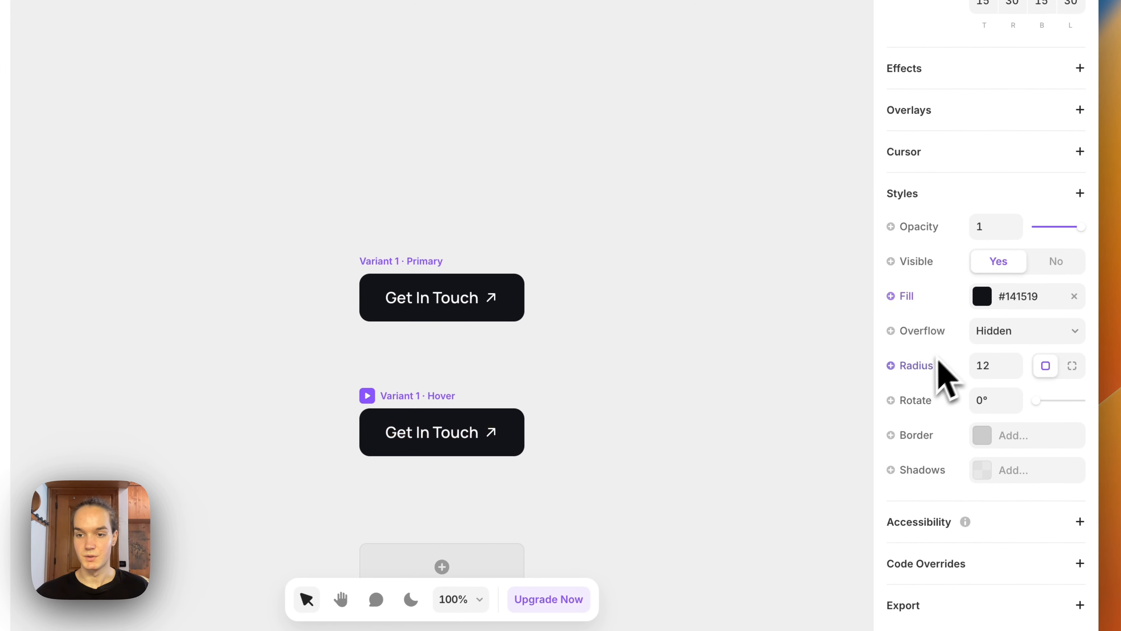
Step: Set the hover variant's opacity to 0.8 and reset its rotation override
{"action": "left_click", "coordinate": [467, 398]}
{"action": "key", "text": "space"}
{"action": "left_click_drag", "start_coordinate": [447, 437], "coordinate": [463, 360]}
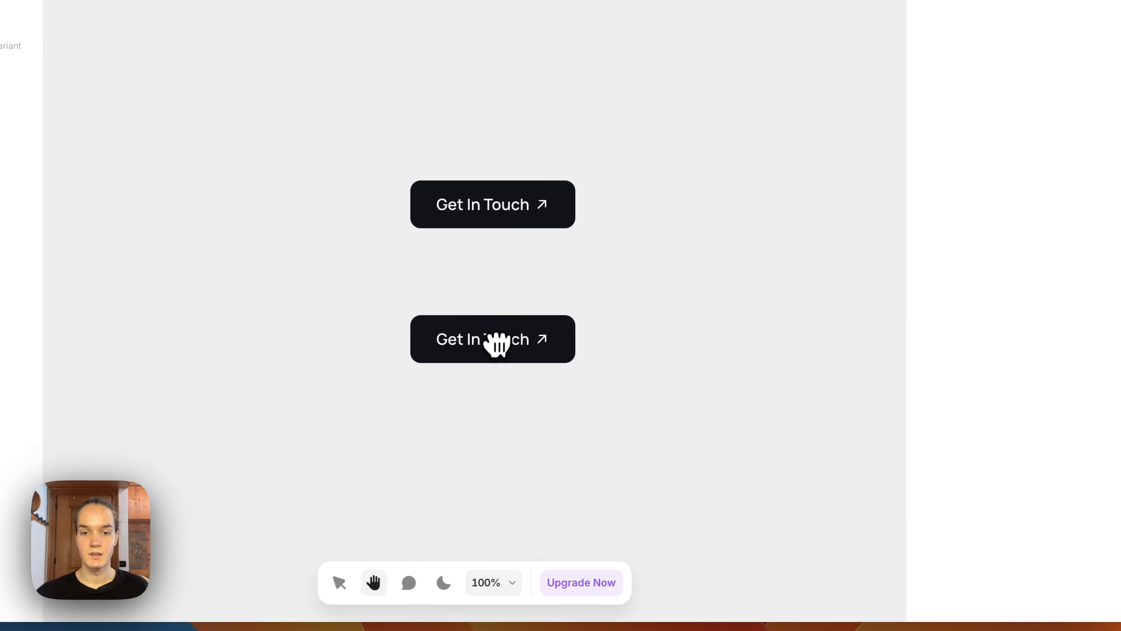
{"action": "scroll", "coordinate": [452, 383], "scroll_direction": "up", "scroll_amount": 2}
{"action": "left_click", "coordinate": [466, 315]}
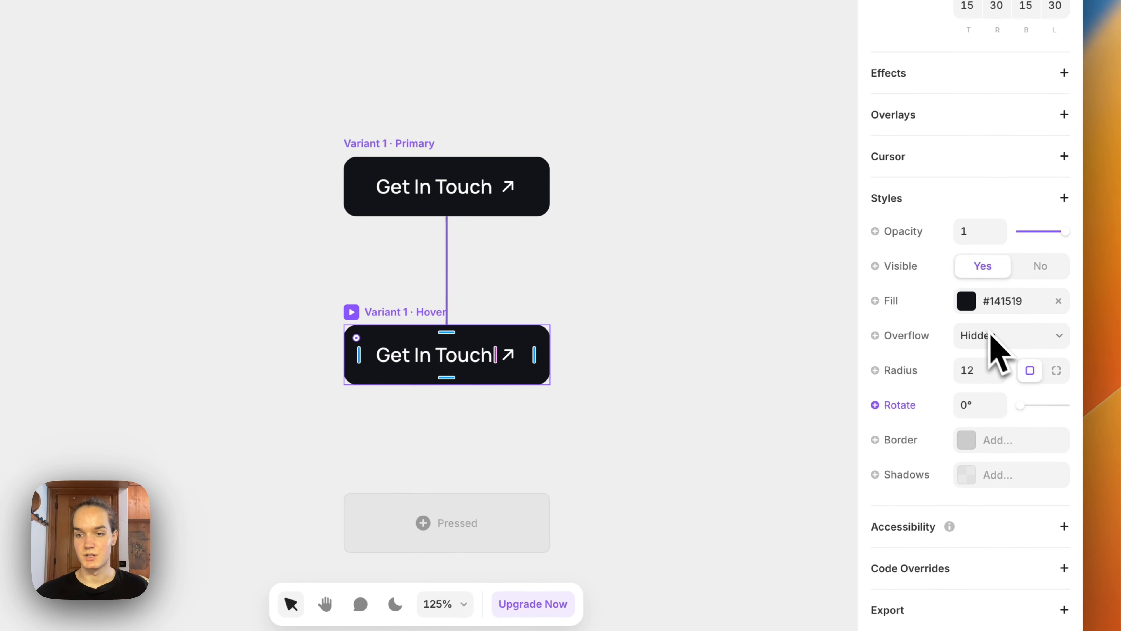
{"action": "left_click", "coordinate": [971, 239]}
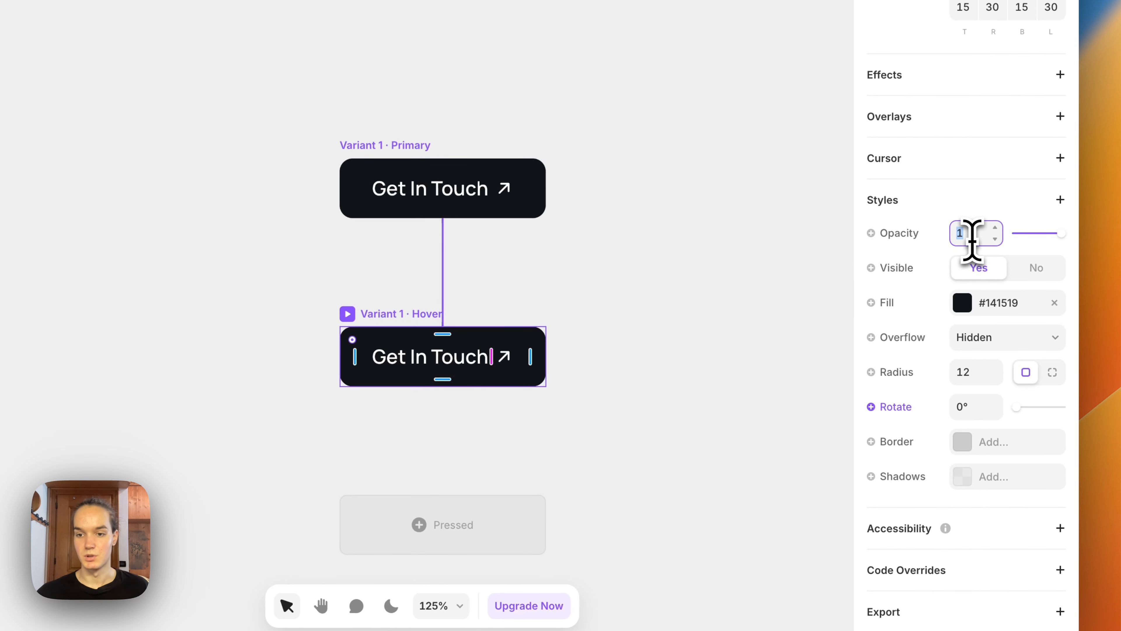
{"action": "type", "text": "0.8"}
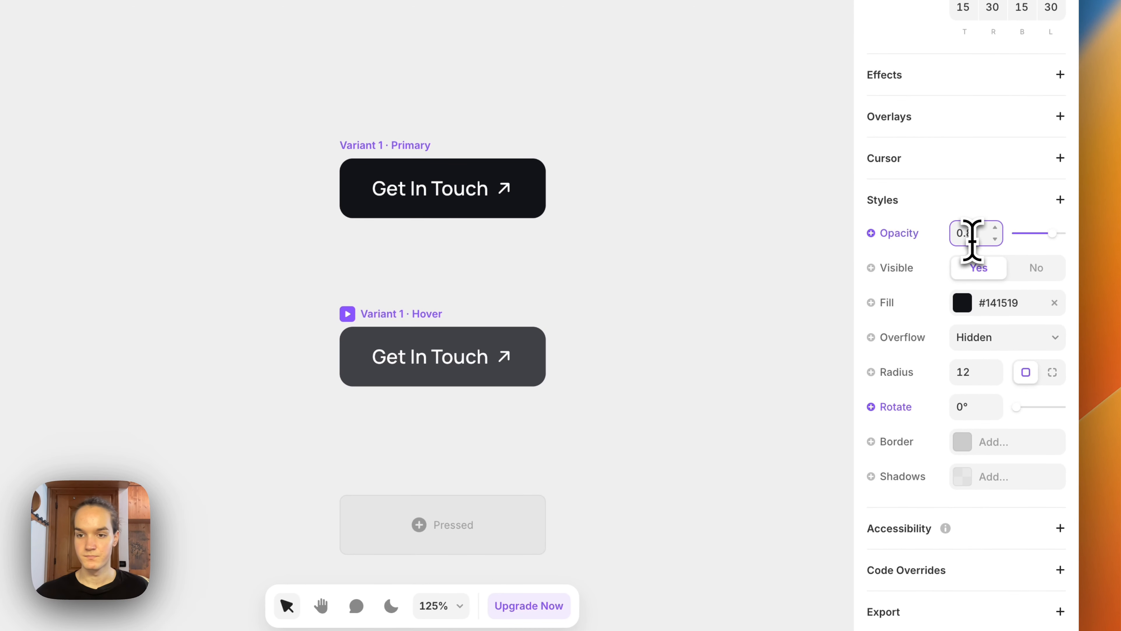
{"action": "left_click", "coordinate": [896, 406]}
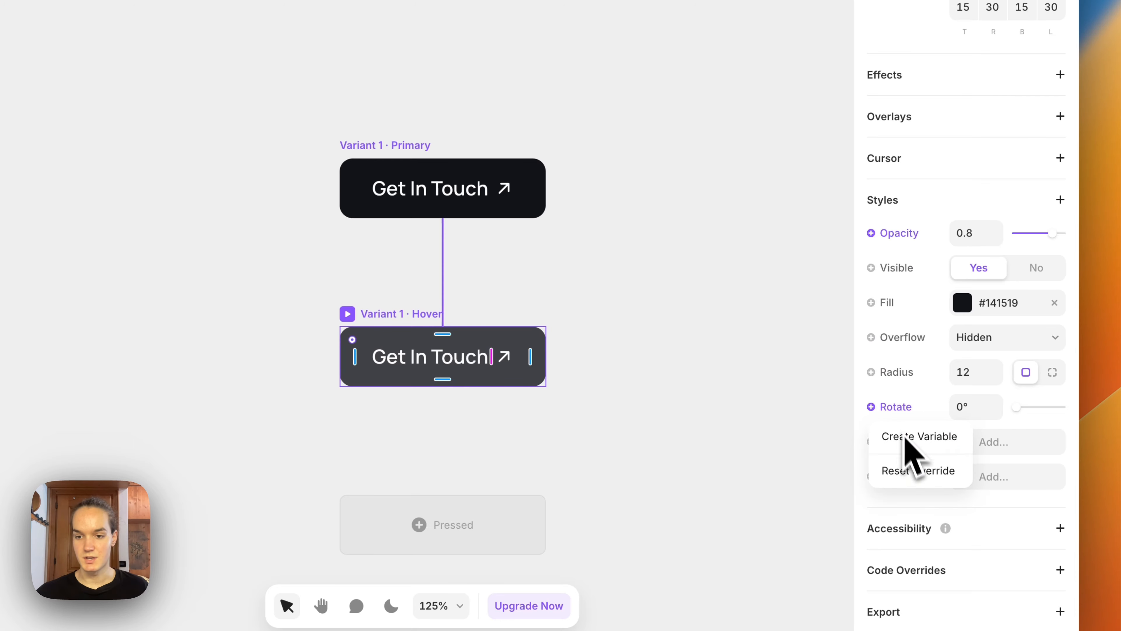
{"action": "left_click", "coordinate": [918, 468]}
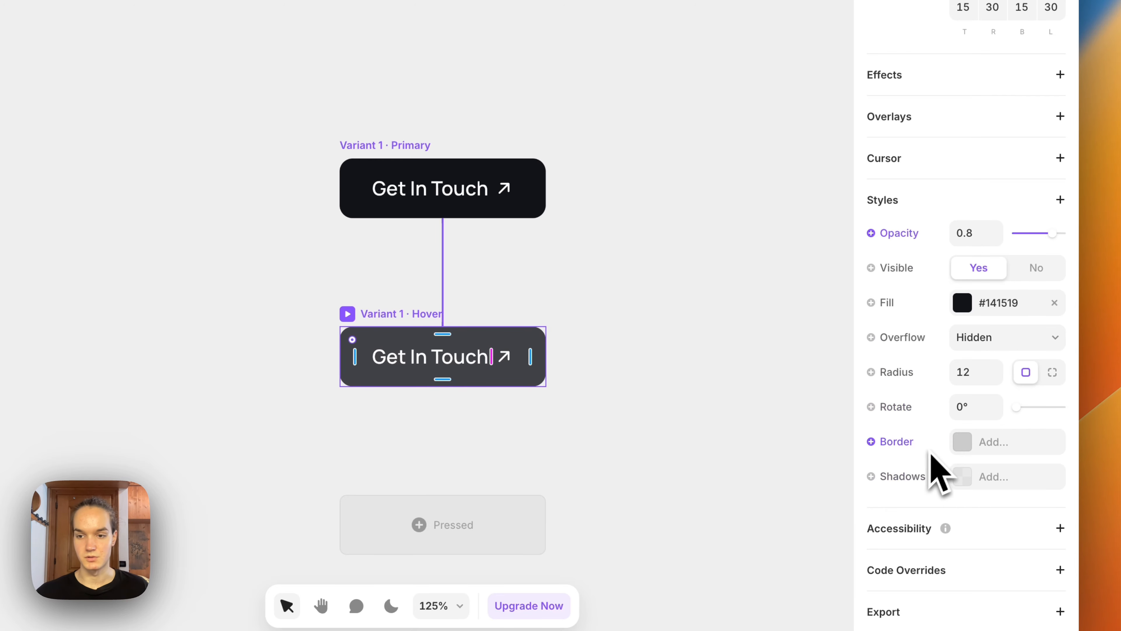
{"action": "scroll", "coordinate": [554, 417], "scroll_direction": "up", "scroll_amount": 3}
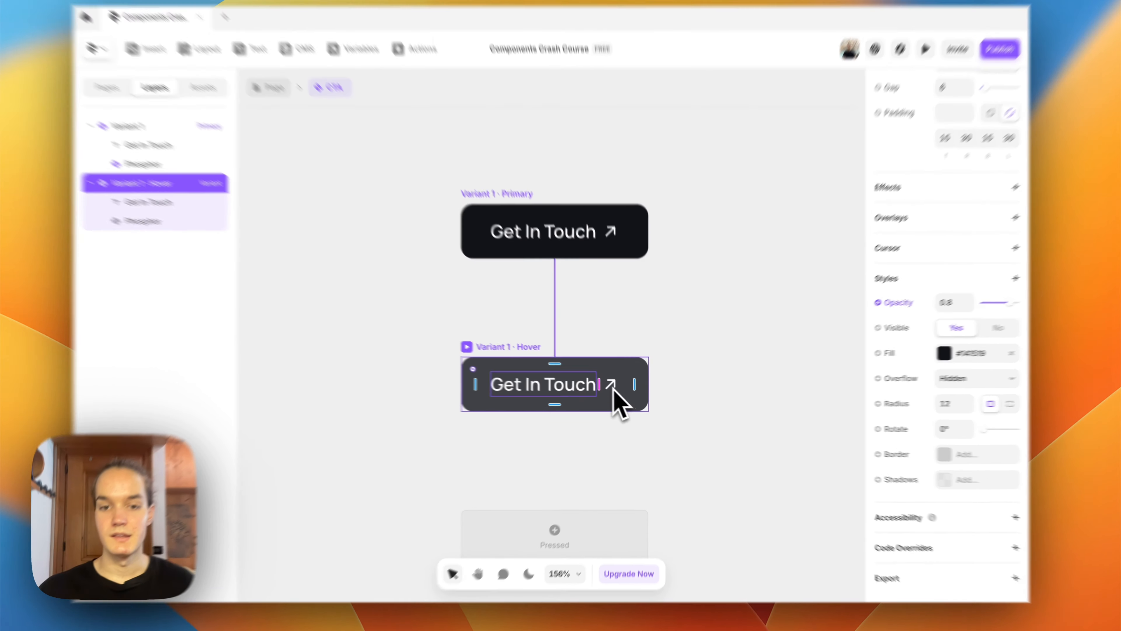
{"action": "left_click", "coordinate": [583, 345]}
{"action": "scroll", "coordinate": [551, 416], "scroll_direction": "up", "scroll_amount": 2}
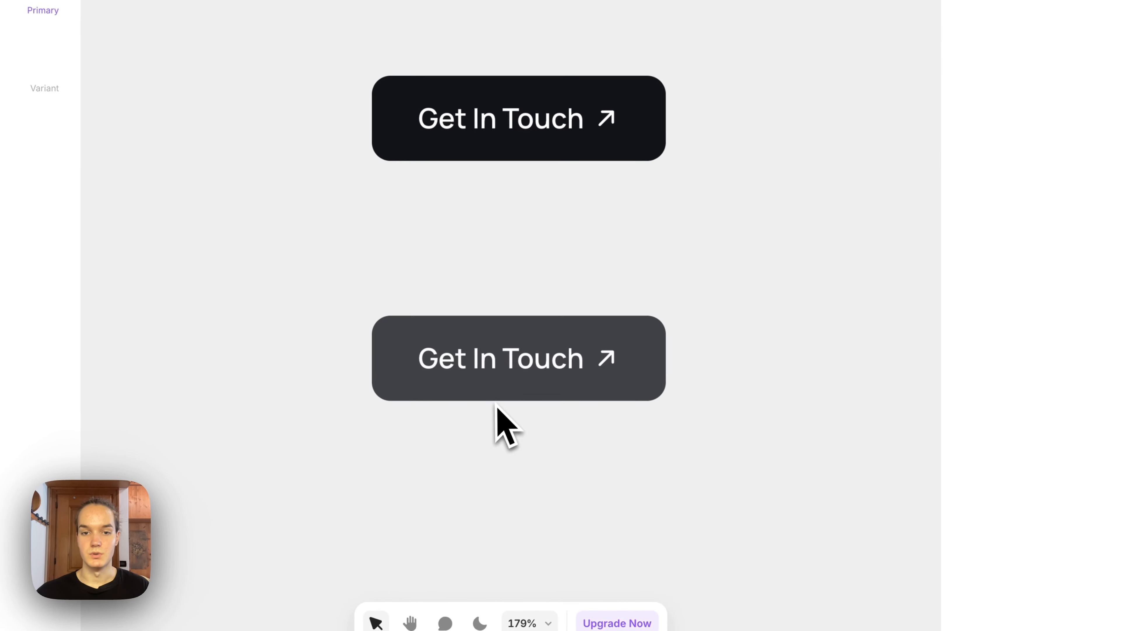
{"action": "left_click", "coordinate": [483, 361]}
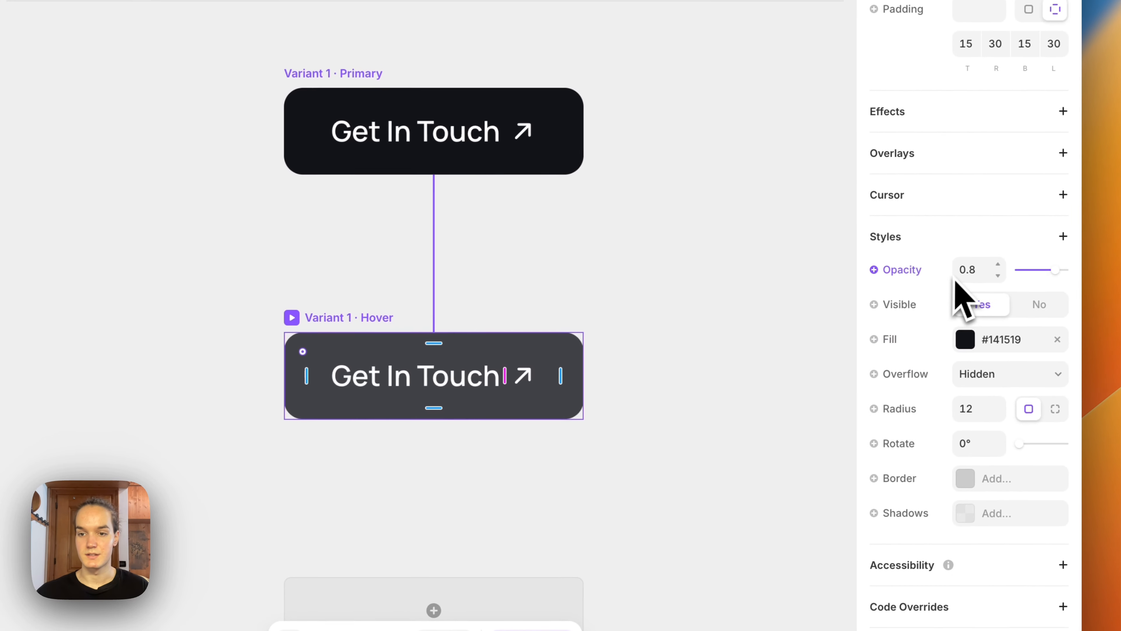
{"action": "left_click", "coordinate": [595, 388]}
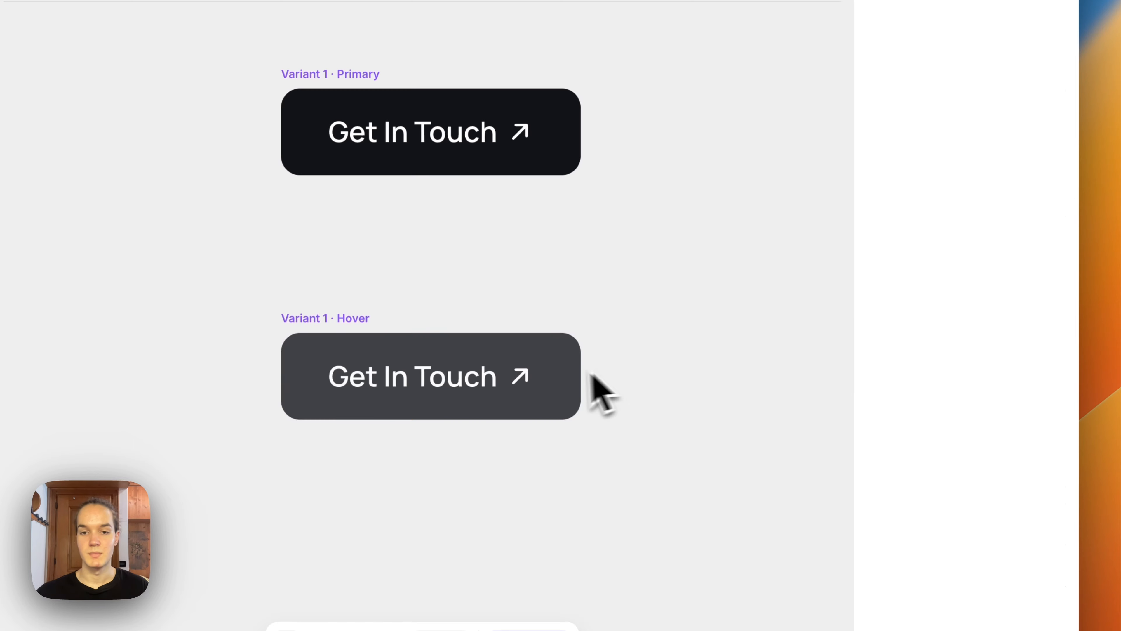
Step: Try to give the hover variant's arrow icon absolute positioning and move it beside the text
{"action": "double_click", "coordinate": [523, 379]}
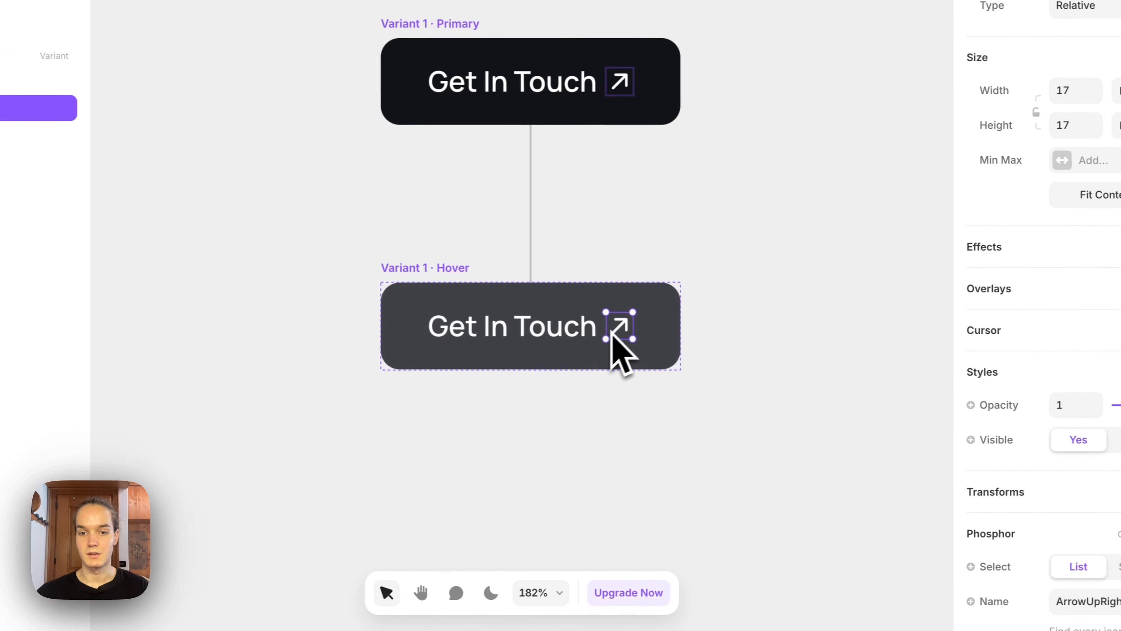
{"action": "scroll", "coordinate": [621, 353], "scroll_direction": "up", "scroll_amount": 2}
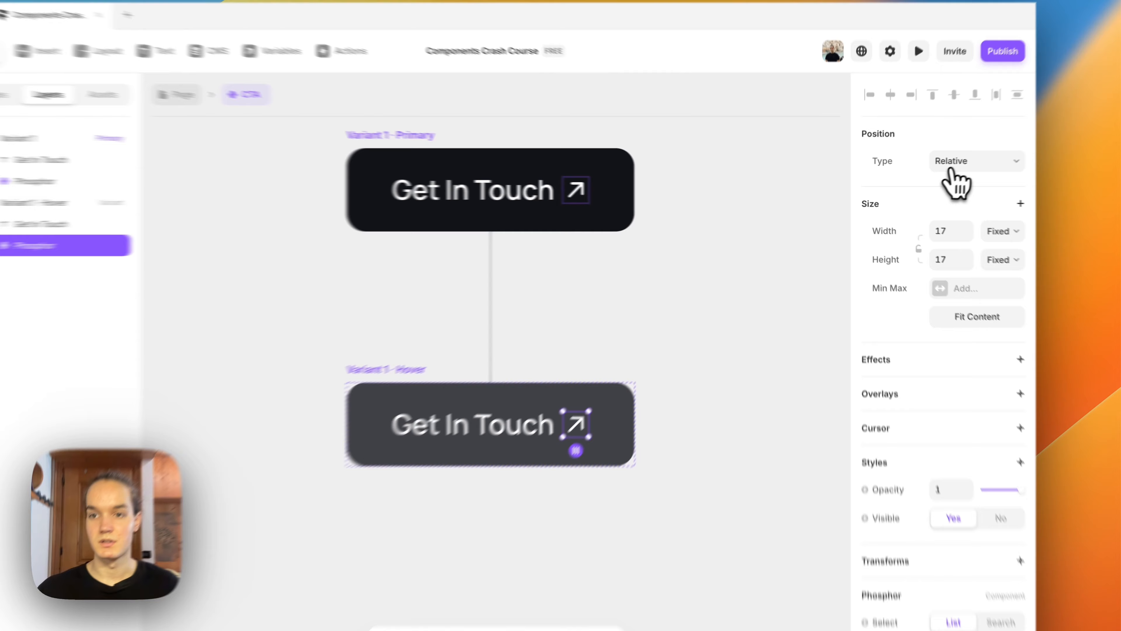
{"action": "left_click", "coordinate": [958, 171]}
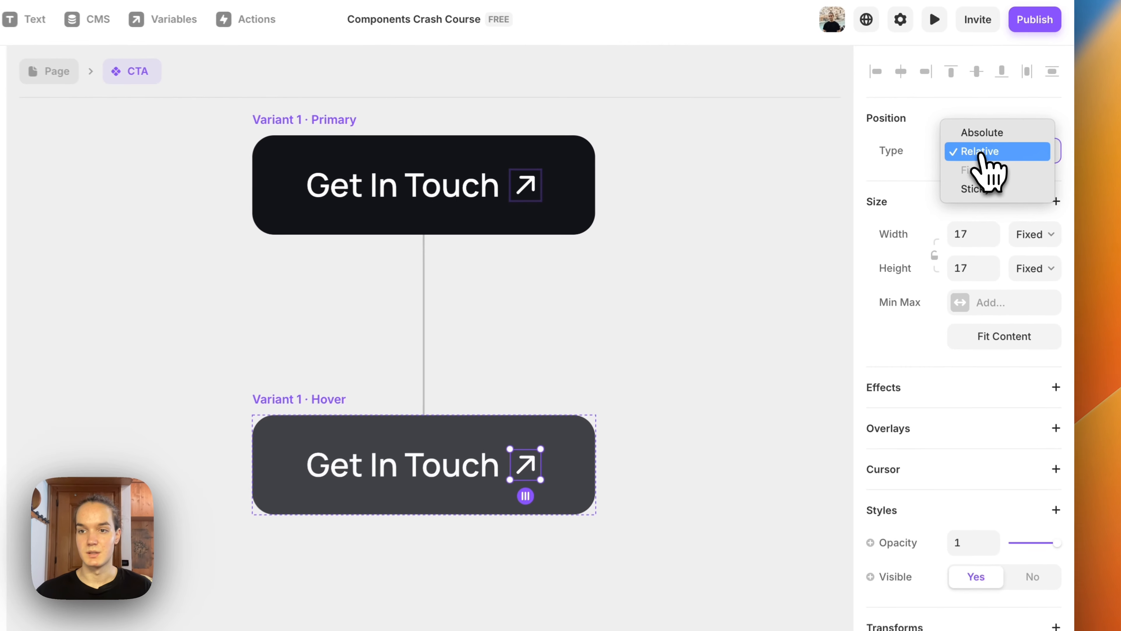
{"action": "left_click", "coordinate": [936, 158]}
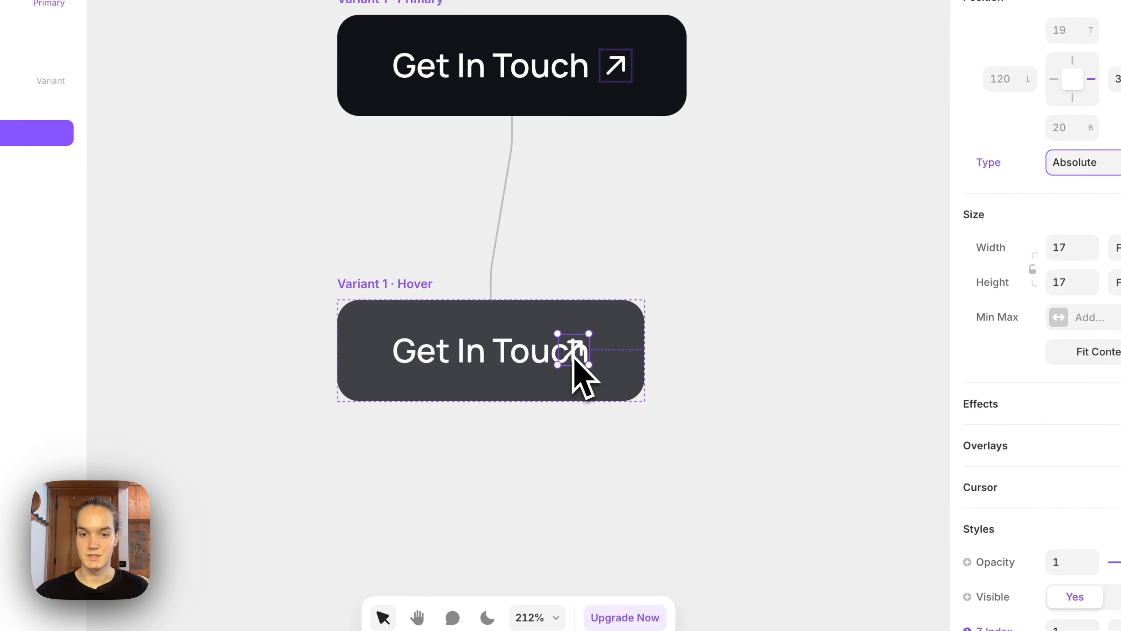
{"action": "left_click_drag", "start_coordinate": [578, 353], "coordinate": [609, 357]}
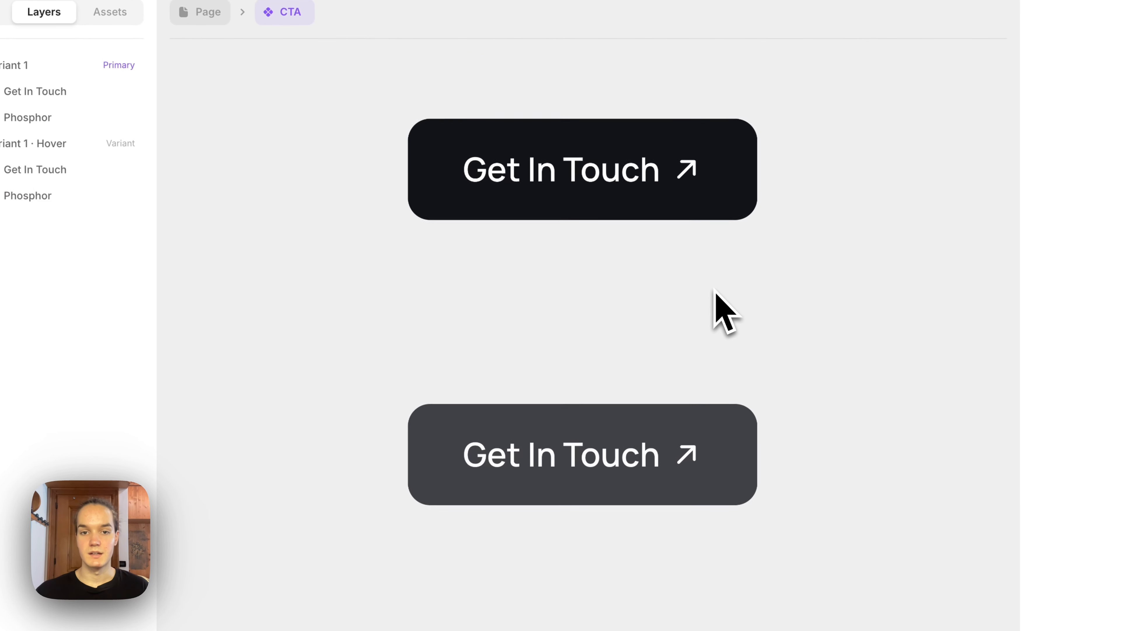
Step: Wrap the primary variant's arrow icon in its own frame
{"action": "scroll", "coordinate": [714, 289], "scroll_direction": "up", "scroll_amount": 1}
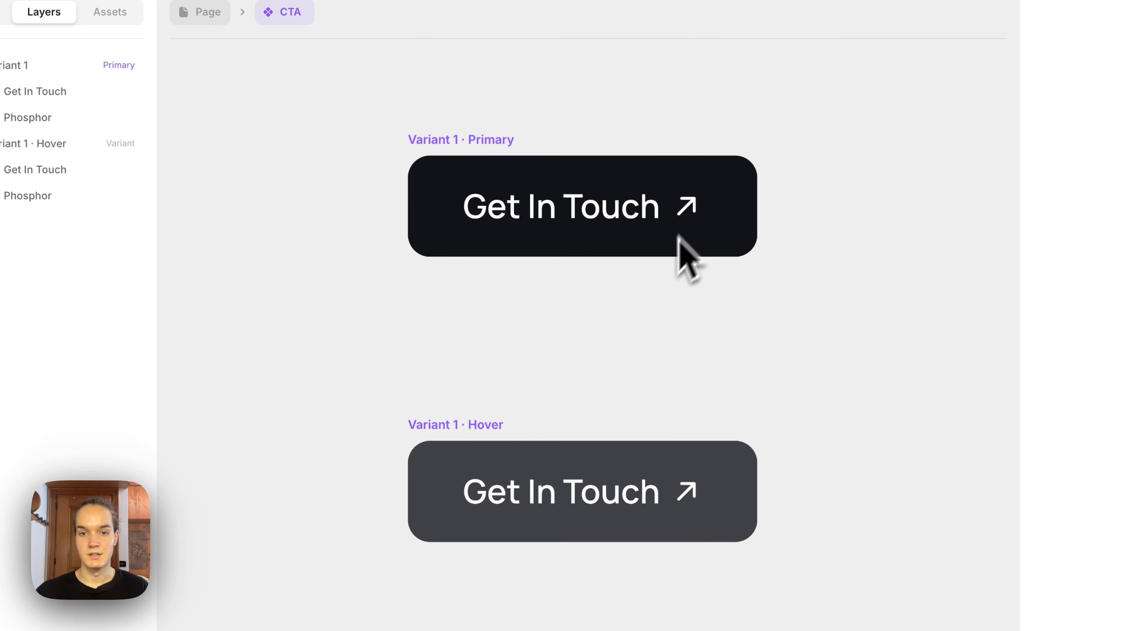
{"action": "scroll", "coordinate": [724, 295], "scroll_direction": "up", "scroll_amount": 2}
{"action": "left_click", "coordinate": [697, 295]}
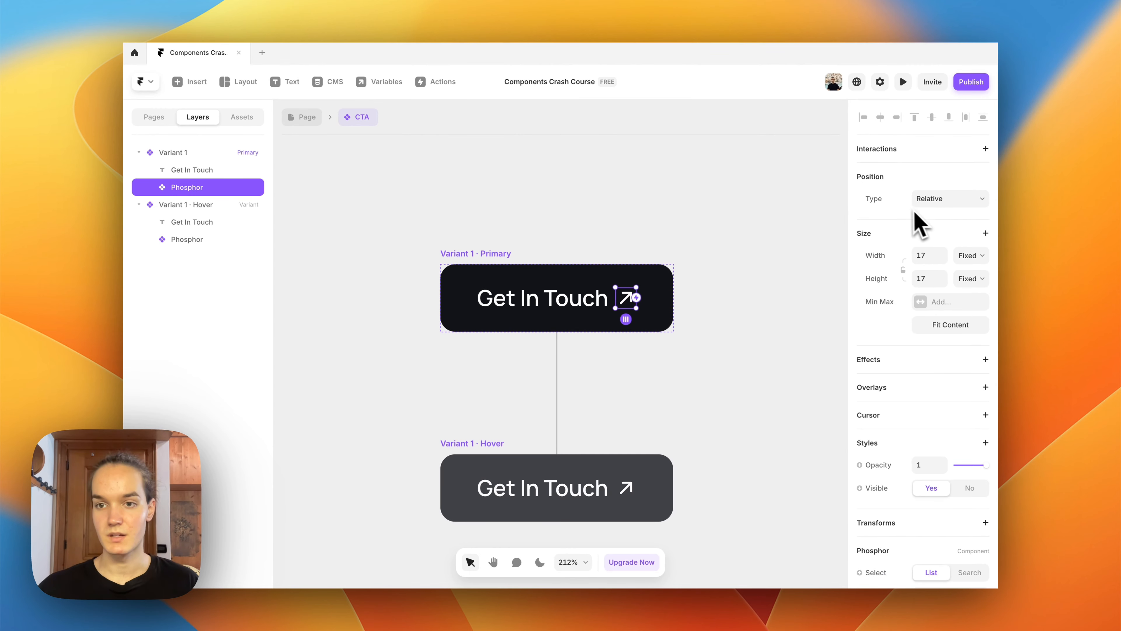
{"action": "scroll", "coordinate": [661, 314], "scroll_direction": "up", "scroll_amount": 5}
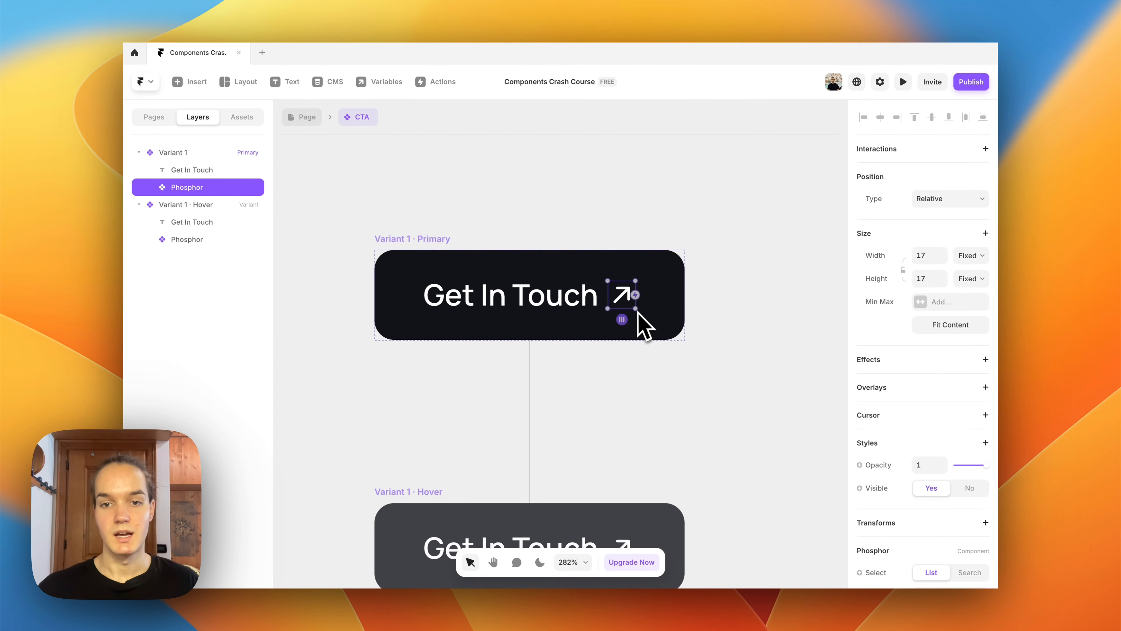
{"action": "key", "text": "super+alt+g"}
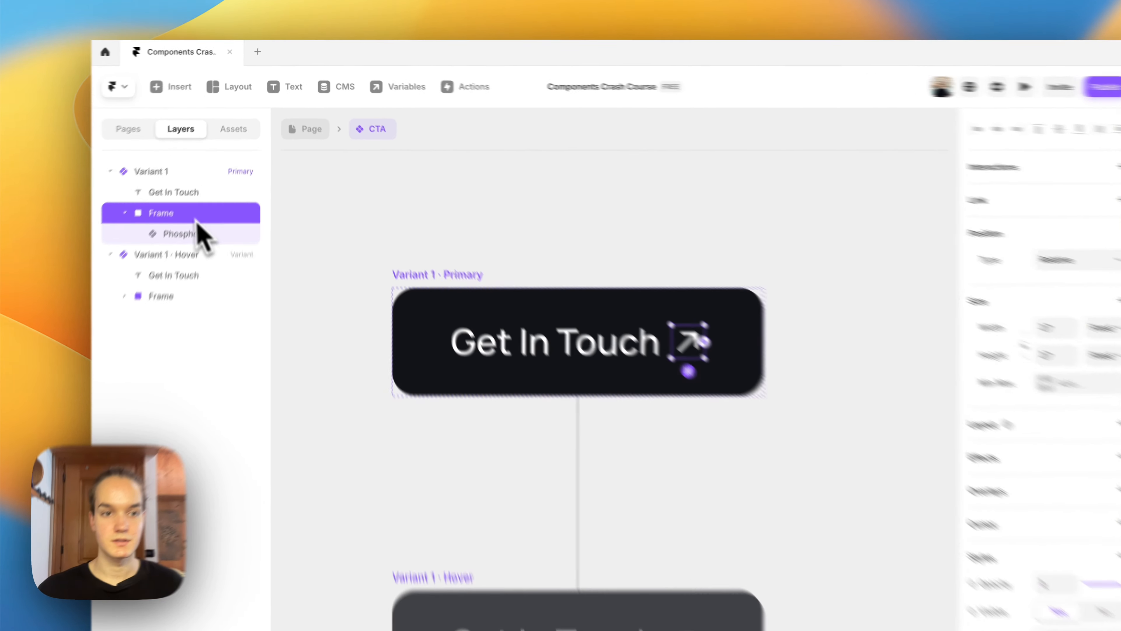
Step: Rename the frame around the primary variant's arrow icon as container
{"action": "double_click", "coordinate": [196, 191]}
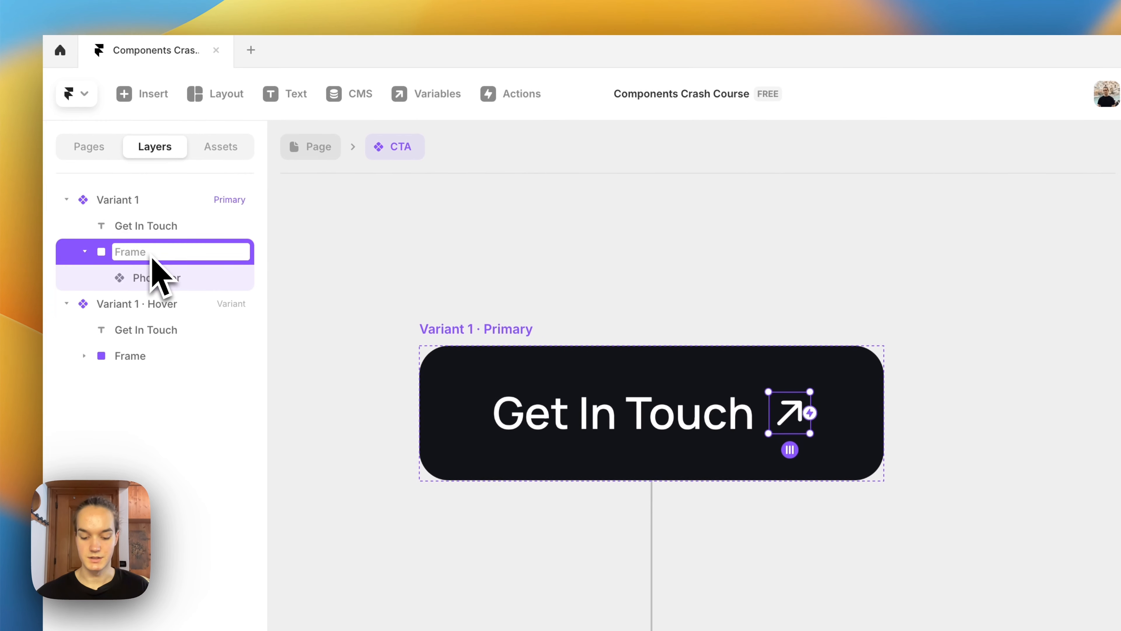
{"action": "type", "text": "containre"}
{"action": "key", "text": "Return"}
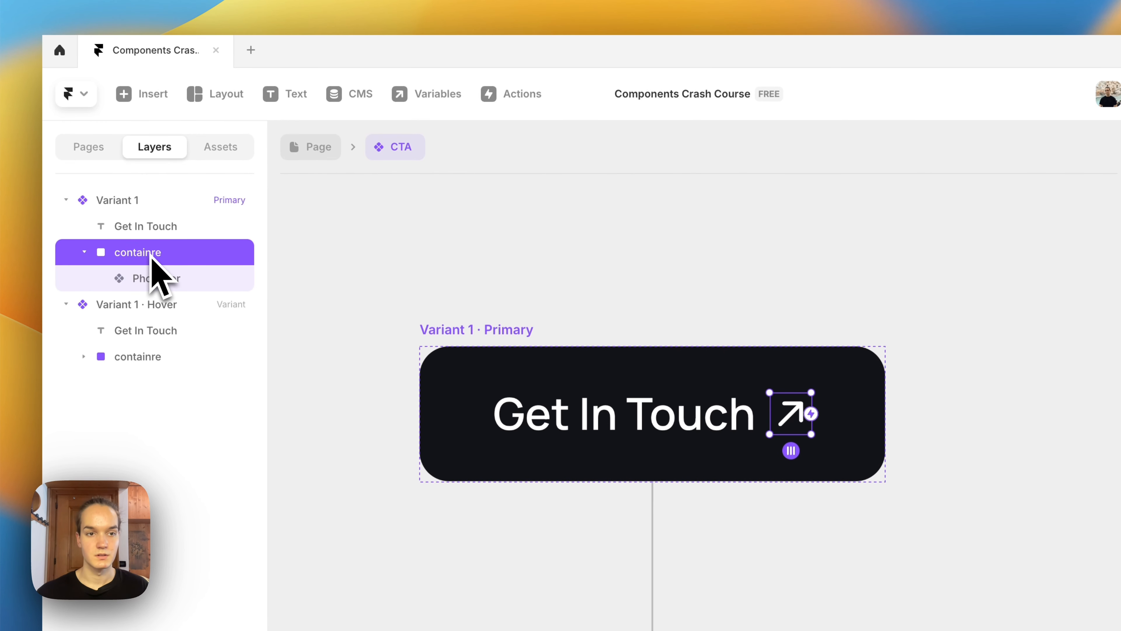
{"action": "double_click", "coordinate": [147, 260]}
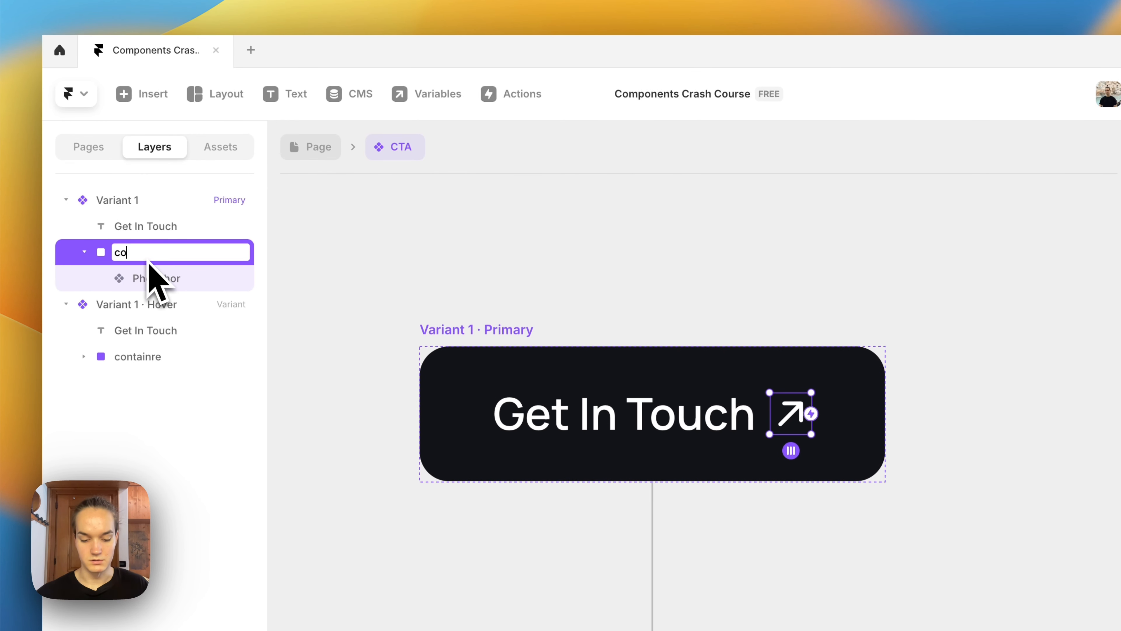
{"action": "type", "text": "container"}
{"action": "key", "text": "Return"}
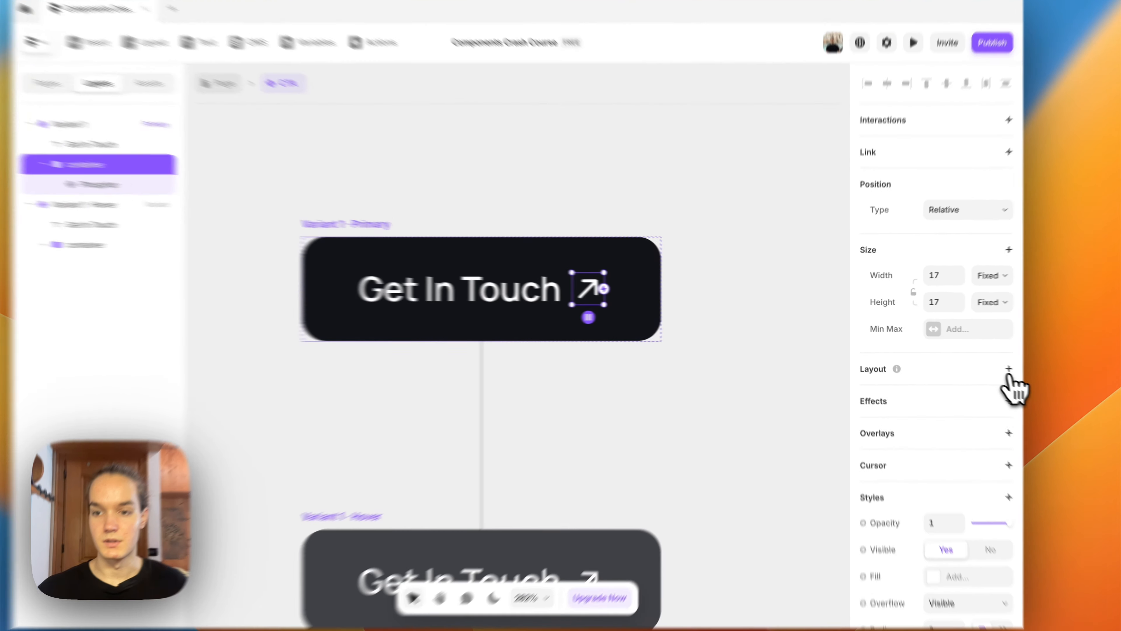
Step: Add a stack layout to the primary variant's container frame, look through its style settings, and deselect it
{"action": "left_click", "coordinate": [986, 364]}
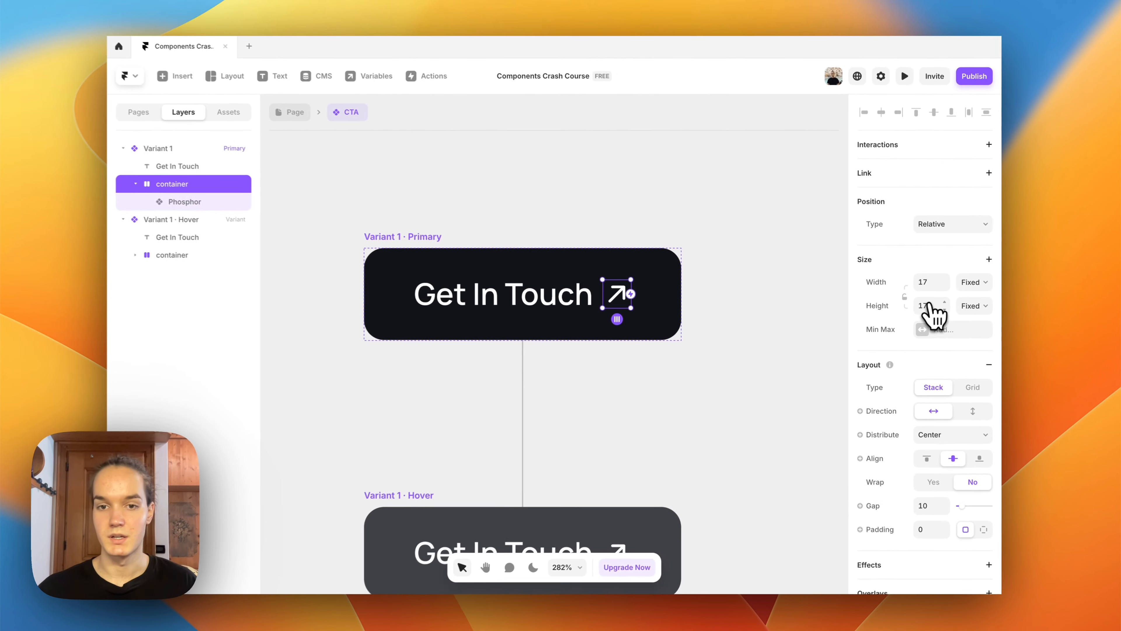
{"action": "scroll", "coordinate": [971, 441], "scroll_direction": "down", "scroll_amount": 5}
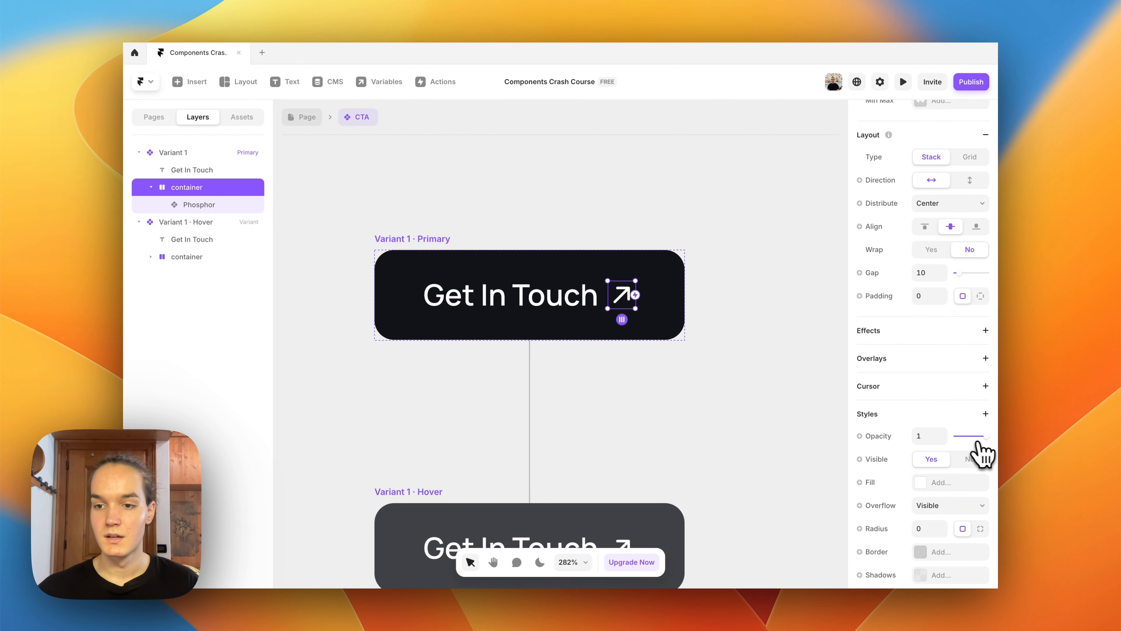
{"action": "scroll", "coordinate": [981, 454], "scroll_direction": "down", "scroll_amount": 3}
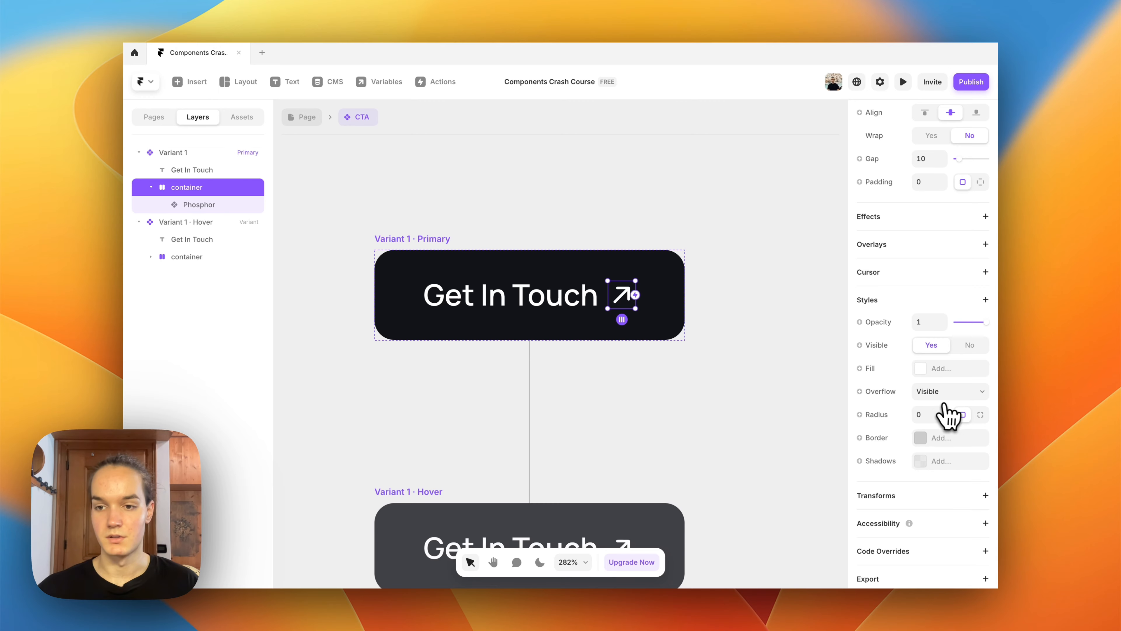
{"action": "left_click", "coordinate": [634, 382]}
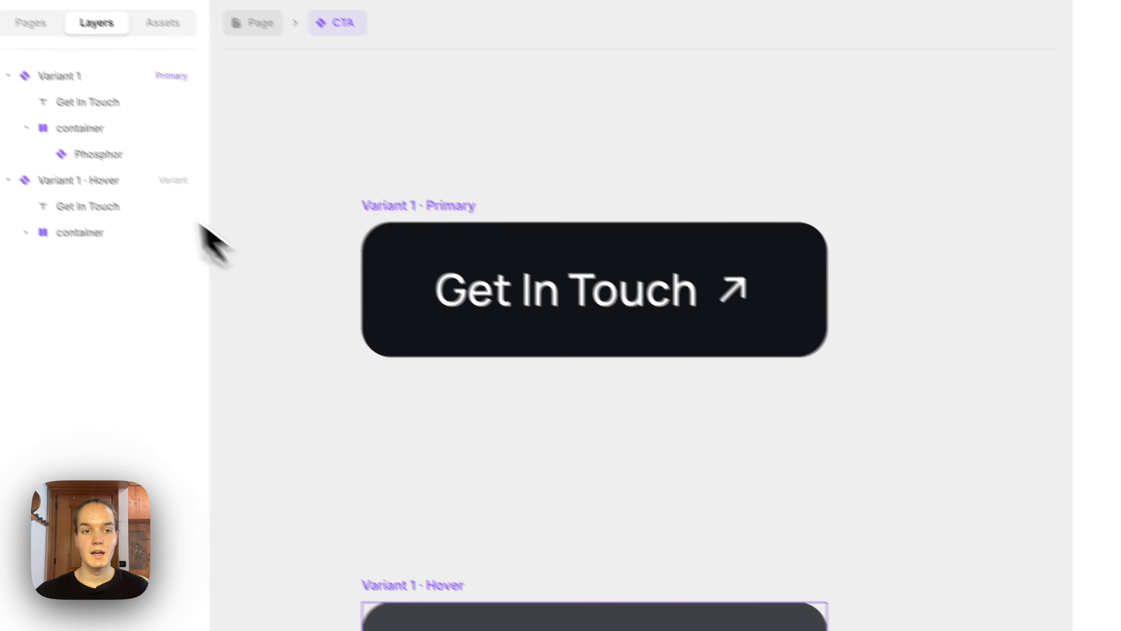
Step: Set the position type of the Phosphor icon inside the primary variant's container to Absolute
{"action": "left_click", "coordinate": [154, 199]}
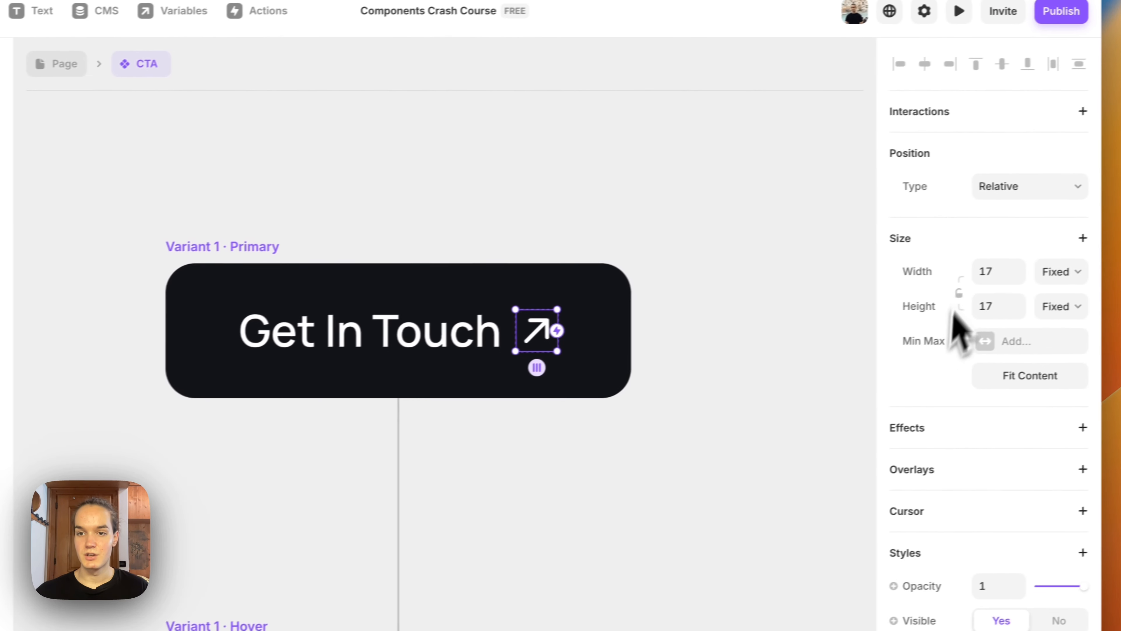
{"action": "left_click", "coordinate": [1008, 186]}
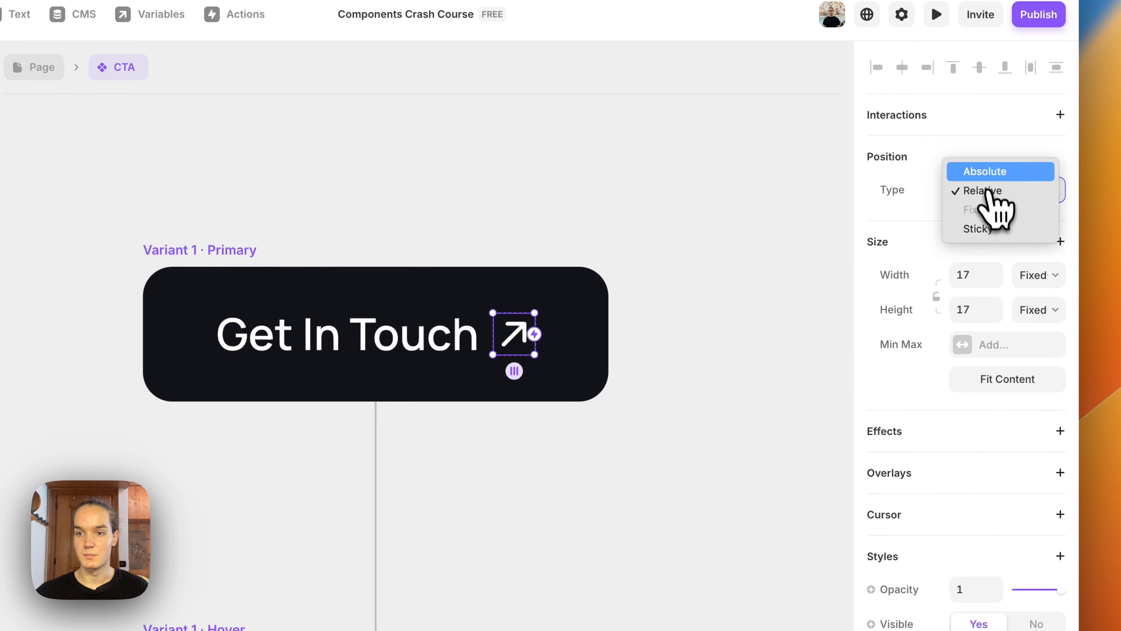
{"action": "left_click", "coordinate": [984, 172]}
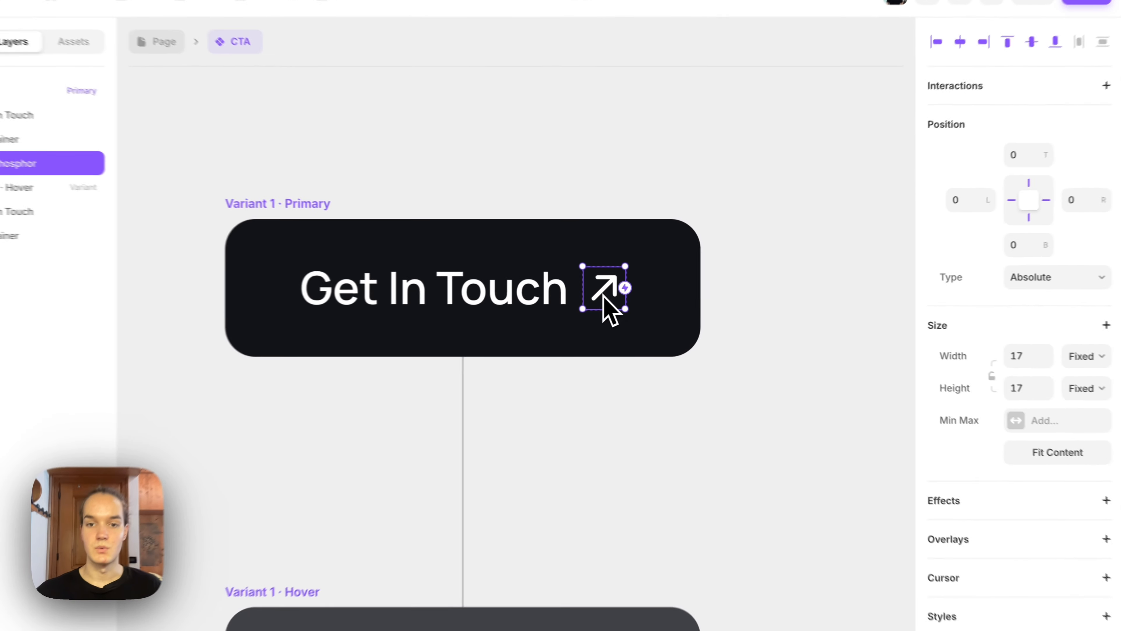
Step: Try moving the primary variant's arrow icon outside its container, and undo the move
{"action": "left_click_drag", "start_coordinate": [626, 299], "coordinate": [664, 312]}
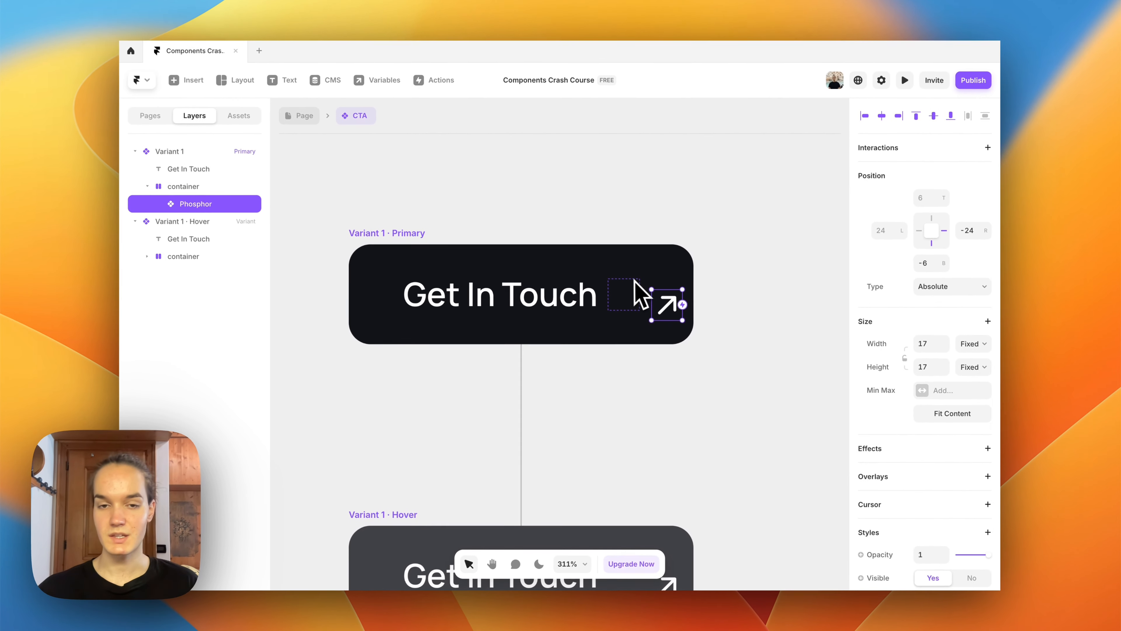
{"action": "key", "text": "super+z"}
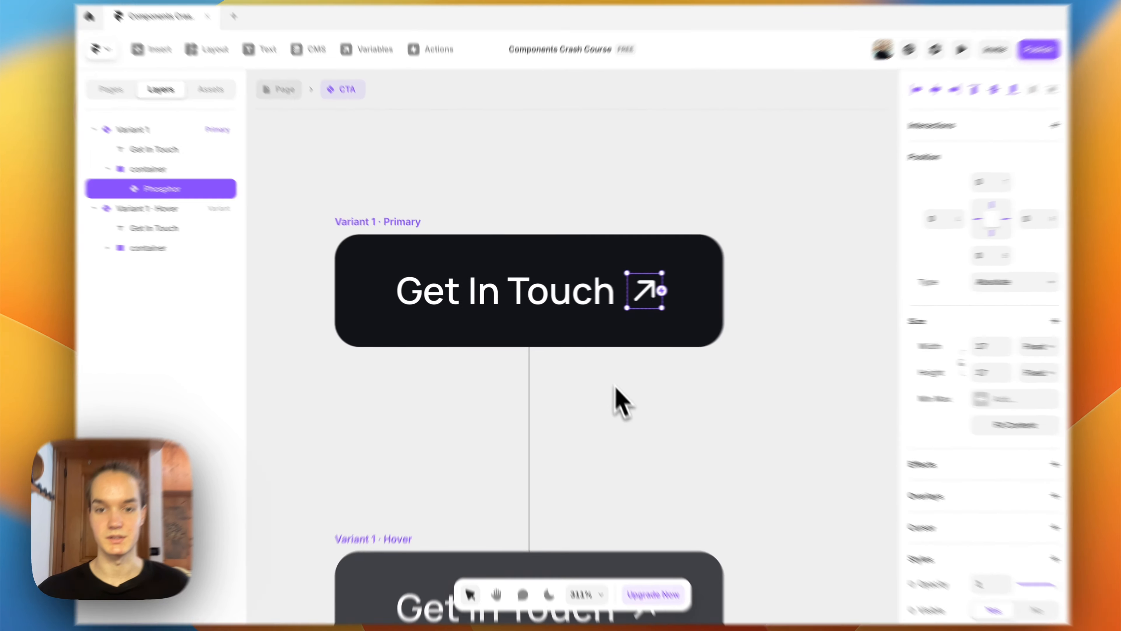
{"action": "left_click", "coordinate": [601, 397]}
{"action": "scroll", "coordinate": [602, 400], "scroll_direction": "down", "scroll_amount": 2}
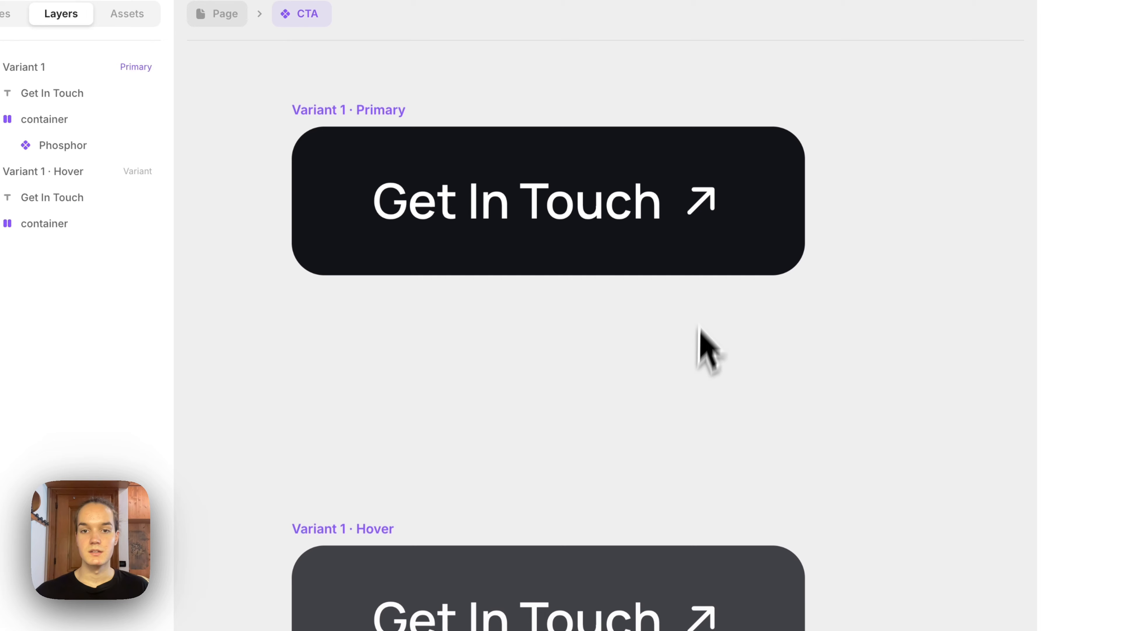
Step: Unpin the hover variant's arrow icon from the bottom and left edges of its container
{"action": "left_click", "coordinate": [697, 211]}
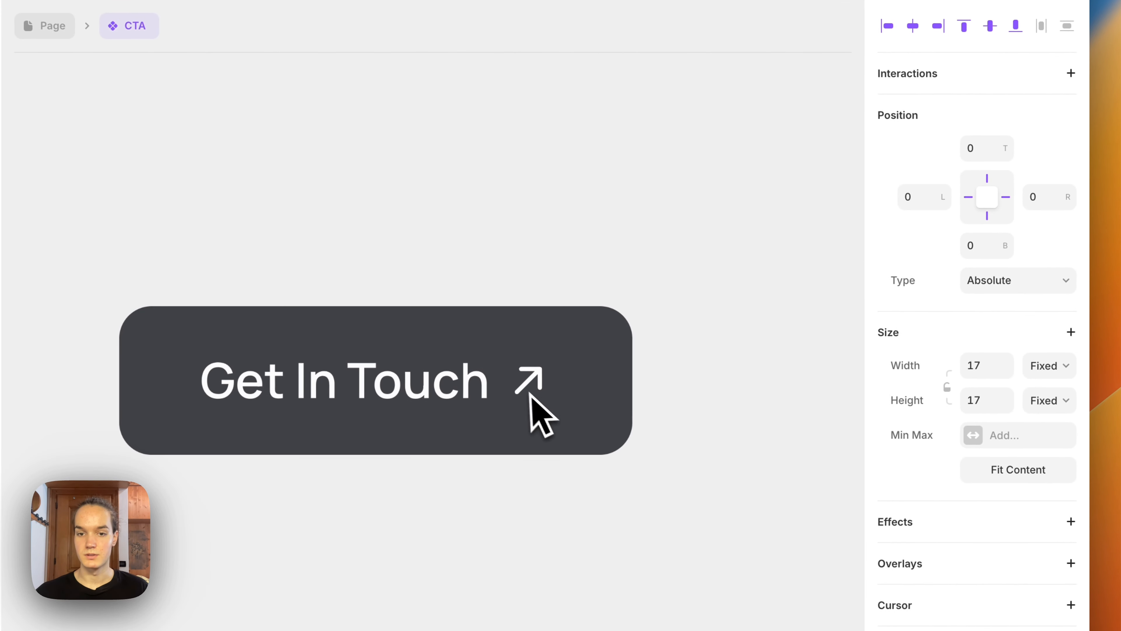
{"action": "left_click", "coordinate": [530, 443]}
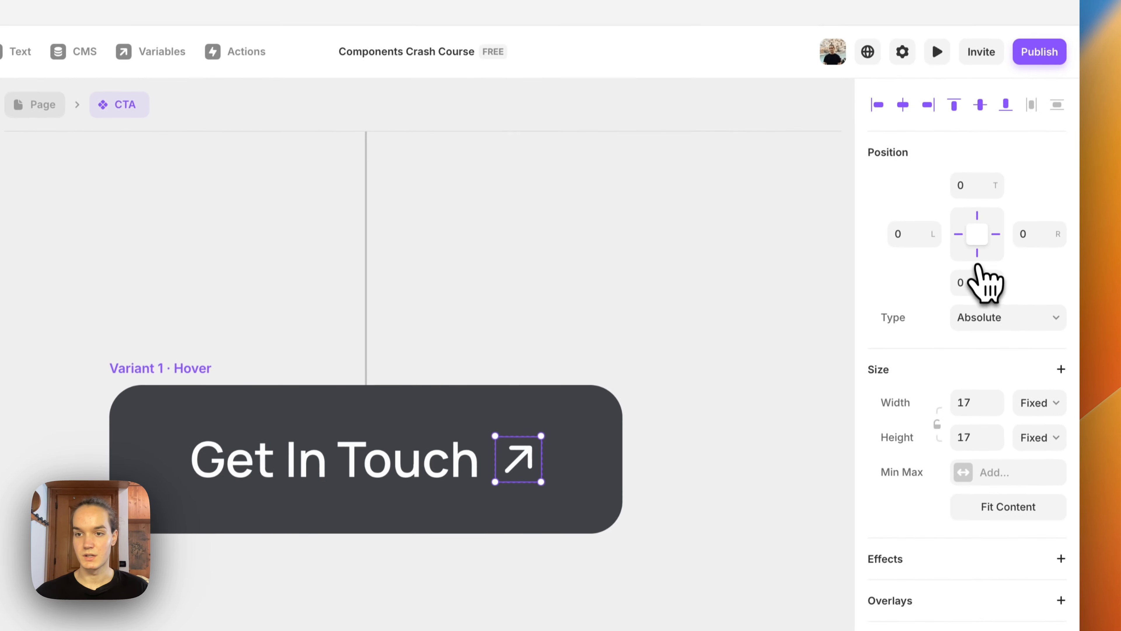
{"action": "left_click", "coordinate": [977, 254]}
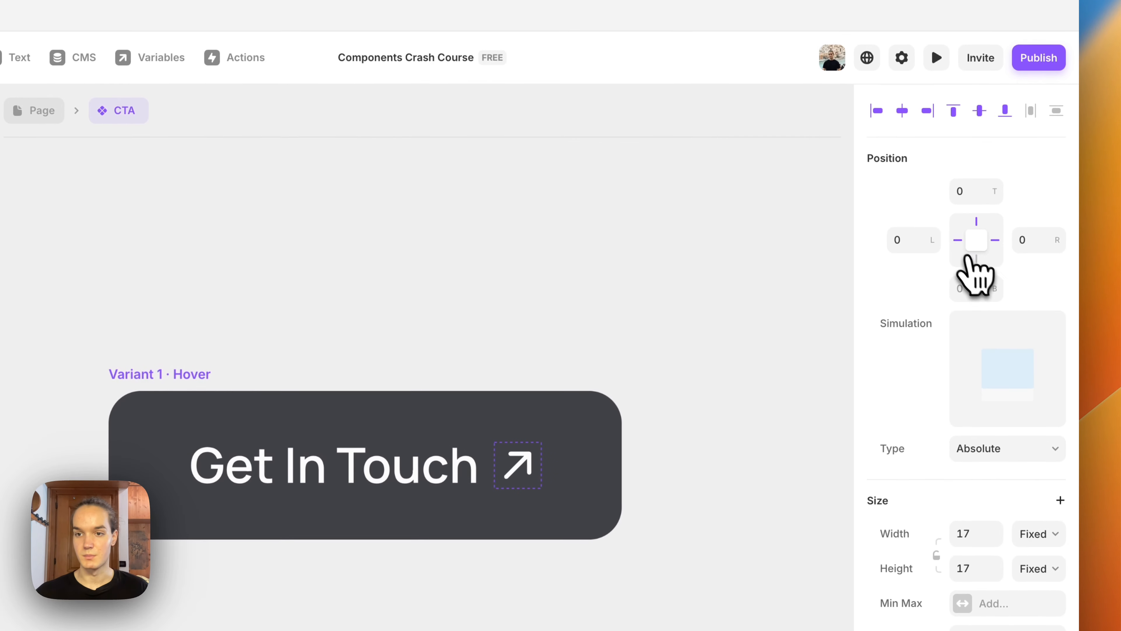
{"action": "left_click", "coordinate": [959, 235]}
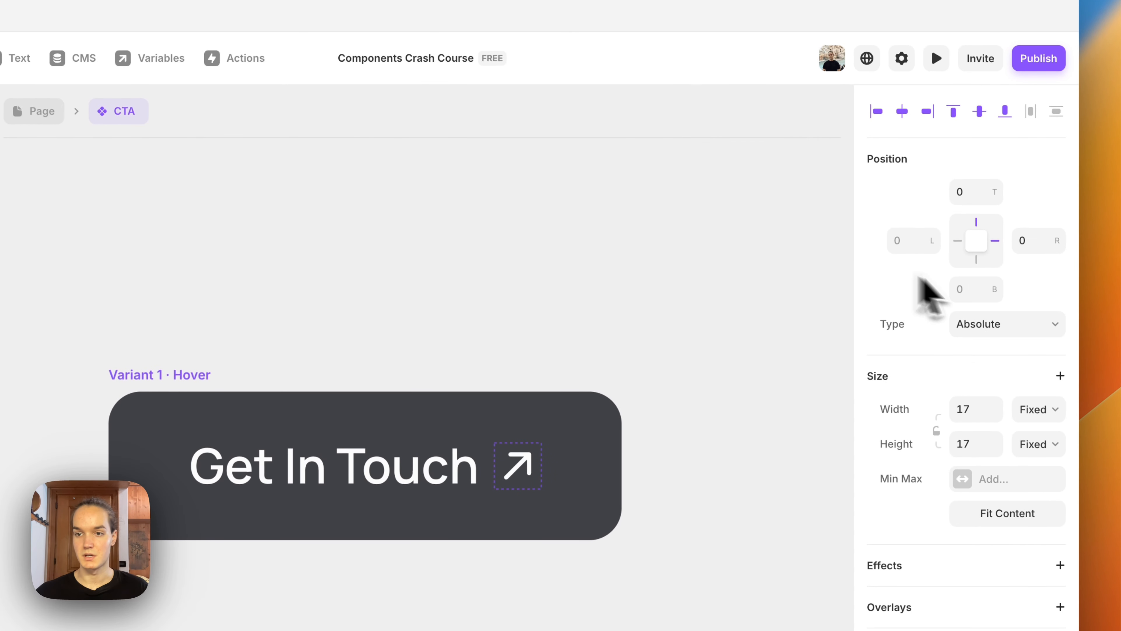
Step: Set the hover variant's arrow icon to a top offset of -4 and a right offset of -4, and deselect it
{"action": "left_click", "coordinate": [980, 196]}
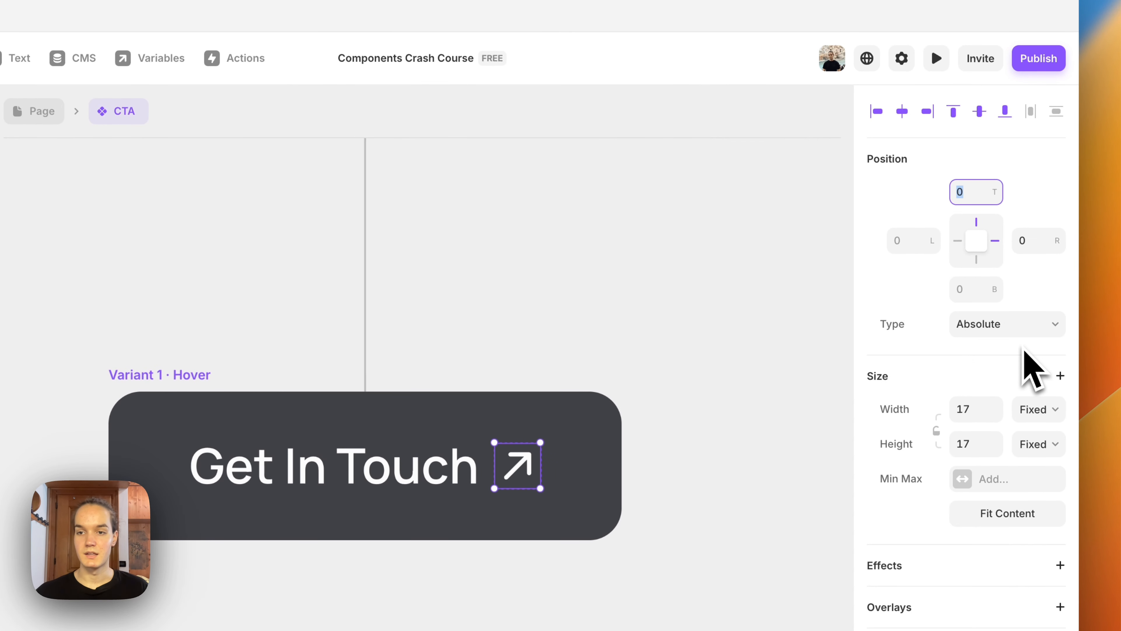
{"action": "type", "text": "4"}
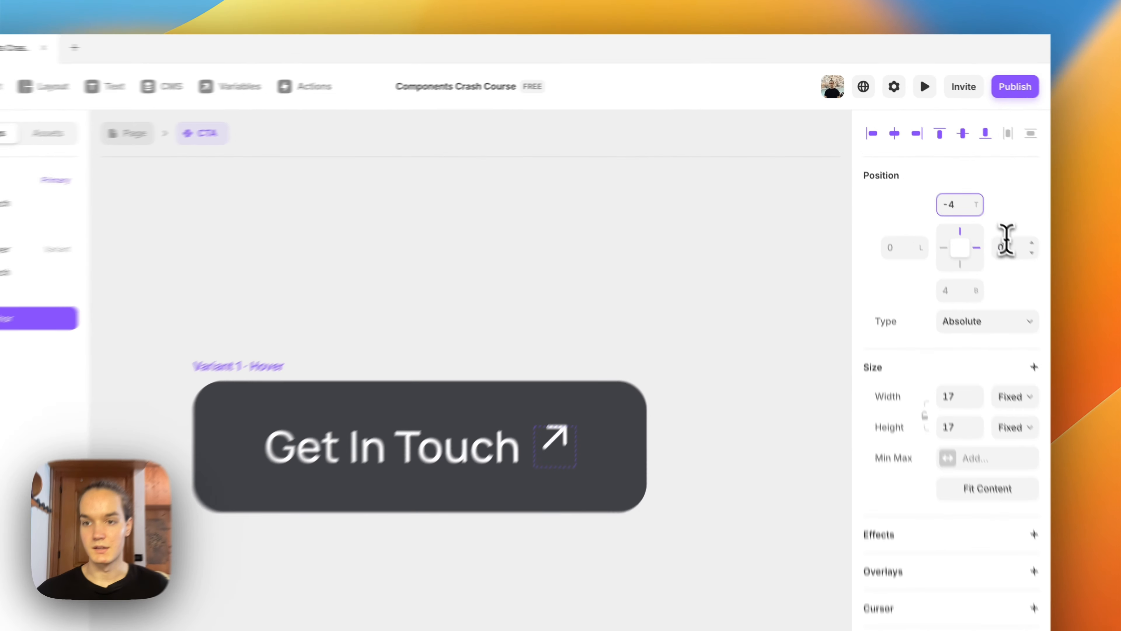
{"action": "left_click", "coordinate": [969, 203]}
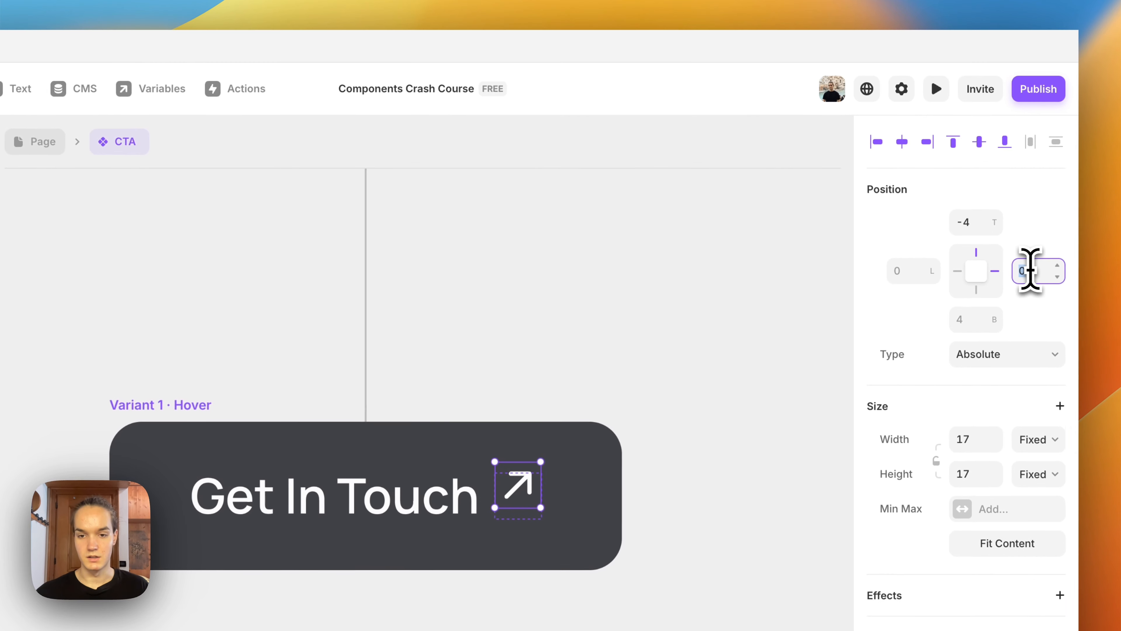
{"action": "type", "text": "4"}
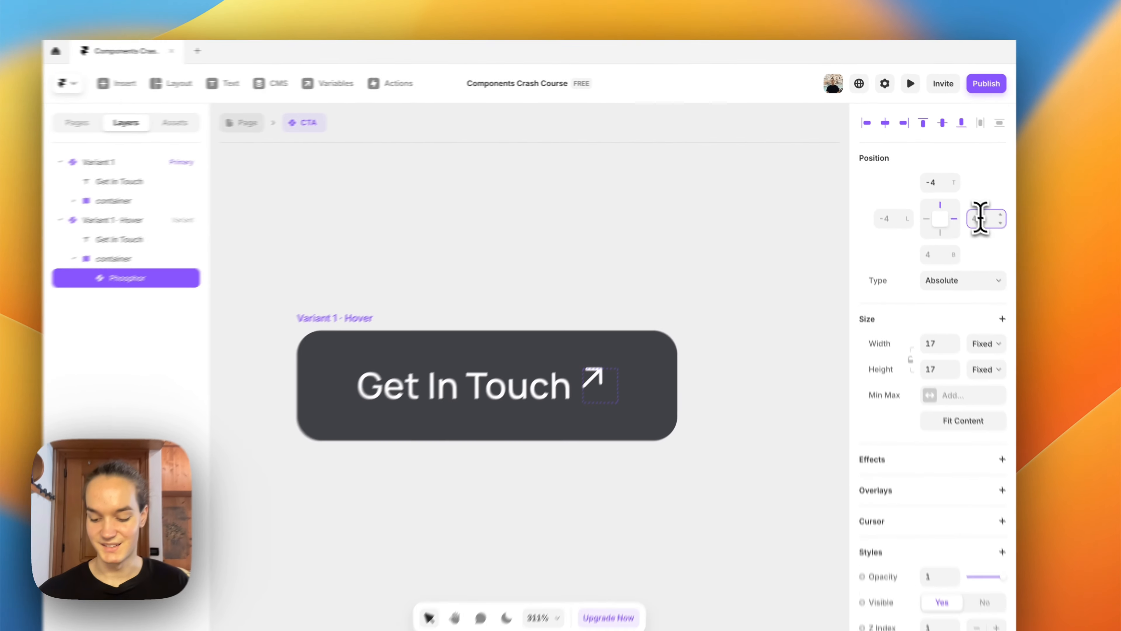
{"action": "type", "text": "-4"}
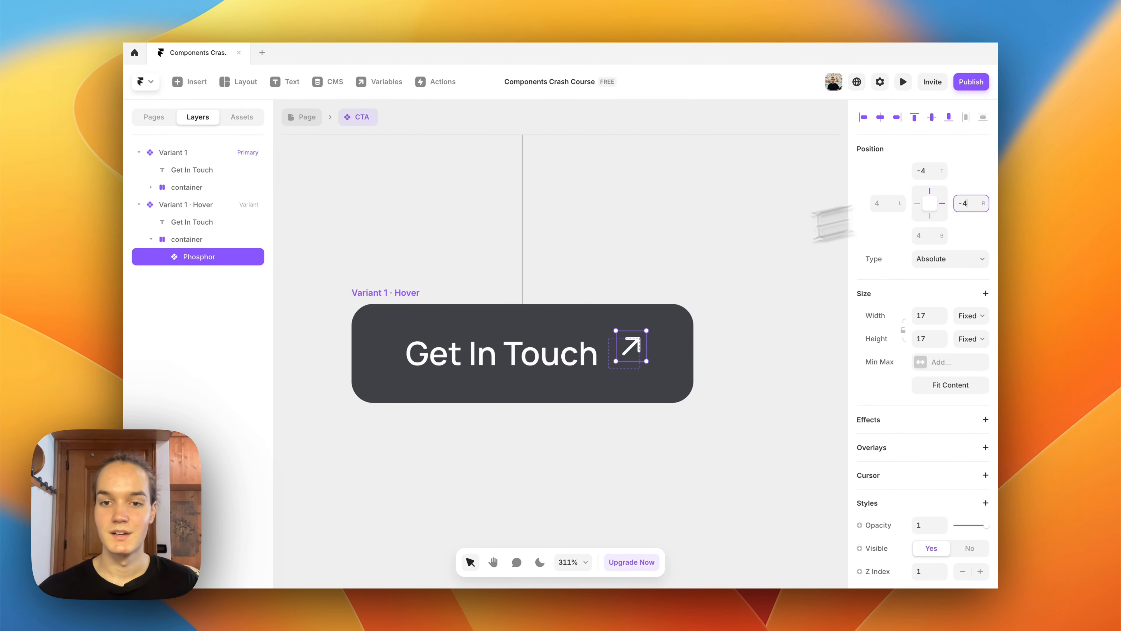
{"action": "scroll", "coordinate": [620, 381], "scroll_direction": "up", "scroll_amount": 2}
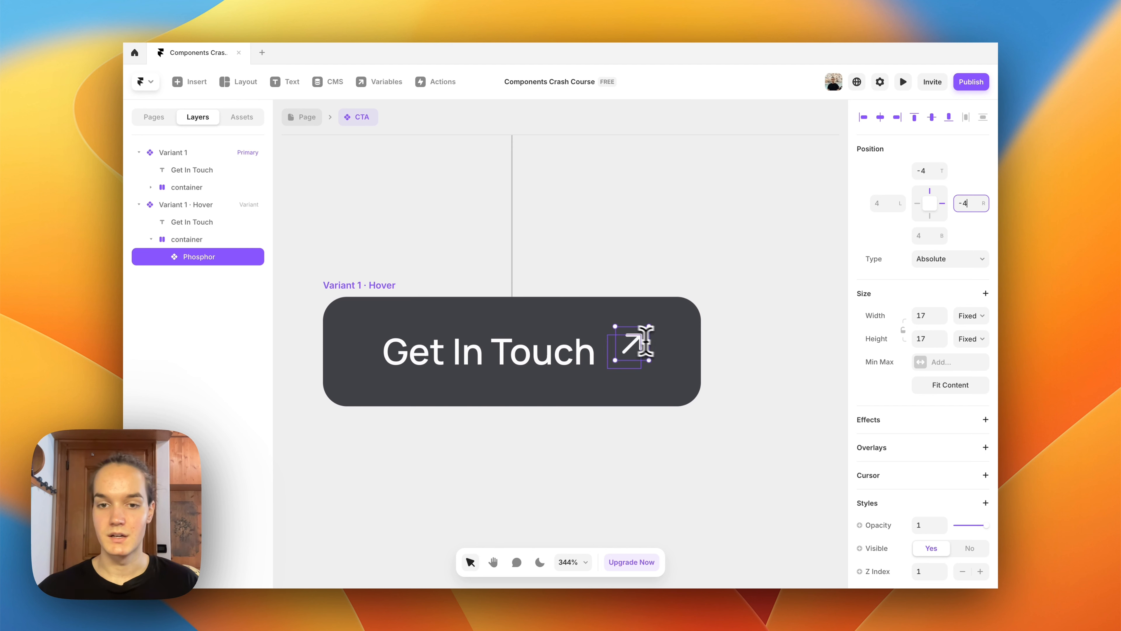
{"action": "scroll", "coordinate": [610, 351], "scroll_direction": "up", "scroll_amount": 2}
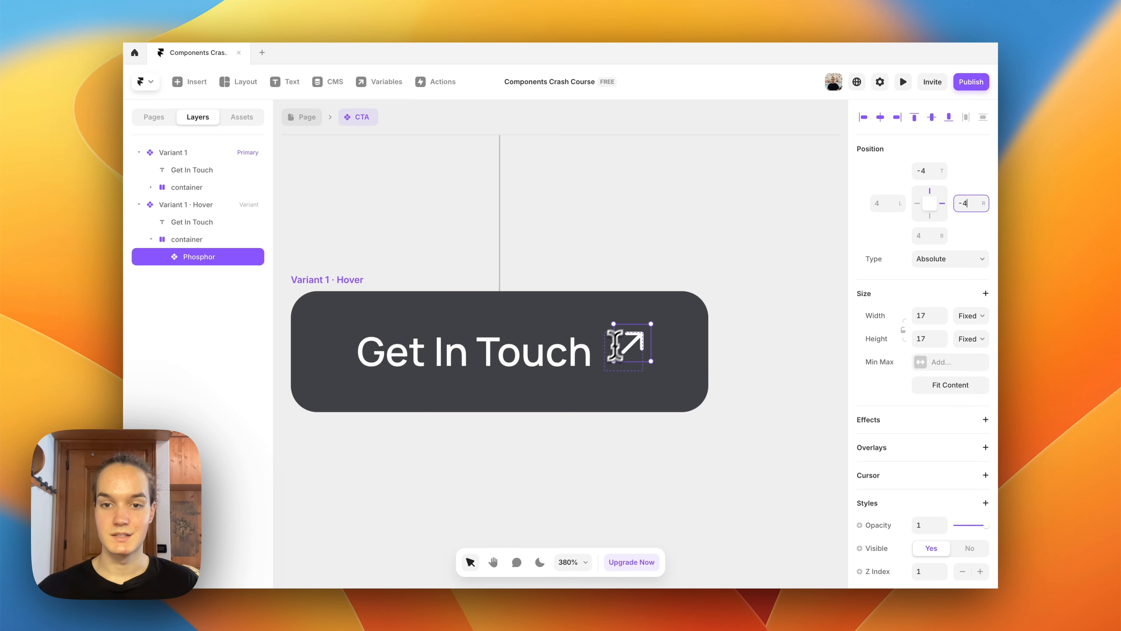
{"action": "scroll", "coordinate": [612, 255], "scroll_direction": "down", "scroll_amount": 4}
{"action": "left_click", "coordinate": [545, 210]}
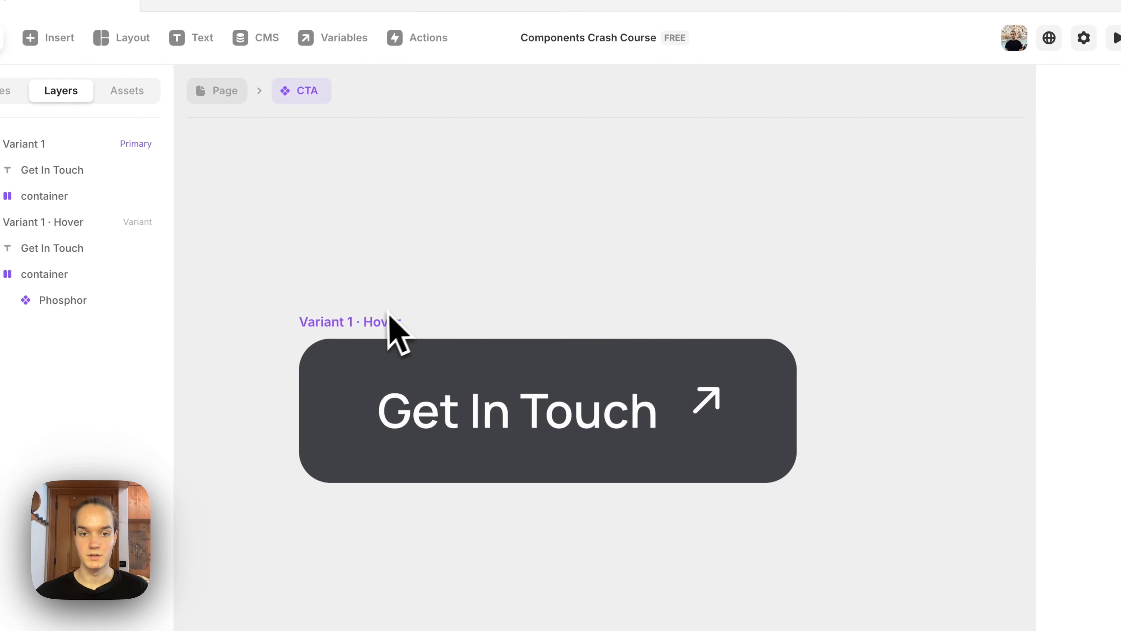
Step: Preview the CTA button on the Desktop page to check the hover variant's arrow shift, and exit the preview
{"action": "left_click_drag", "start_coordinate": [497, 238], "coordinate": [526, 360]}
{"action": "scroll", "coordinate": [522, 378], "scroll_direction": "down", "scroll_amount": 1}
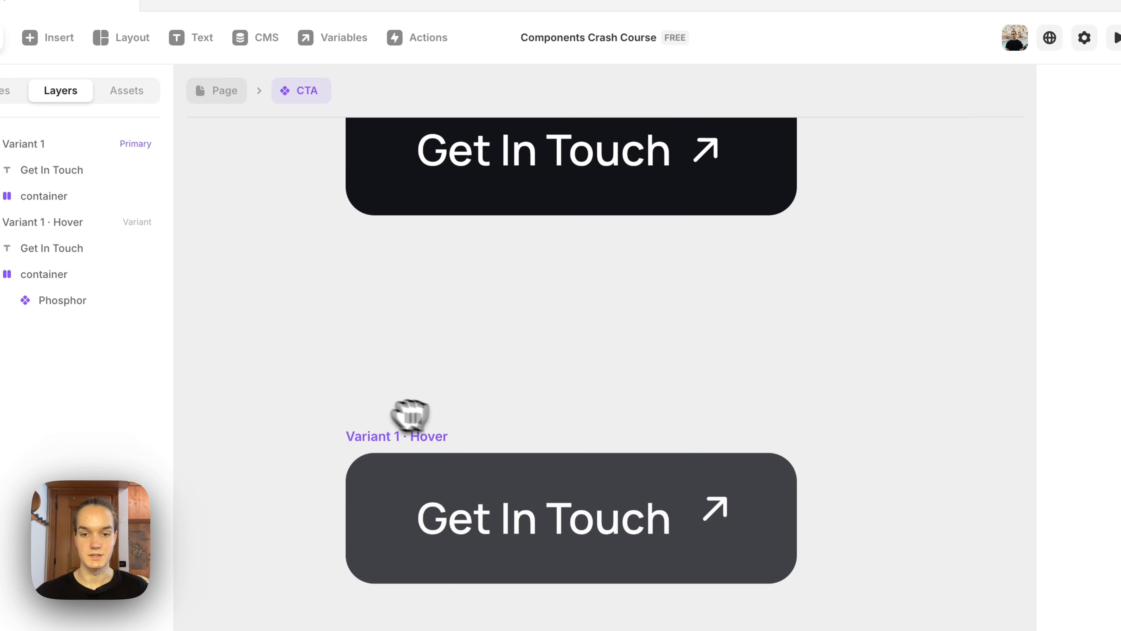
{"action": "left_click", "coordinate": [225, 91]}
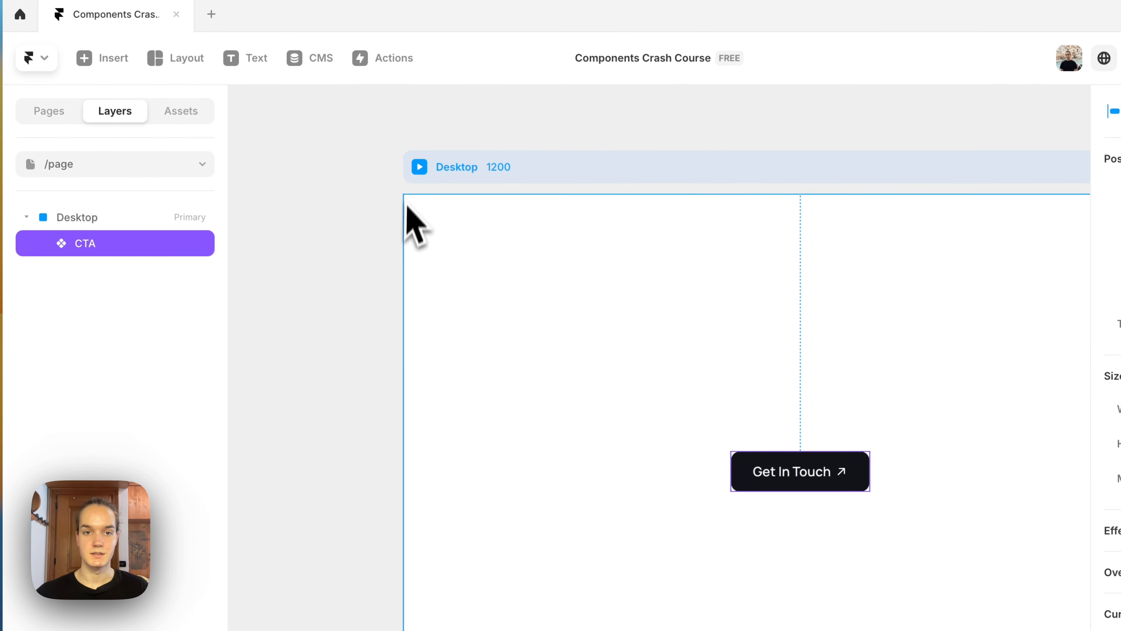
{"action": "left_click", "coordinate": [419, 167]}
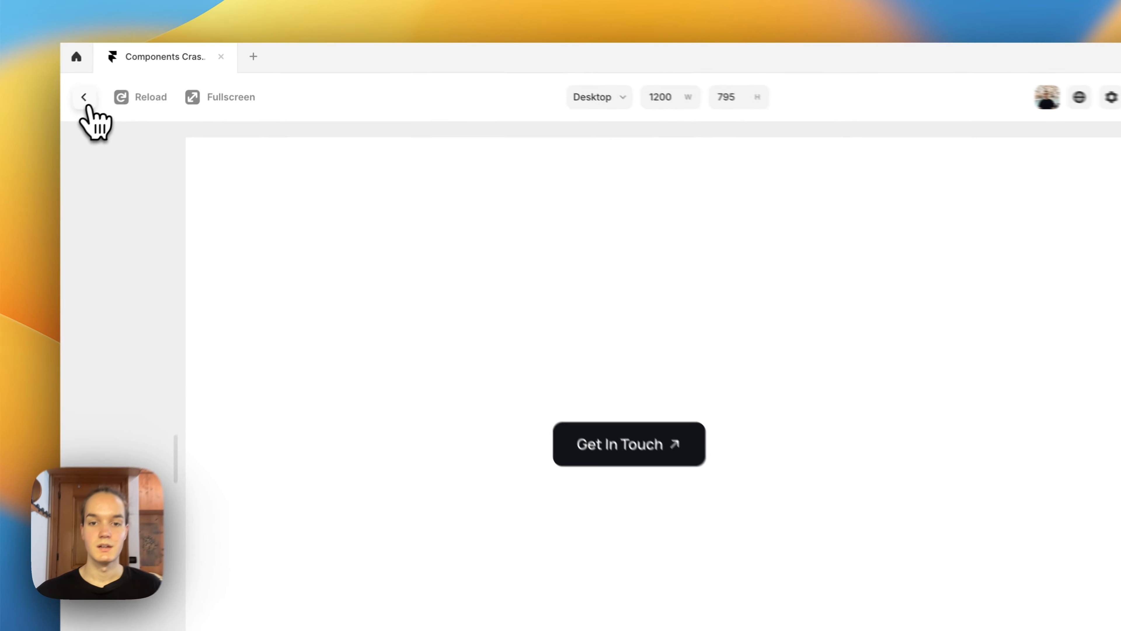
{"action": "left_click", "coordinate": [84, 97]}
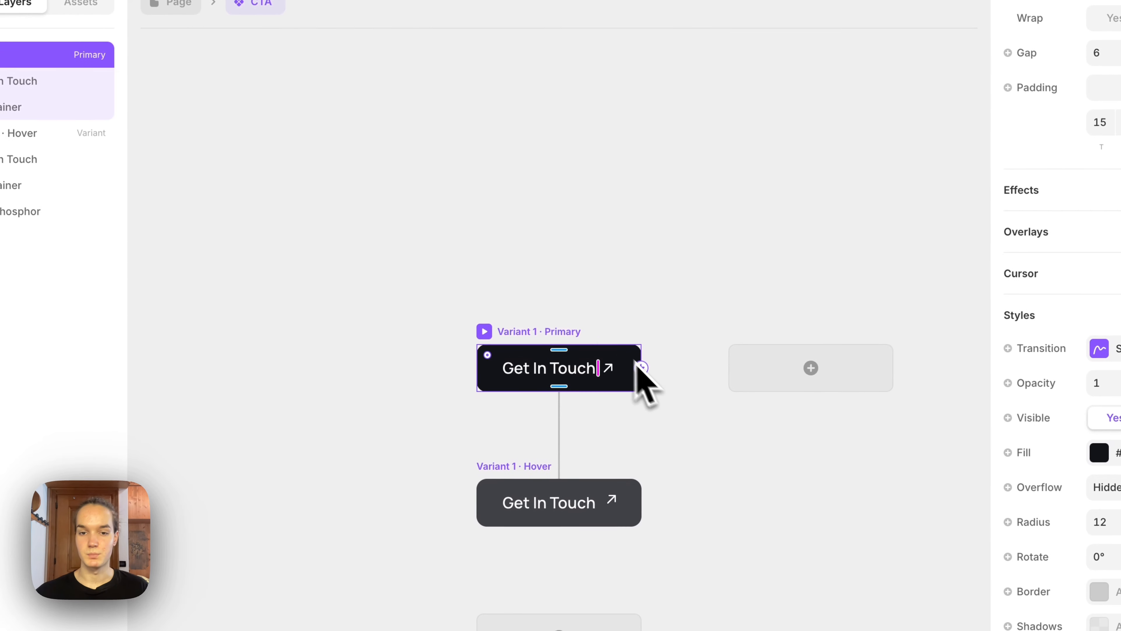
Step: Set the overflow of the arrow container in the CTA component's hover variant to Hidden
{"action": "double_click", "coordinate": [607, 373]}
{"action": "scroll", "coordinate": [634, 402], "scroll_direction": "up", "scroll_amount": 4}
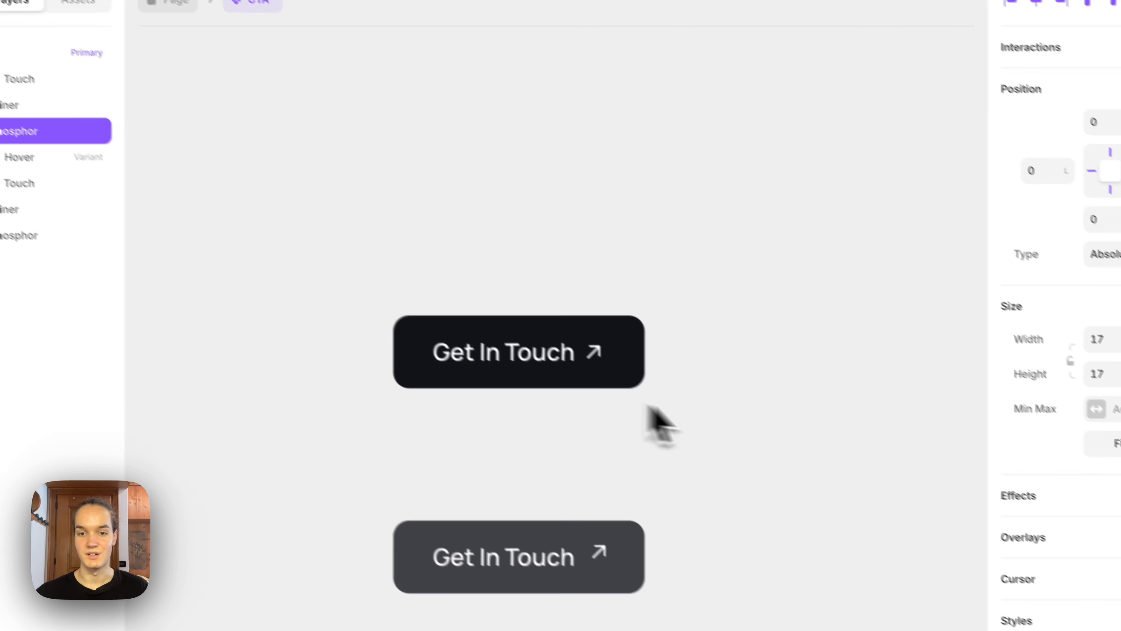
{"action": "scroll", "coordinate": [1041, 406], "scroll_direction": "down", "scroll_amount": 10}
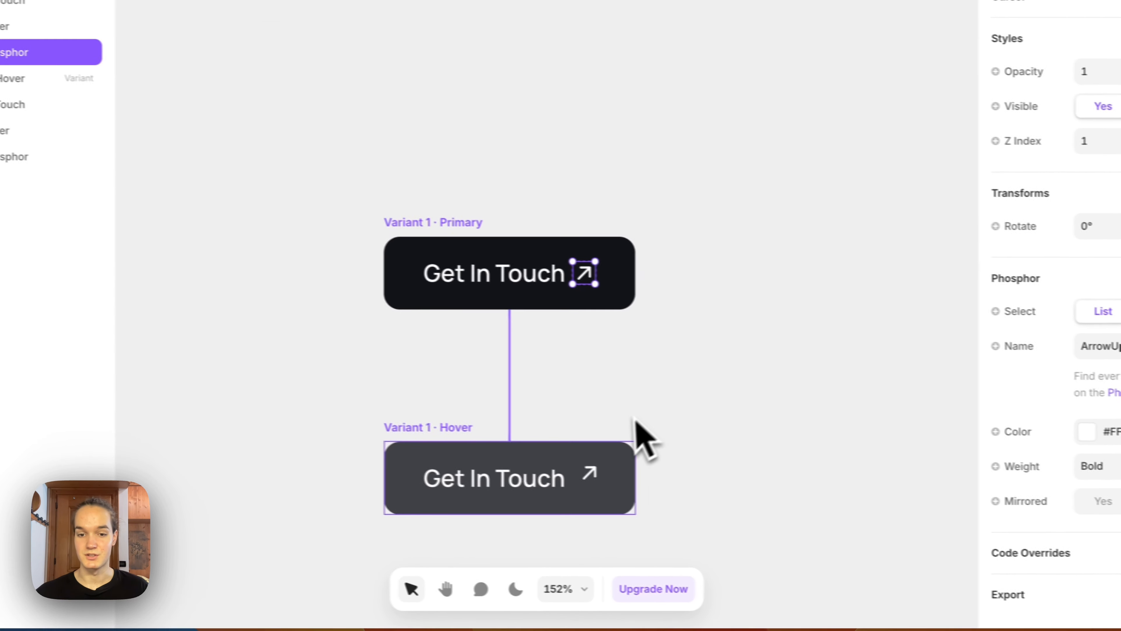
{"action": "key", "text": "space"}
{"action": "left_click_drag", "start_coordinate": [602, 517], "coordinate": [607, 371]}
{"action": "scroll", "coordinate": [679, 391], "scroll_direction": "up", "scroll_amount": 5}
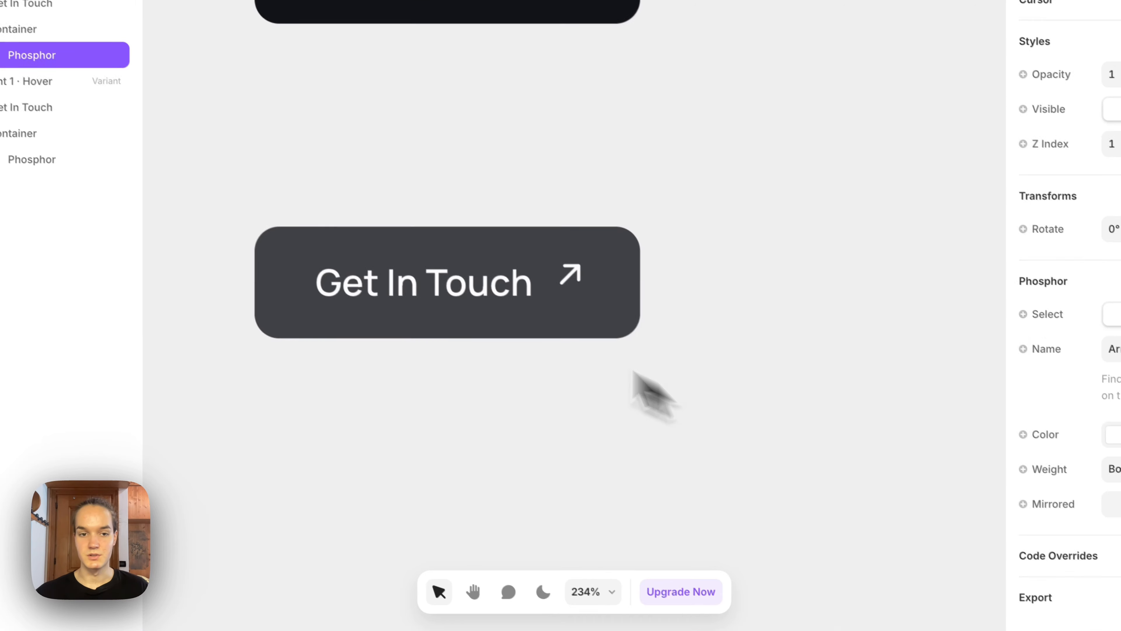
{"action": "left_click", "coordinate": [18, 132]}
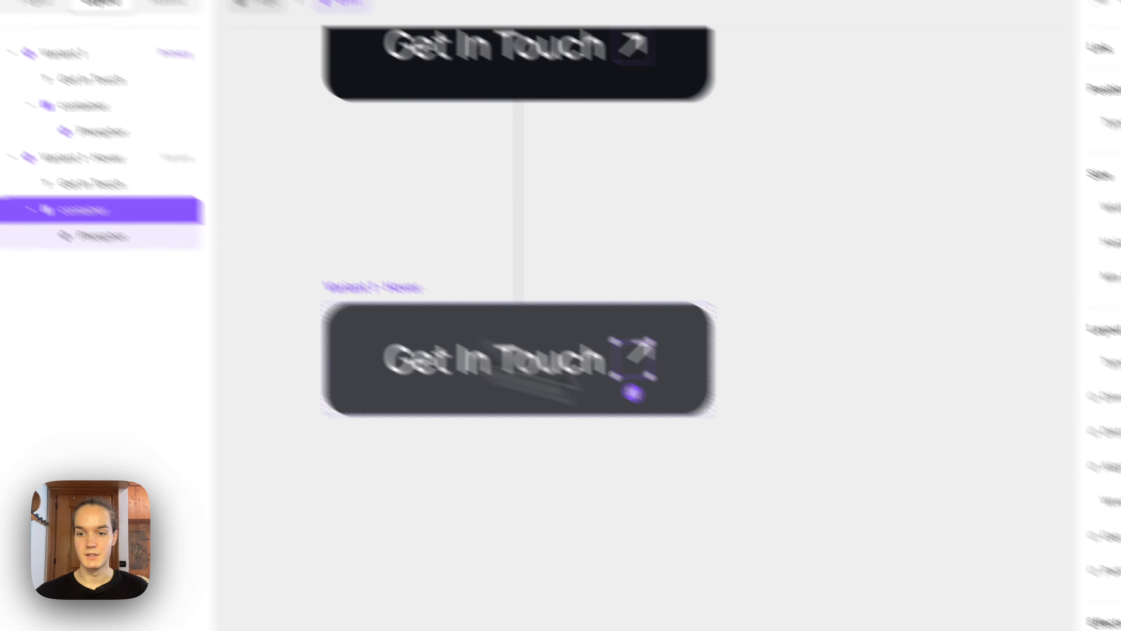
{"action": "scroll", "coordinate": [976, 426], "scroll_direction": "down", "scroll_amount": 5}
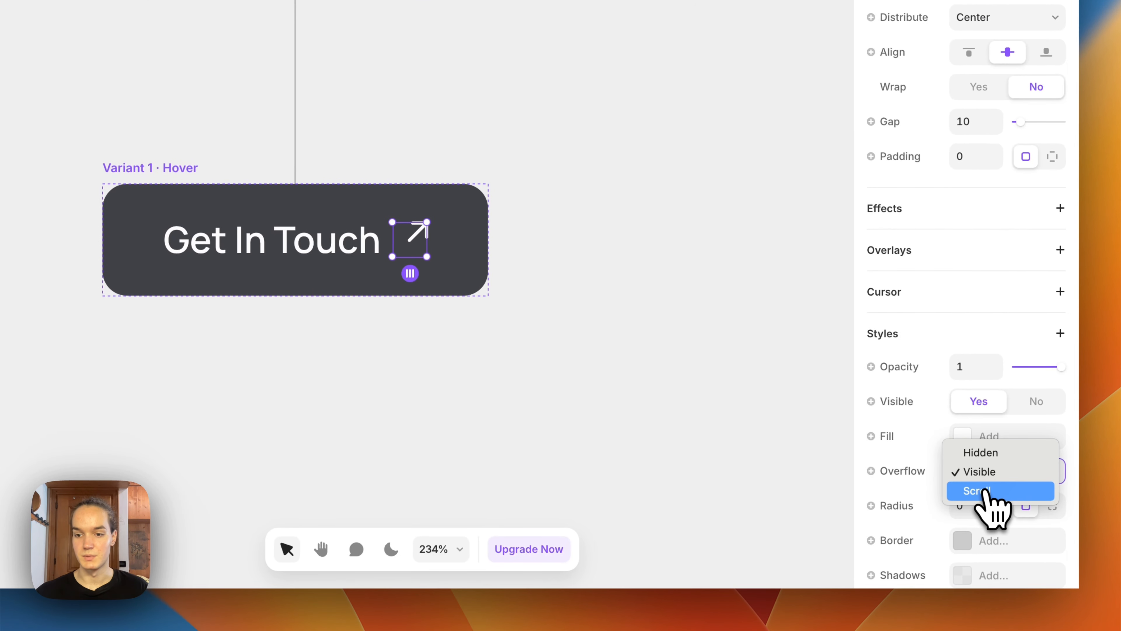
{"action": "left_click", "coordinate": [980, 452]}
{"action": "scroll", "coordinate": [551, 343], "scroll_direction": "up", "scroll_amount": 5}
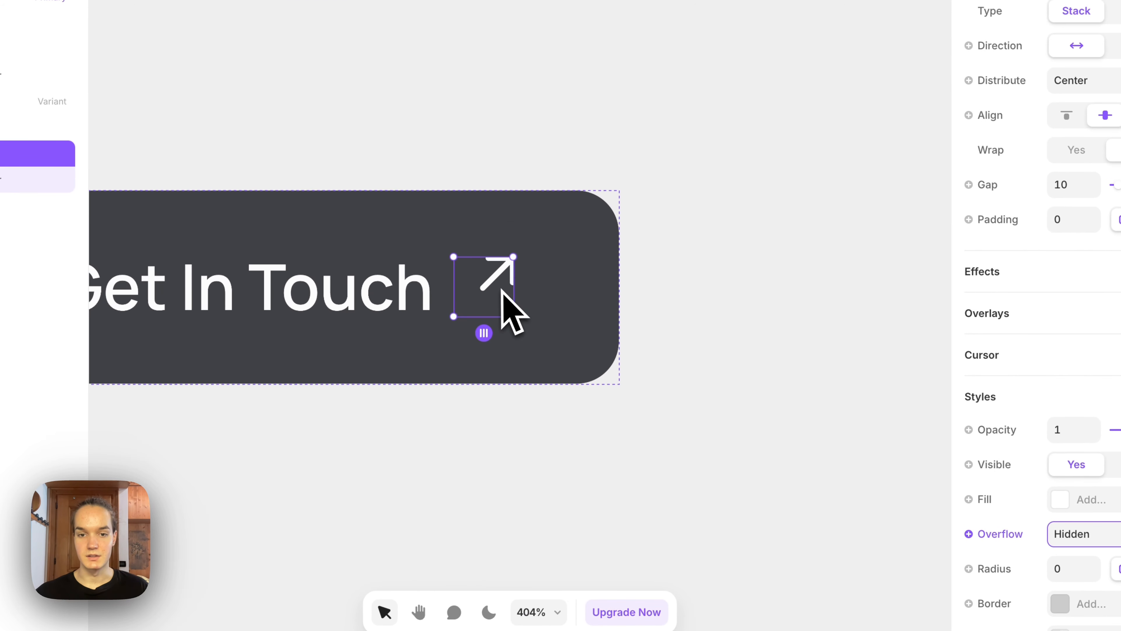
{"action": "scroll", "coordinate": [502, 291], "scroll_direction": "up", "scroll_amount": 3}
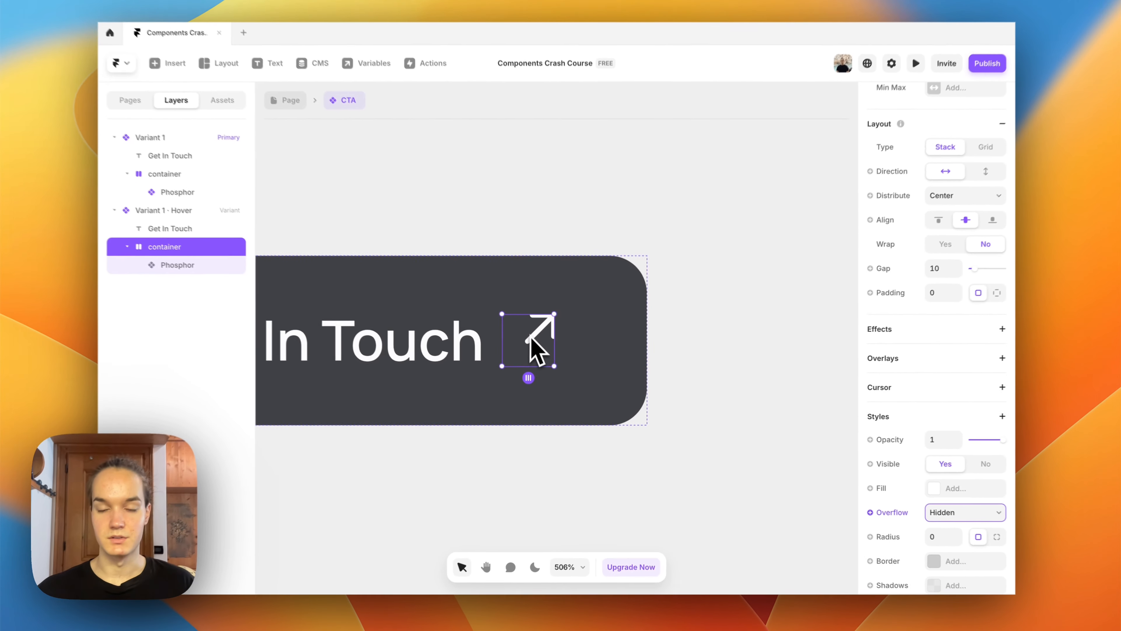
{"action": "scroll", "coordinate": [552, 345], "scroll_direction": "up", "scroll_amount": 3}
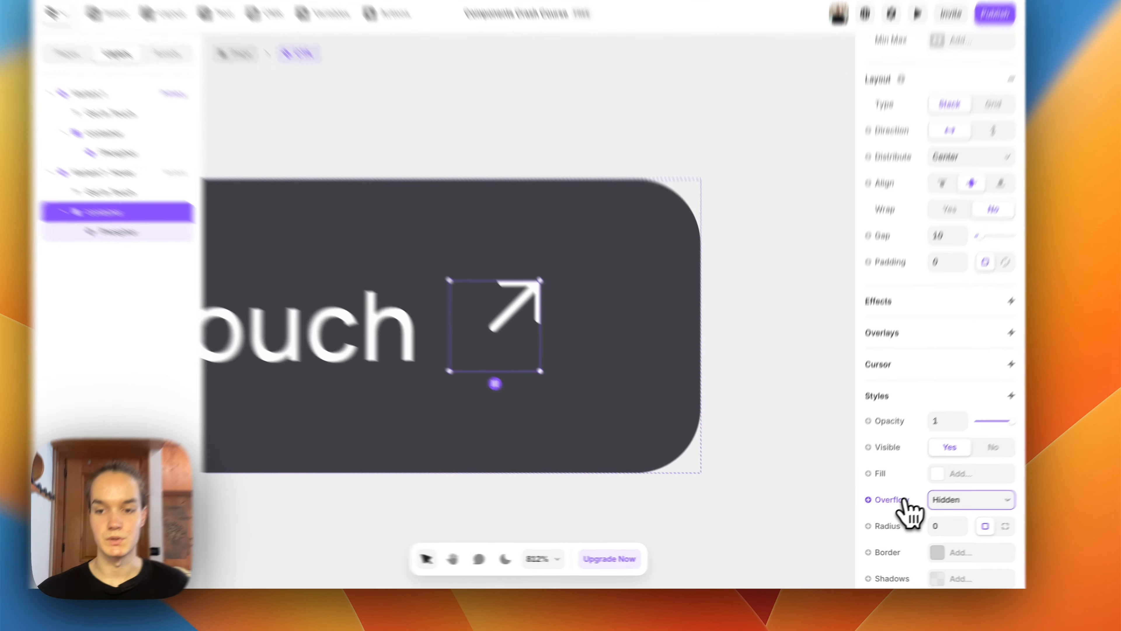
Step: Reset the overflow override on the hover variant's arrow container to Visible, and deselect the container
{"action": "left_click", "coordinate": [889, 510]}
{"action": "left_click", "coordinate": [939, 535]}
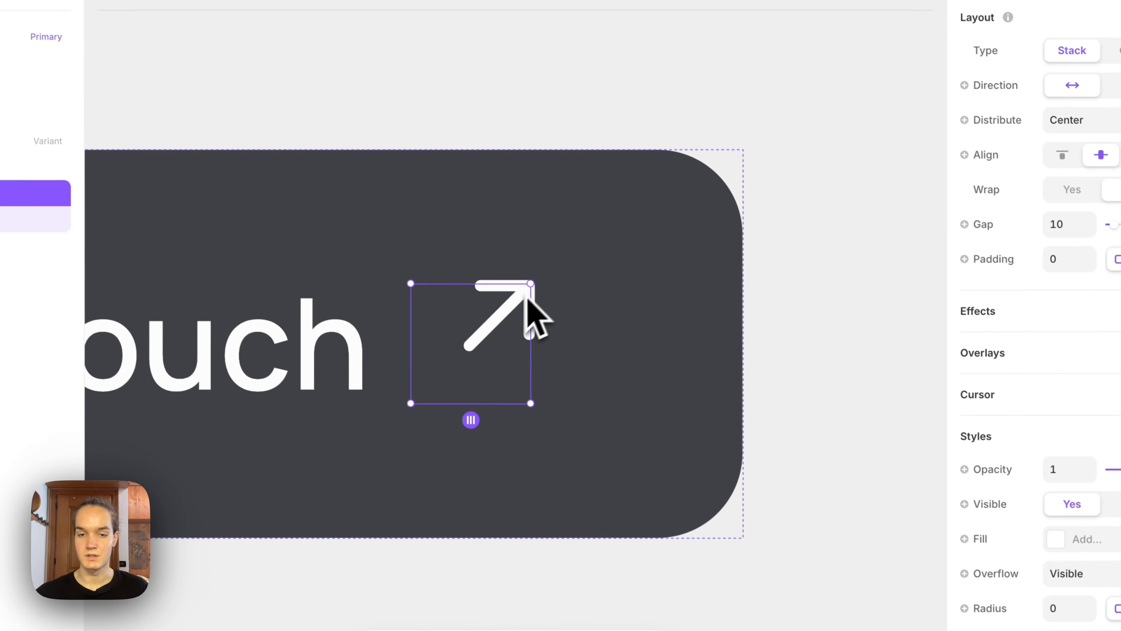
{"action": "left_click", "coordinate": [648, 108]}
Step: Compare the arrow's placement in the primary and hover variants of the CTA component
{"action": "scroll", "coordinate": [351, 196], "scroll_direction": "down", "scroll_amount": 3}
{"action": "left_click_drag", "start_coordinate": [329, 179], "coordinate": [667, 208]}
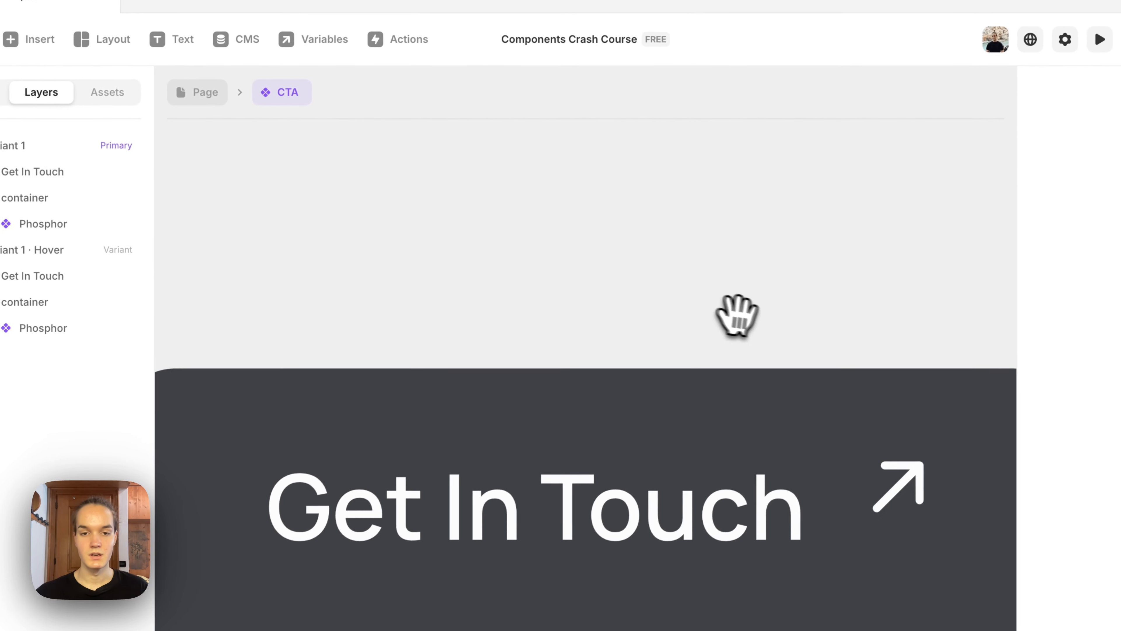
{"action": "scroll", "coordinate": [737, 316], "scroll_direction": "down", "scroll_amount": 2}
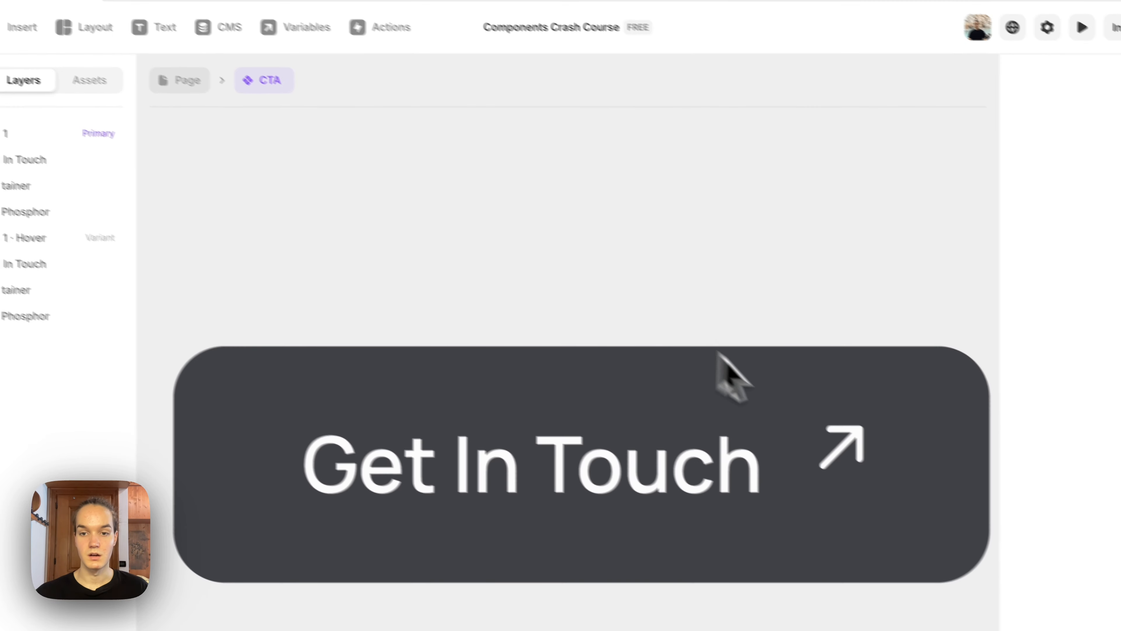
{"action": "scroll", "coordinate": [652, 255], "scroll_direction": "down", "scroll_amount": 2}
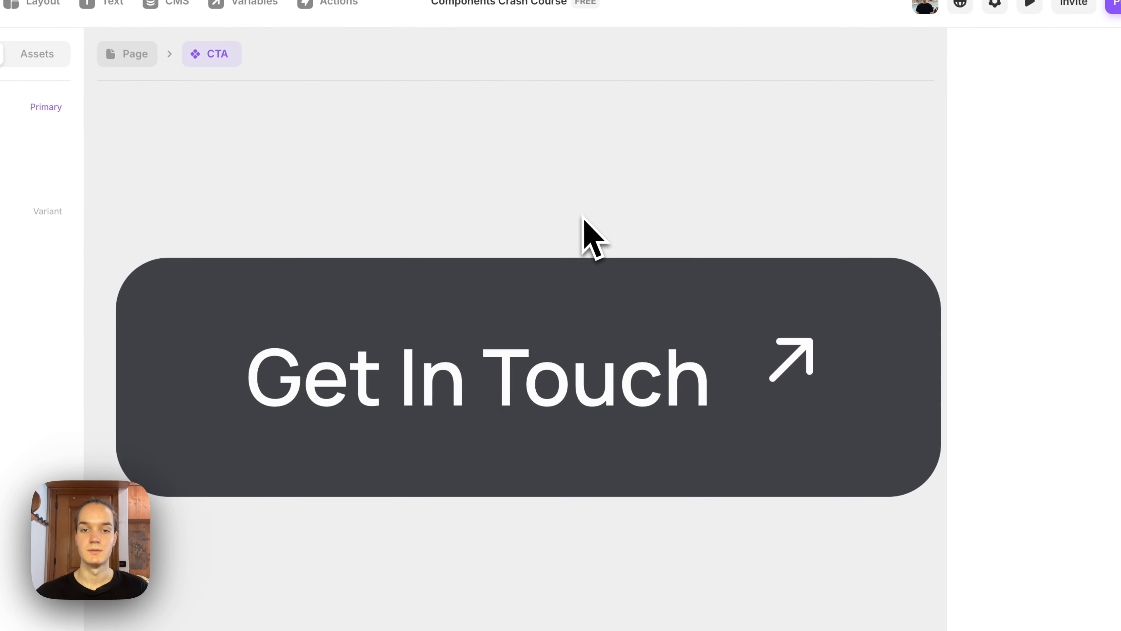
{"action": "scroll", "coordinate": [580, 215], "scroll_direction": "down", "scroll_amount": 3}
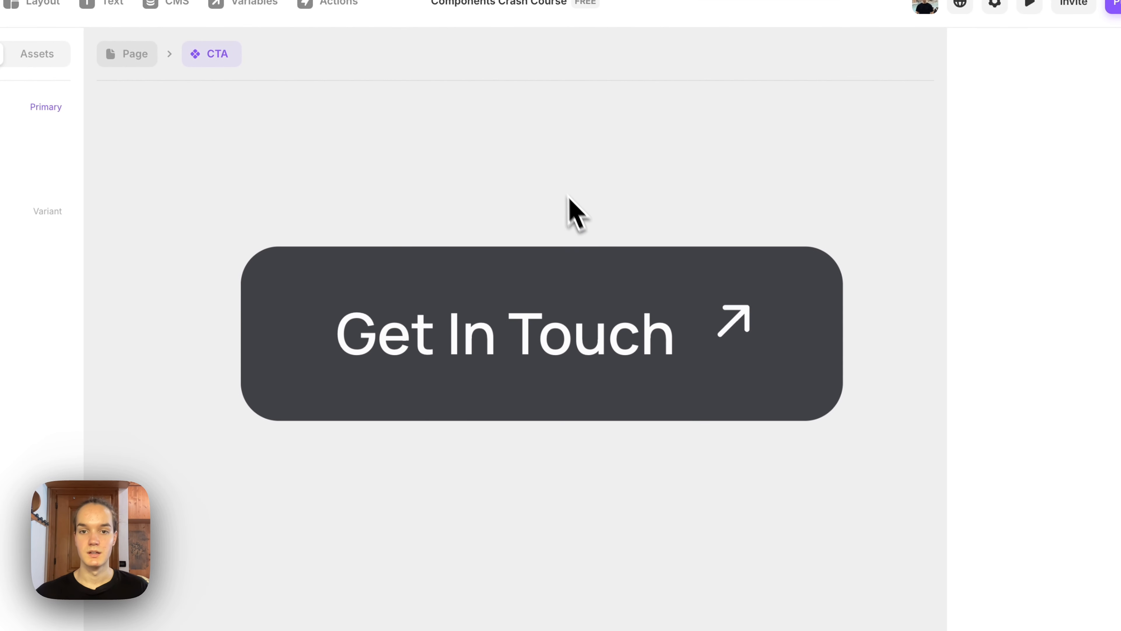
{"action": "left_click_drag", "start_coordinate": [558, 161], "coordinate": [518, 328]}
{"action": "scroll", "coordinate": [546, 294], "scroll_direction": "down", "scroll_amount": 2}
{"action": "left_click_drag", "start_coordinate": [497, 245], "coordinate": [489, 345]}
{"action": "scroll", "coordinate": [490, 371], "scroll_direction": "down", "scroll_amount": 2}
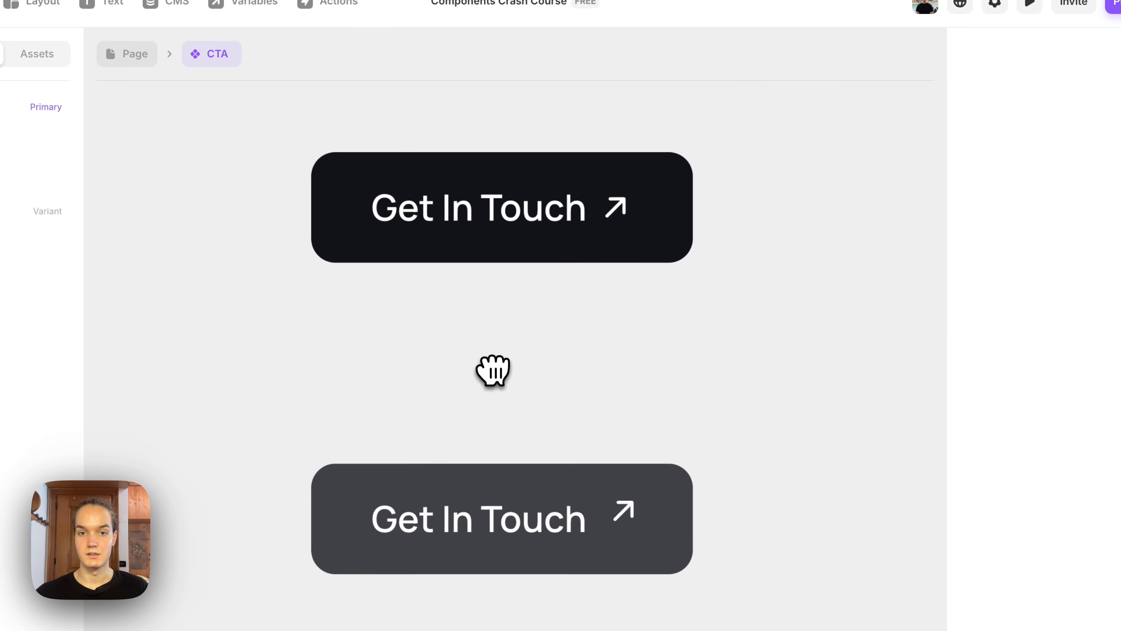
{"action": "left_click", "coordinate": [369, 137]}
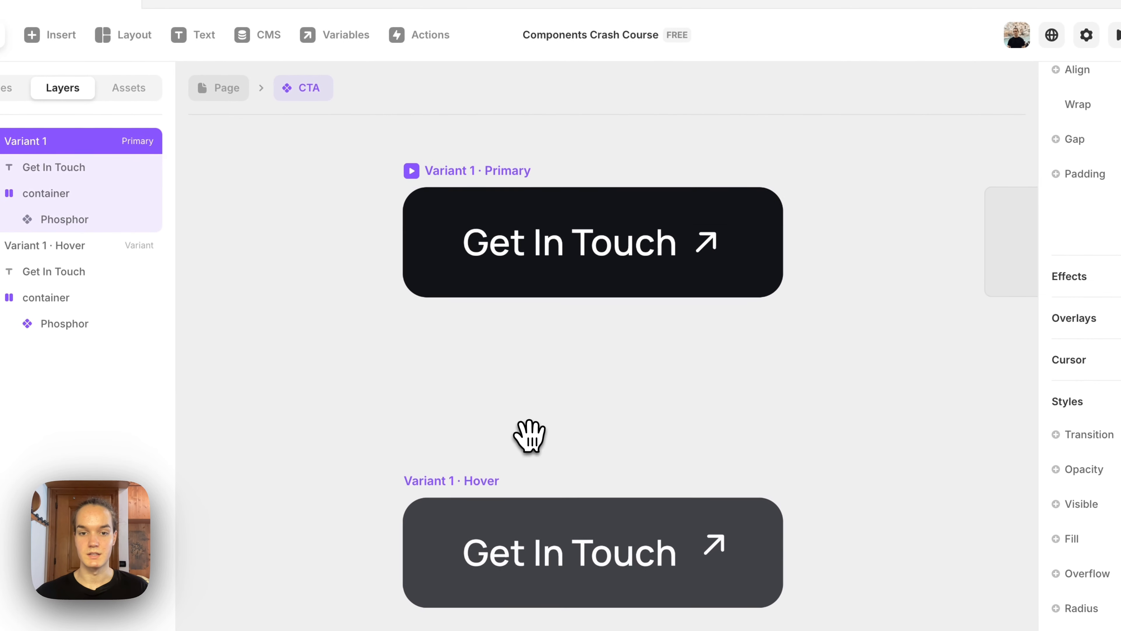
{"action": "left_click_drag", "start_coordinate": [527, 436], "coordinate": [505, 271]}
{"action": "scroll", "coordinate": [513, 291], "scroll_direction": "down", "scroll_amount": 2}
{"action": "left_click", "coordinate": [512, 262]}
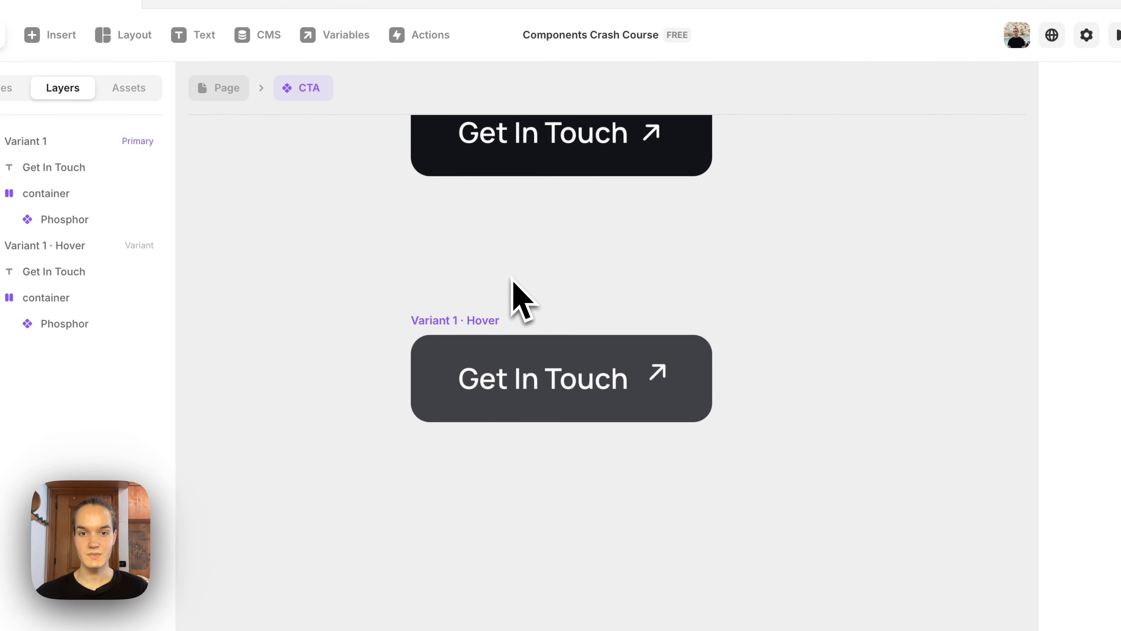
{"action": "scroll", "coordinate": [513, 271], "scroll_direction": "down", "scroll_amount": 2}
{"action": "left_click_drag", "start_coordinate": [506, 184], "coordinate": [508, 314]}
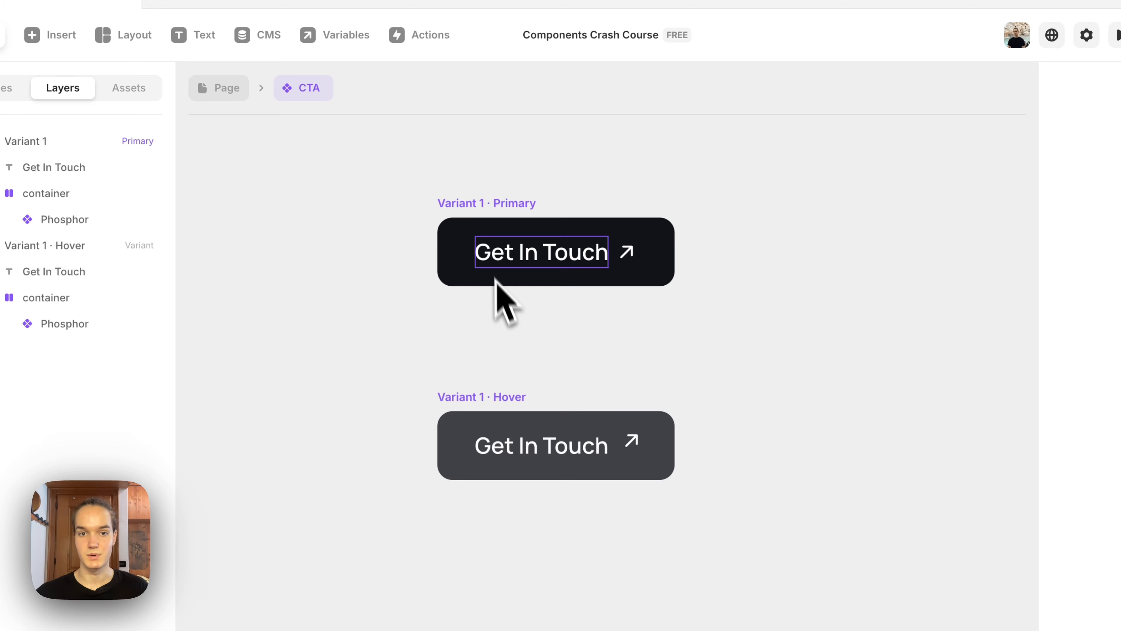
Step: Add a Pressed variant to the primary CTA variant and set its fill to #FFFFFF
{"action": "left_click", "coordinate": [476, 215]}
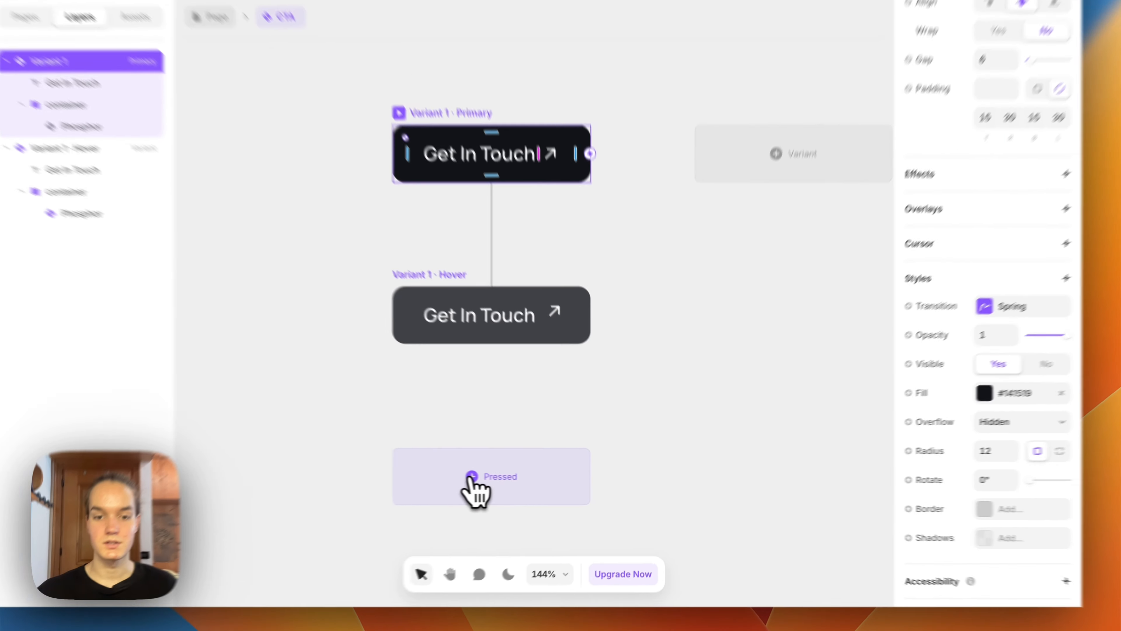
{"action": "left_click", "coordinate": [525, 485]}
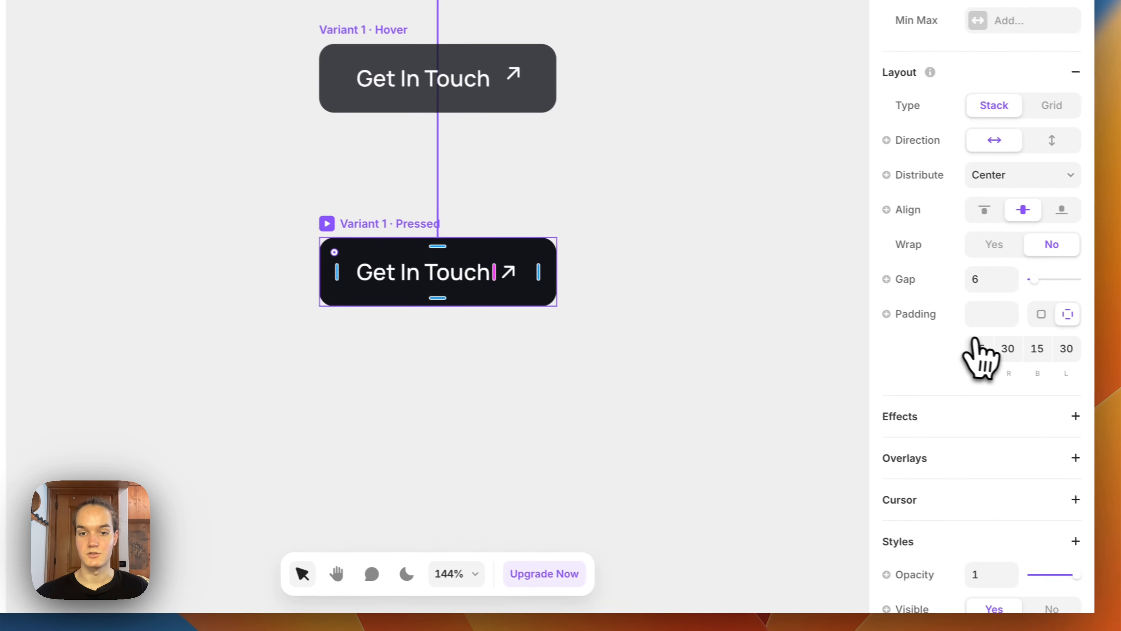
{"action": "scroll", "coordinate": [980, 358], "scroll_direction": "down", "scroll_amount": 6}
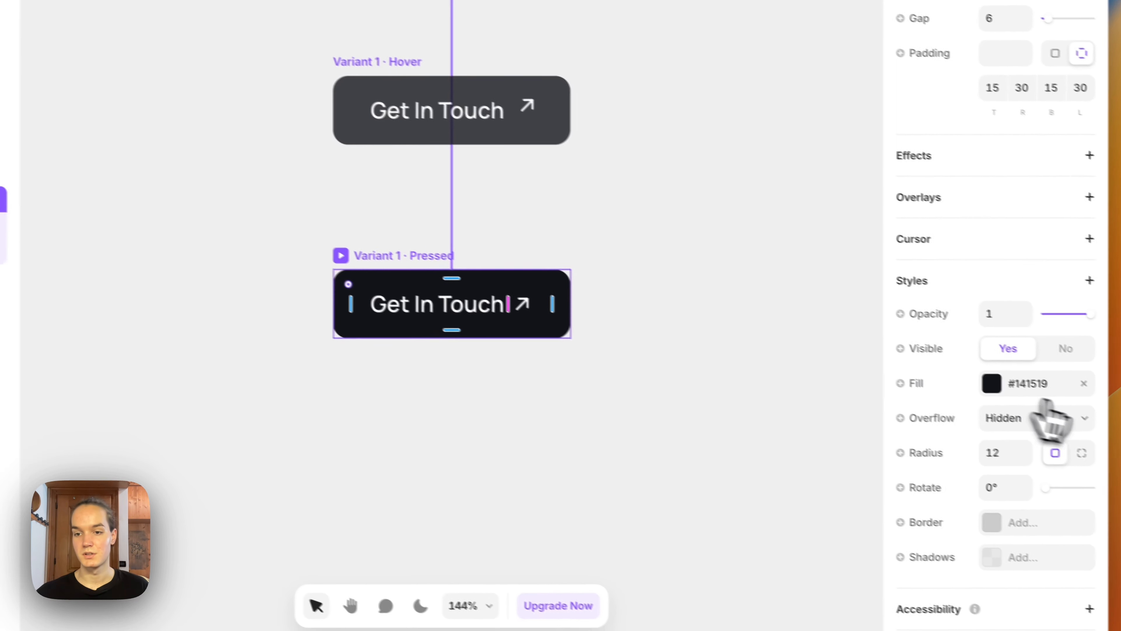
{"action": "left_click", "coordinate": [1037, 383]}
{"action": "left_click_drag", "start_coordinate": [808, 391], "coordinate": [290, 90]}
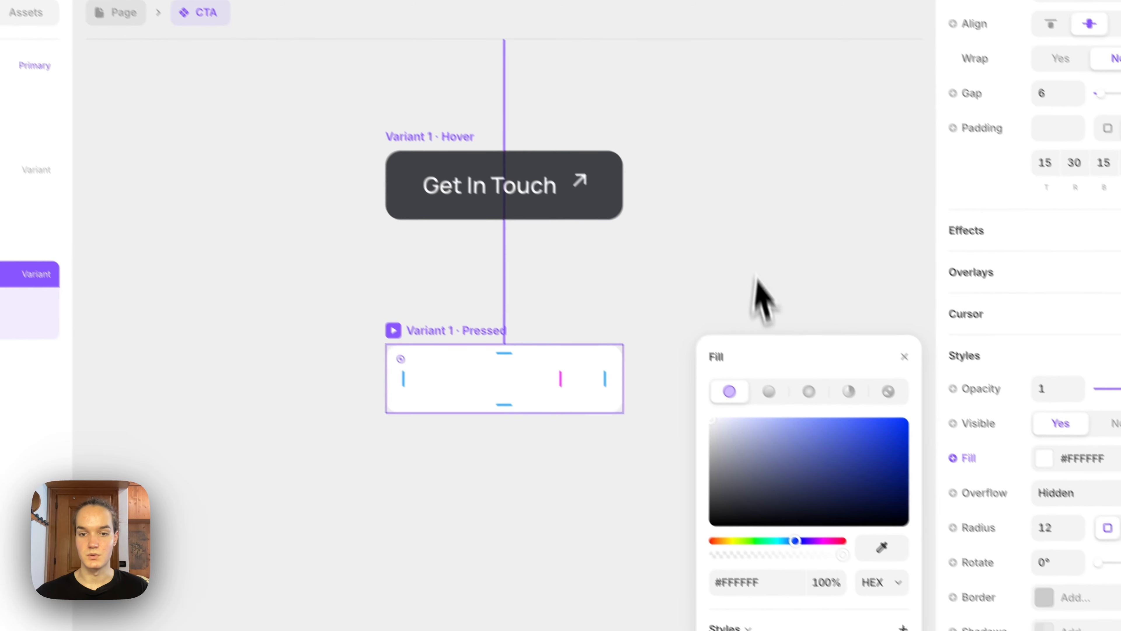
Step: Set the color of the "Get In Touch" text in the pressed variant to #141519
{"action": "left_click", "coordinate": [552, 385]}
{"action": "scroll", "coordinate": [1077, 560], "scroll_direction": "down", "scroll_amount": 8}
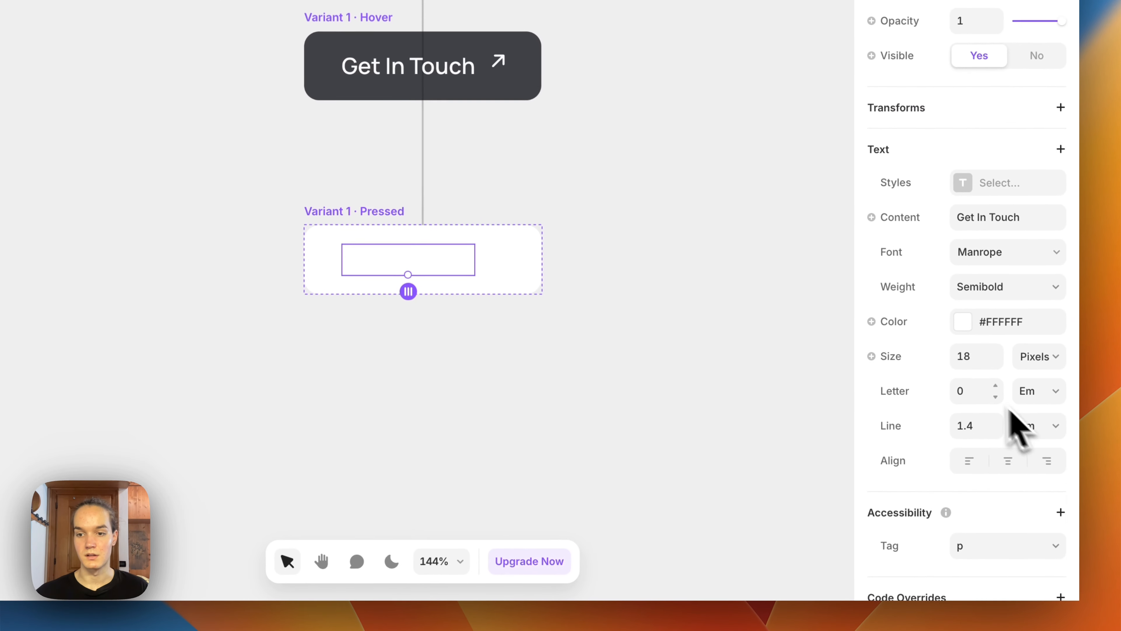
{"action": "left_click", "coordinate": [964, 322]}
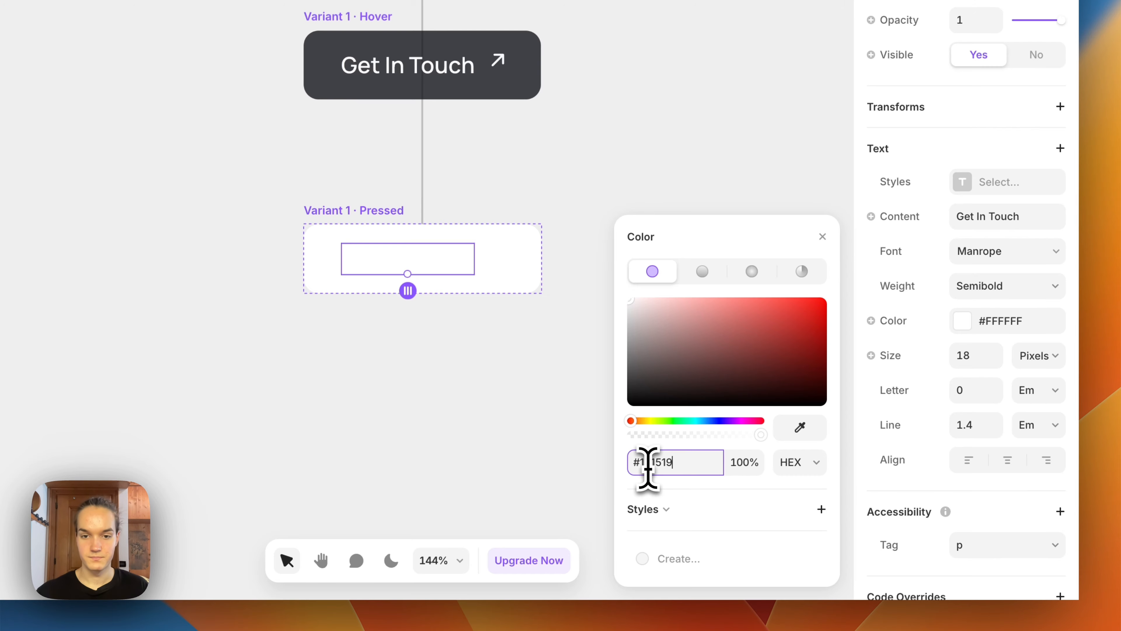
{"action": "key", "text": "Return"}
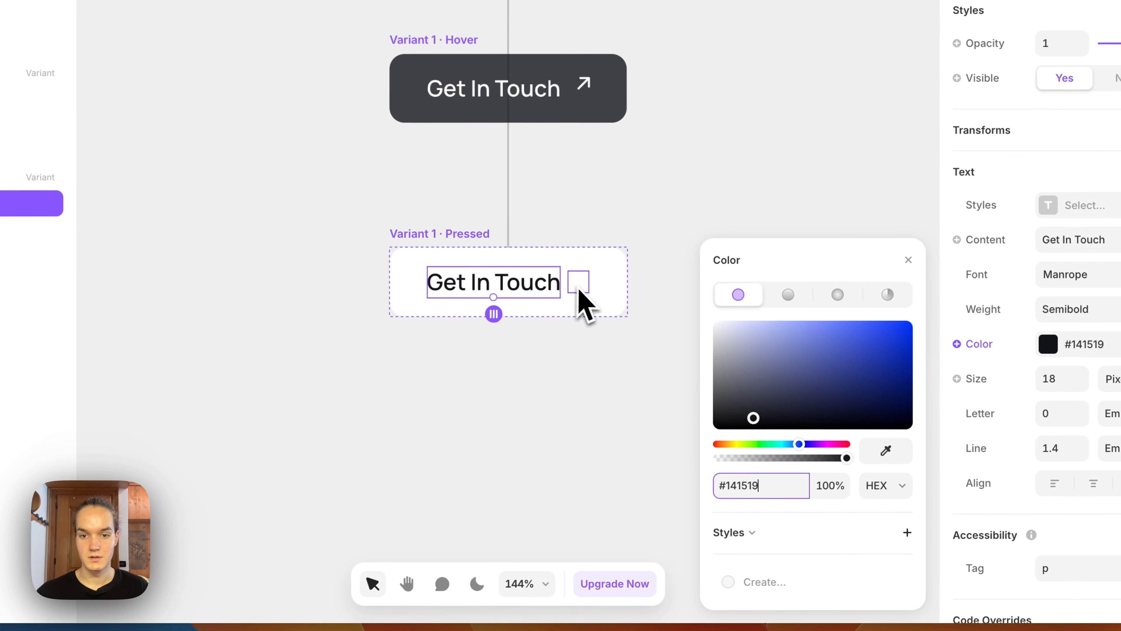
Step: Set the color of the pressed variant's Phosphor arrow icon to #141519, and deselect it
{"action": "left_click", "coordinate": [578, 290]}
{"action": "scroll", "coordinate": [1050, 464], "scroll_direction": "down", "scroll_amount": 6}
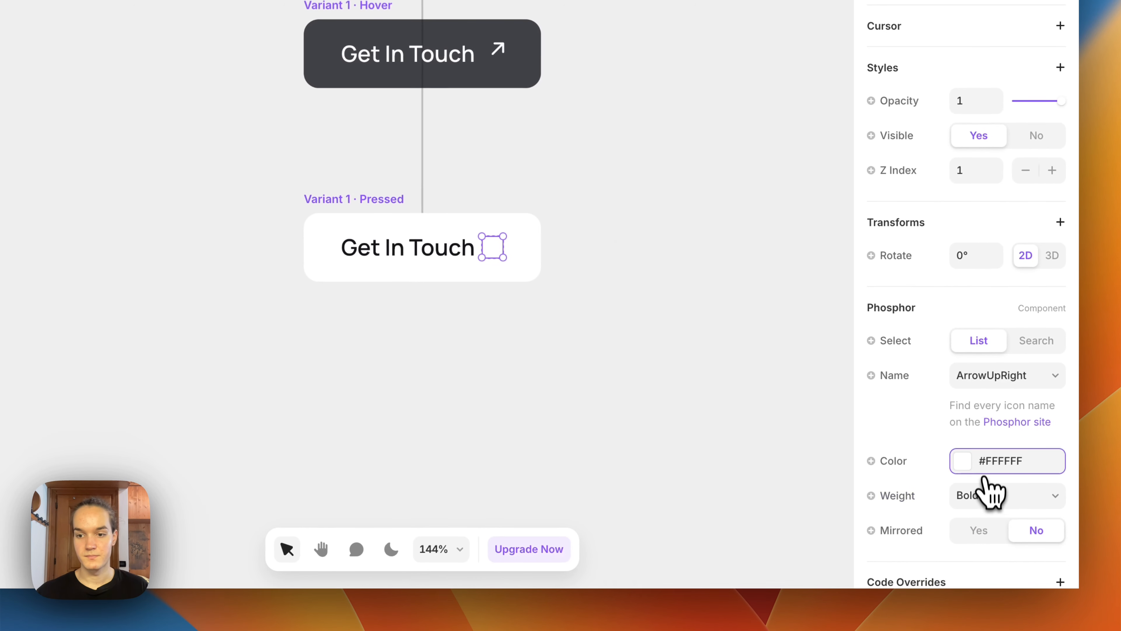
{"action": "left_click", "coordinate": [984, 471]}
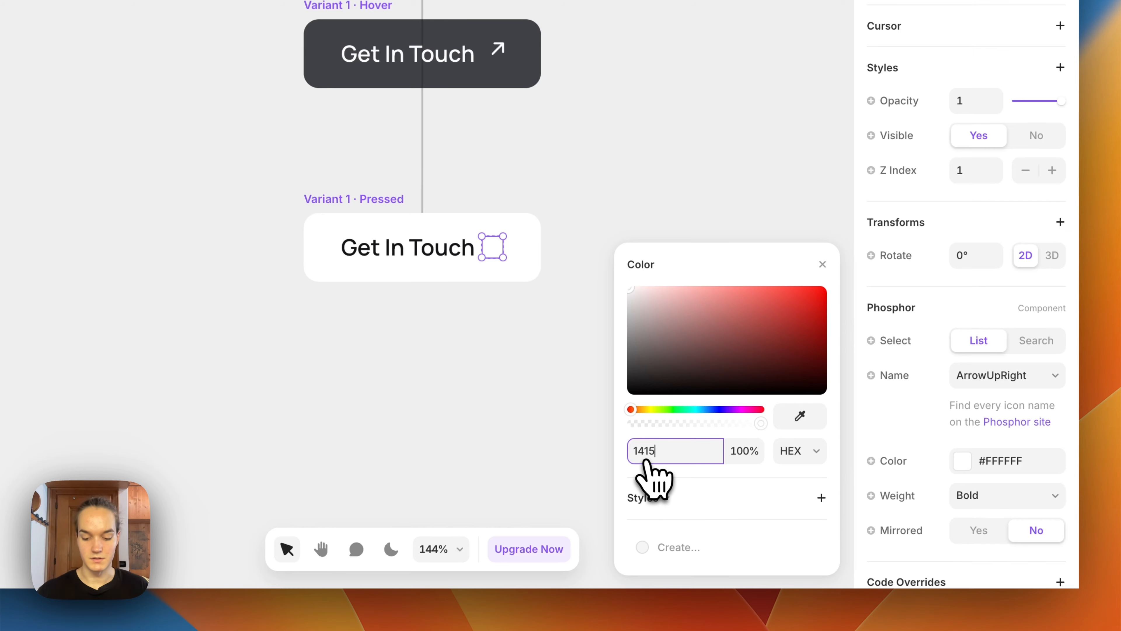
{"action": "key", "text": "Return"}
{"action": "left_click", "coordinate": [563, 101]}
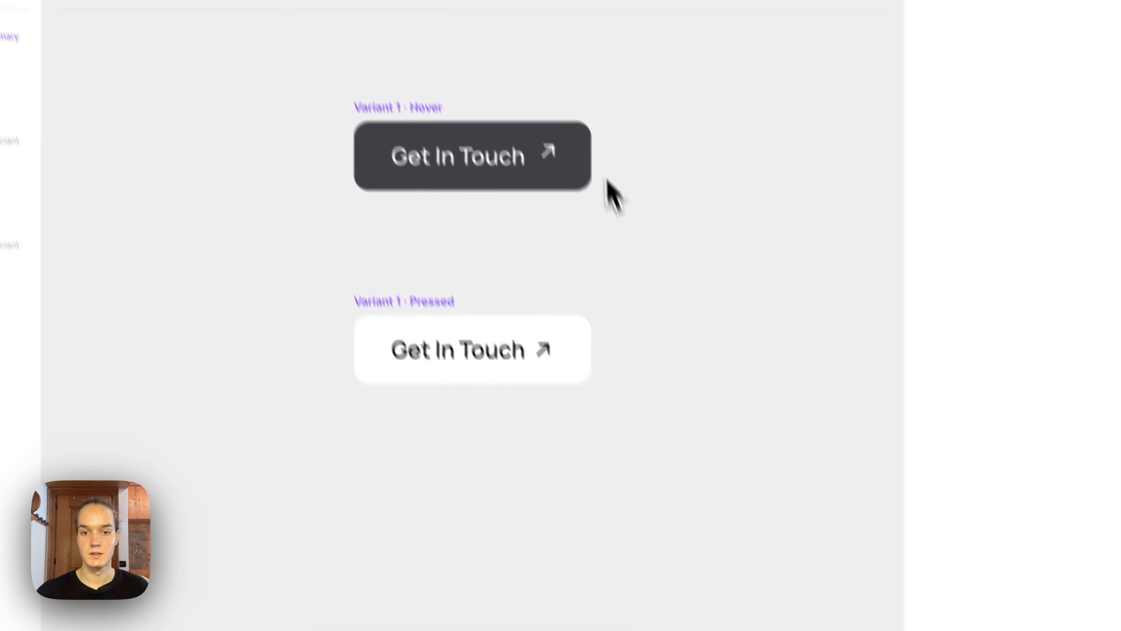
Step: Preview the Desktop page and test the CTA button's hover and pressed states
{"action": "left_click_drag", "start_coordinate": [650, 148], "coordinate": [701, 406]}
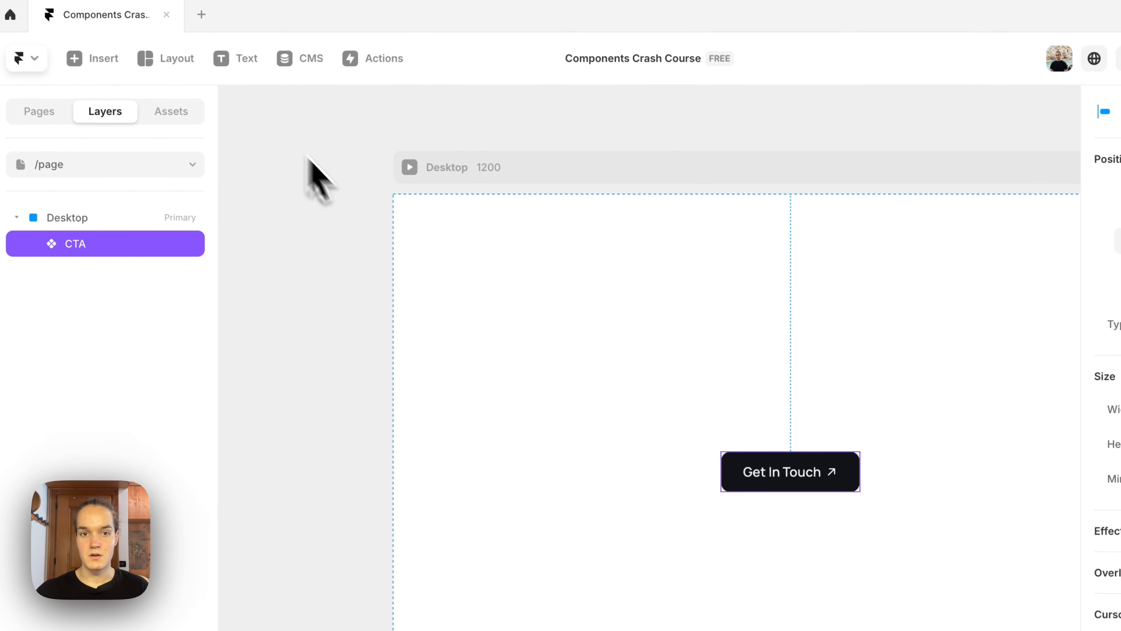
{"action": "left_click", "coordinate": [426, 148]}
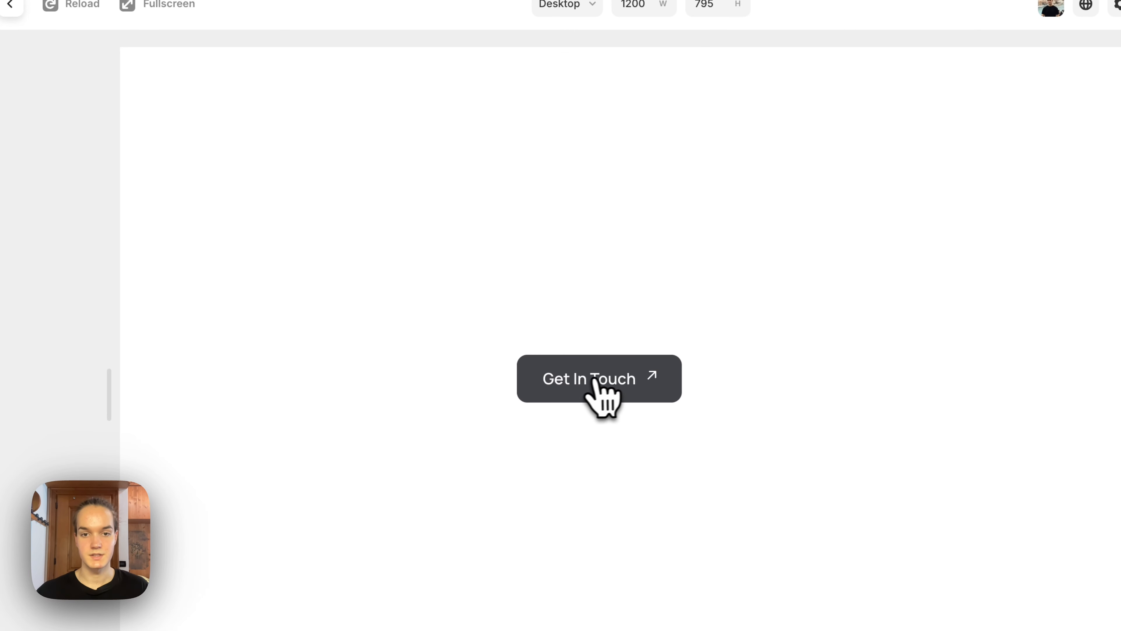
{"action": "left_click", "coordinate": [631, 387]}
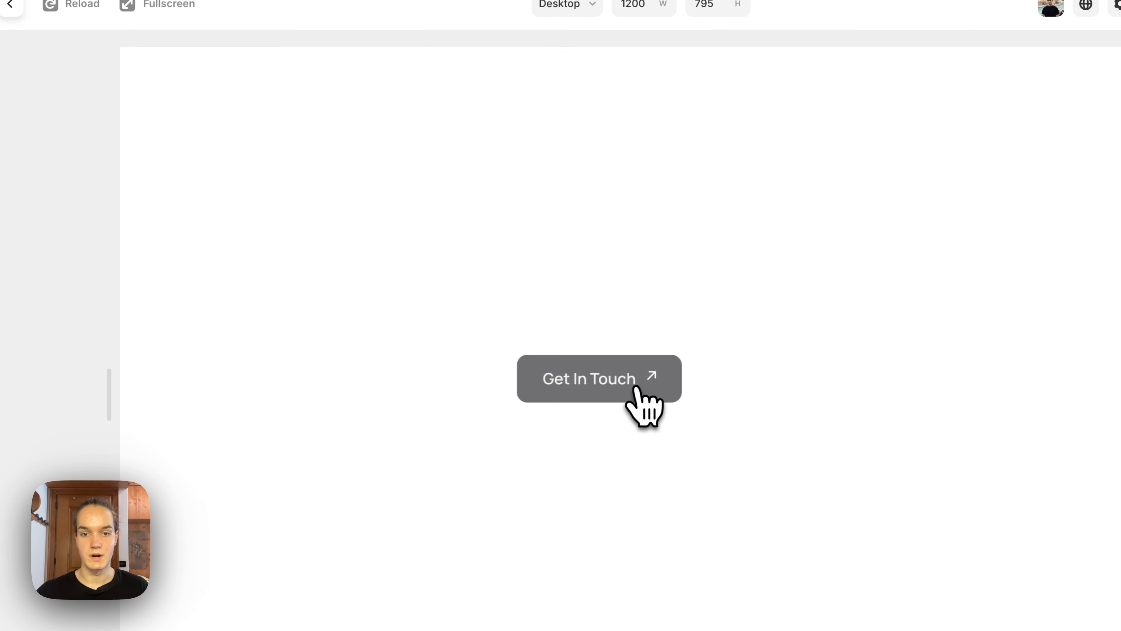
{"action": "left_click", "coordinate": [609, 391]}
{"action": "left_click", "coordinate": [610, 393]}
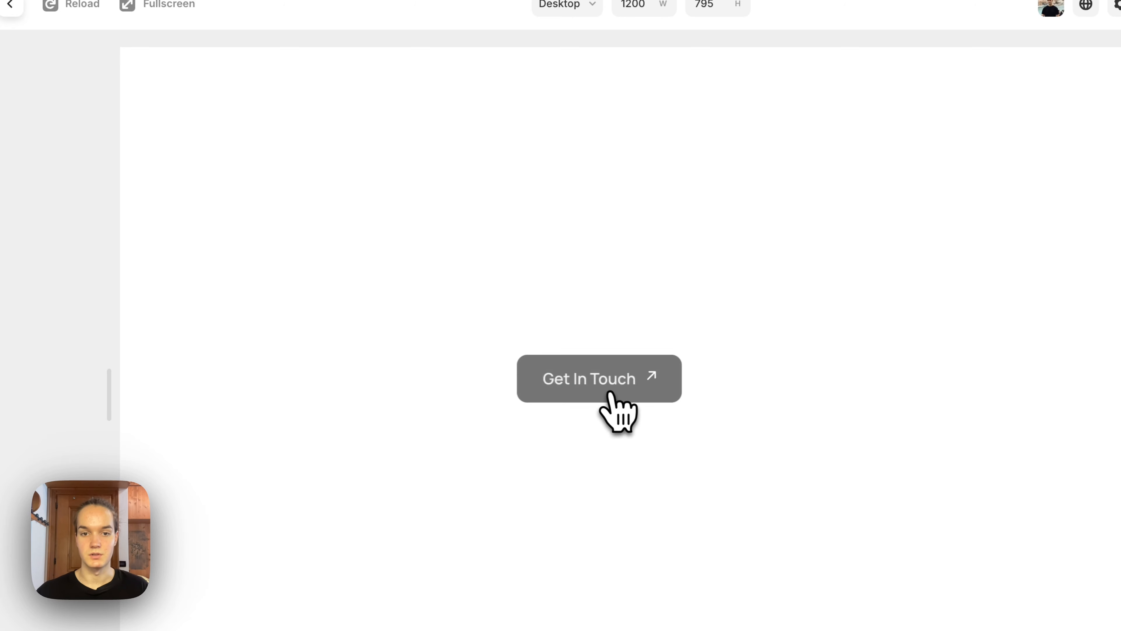
Step: Finish testing the CTA button's pressed state in the preview, and review the variants inside the CTA component
{"action": "left_click", "coordinate": [621, 394]}
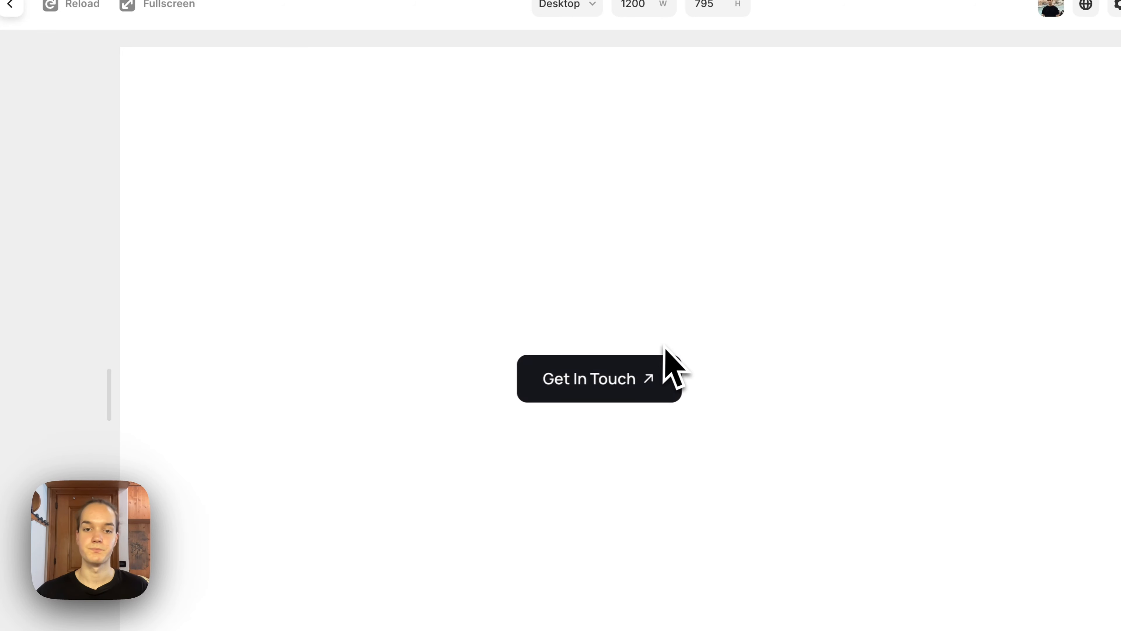
{"action": "left_click", "coordinate": [10, 4]}
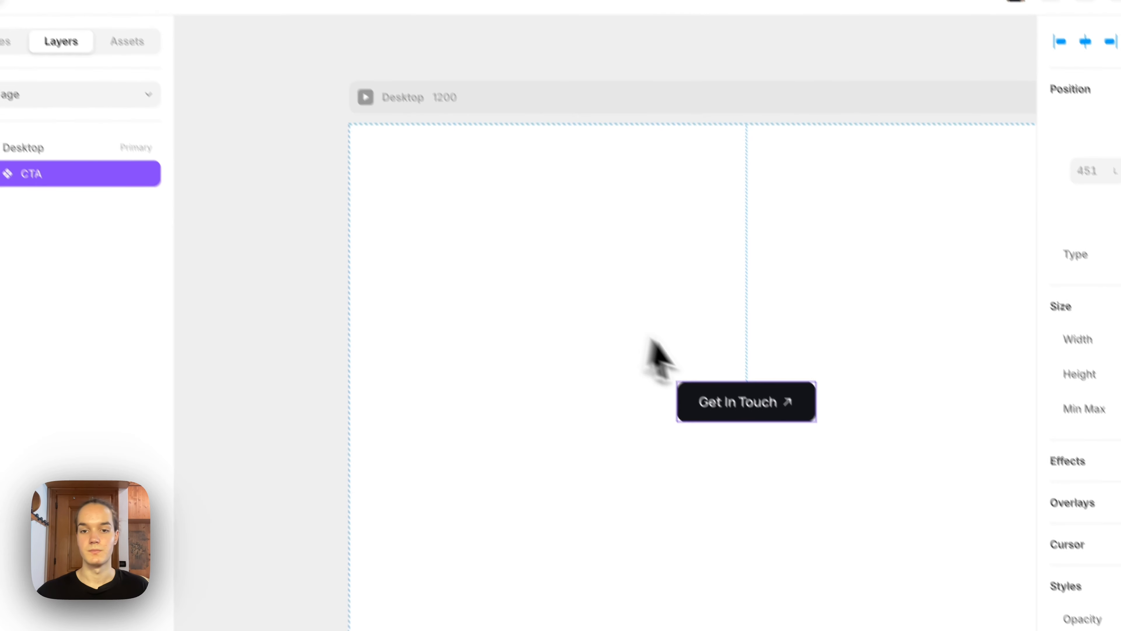
{"action": "double_click", "coordinate": [709, 365]}
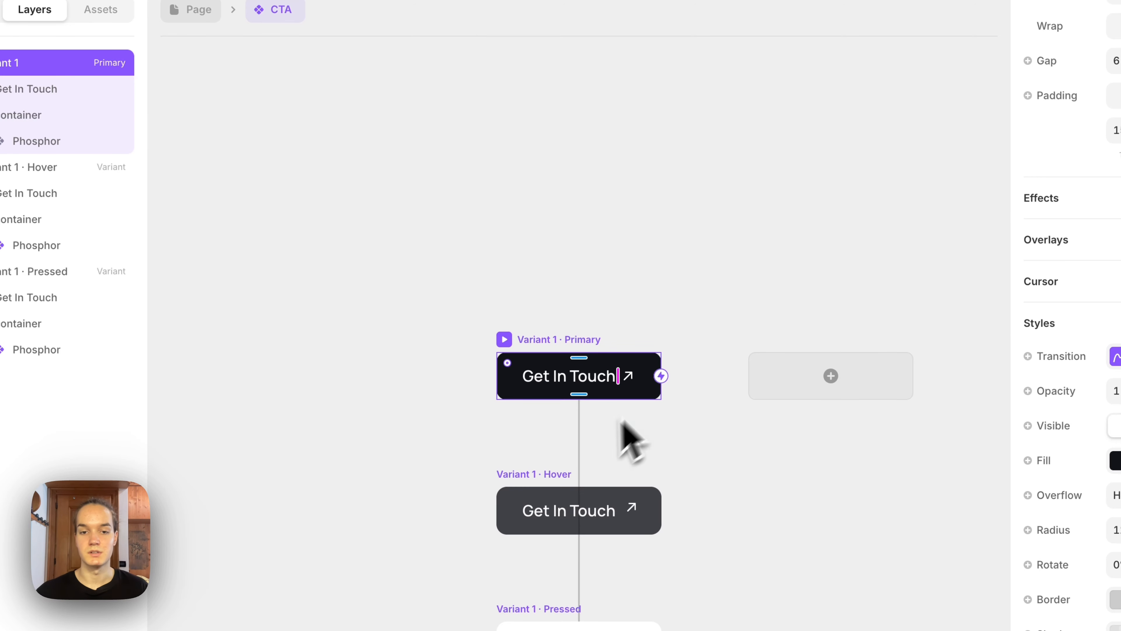
{"action": "left_click_drag", "start_coordinate": [562, 438], "coordinate": [545, 360]}
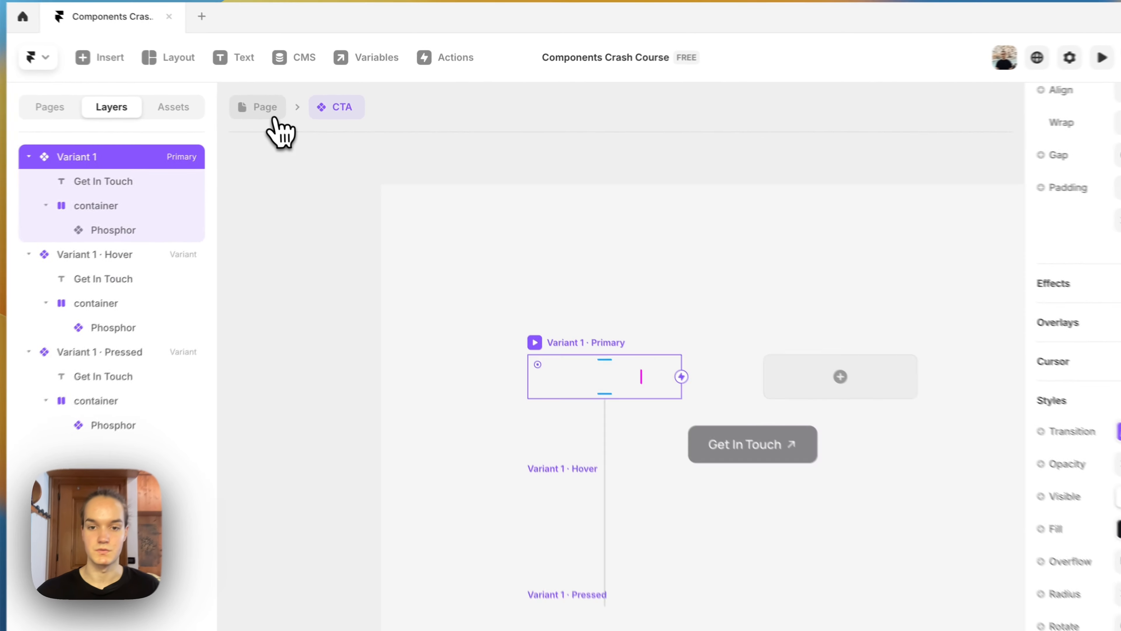
{"action": "left_click", "coordinate": [304, 116]}
Step: Move the CTA button on the Desktop page down and toward the centre, to a top offset of 394
{"action": "left_click_drag", "start_coordinate": [386, 290], "coordinate": [352, 252]}
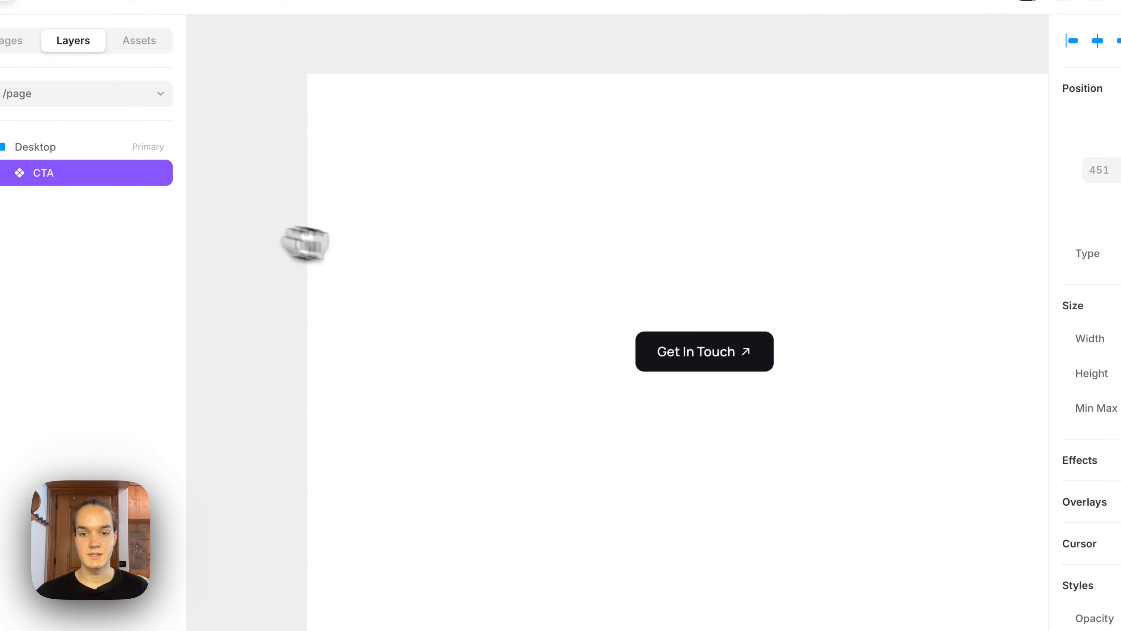
{"action": "scroll", "coordinate": [827, 299], "scroll_direction": "down", "scroll_amount": 2}
{"action": "left_click_drag", "start_coordinate": [827, 301], "coordinate": [719, 315]}
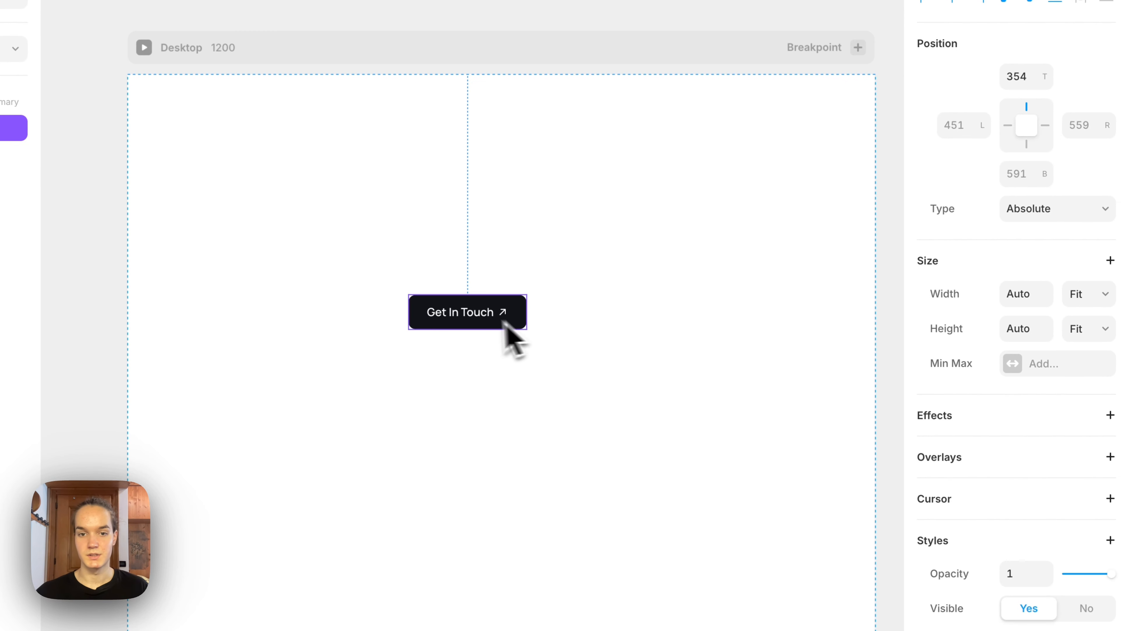
{"action": "left_click_drag", "start_coordinate": [503, 321], "coordinate": [499, 343]}
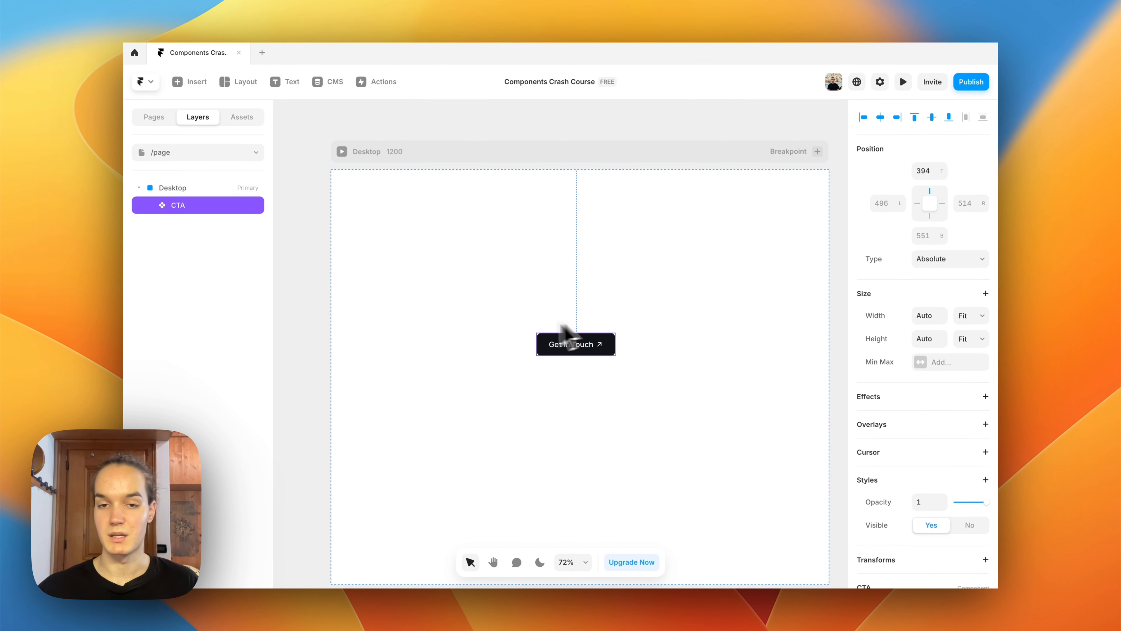
Step: Duplicate the CTA button, place the copy directly below the original in vertical alignment, and deselect it
{"action": "key", "text": "super+d"}
{"action": "left_click_drag", "start_coordinate": [581, 358], "coordinate": [576, 382]}
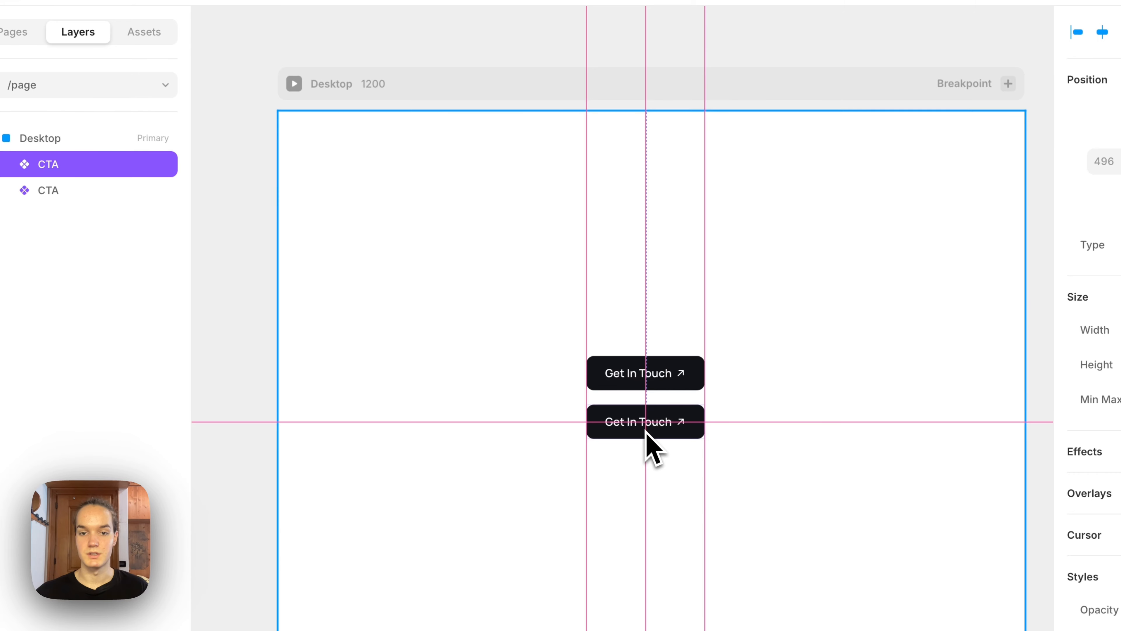
{"action": "left_click_drag", "start_coordinate": [645, 430], "coordinate": [646, 432]}
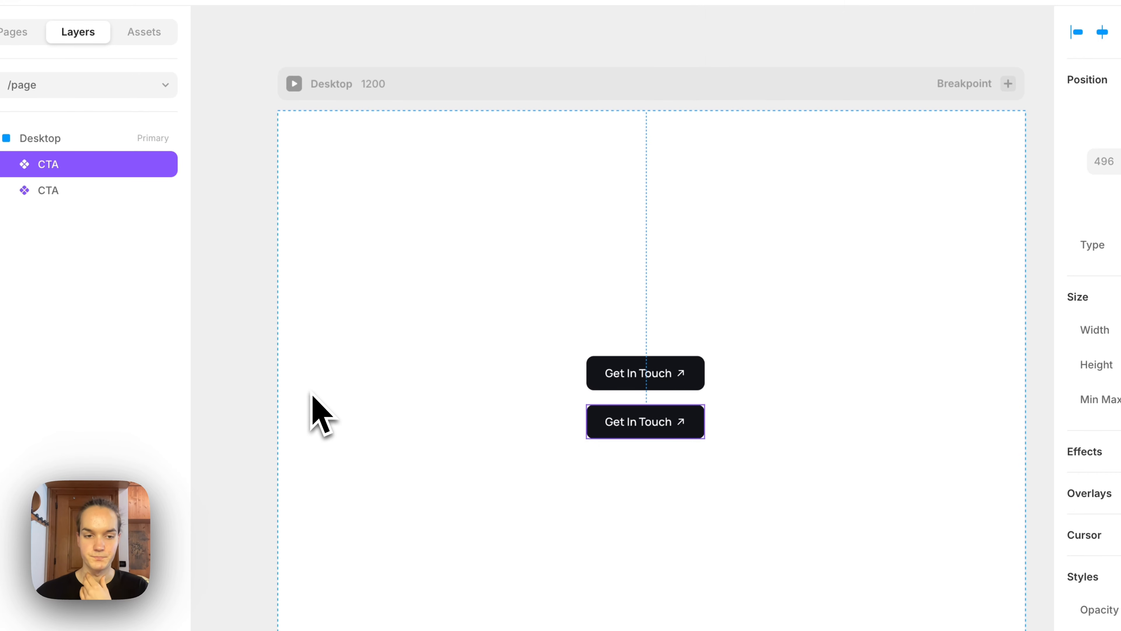
{"action": "left_click", "coordinate": [266, 391]}
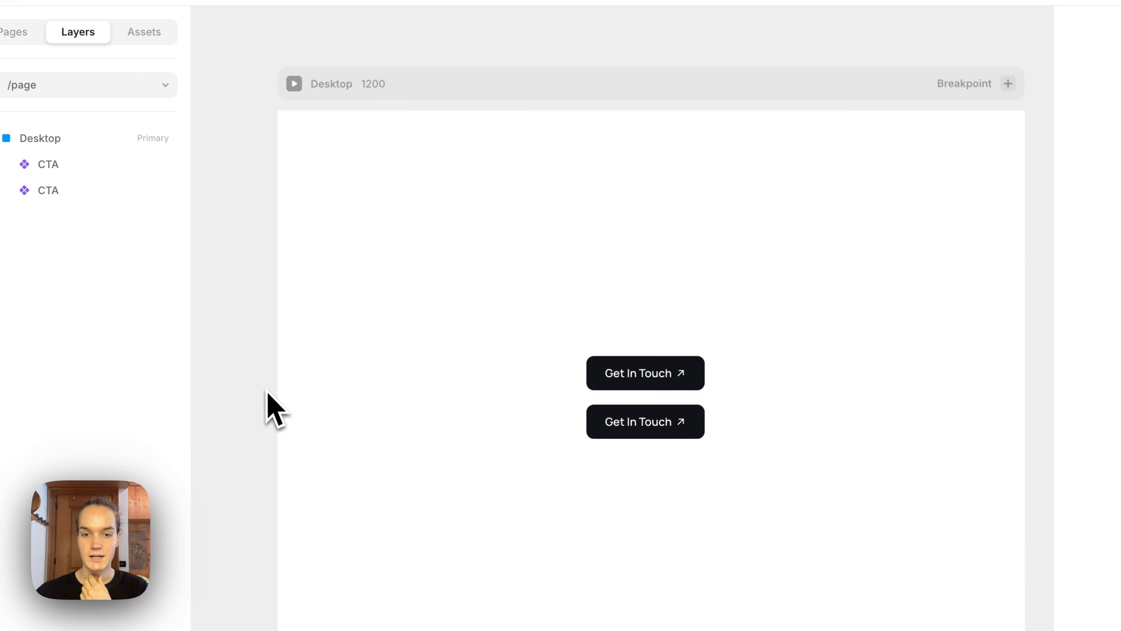
Step: Open the CTA component from the upper button, return to the page, and open it again from the lower one
{"action": "double_click", "coordinate": [628, 383]}
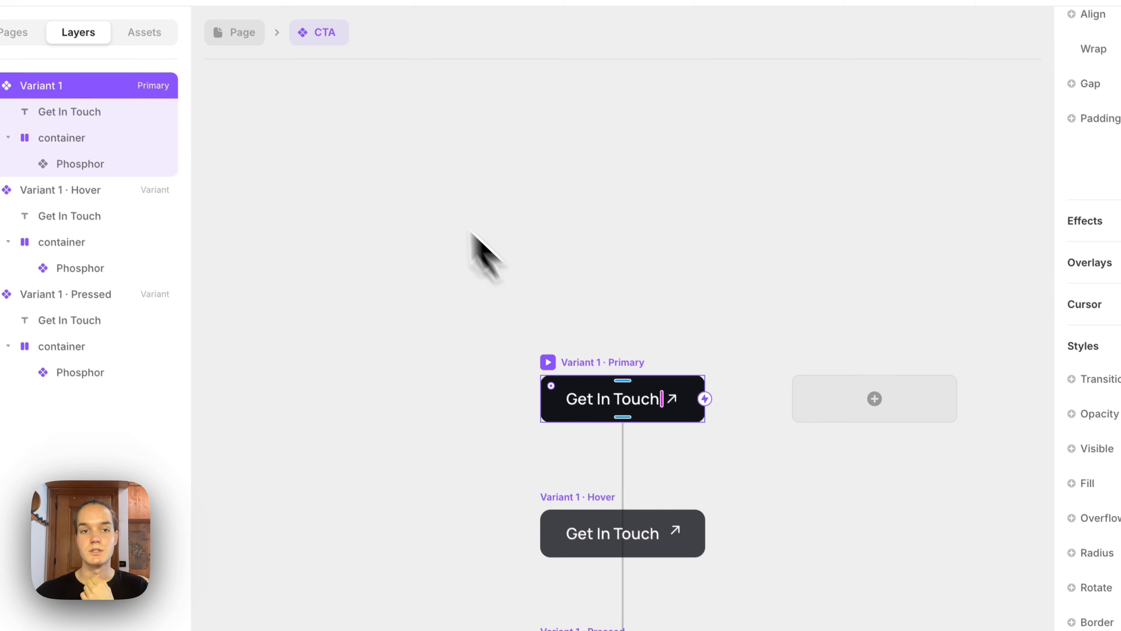
{"action": "left_click", "coordinate": [238, 32]}
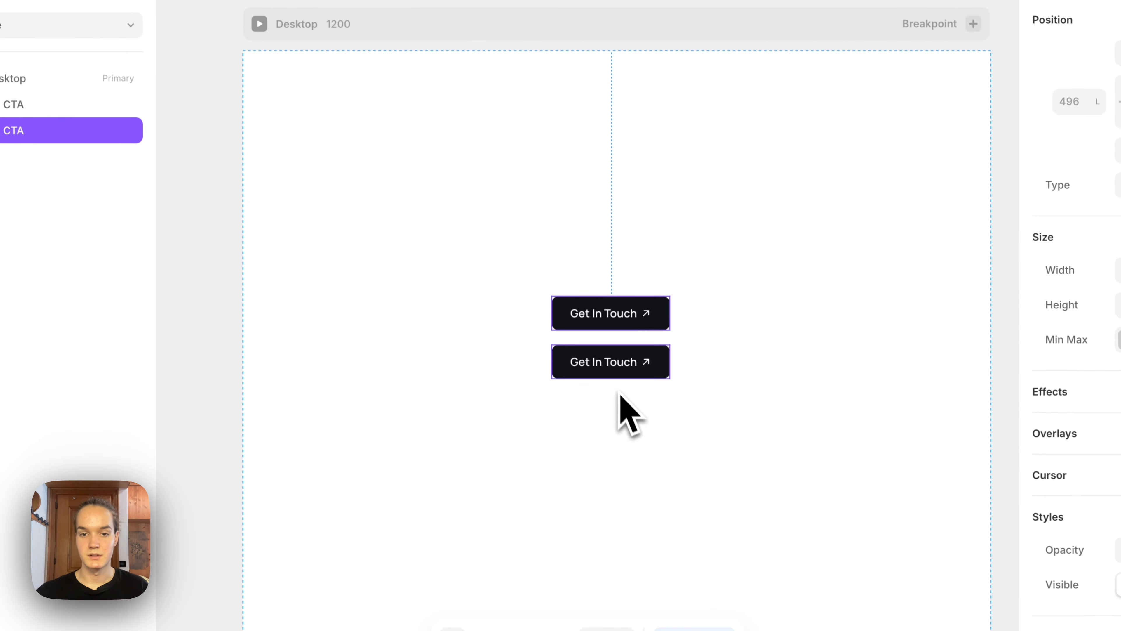
{"action": "left_click", "coordinate": [616, 388]}
{"action": "double_click", "coordinate": [616, 389]}
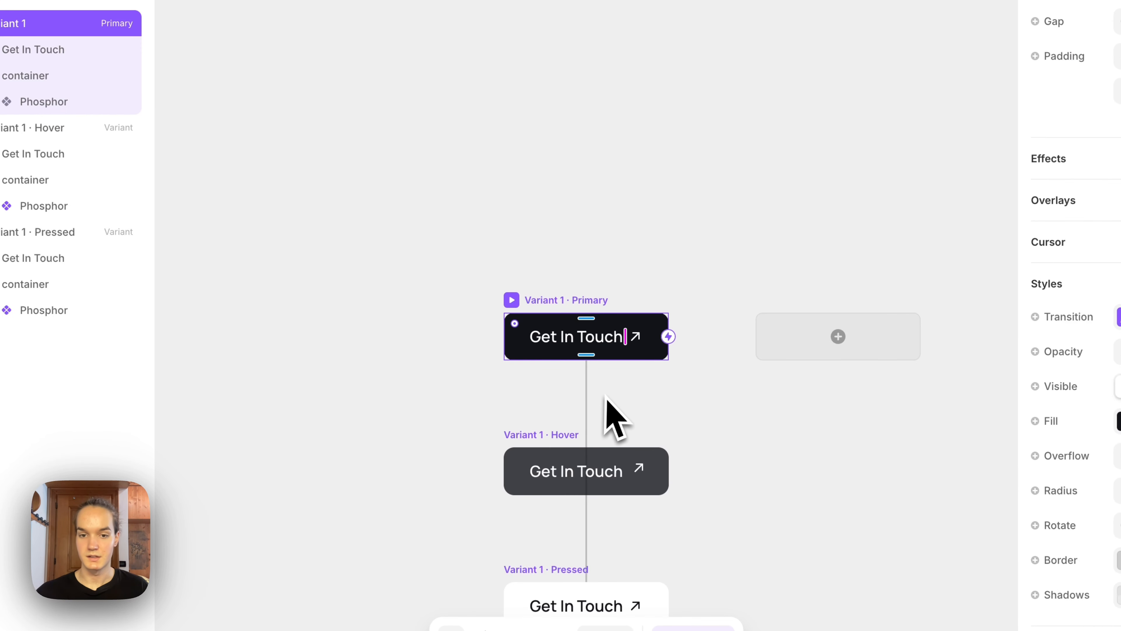
Step: Try "Purchare" as the primary variant's button text, and replace it with "Book A Demo"
{"action": "scroll", "coordinate": [587, 406], "scroll_direction": "up", "scroll_amount": 3}
{"action": "triple_click", "coordinate": [571, 325]}
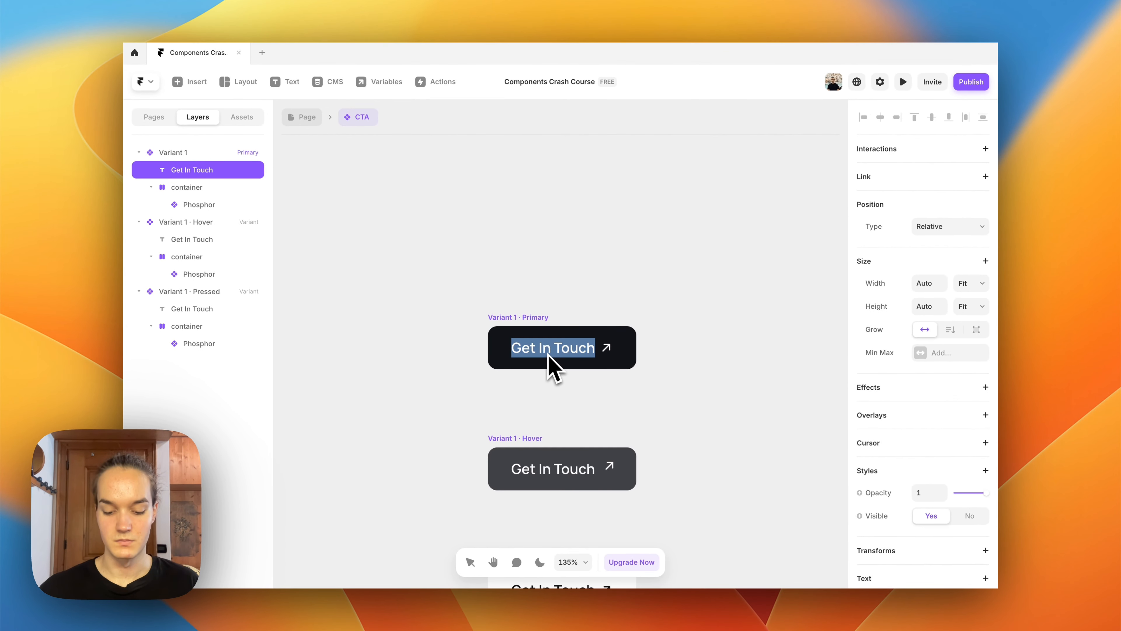
{"action": "type", "text": "Purchare"}
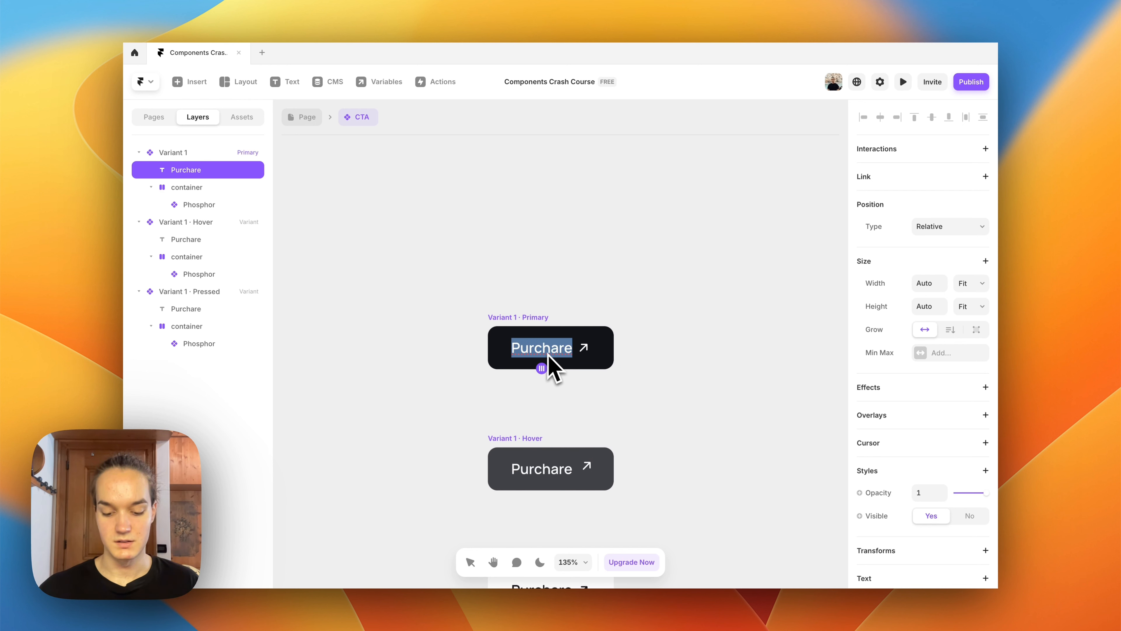
{"action": "type", "text": "P"}
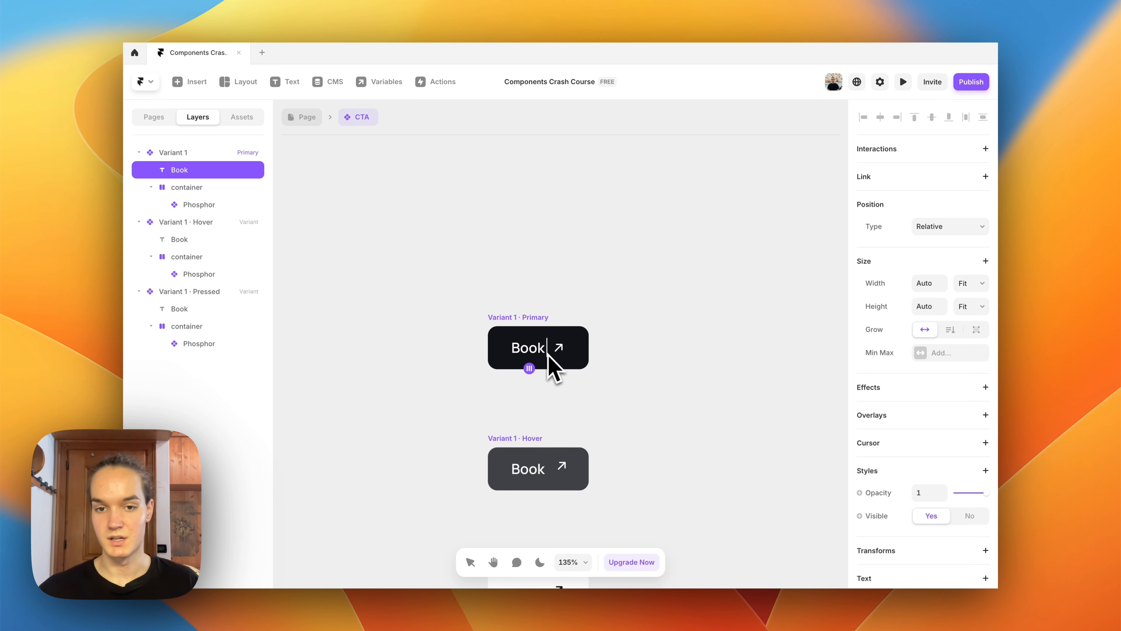
{"action": "type", "text": "ook A Demo"}
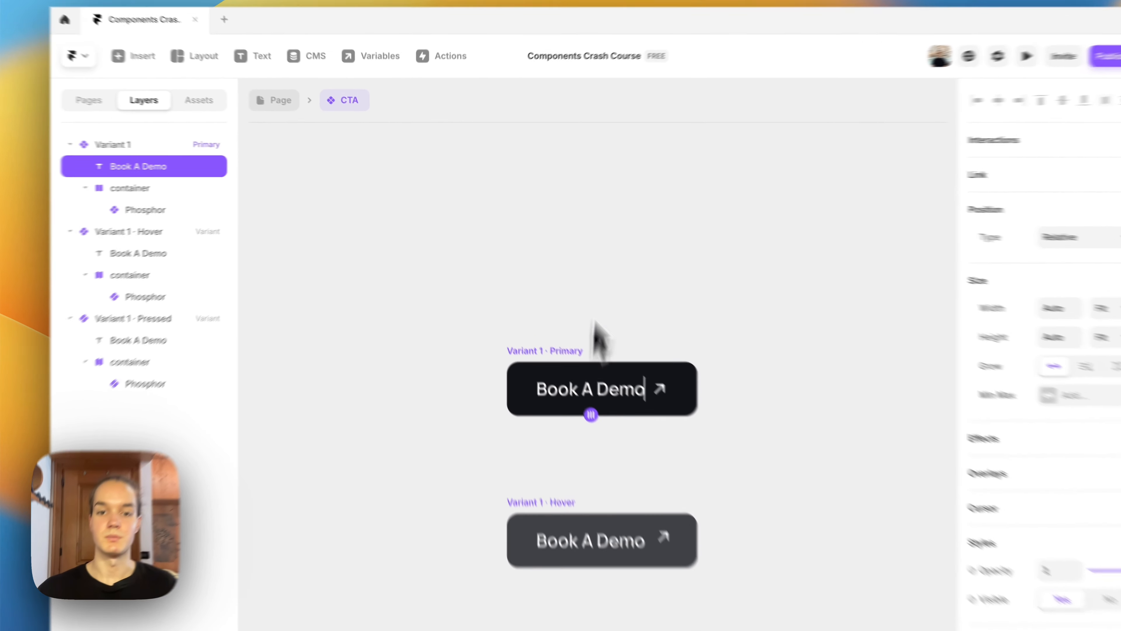
{"action": "left_click", "coordinate": [564, 216]}
{"action": "left_click", "coordinate": [564, 212]}
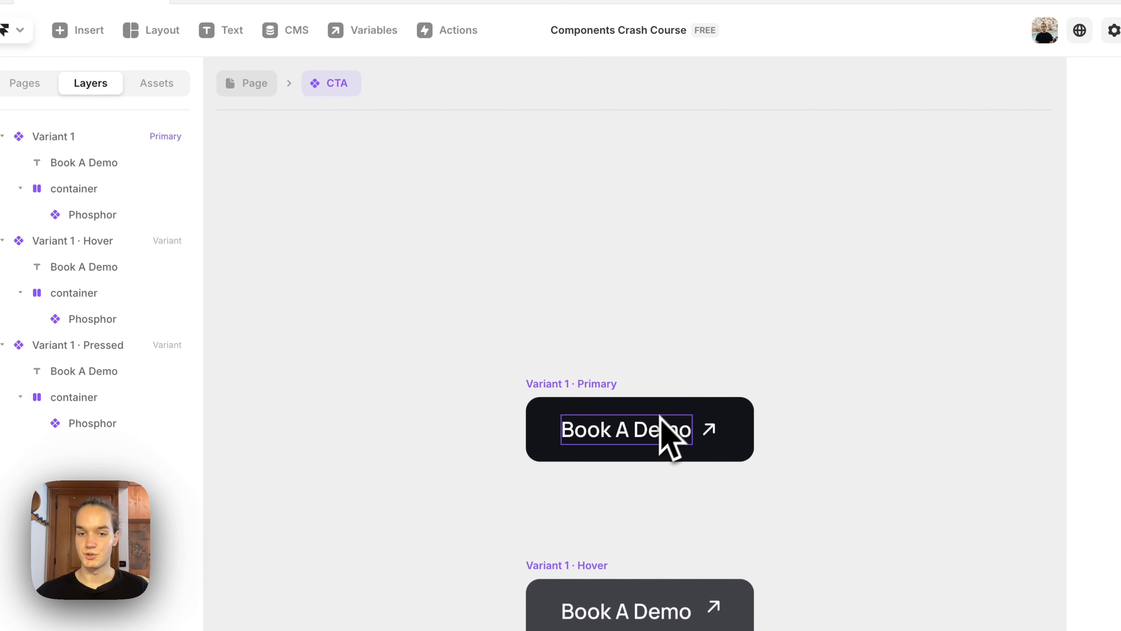
Step: Return to the Desktop page and compare the labels of the two CTA button instances
{"action": "left_click", "coordinate": [245, 88]}
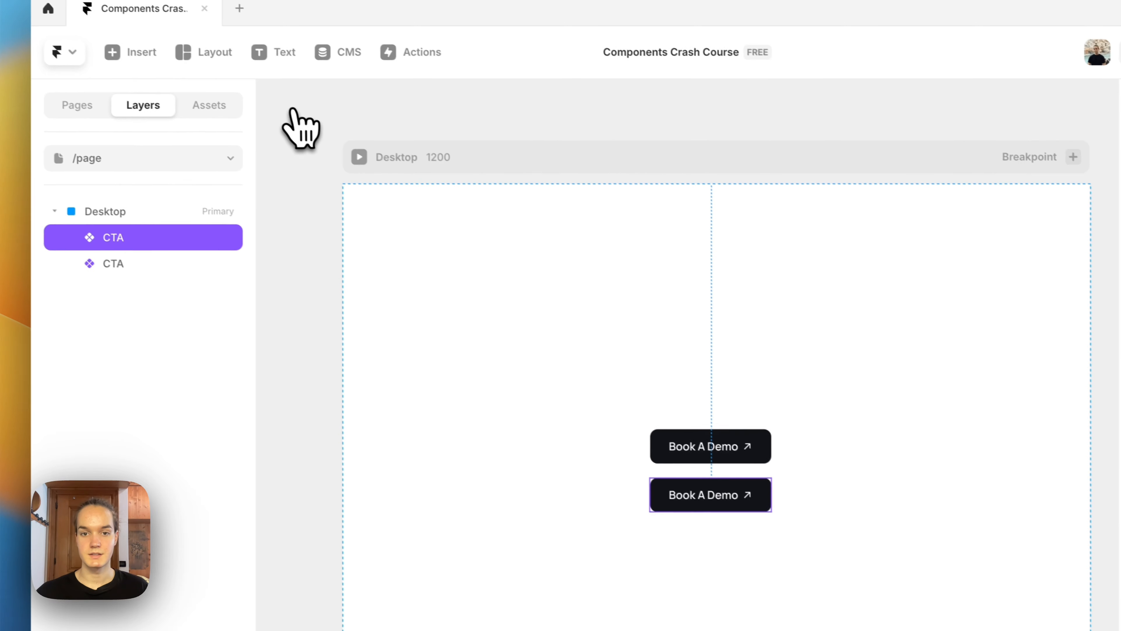
{"action": "scroll", "coordinate": [657, 450], "scroll_direction": "up", "scroll_amount": 3}
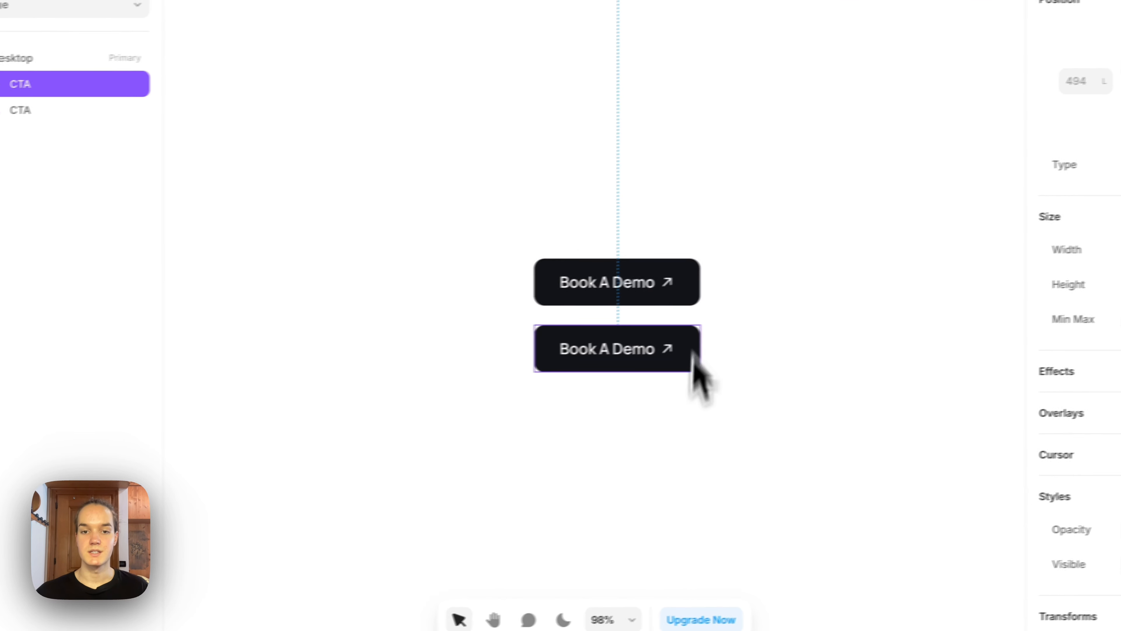
{"action": "left_click", "coordinate": [602, 277]}
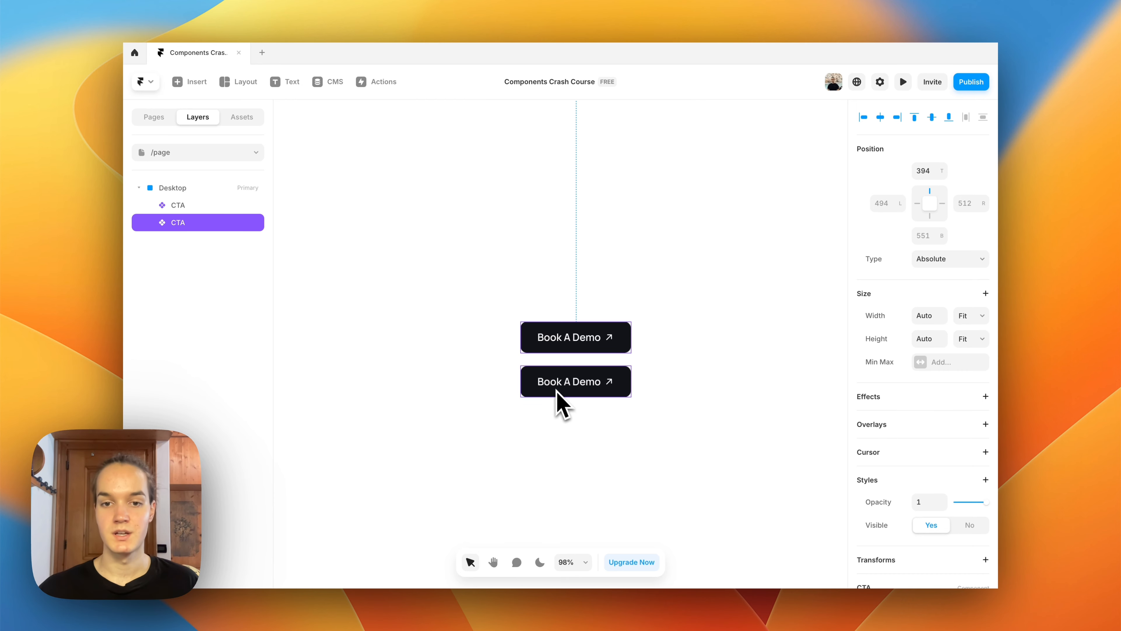
{"action": "left_click", "coordinate": [568, 391]}
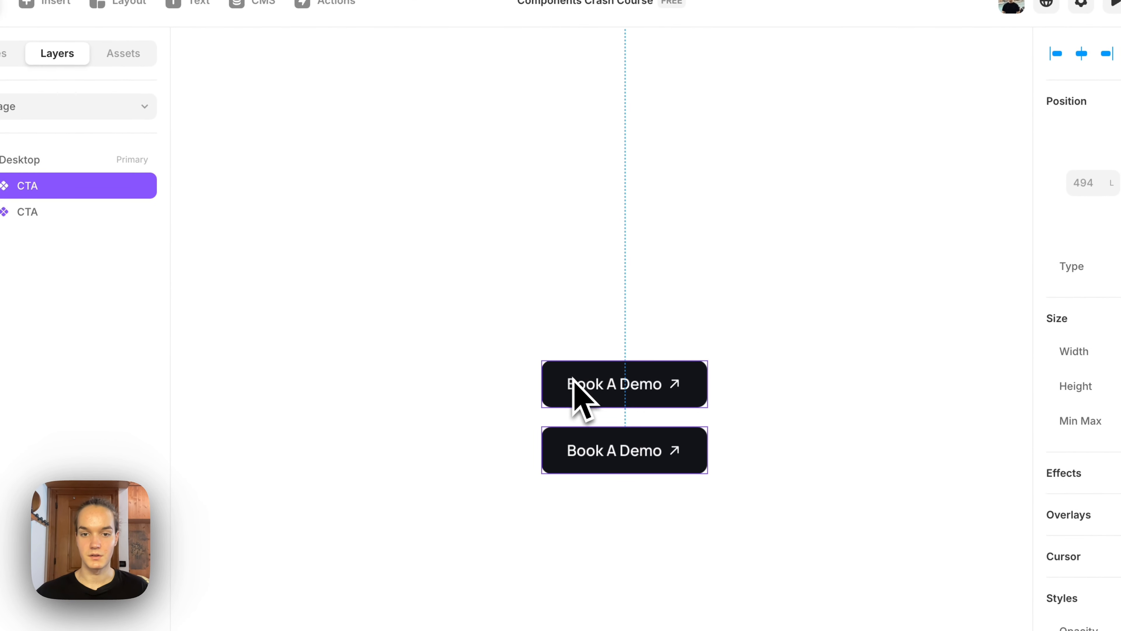
Step: Examine how the page's CTA instances share one component by opening its primary variant and returning to the page
{"action": "double_click", "coordinate": [573, 379]}
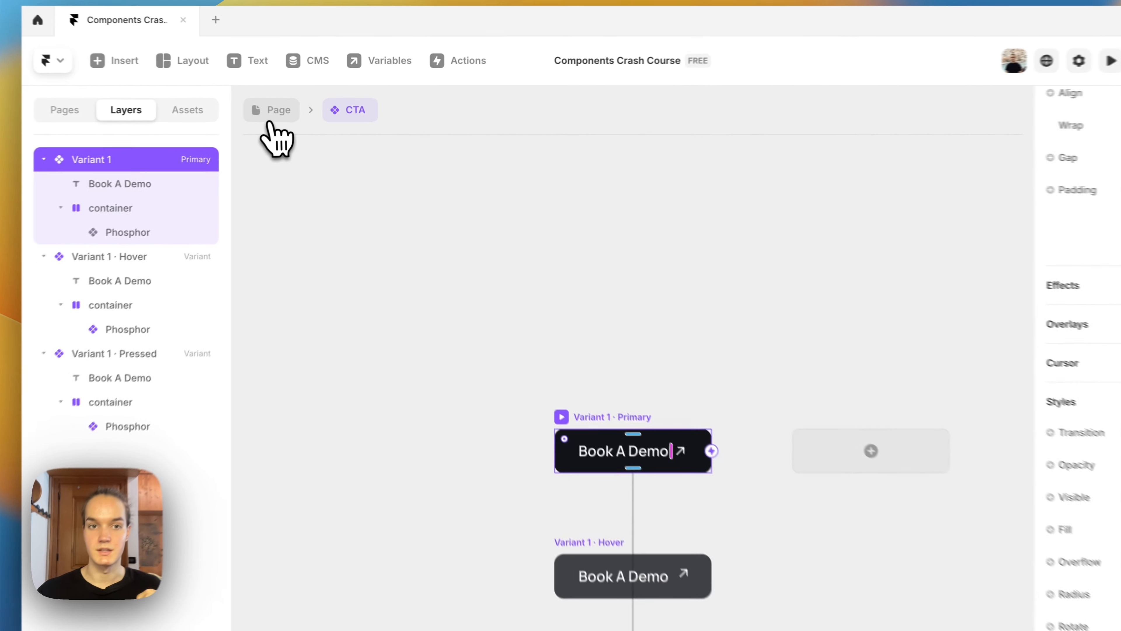
{"action": "left_click", "coordinate": [308, 117]}
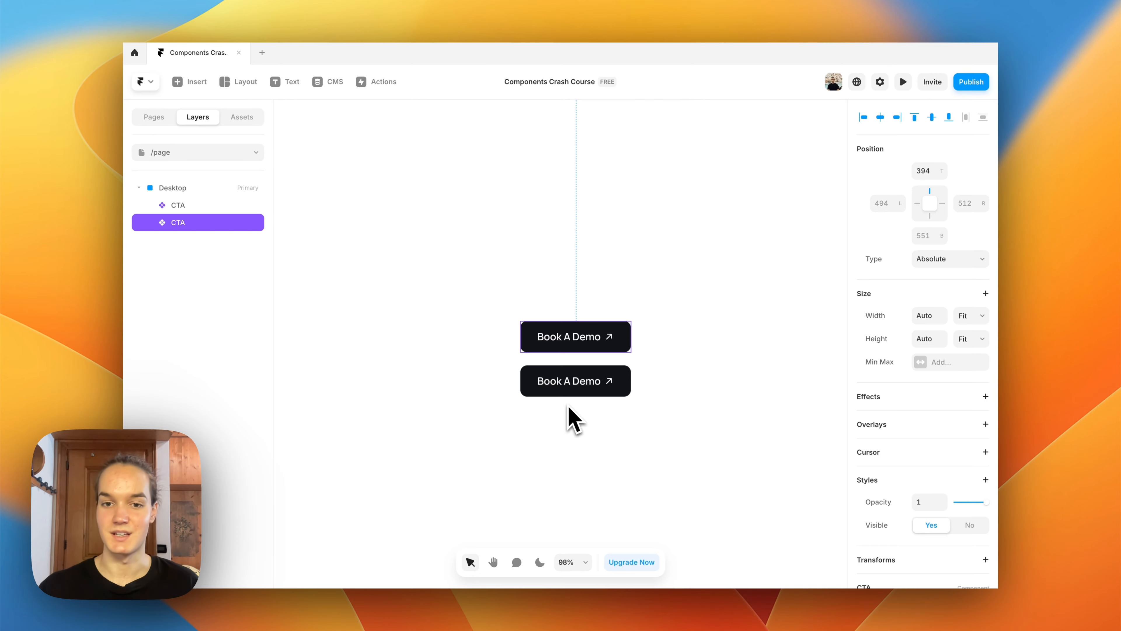
{"action": "left_click", "coordinate": [494, 373]}
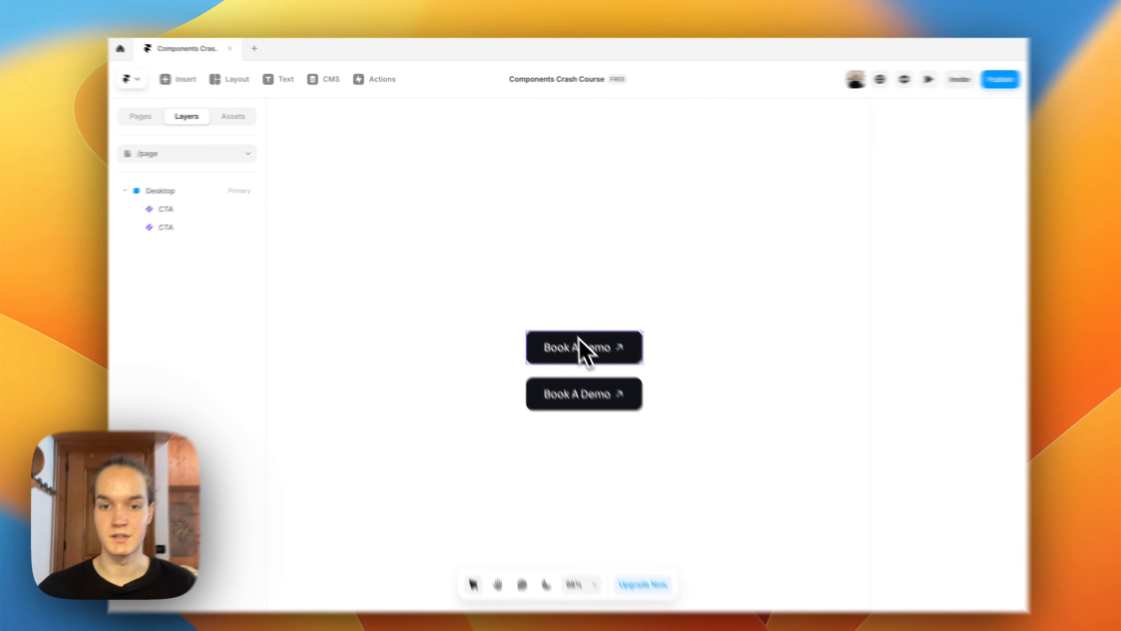
{"action": "double_click", "coordinate": [568, 333]}
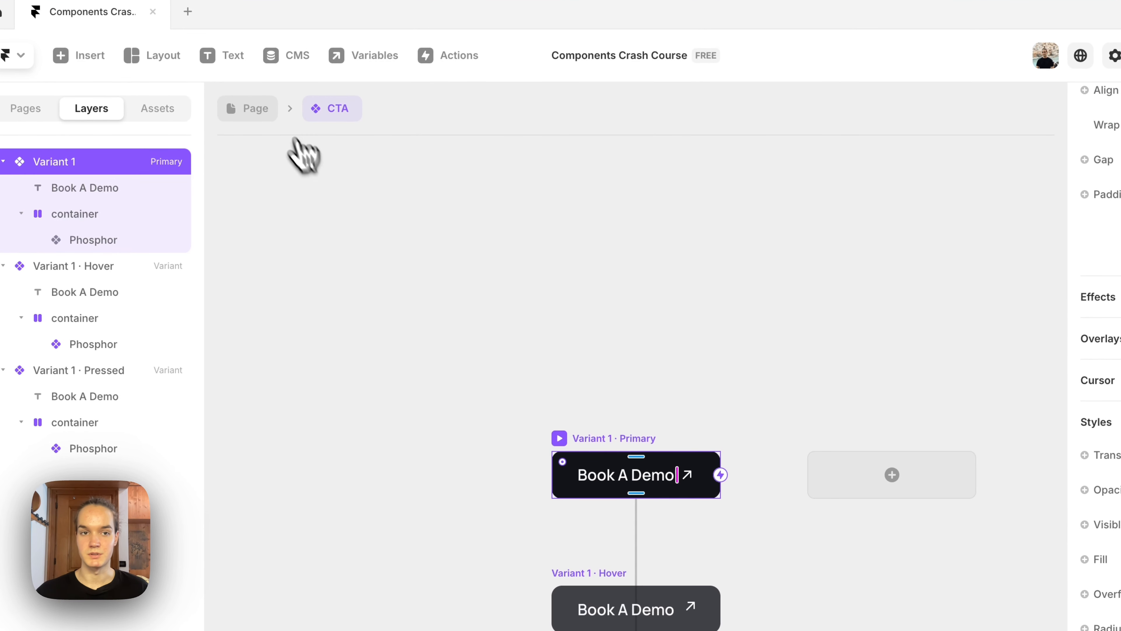
{"action": "left_click", "coordinate": [274, 115]}
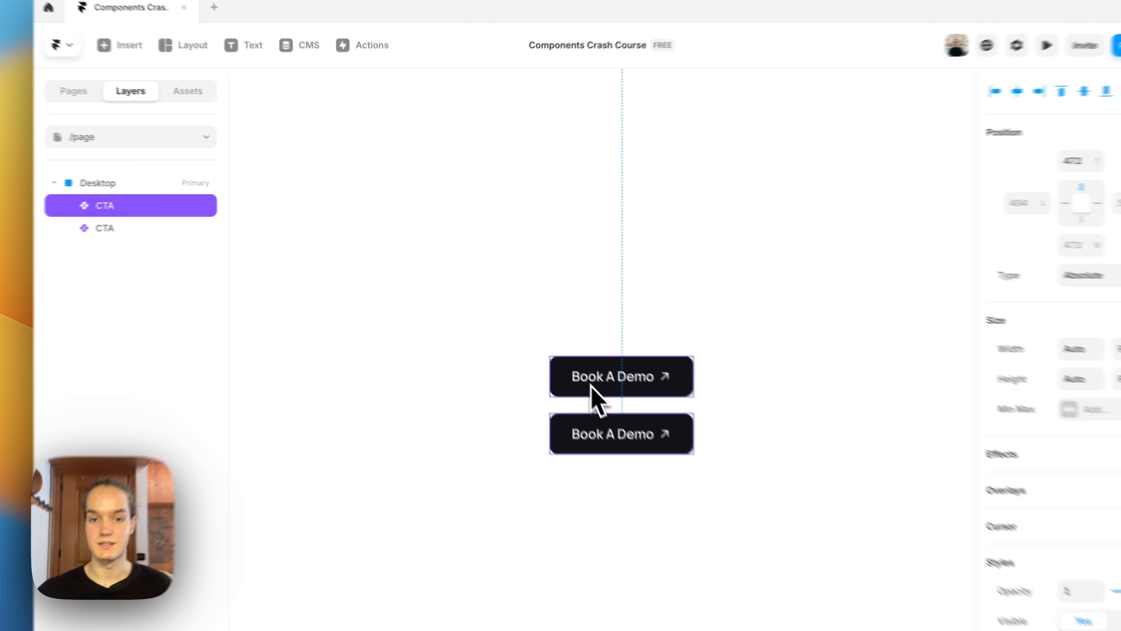
{"action": "double_click", "coordinate": [554, 354]}
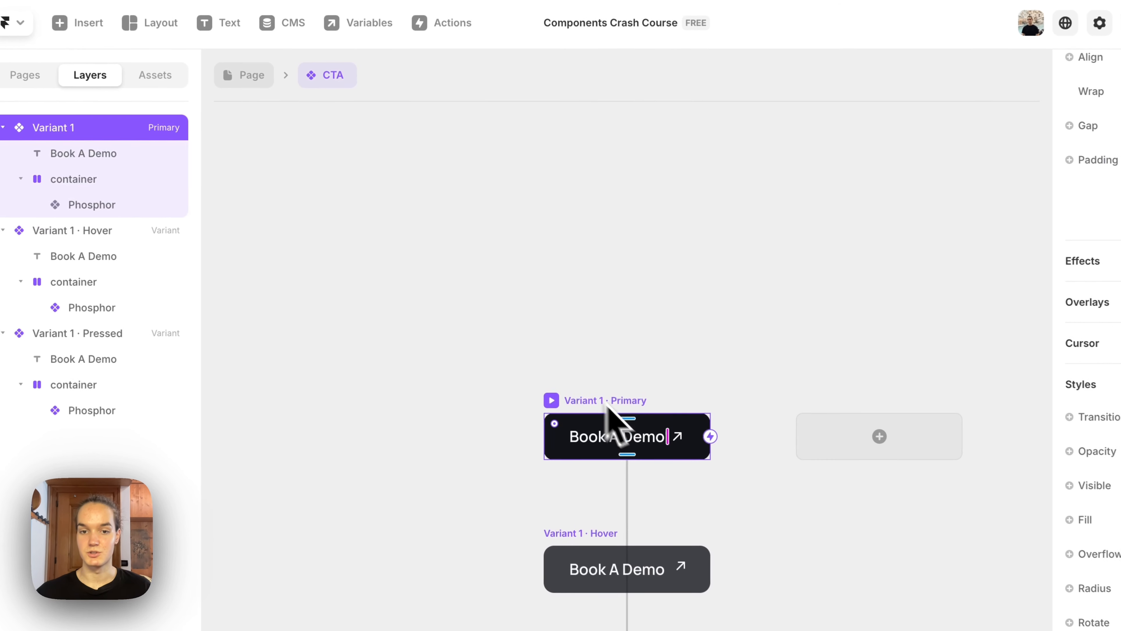
{"action": "double_click", "coordinate": [533, 365]}
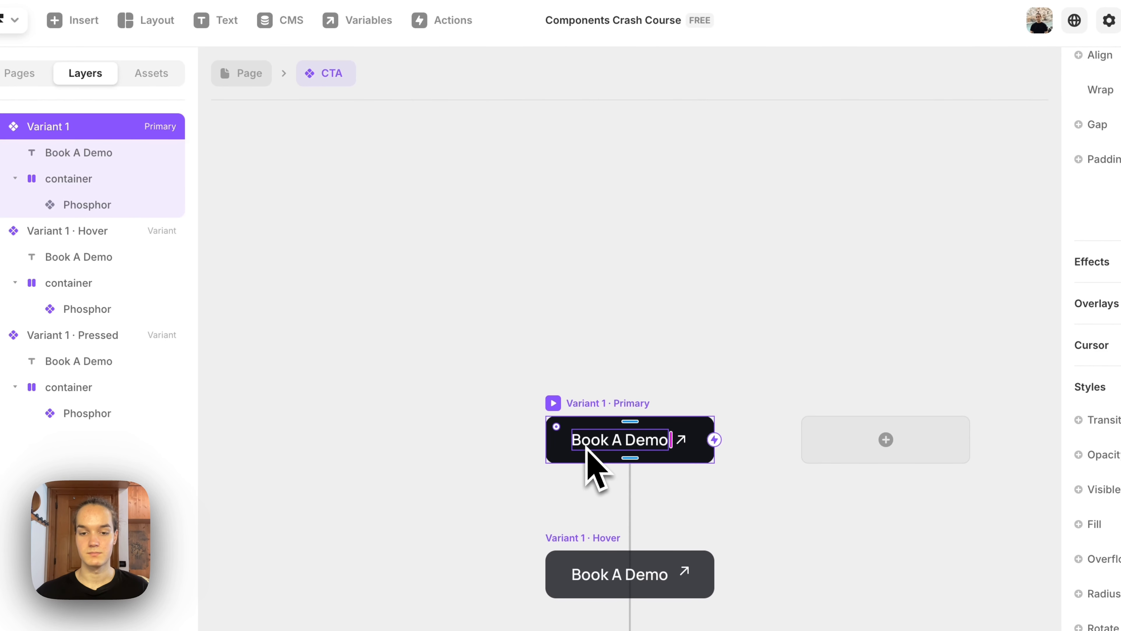
{"action": "left_click", "coordinate": [254, 79]}
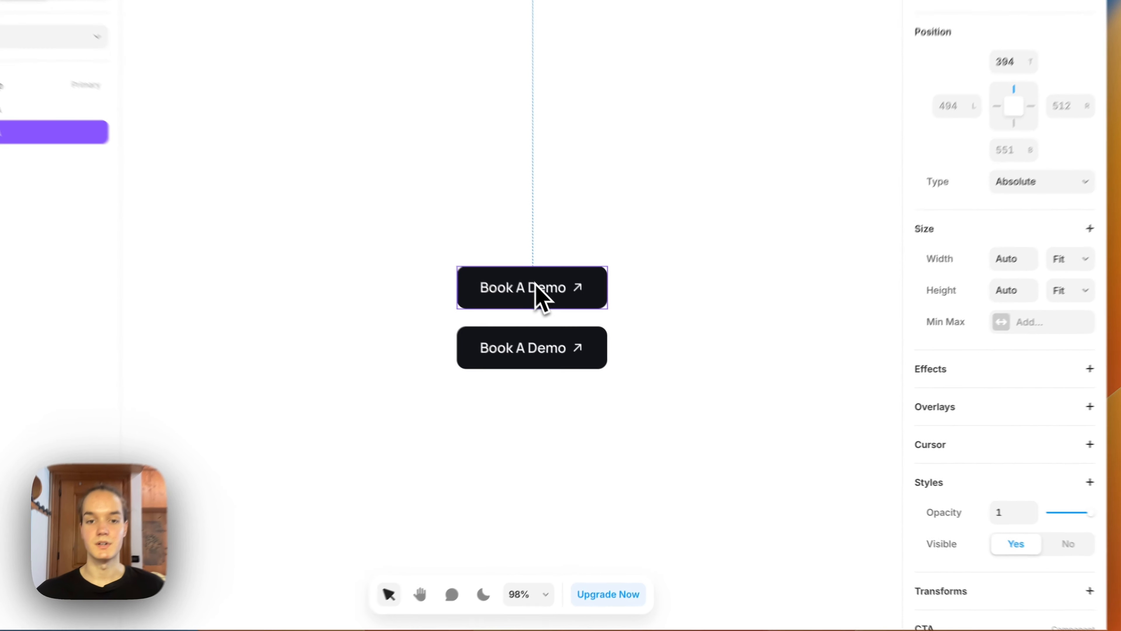
Step: Create a plain text variable named "copy" for the content of the primary variant's "Book A Demo" text
{"action": "double_click", "coordinate": [577, 340]}
{"action": "left_click", "coordinate": [560, 368]}
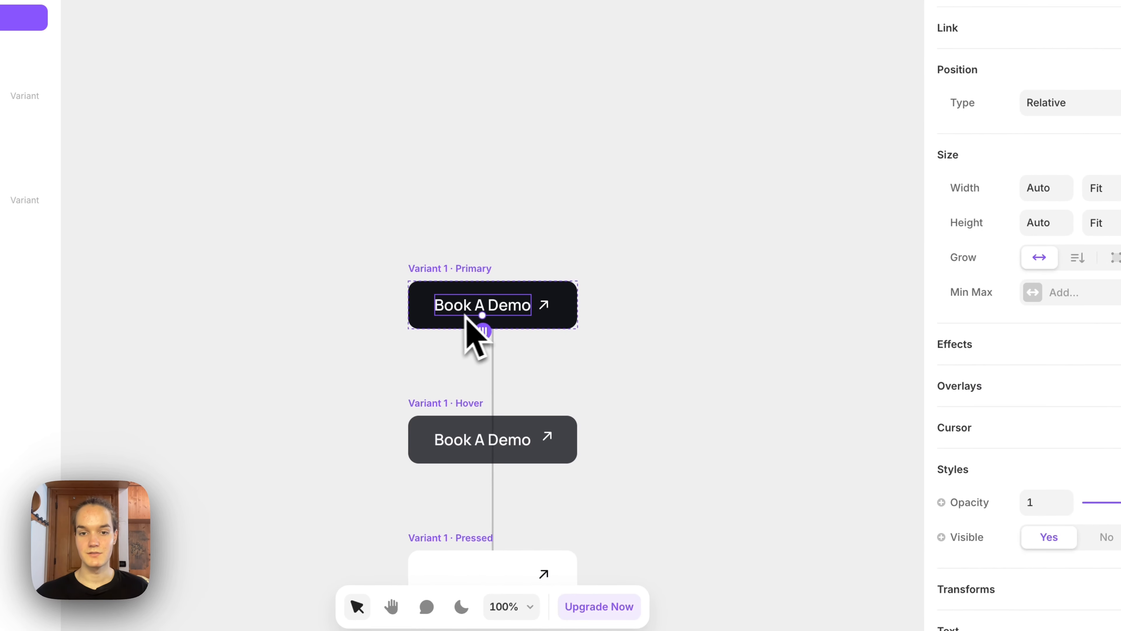
{"action": "scroll", "coordinate": [1029, 466], "scroll_direction": "down", "scroll_amount": 10}
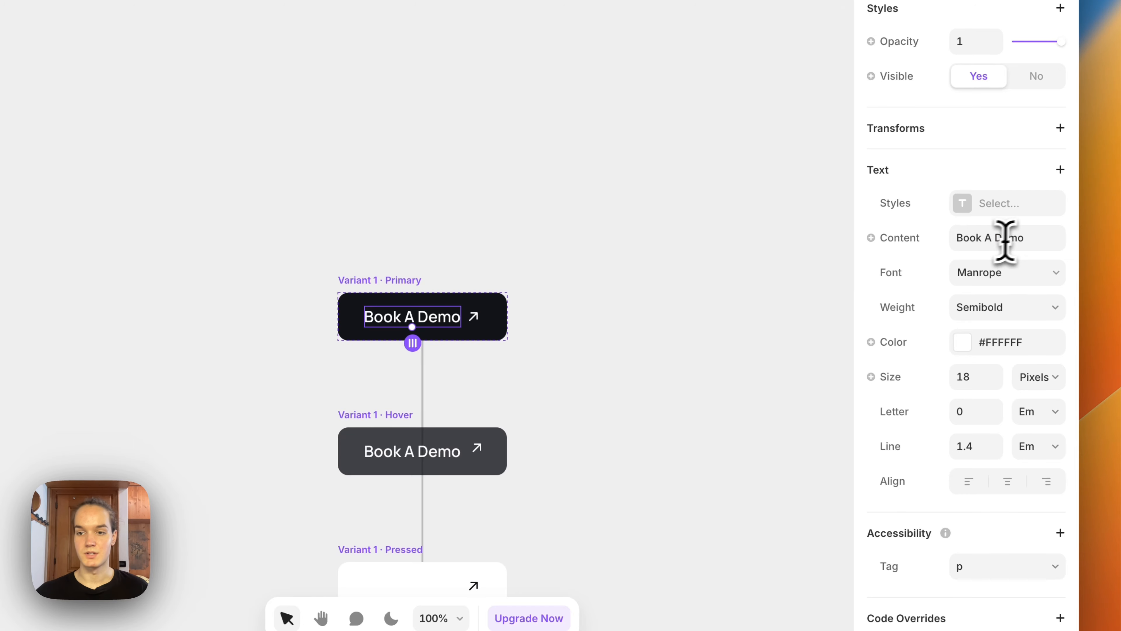
{"action": "left_click", "coordinate": [1005, 240]}
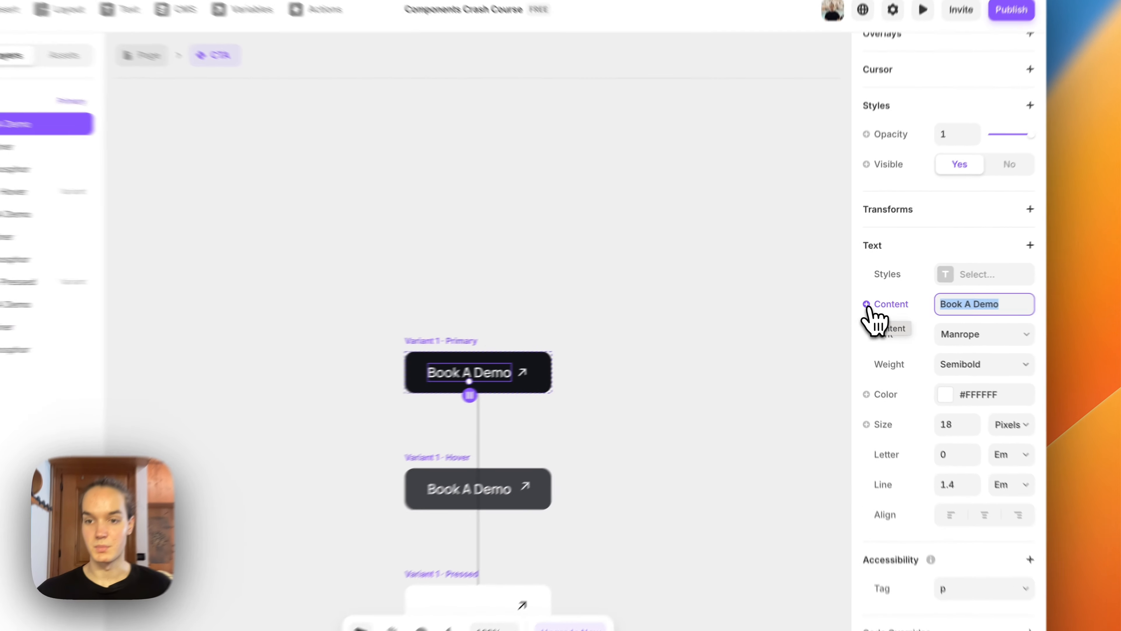
{"action": "left_click", "coordinate": [859, 309]}
{"action": "mouse_move", "coordinate": [893, 331]}
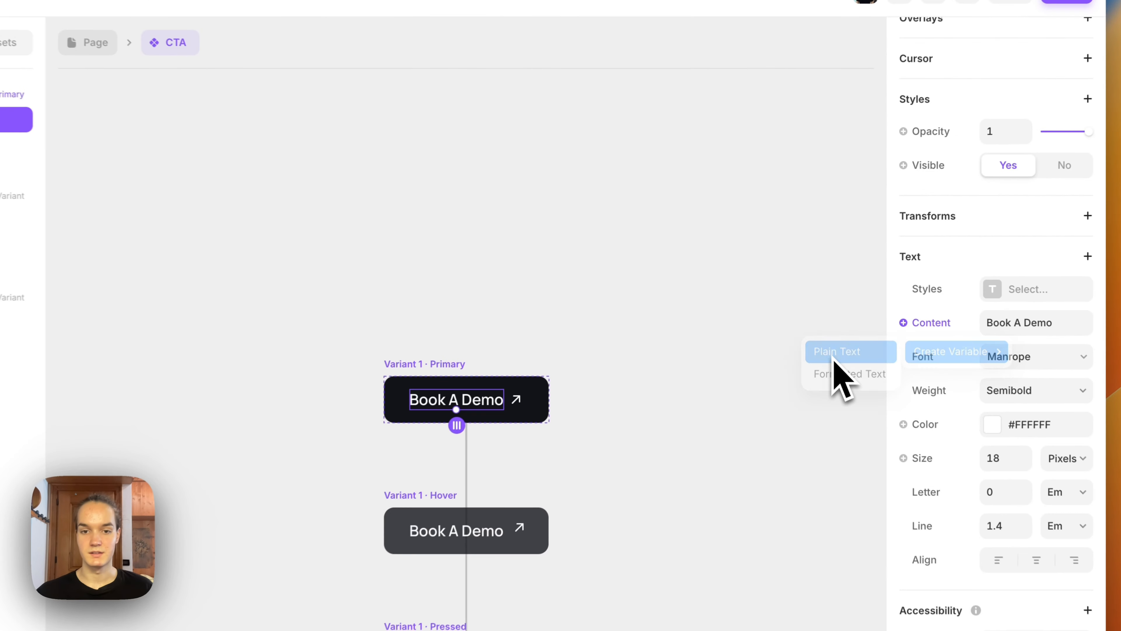
{"action": "left_click", "coordinate": [814, 332]}
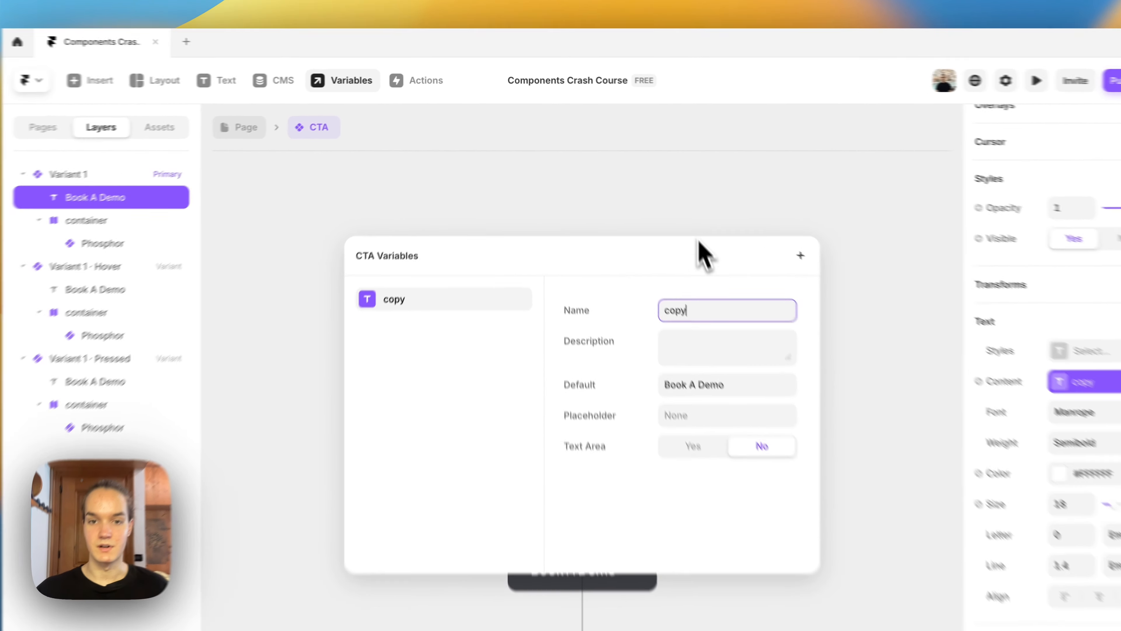
Step: Return to the page and locate the upper CTA instance's copy property, checking it against the primary variant in the component
{"action": "left_click", "coordinate": [649, 191]}
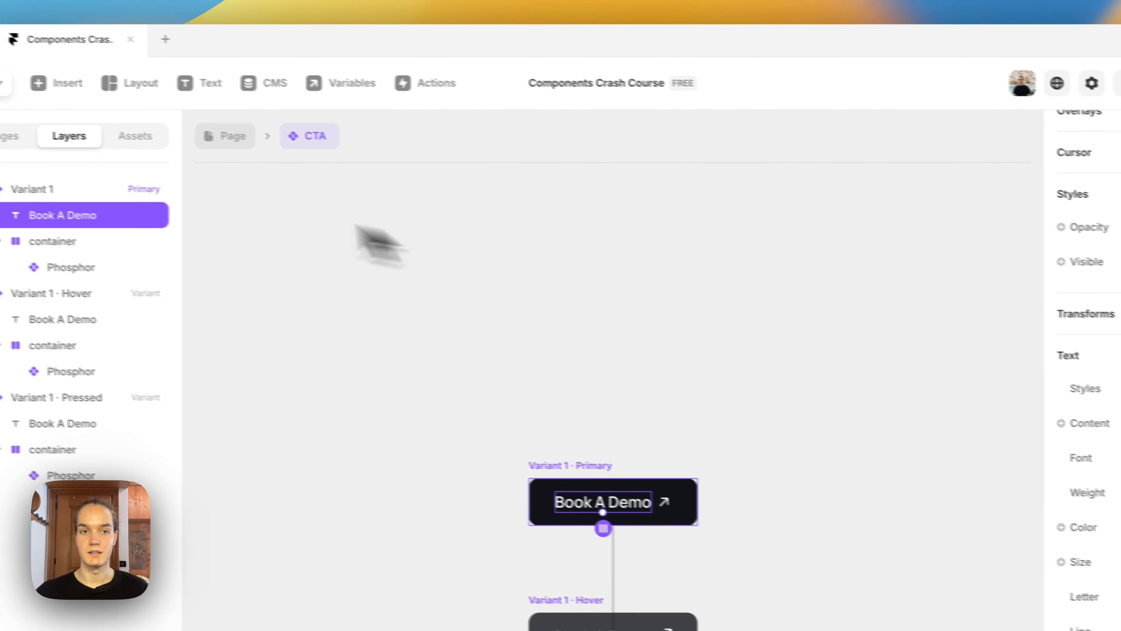
{"action": "left_click", "coordinate": [301, 116]}
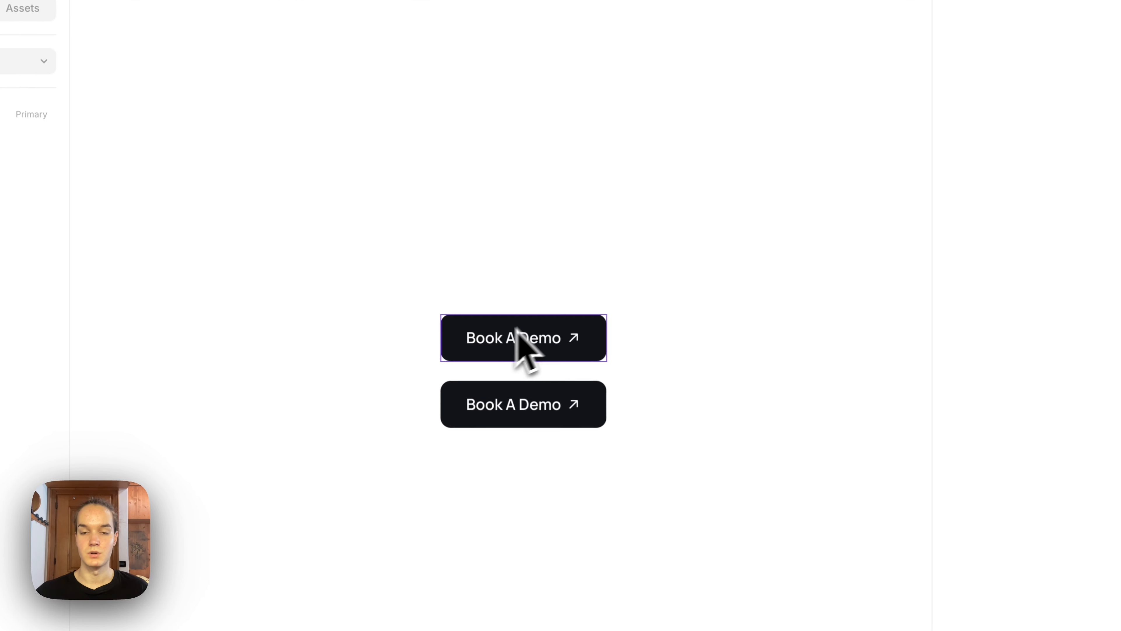
{"action": "left_click", "coordinate": [477, 349]}
{"action": "scroll", "coordinate": [1068, 464], "scroll_direction": "down", "scroll_amount": 5}
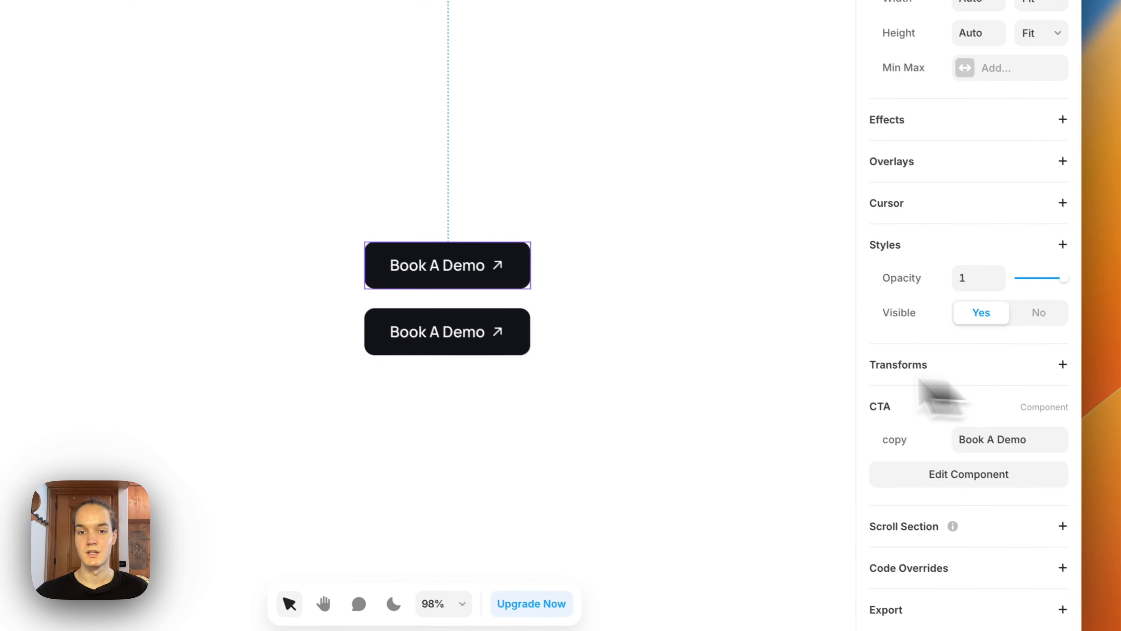
{"action": "double_click", "coordinate": [442, 269]}
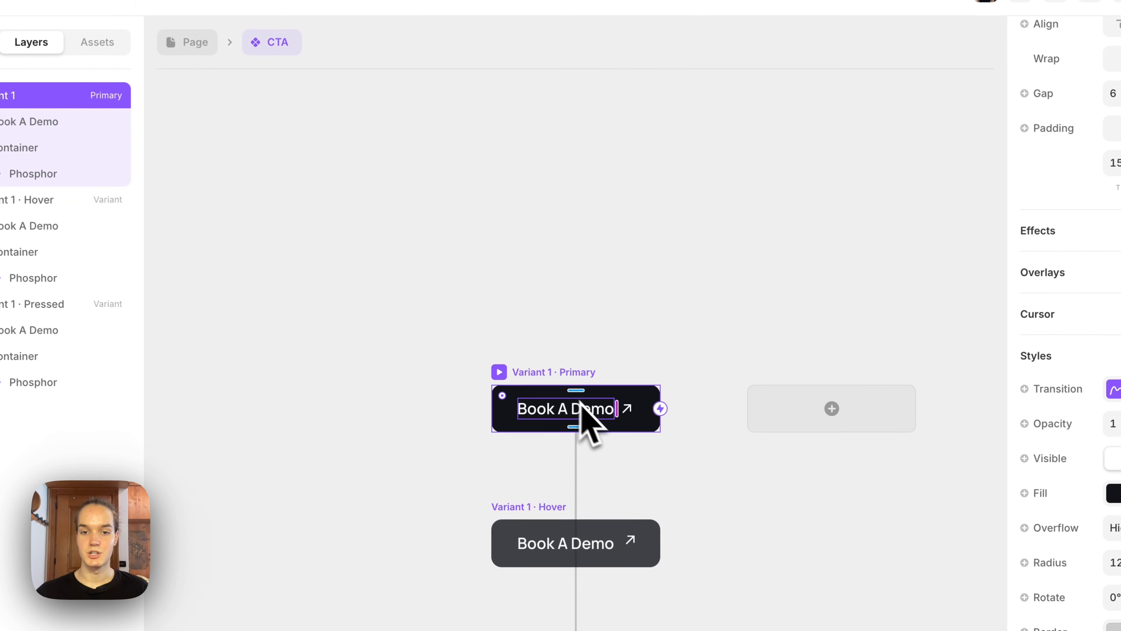
{"action": "left_click", "coordinate": [572, 407]}
{"action": "left_click", "coordinate": [189, 44]}
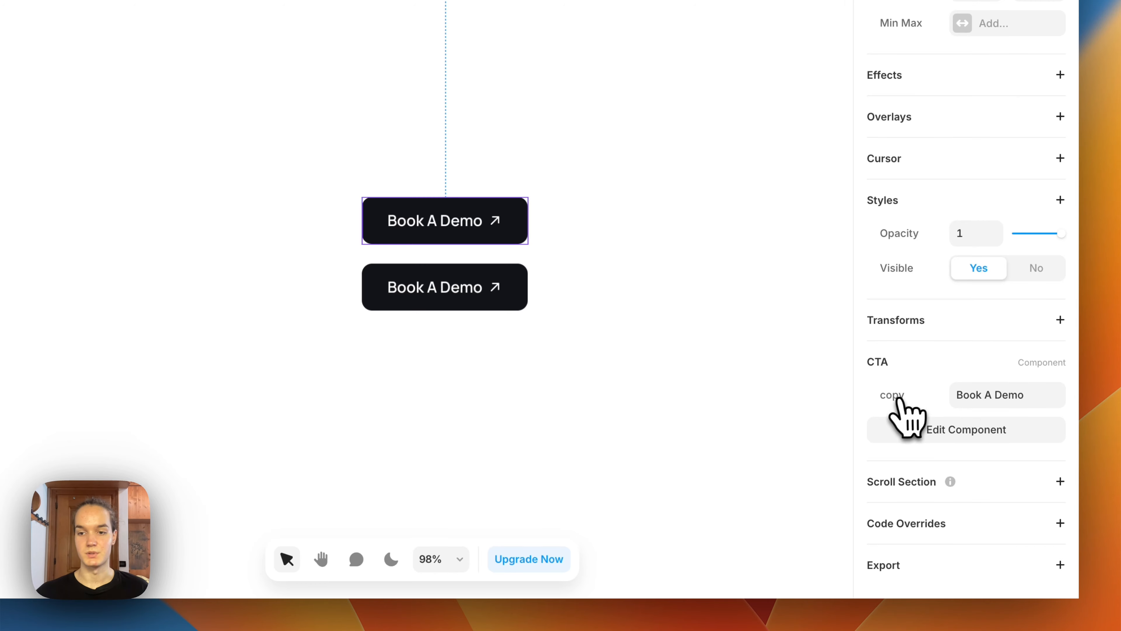
Step: Set the upper CTA instance's copy to "Schedule A Call"
{"action": "left_click", "coordinate": [980, 396]}
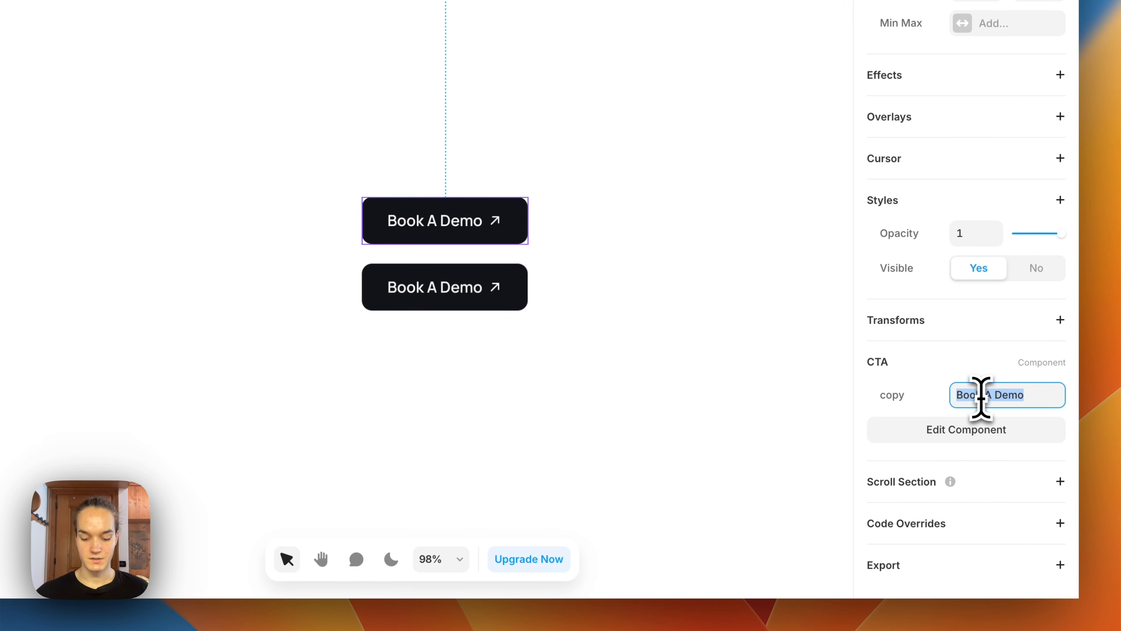
{"action": "type", "text": "Schedule a "}
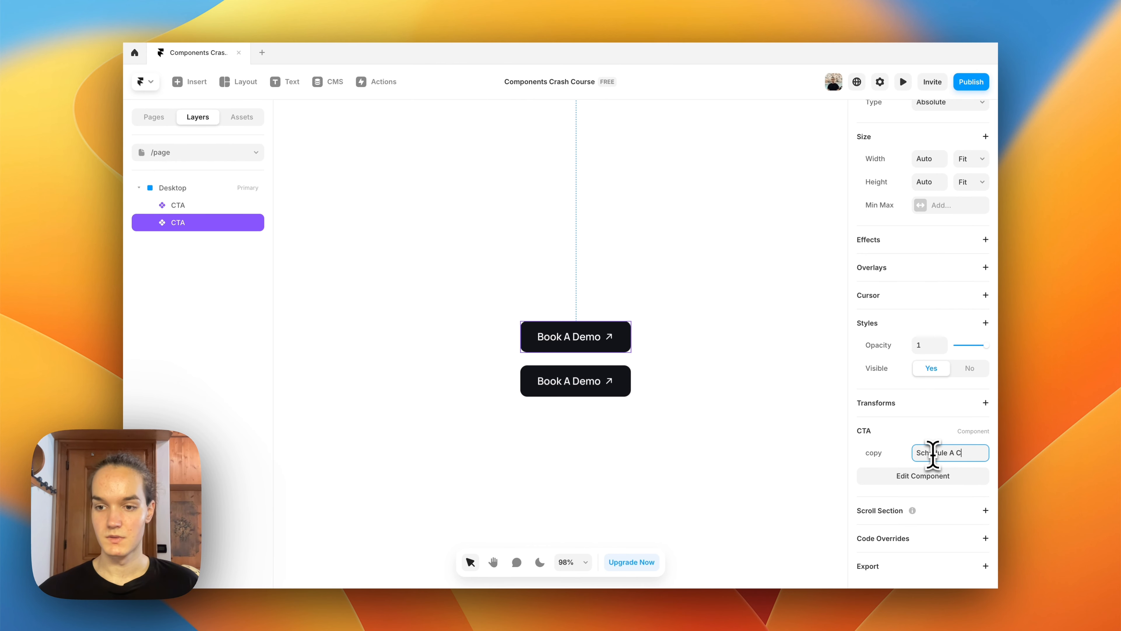
{"action": "type", "text": "Call"}
{"action": "key", "text": "Return"}
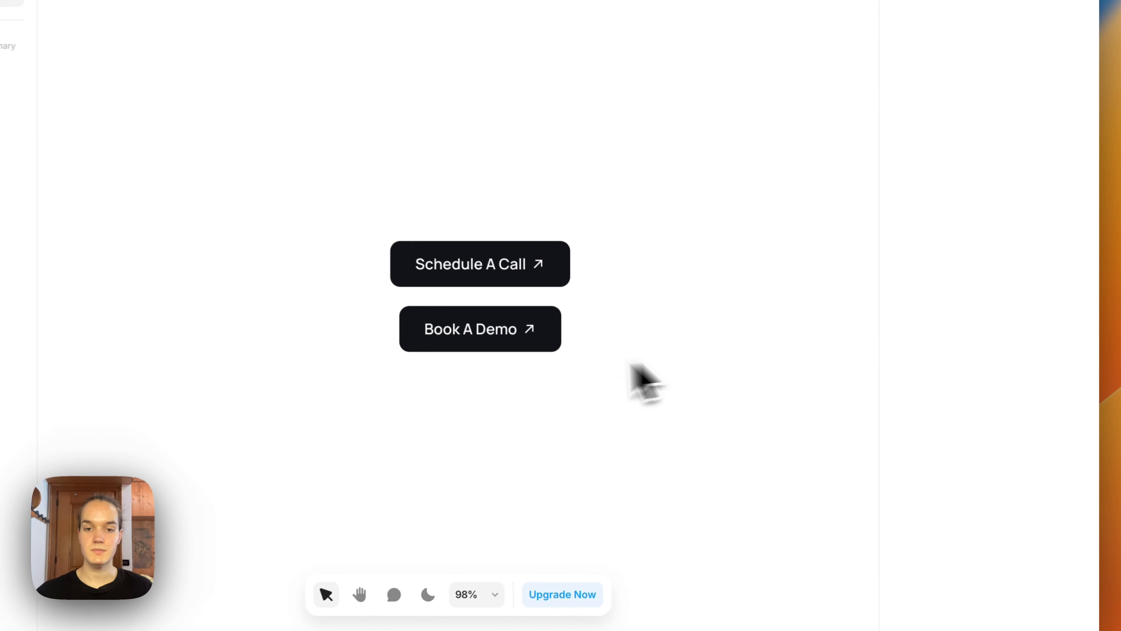
Step: Duplicate the "Schedule A Call" button below the "Book A Demo" button and set the duplicate's copy to "Get In Touch"
{"action": "left_click", "coordinate": [474, 274]}
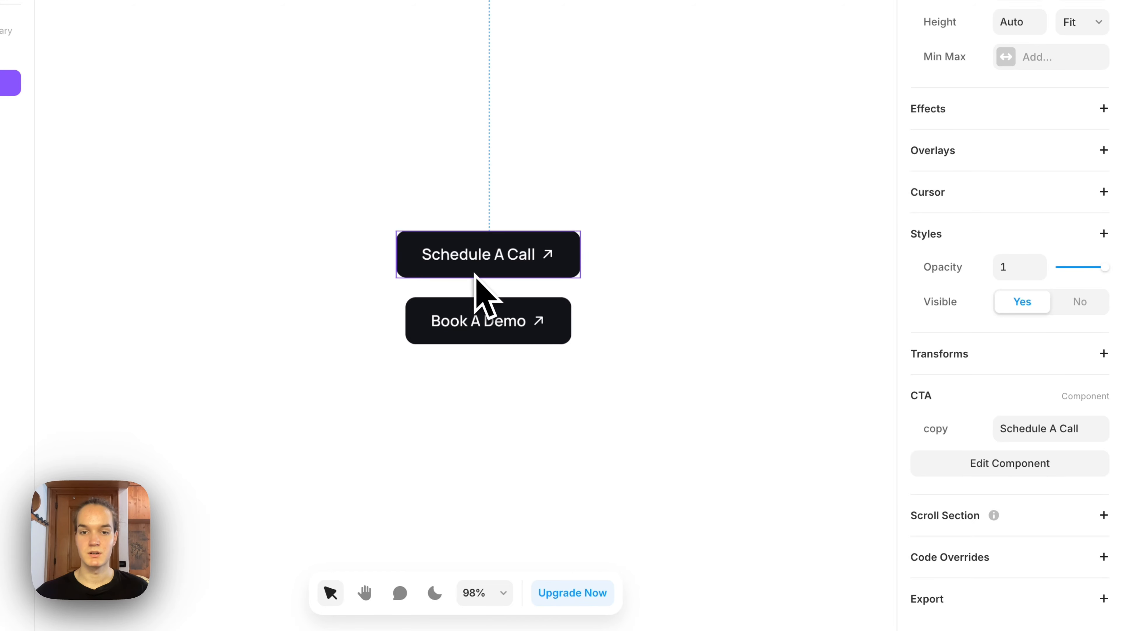
{"action": "left_click_drag", "start_coordinate": [503, 271], "coordinate": [510, 403]}
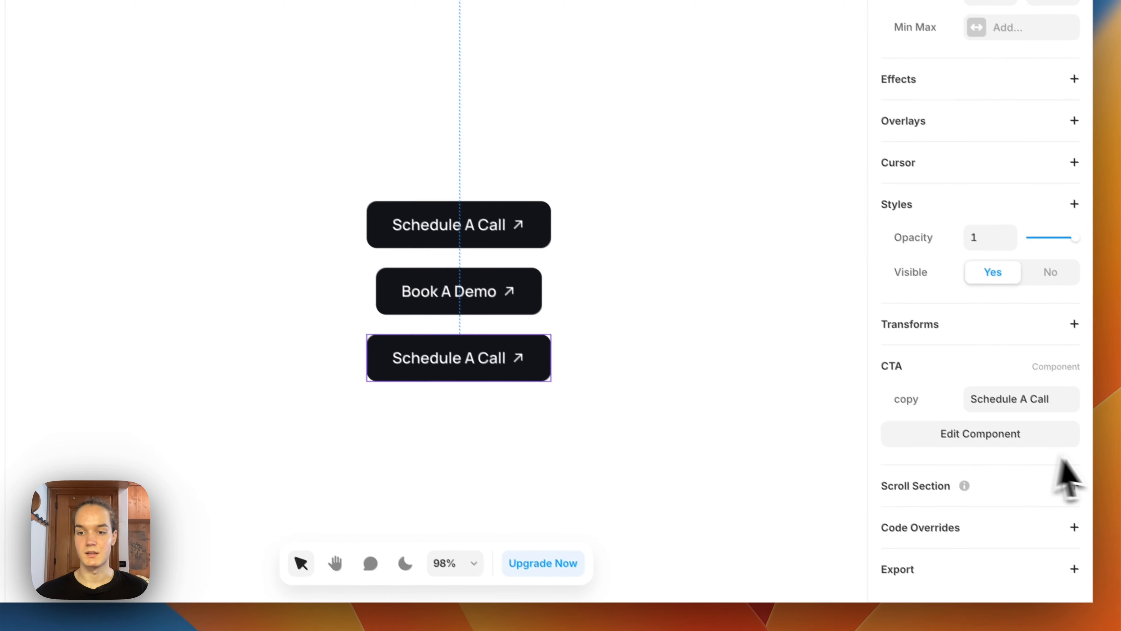
{"action": "left_click", "coordinate": [1028, 398]}
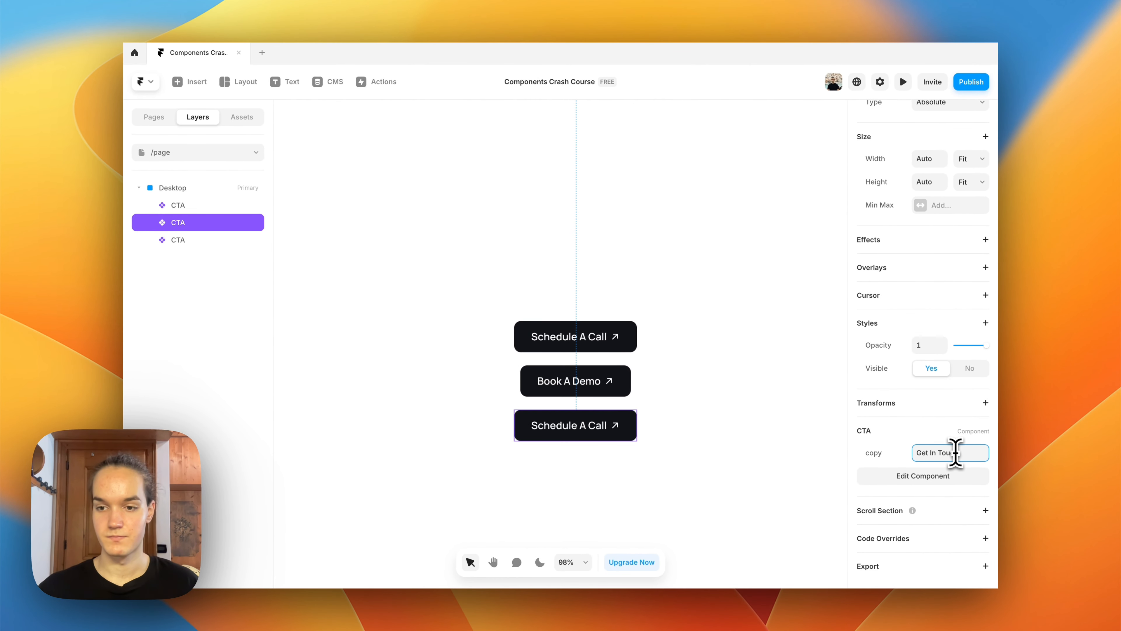
{"action": "type", "text": "Get In Touch"}
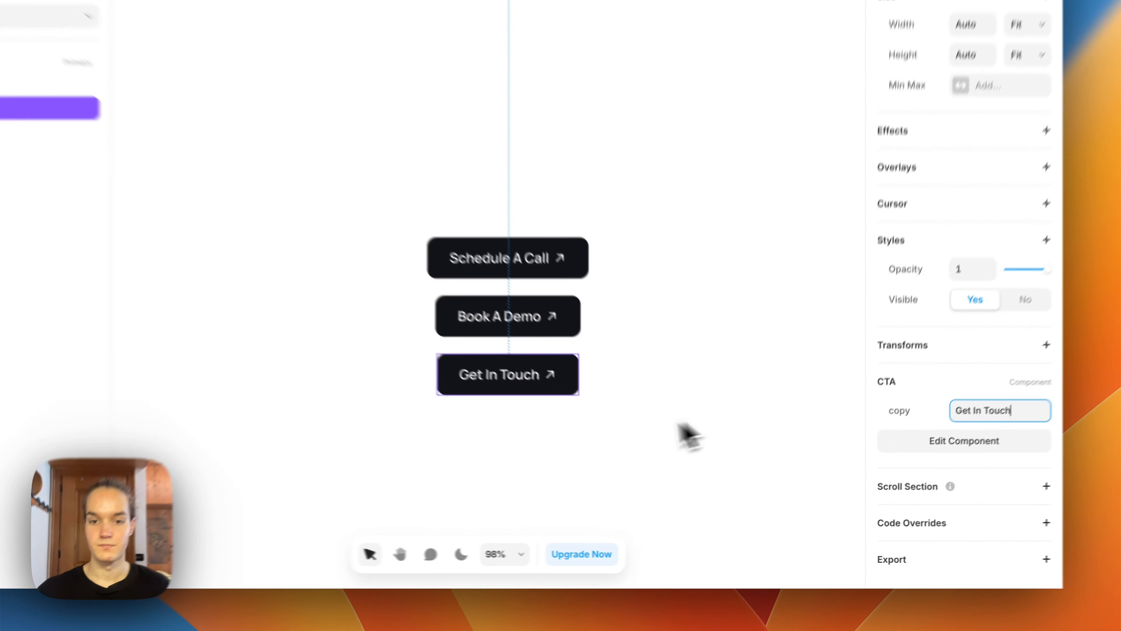
{"action": "key", "text": "Return"}
Step: Duplicate the "Get In Touch" button below itself and set the new instance's copy to "Enroll Now"
{"action": "left_click_drag", "start_coordinate": [525, 360], "coordinate": [511, 428]}
{"action": "double_click", "coordinate": [511, 428]}
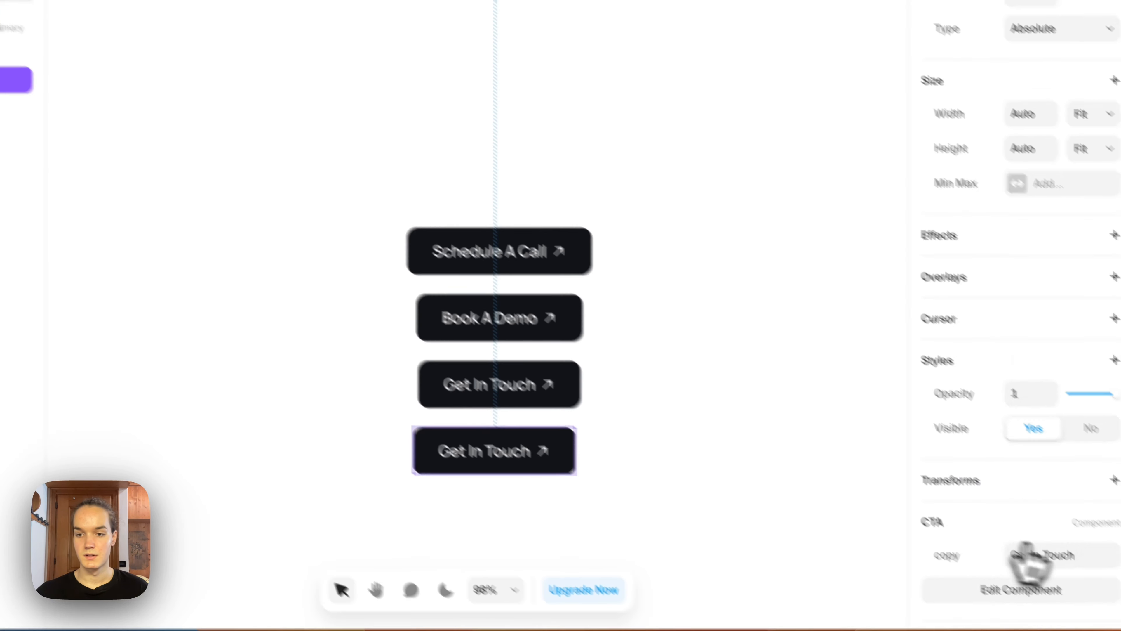
{"action": "scroll", "coordinate": [1028, 559], "scroll_direction": "down", "scroll_amount": 3}
{"action": "left_click", "coordinate": [1049, 429]}
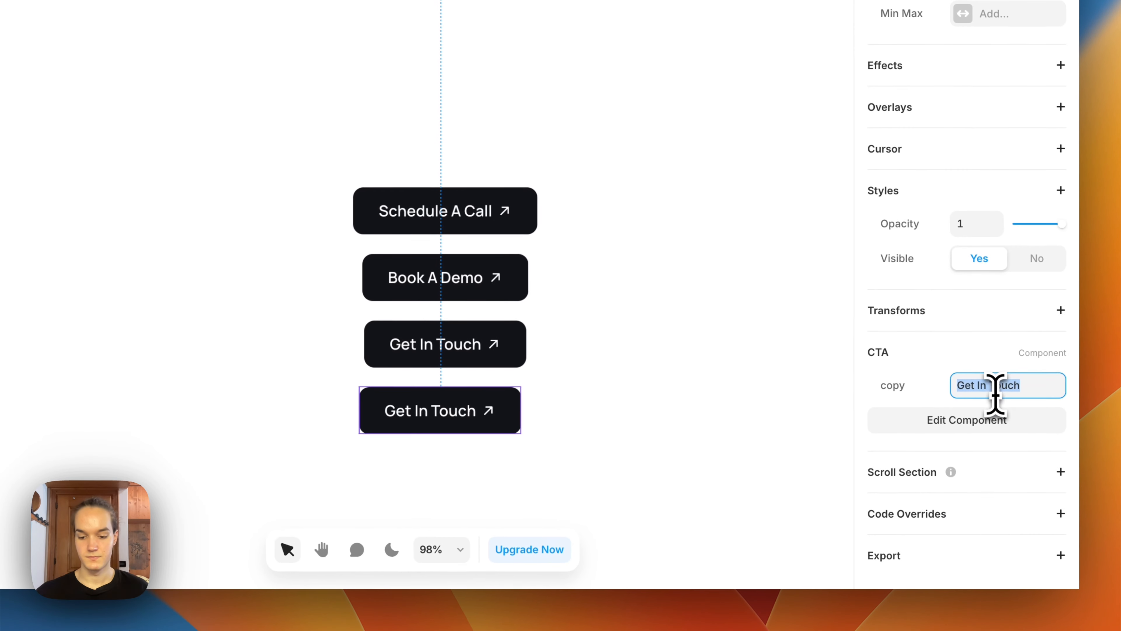
{"action": "type", "text": "Enroll N"}
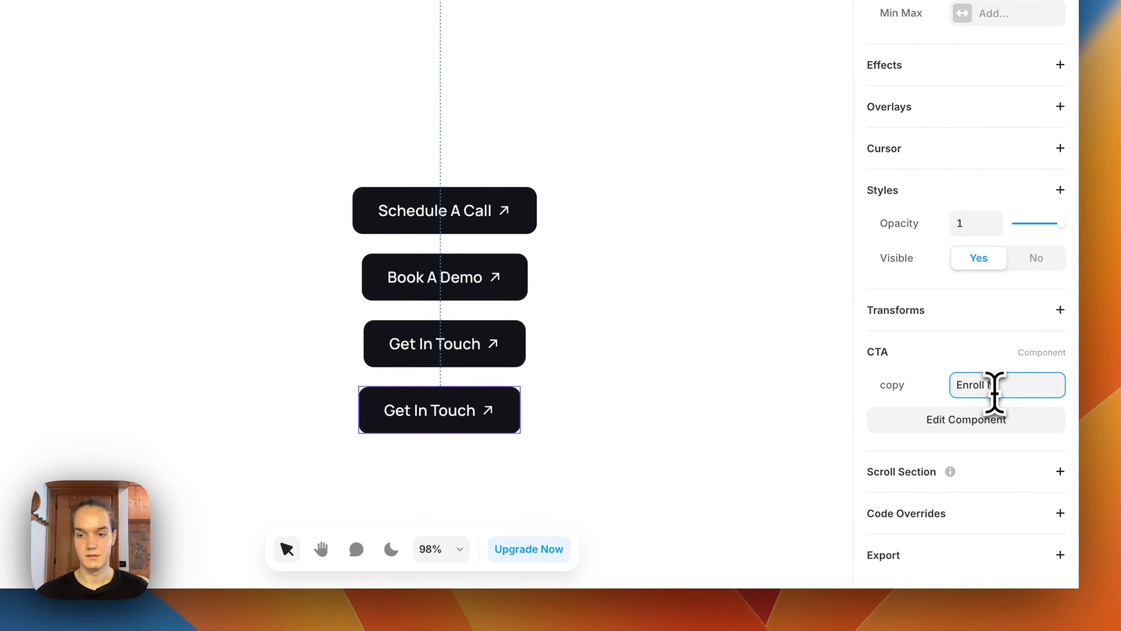
{"action": "type", "text": "ow"}
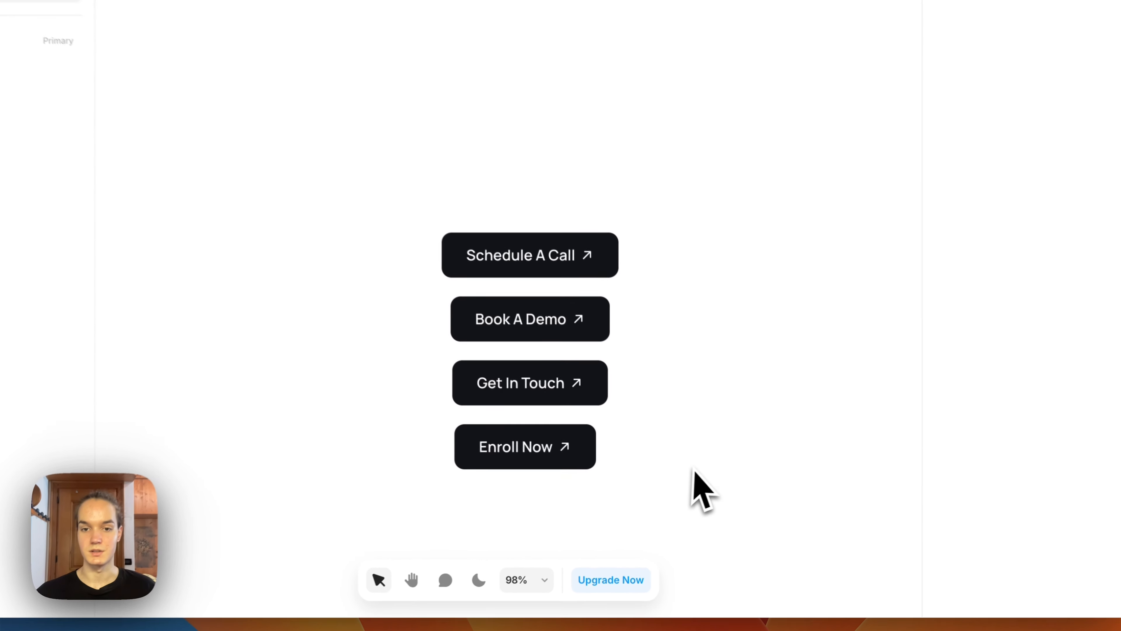
Step: Delete the "Get In Touch", "Enroll Now" and "Schedule A Call" instances, keeping only "Book A Demo" on the page
{"action": "left_click_drag", "start_coordinate": [640, 481], "coordinate": [510, 431]}
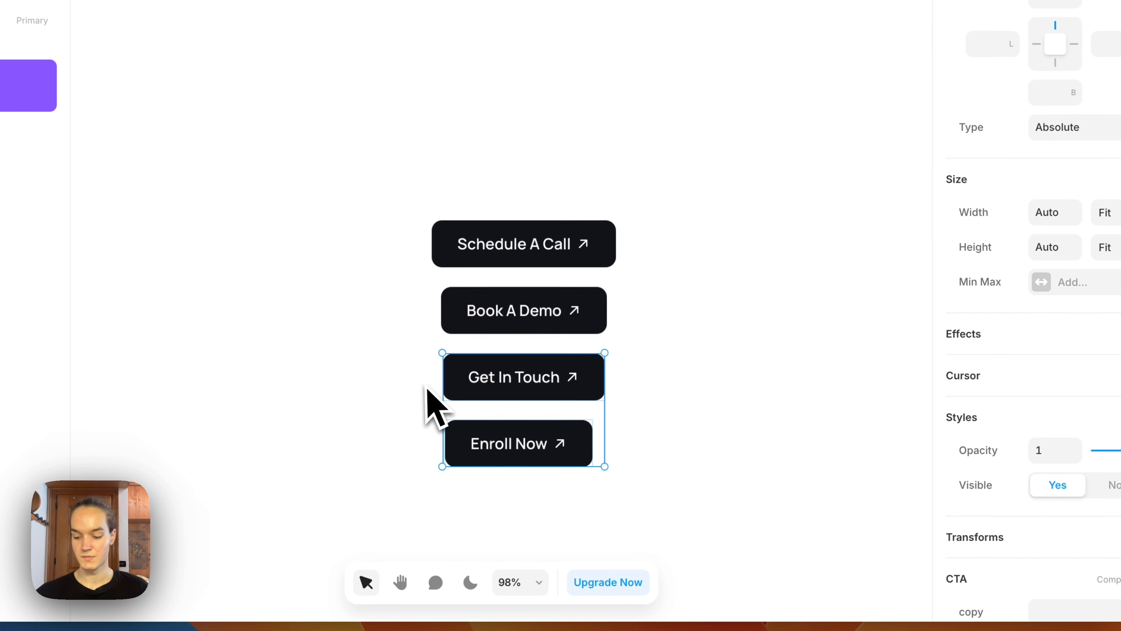
{"action": "key", "text": "Delete"}
{"action": "left_click", "coordinate": [490, 264]}
{"action": "key", "text": "Delete"}
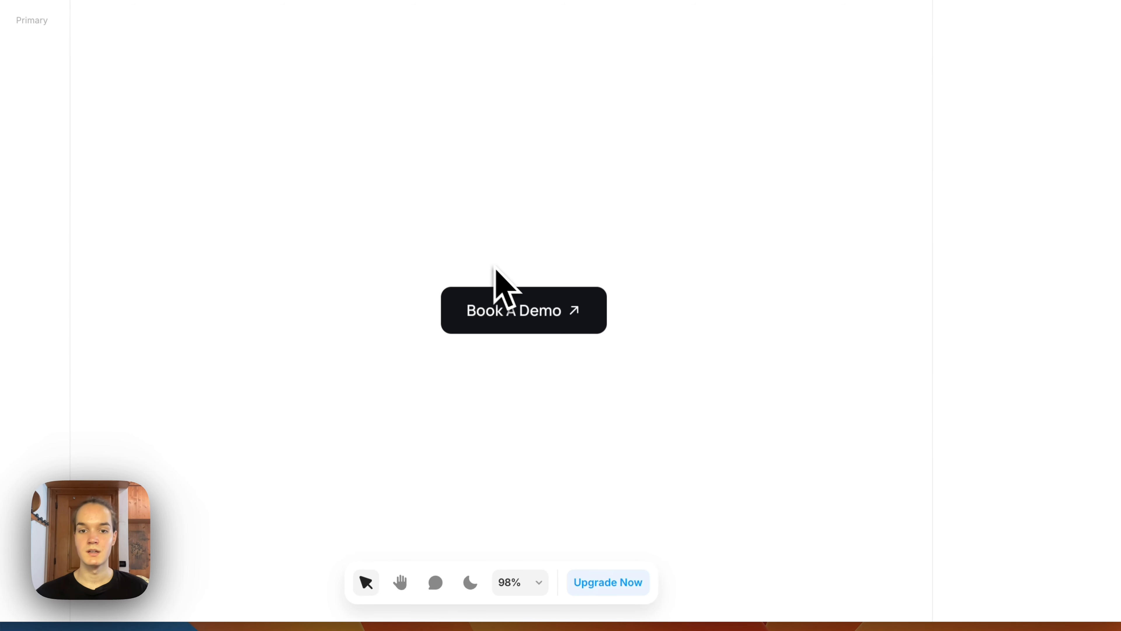
Step: Open the CTA component from its remaining page instance and try adding an empty link to the primary variant
{"action": "left_click", "coordinate": [511, 326]}
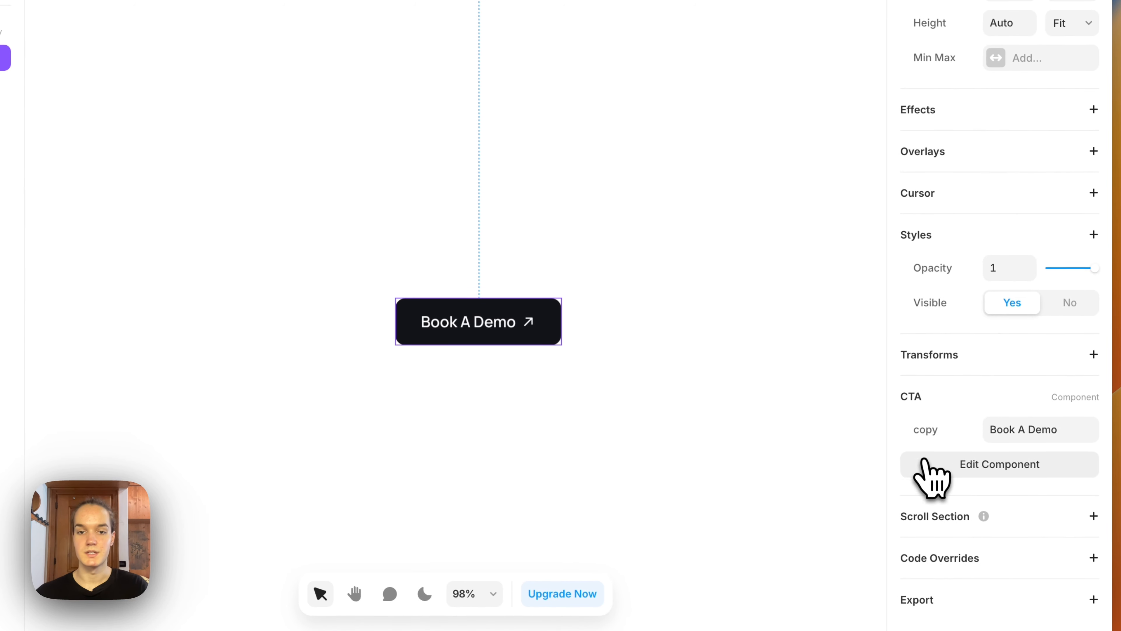
{"action": "left_click", "coordinate": [896, 424]}
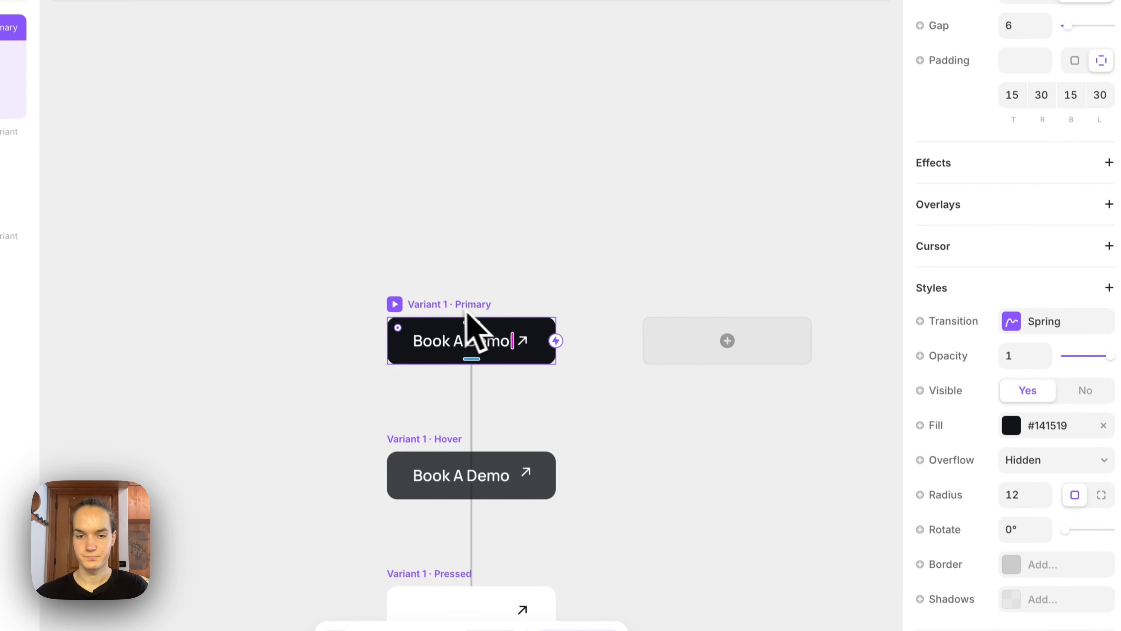
{"action": "scroll", "coordinate": [954, 315], "scroll_direction": "up", "scroll_amount": 2}
{"action": "scroll", "coordinate": [956, 404], "scroll_direction": "up", "scroll_amount": 10}
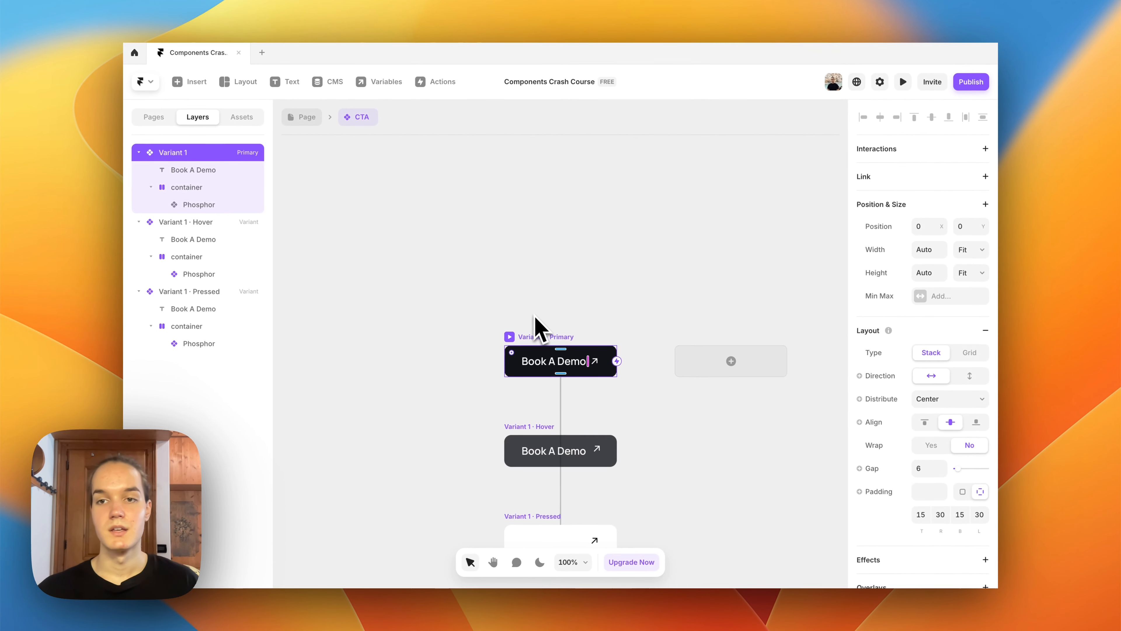
{"action": "left_click", "coordinate": [985, 176]}
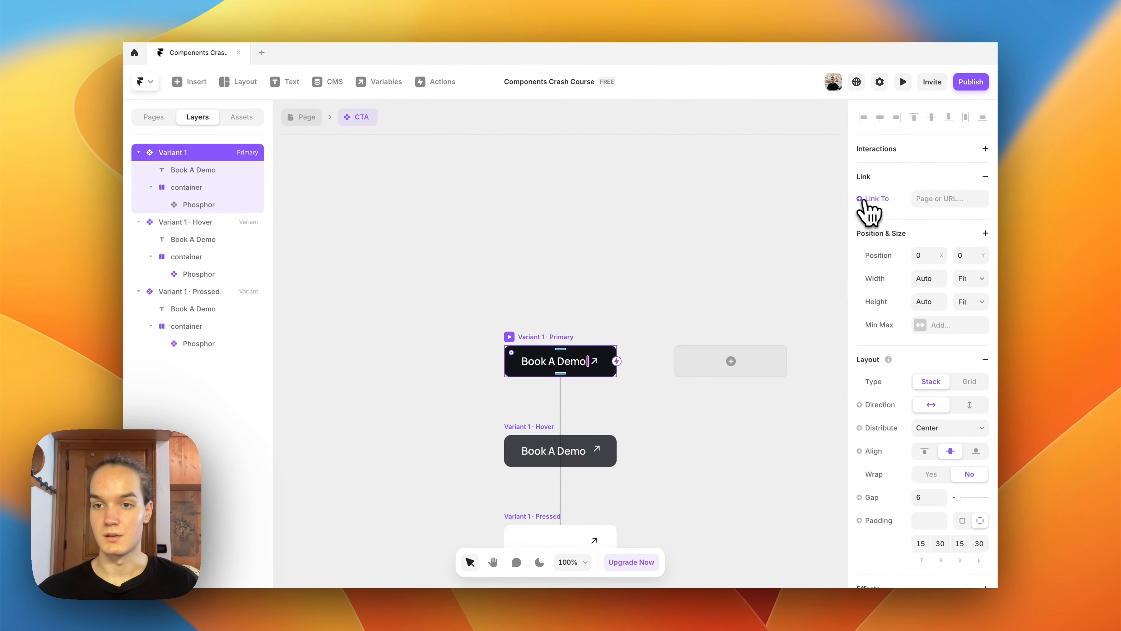
{"action": "left_click", "coordinate": [543, 230]}
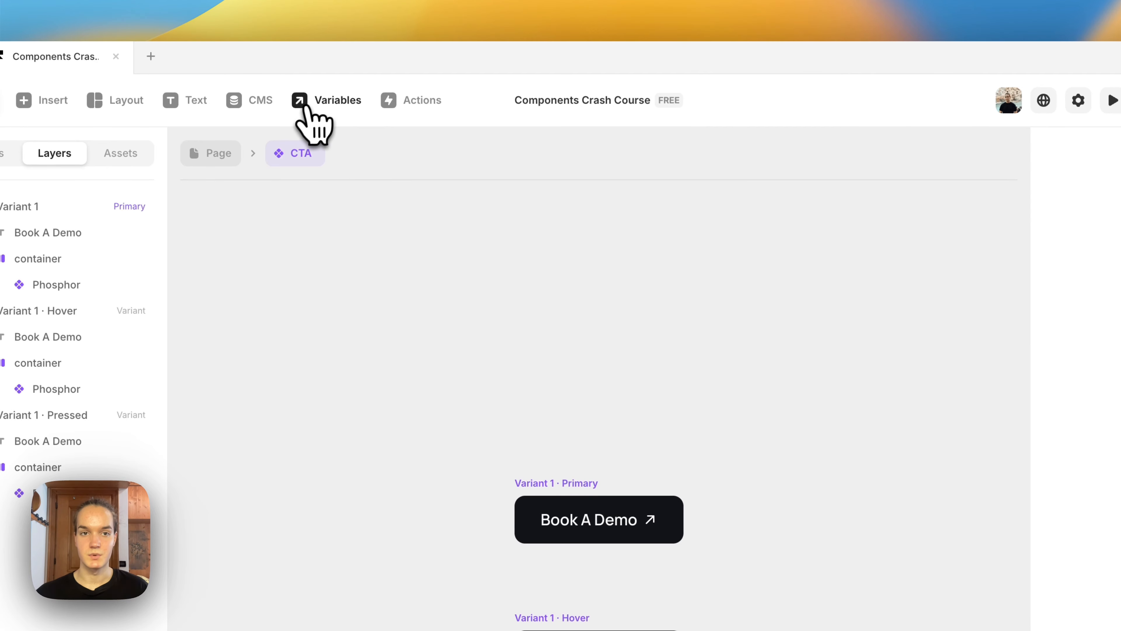
Step: Add a Link variable to the CTA component's variables alongside the existing "copy" variable
{"action": "left_click", "coordinate": [319, 110]}
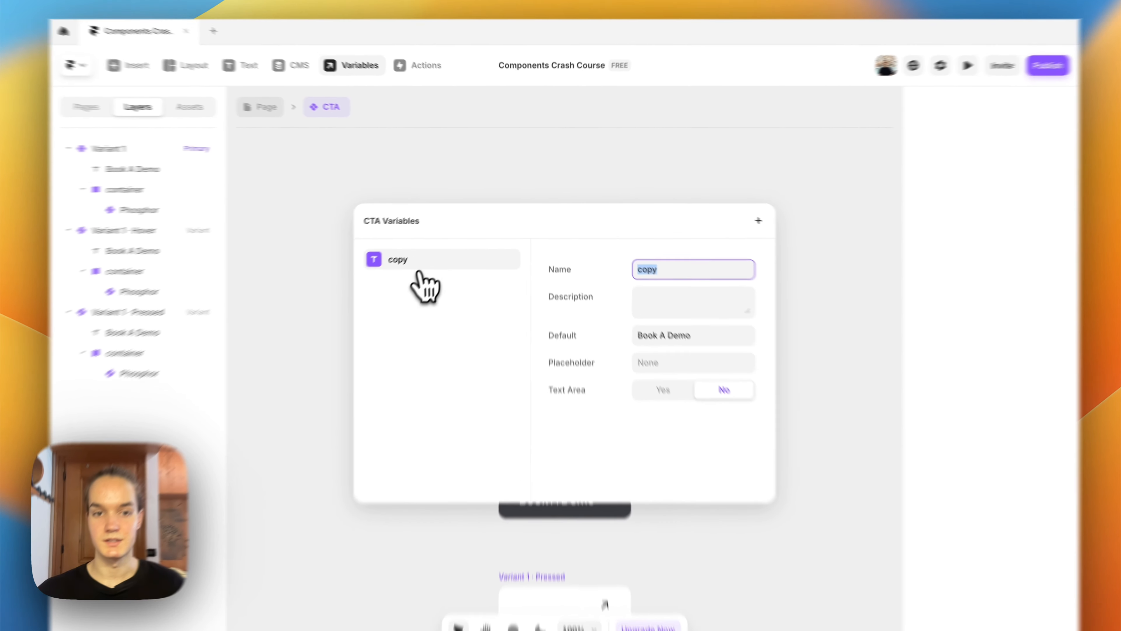
{"action": "left_click", "coordinate": [438, 252]}
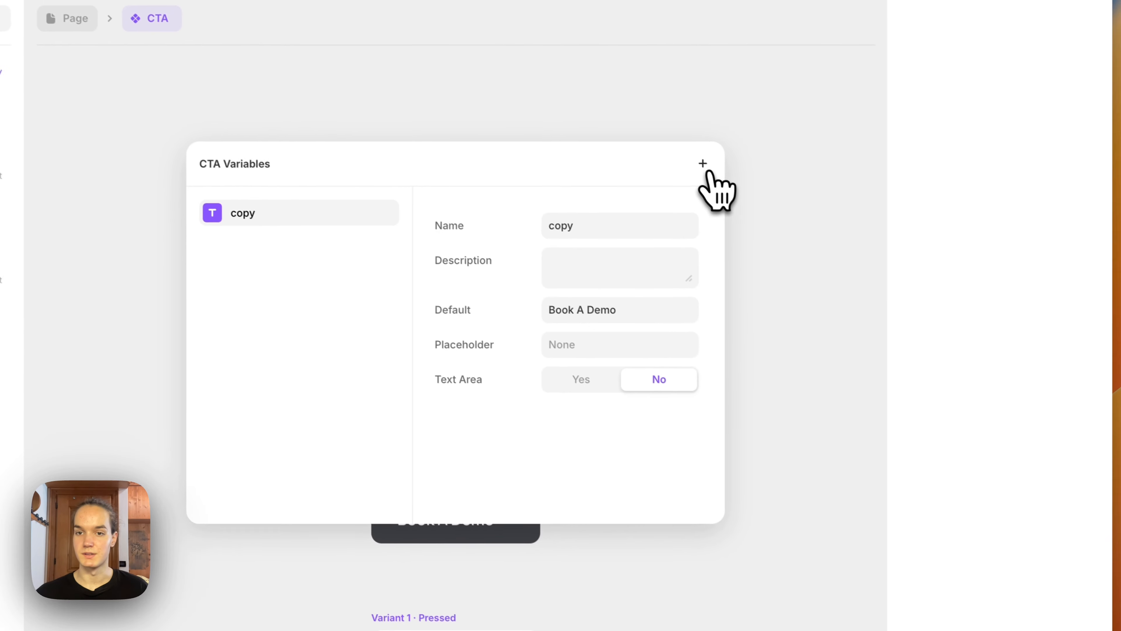
{"action": "left_click", "coordinate": [695, 160]}
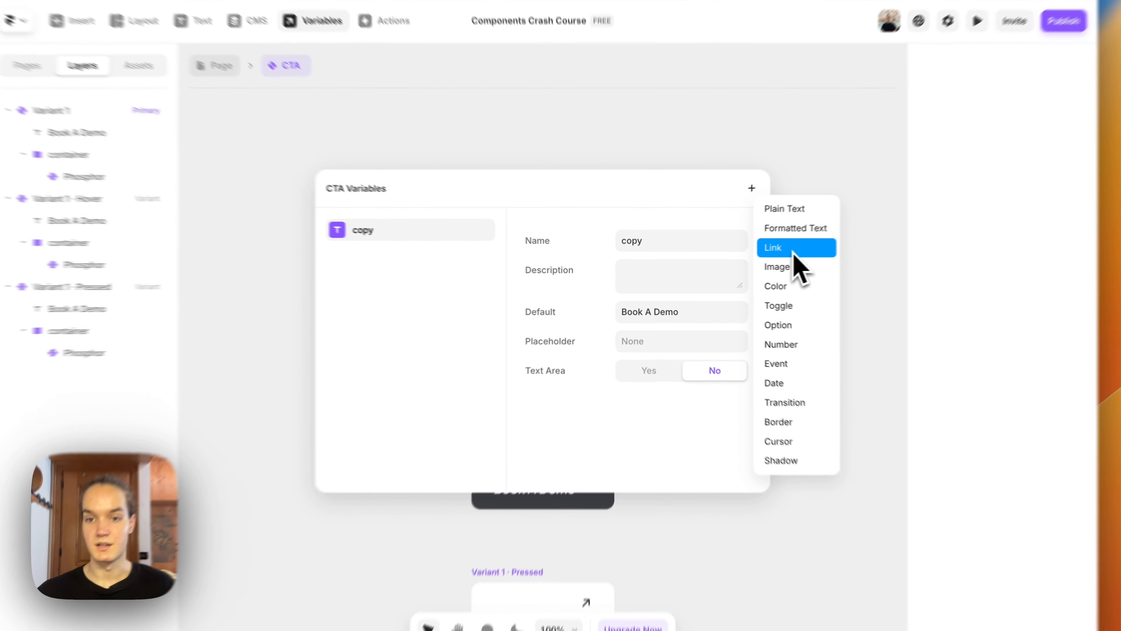
{"action": "left_click", "coordinate": [758, 264]}
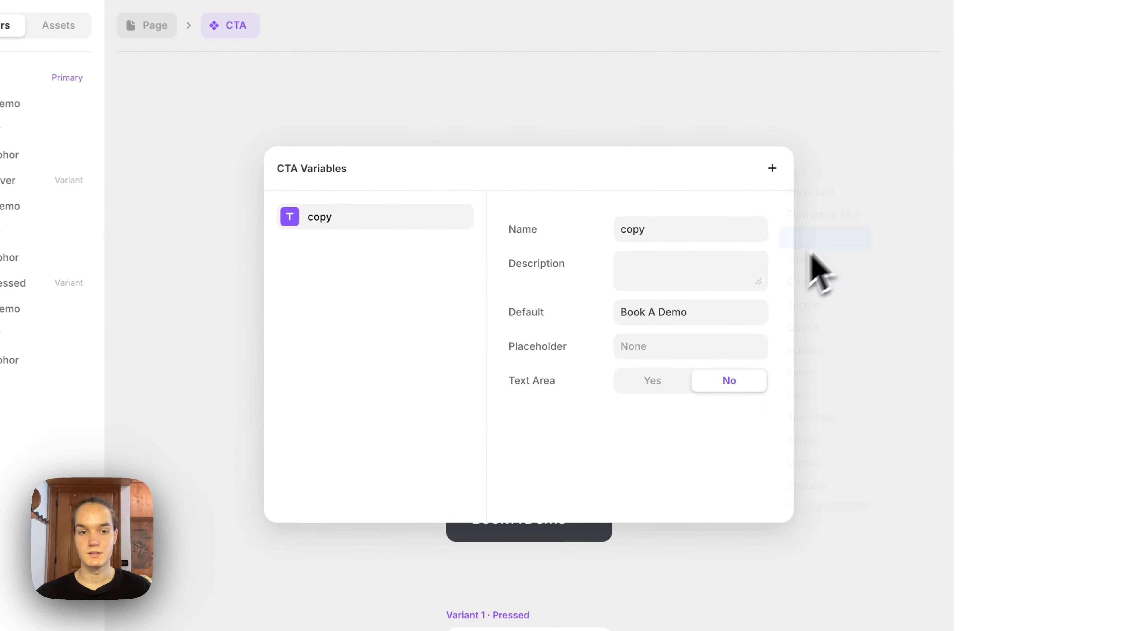
{"action": "left_click", "coordinate": [563, 375]}
{"action": "key", "text": "Escape"}
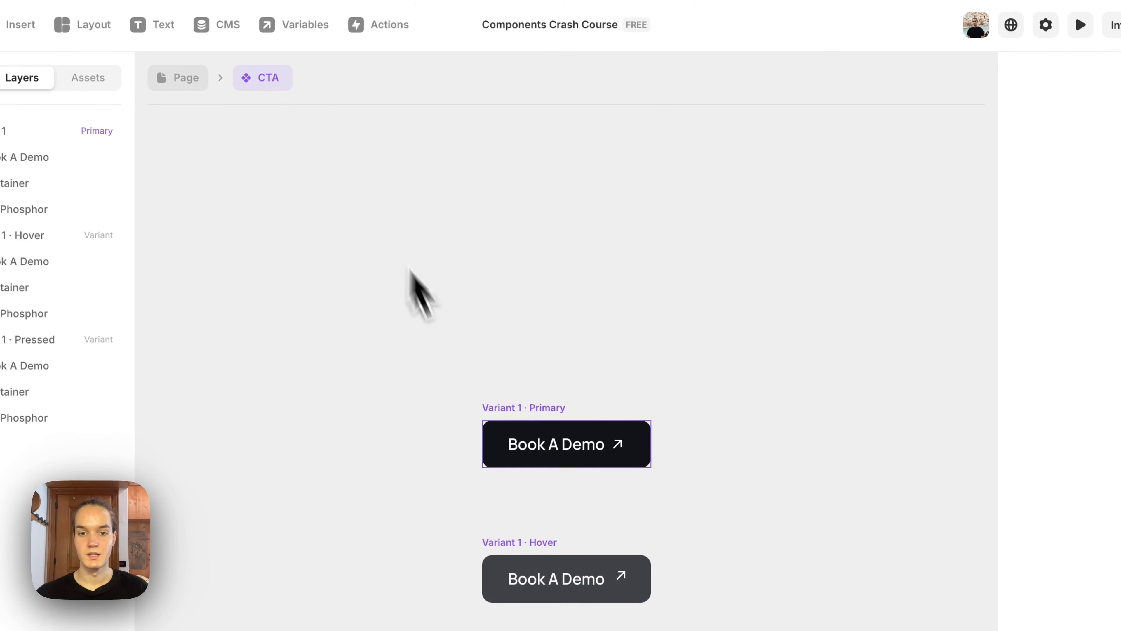
Step: Add a link to the CTA's primary variant and assign the component's Link variable as its target
{"action": "left_click", "coordinate": [508, 426]}
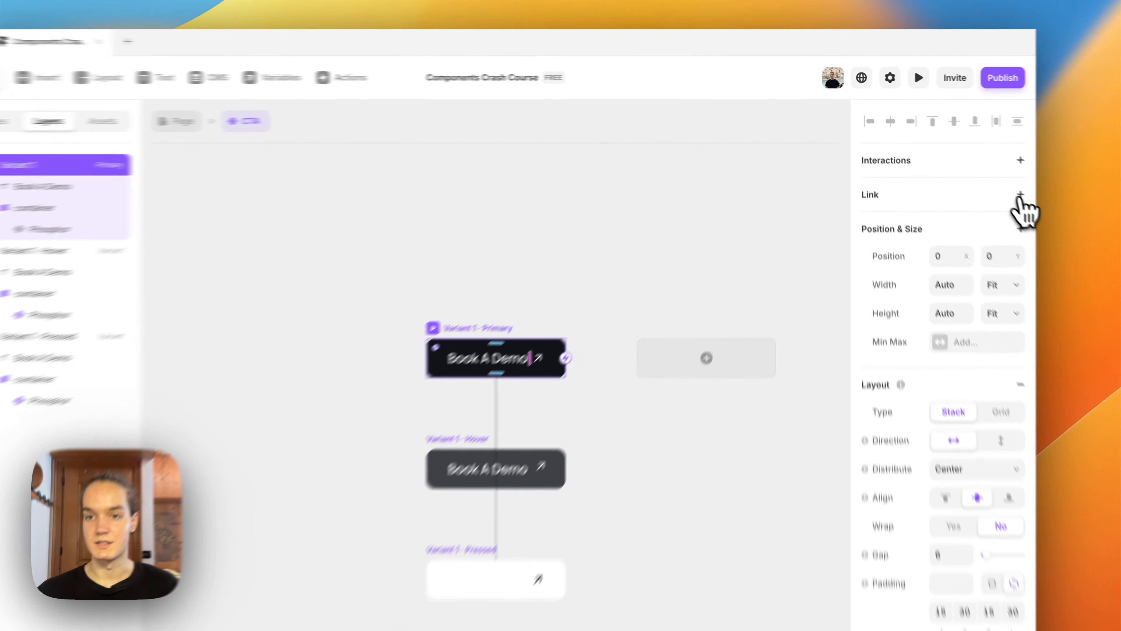
{"action": "left_click", "coordinate": [985, 177]}
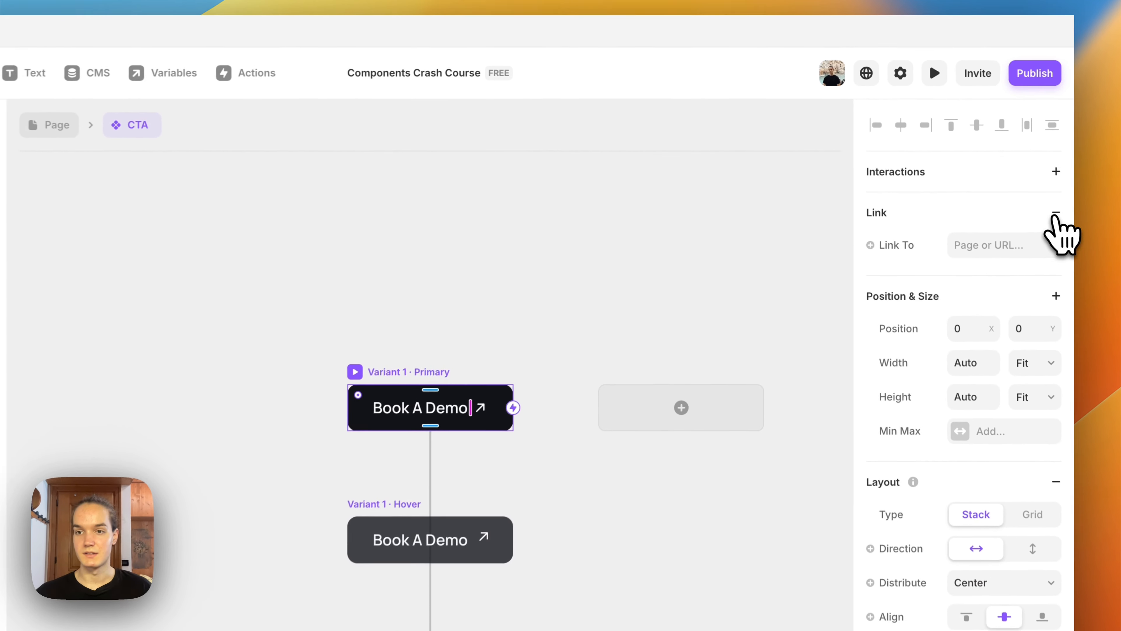
{"action": "left_click", "coordinate": [928, 198]}
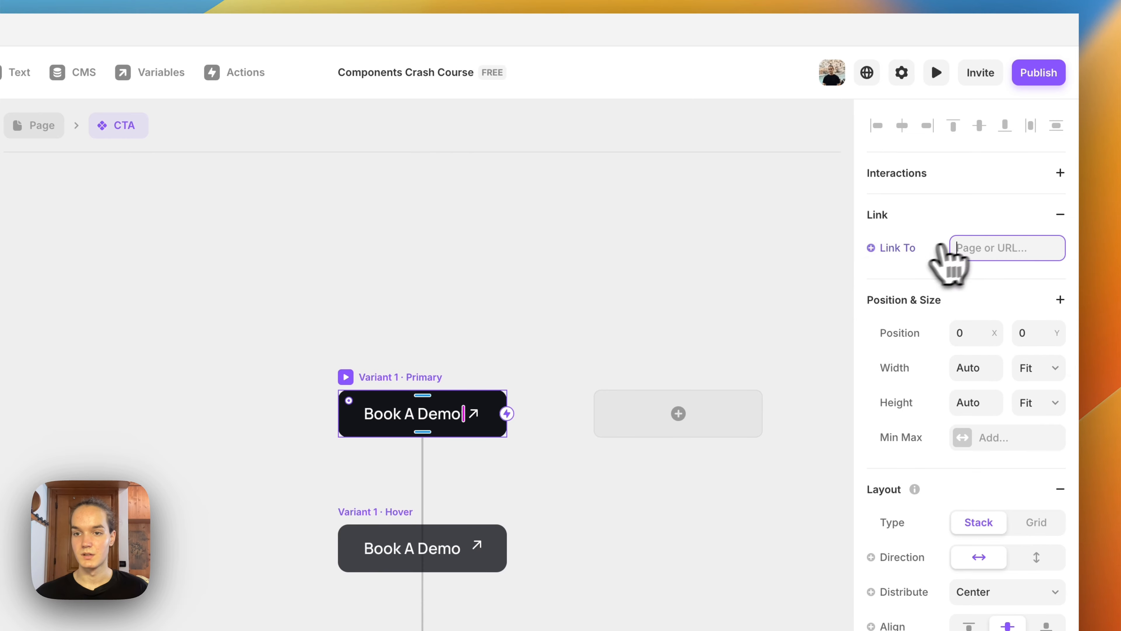
{"action": "left_click", "coordinate": [887, 248]}
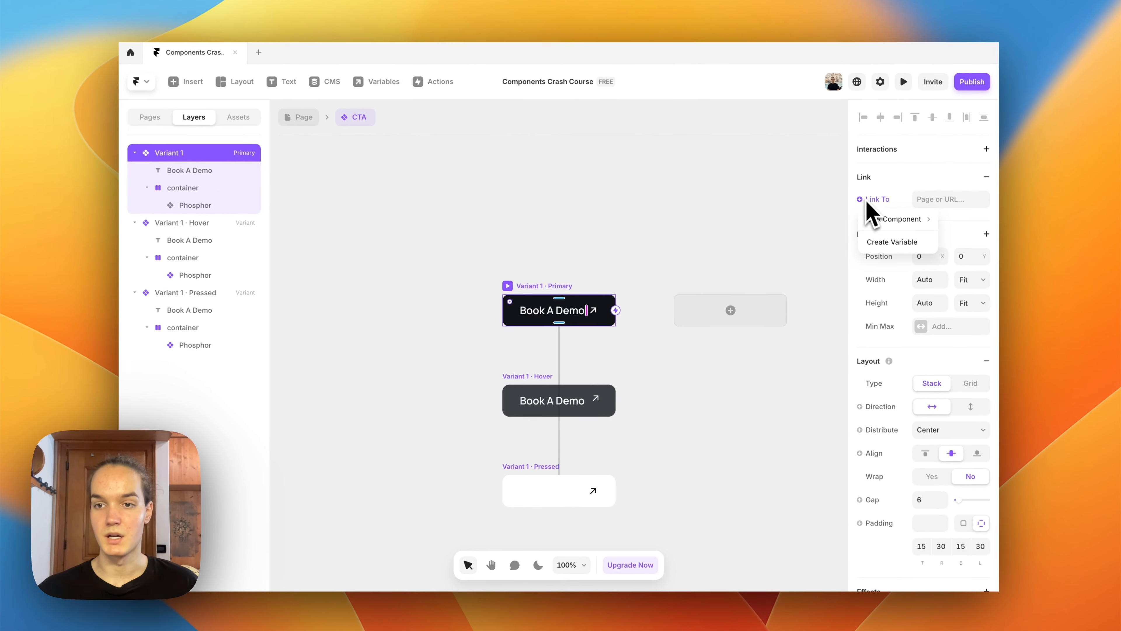
{"action": "mouse_move", "coordinate": [880, 219]}
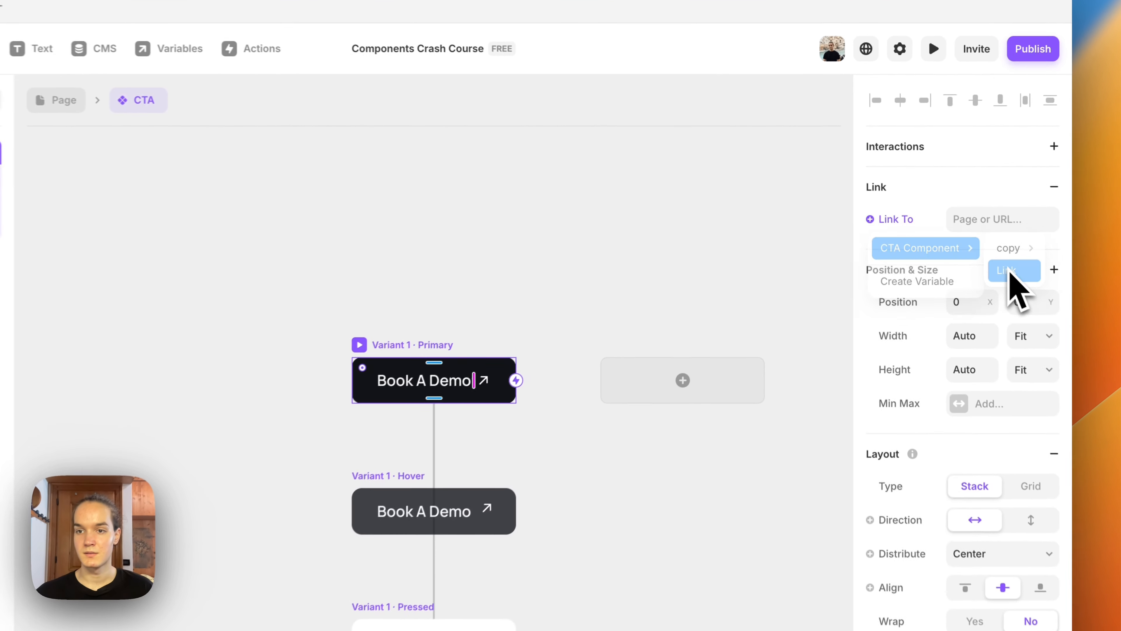
{"action": "left_click", "coordinate": [952, 234]}
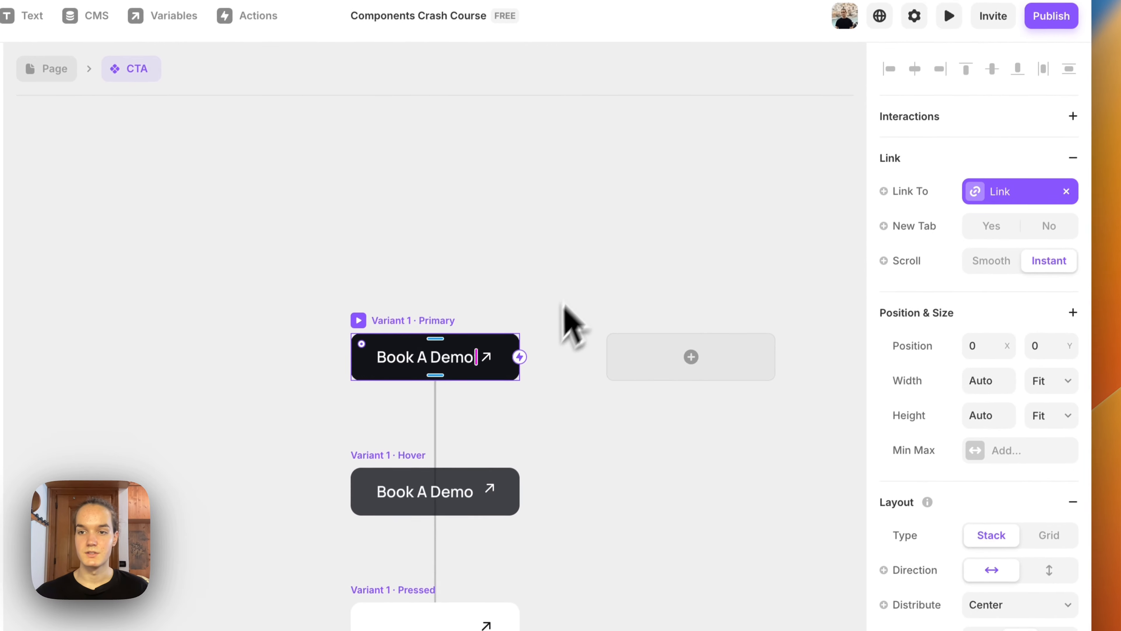
{"action": "left_click", "coordinate": [560, 252]}
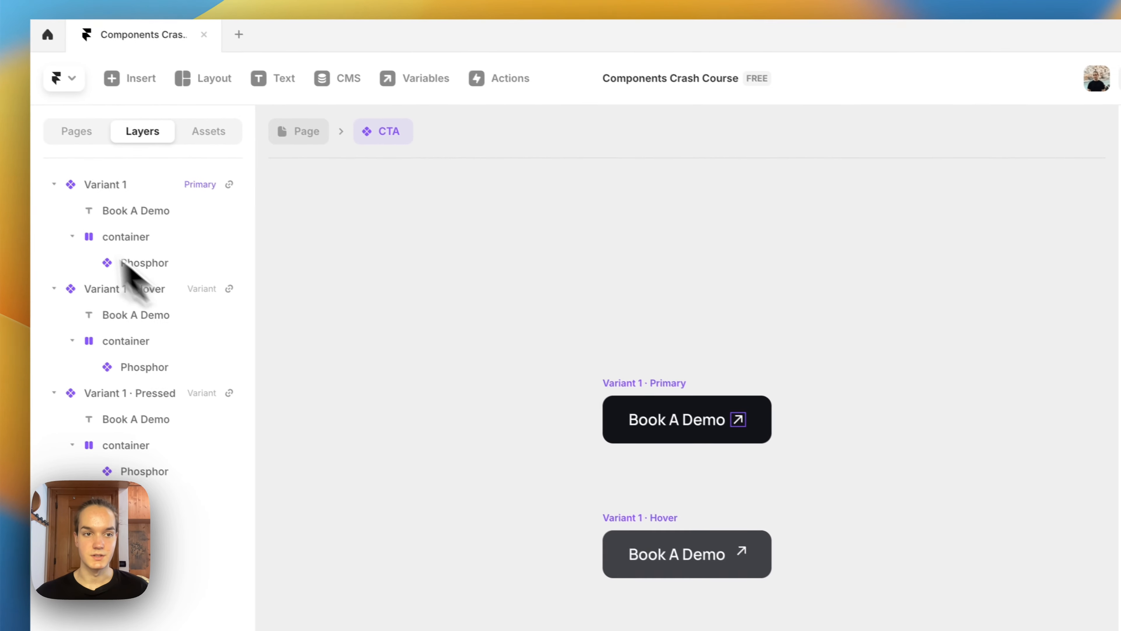
Step: Collapse the layer trees of the primary, Hover and Pressed variants in the CTA component
{"action": "left_click", "coordinate": [56, 184]}
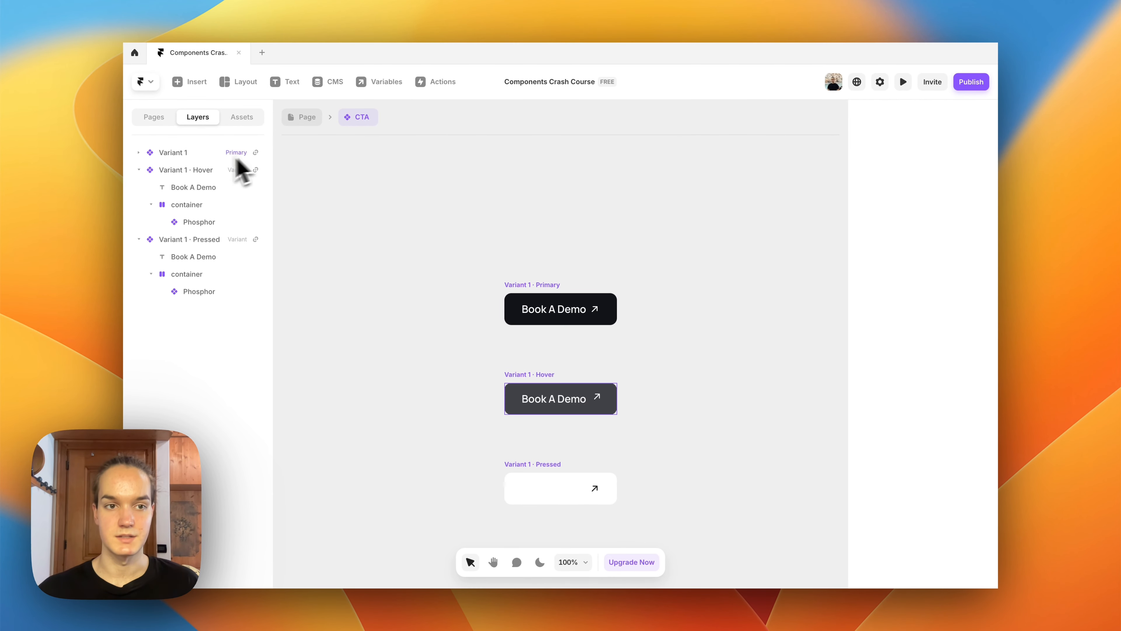
{"action": "left_click", "coordinate": [139, 170]}
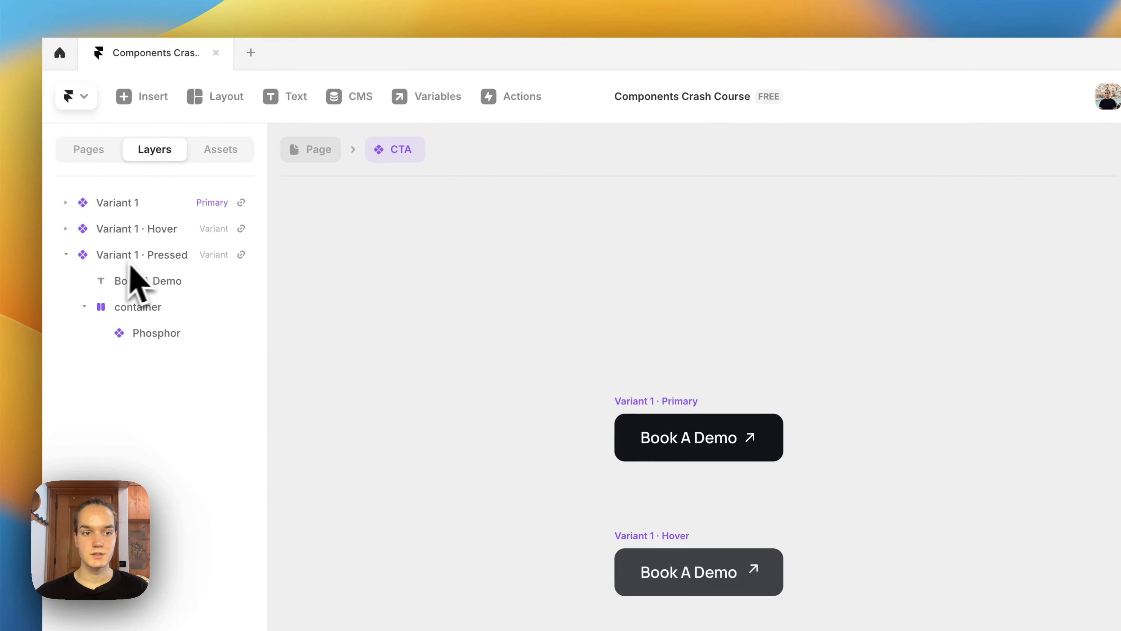
{"action": "left_click", "coordinate": [66, 255]}
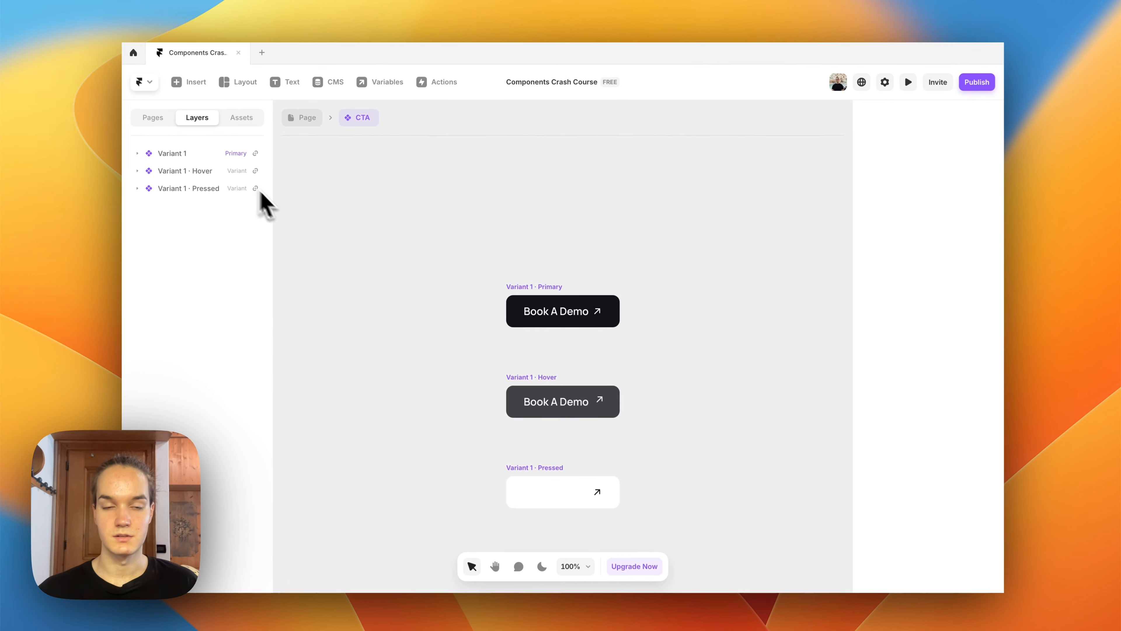
{"action": "scroll", "coordinate": [433, 287], "scroll_direction": "down", "scroll_amount": 2}
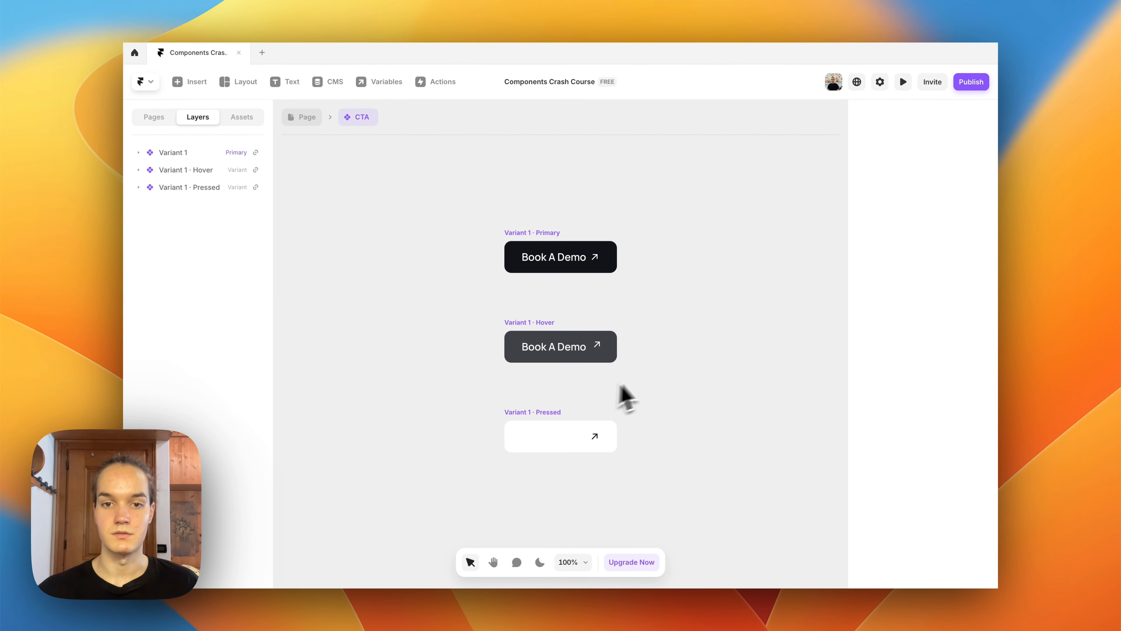
{"action": "scroll", "coordinate": [508, 320], "scroll_direction": "up", "scroll_amount": 2}
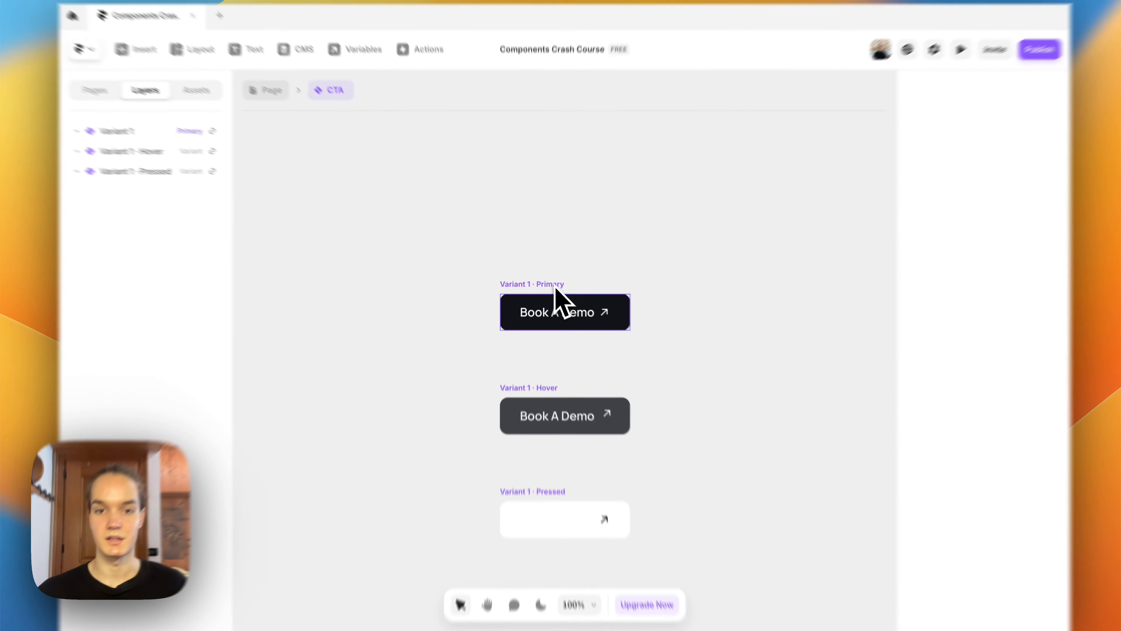
Step: Create a New Tab variable with default No from the link's New Tab setting on the CTA's primary variant
{"action": "left_click", "coordinate": [553, 295]}
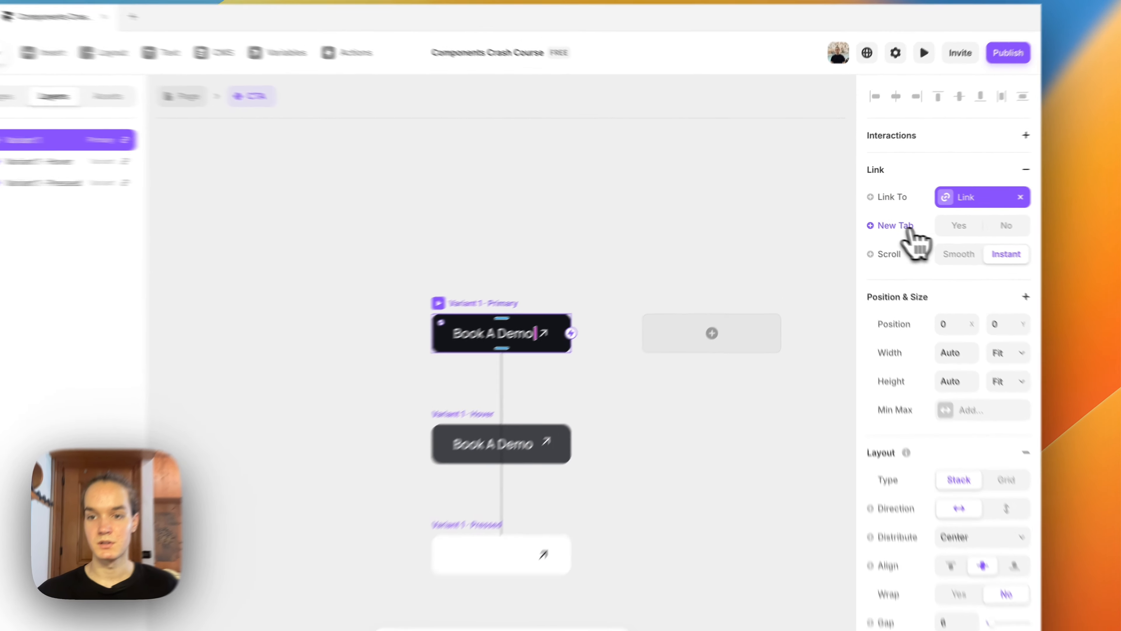
{"action": "left_click", "coordinate": [892, 224]}
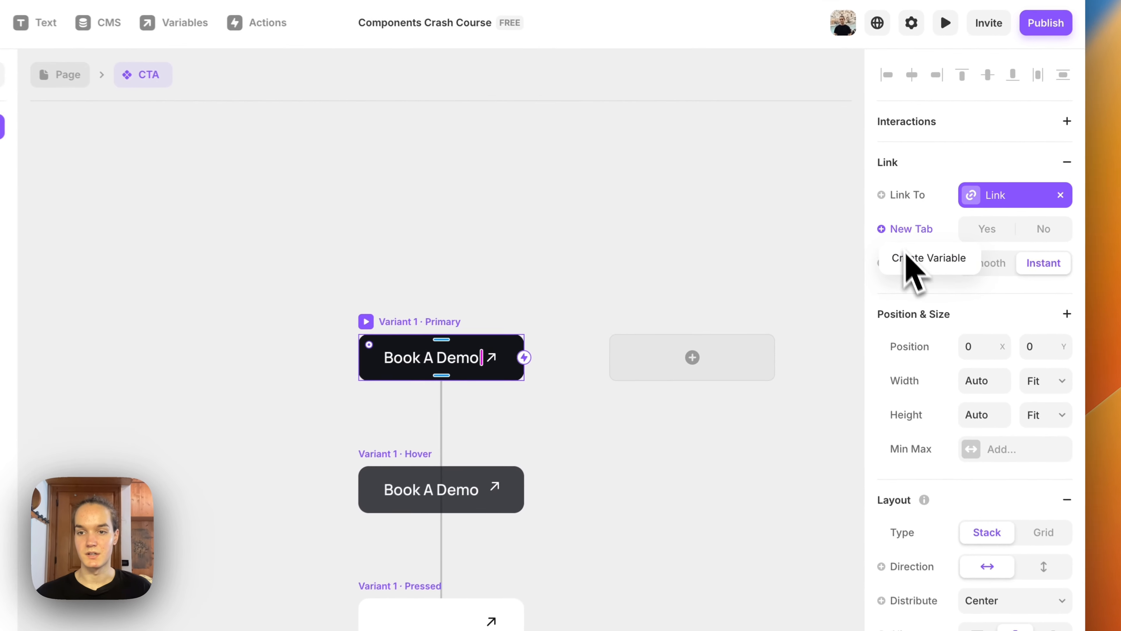
{"action": "left_click", "coordinate": [884, 243]}
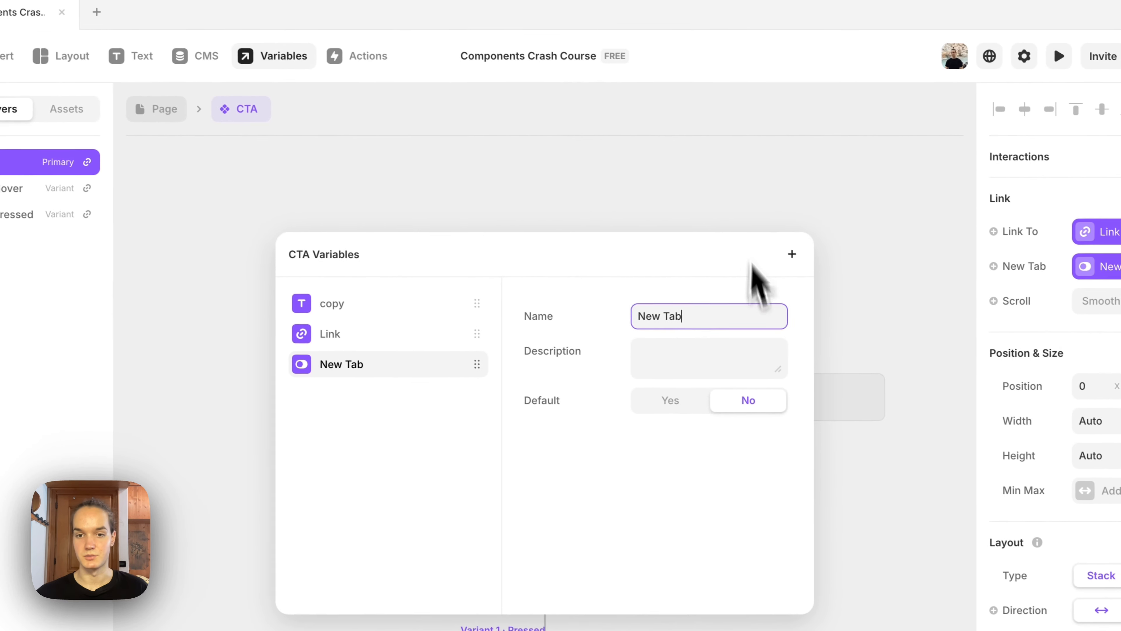
{"action": "left_click", "coordinate": [678, 174]}
{"action": "left_click", "coordinate": [62, 71]}
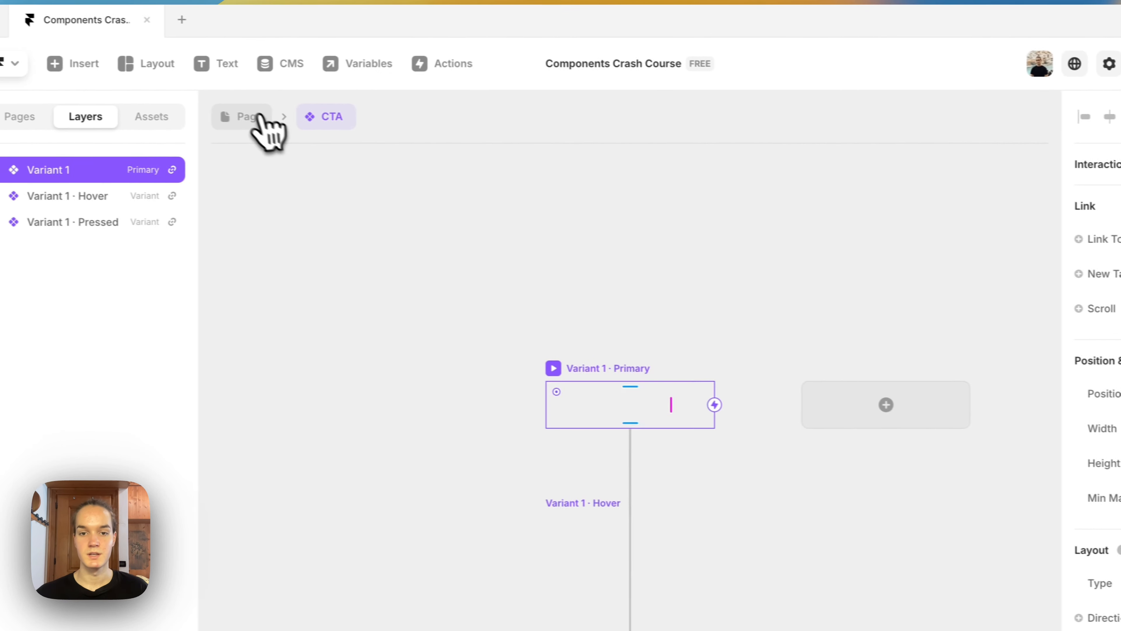
Step: Return to the page and set the "Book A Demo" instance's Link variable to the Home page
{"action": "left_click", "coordinate": [261, 123]}
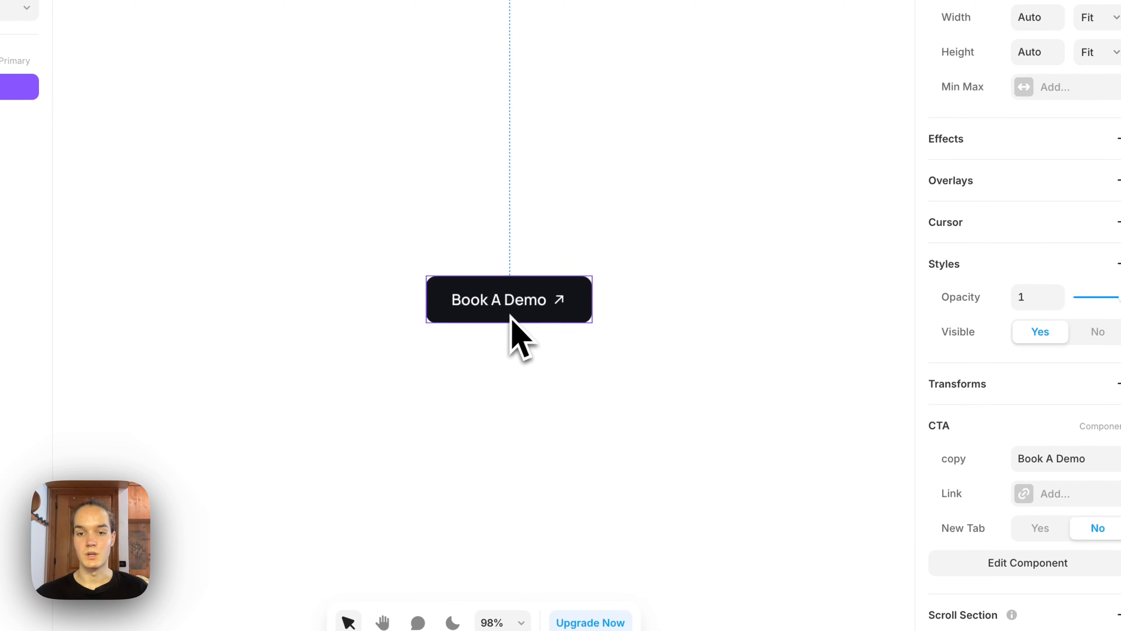
{"action": "left_click", "coordinate": [1050, 458]}
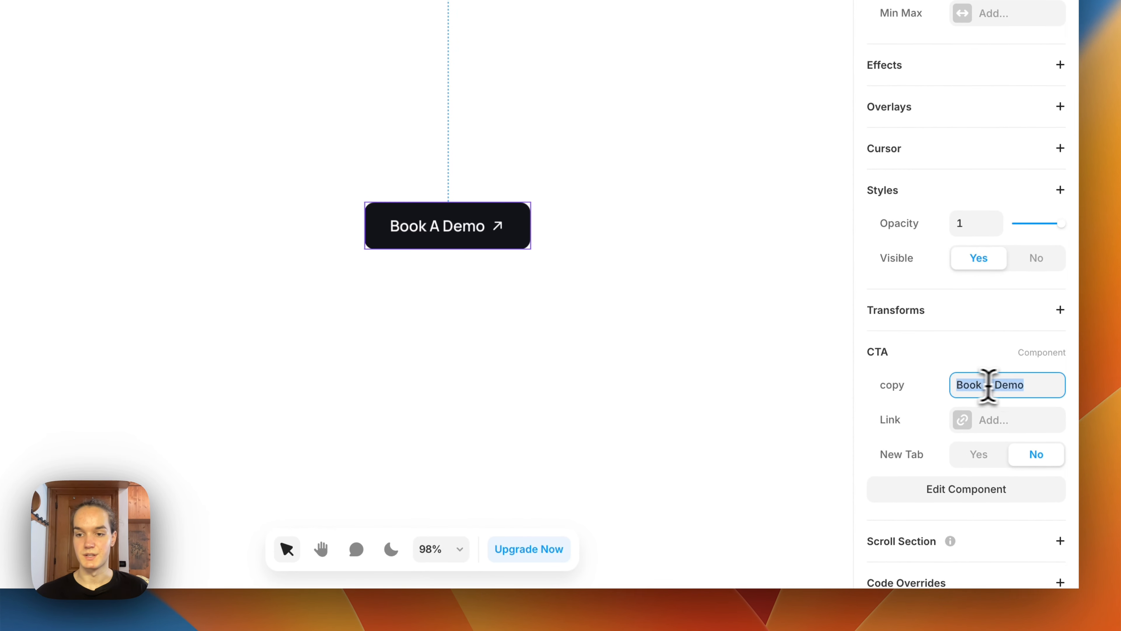
{"action": "left_click", "coordinate": [997, 425]}
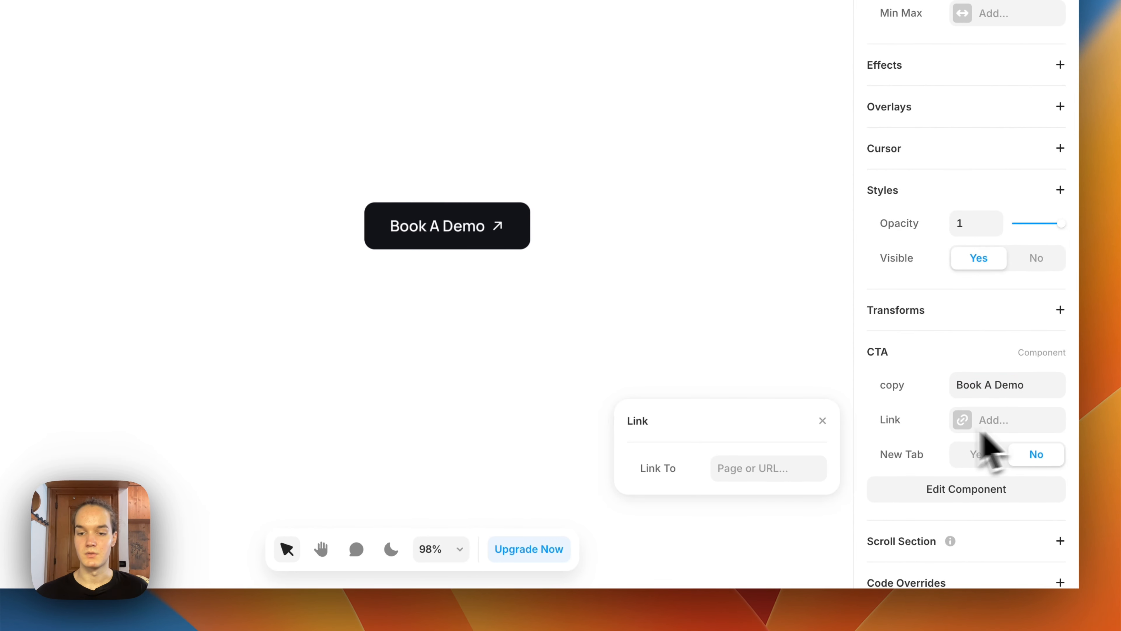
{"action": "left_click", "coordinate": [758, 458]}
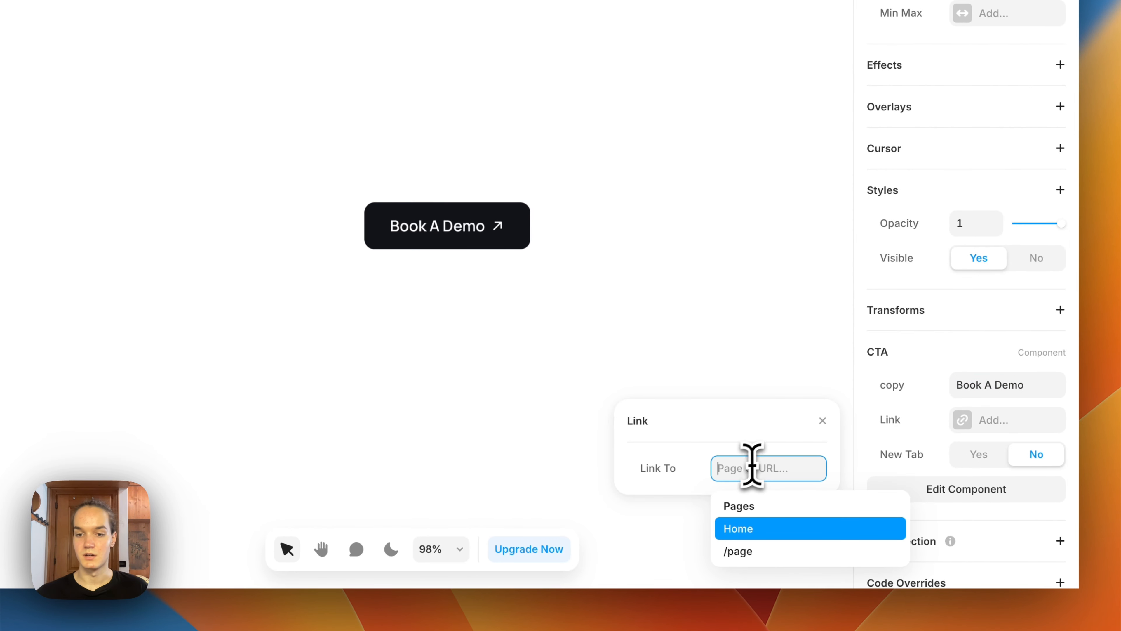
{"action": "left_click", "coordinate": [755, 535]}
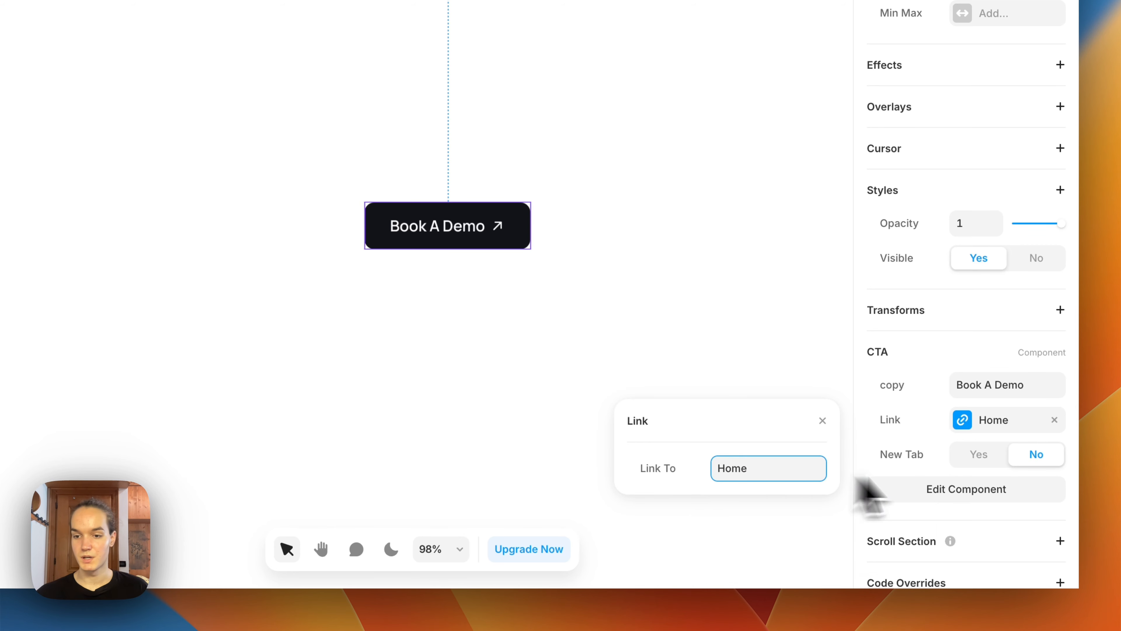
Step: Duplicate the "Book A Demo" instance just below the original and set the duplicate's copy to "Connect On X"
{"action": "left_click", "coordinate": [490, 240]}
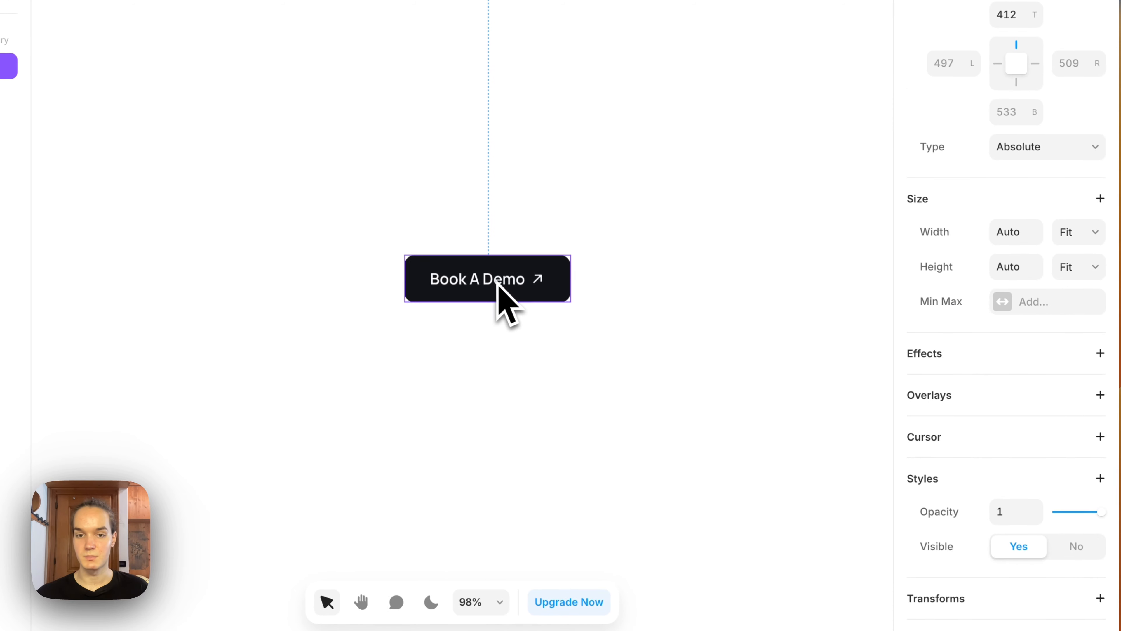
{"action": "left_click_drag", "start_coordinate": [462, 229], "coordinate": [467, 319]}
{"action": "left_click_drag", "start_coordinate": [507, 372], "coordinate": [505, 365]}
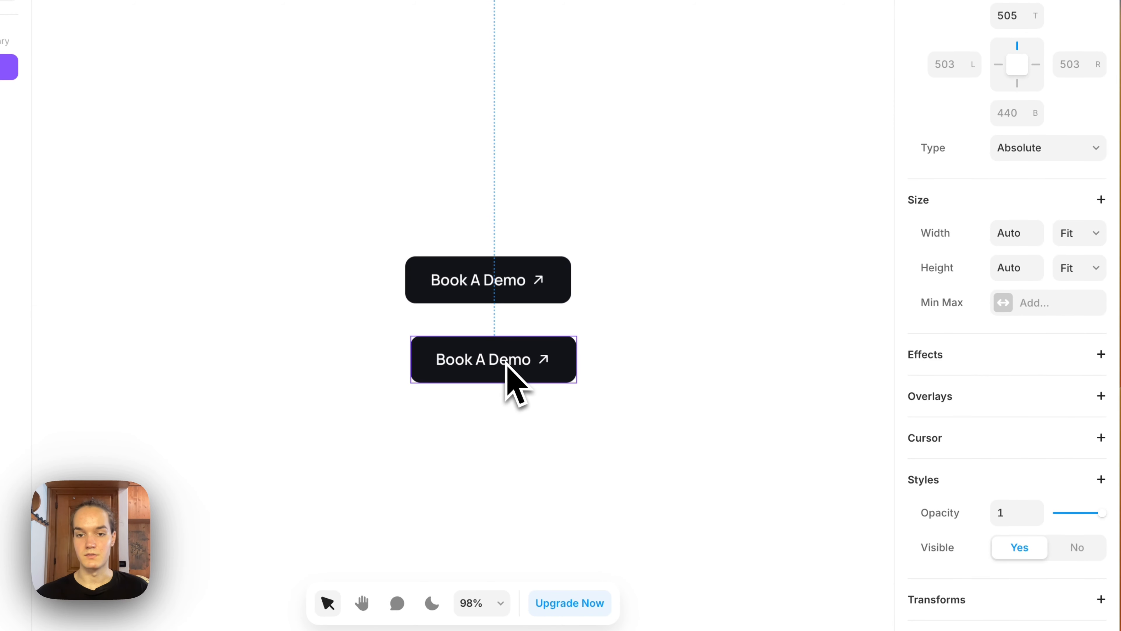
{"action": "scroll", "coordinate": [1099, 503], "scroll_direction": "down", "scroll_amount": 5}
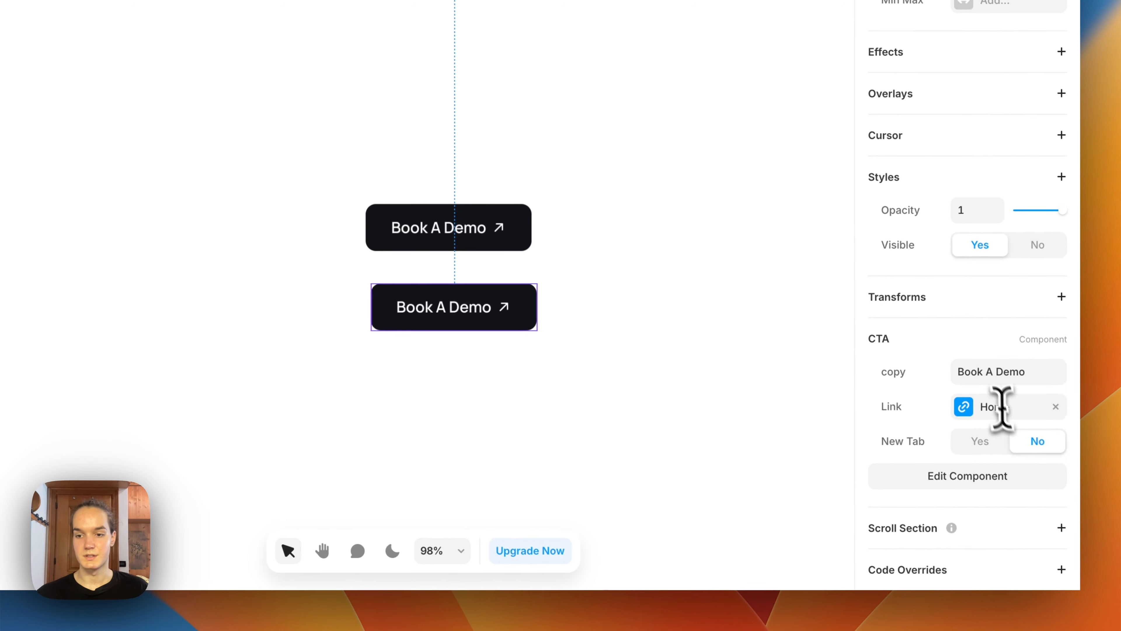
{"action": "left_click", "coordinate": [991, 370]}
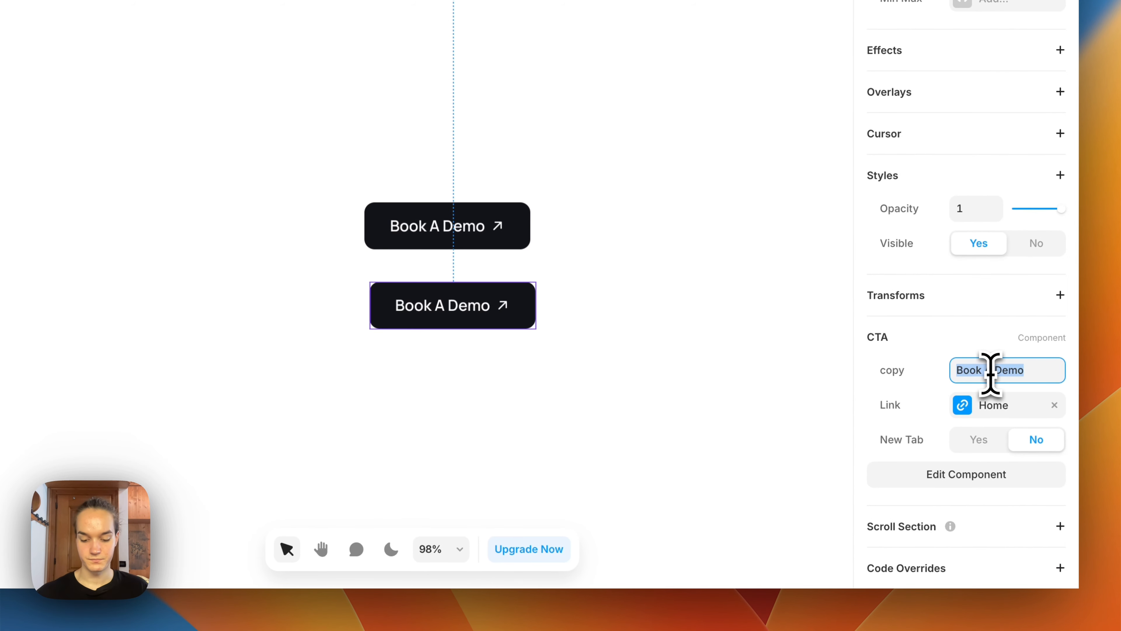
{"action": "type", "text": "Connect On X"}
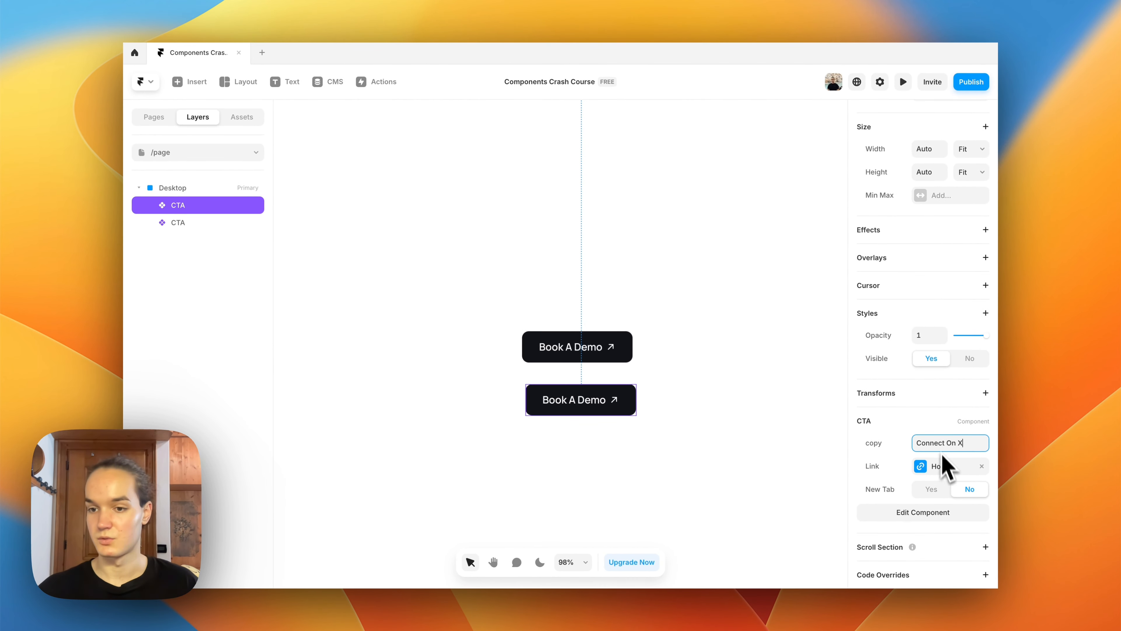
{"action": "left_click", "coordinate": [944, 463]}
{"action": "left_click", "coordinate": [766, 496]}
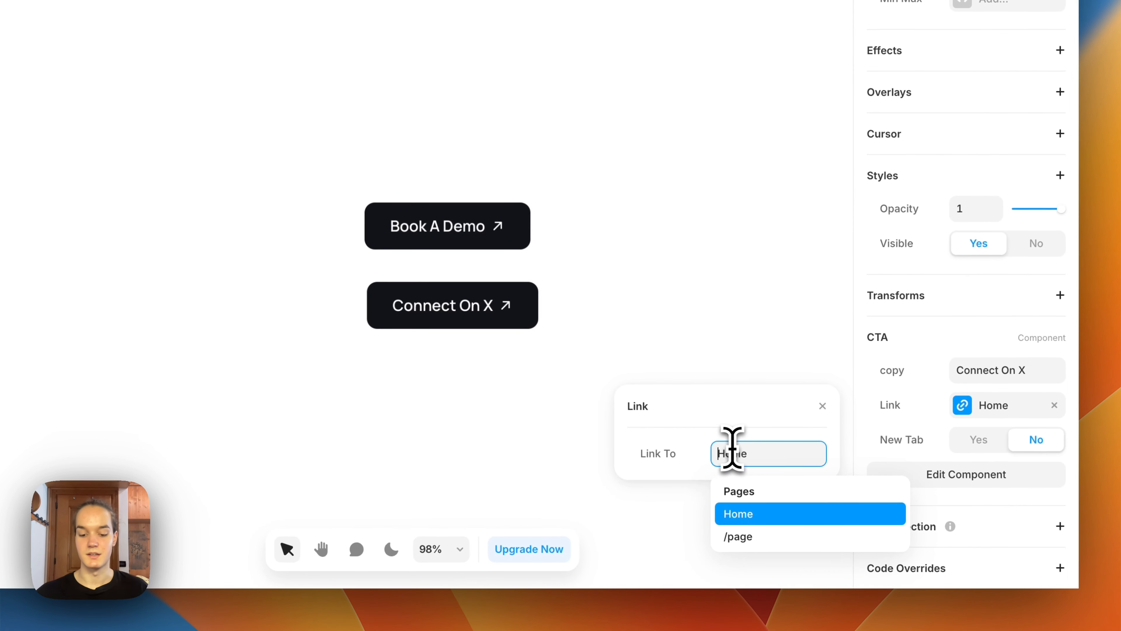
{"action": "type", "text": "https"}
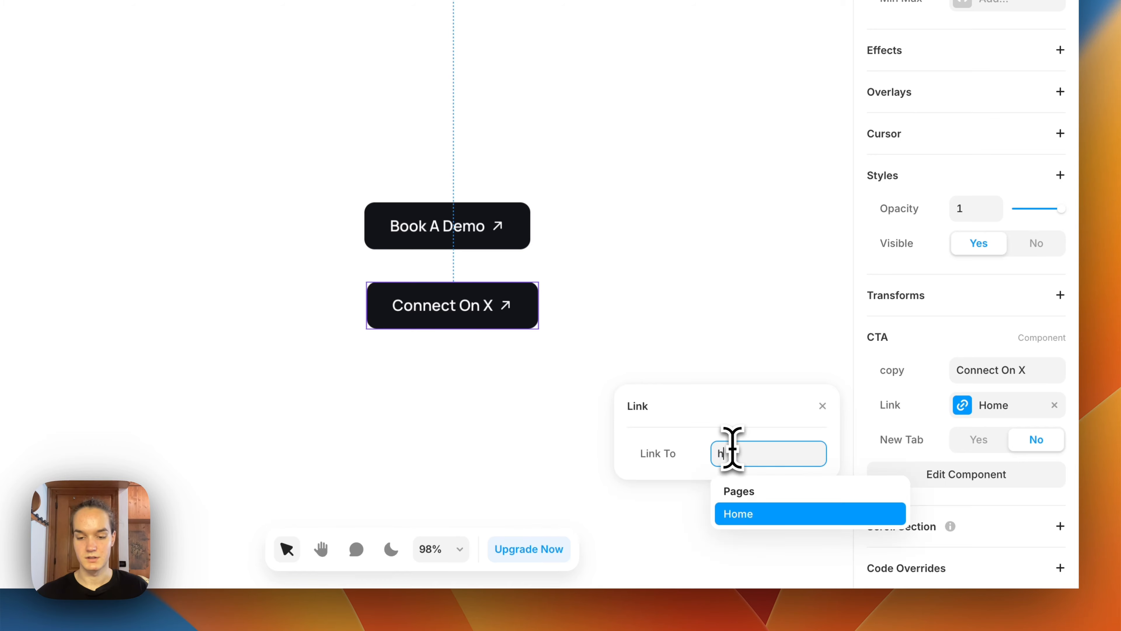
{"action": "type", "text": "://x.com"}
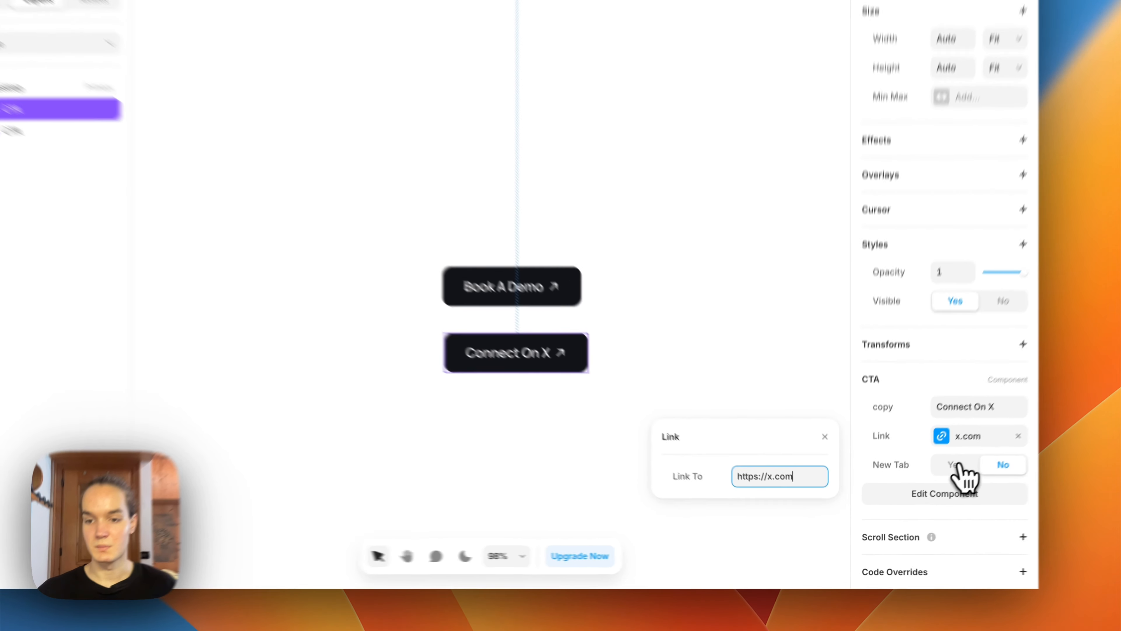
{"action": "left_click", "coordinate": [933, 488]}
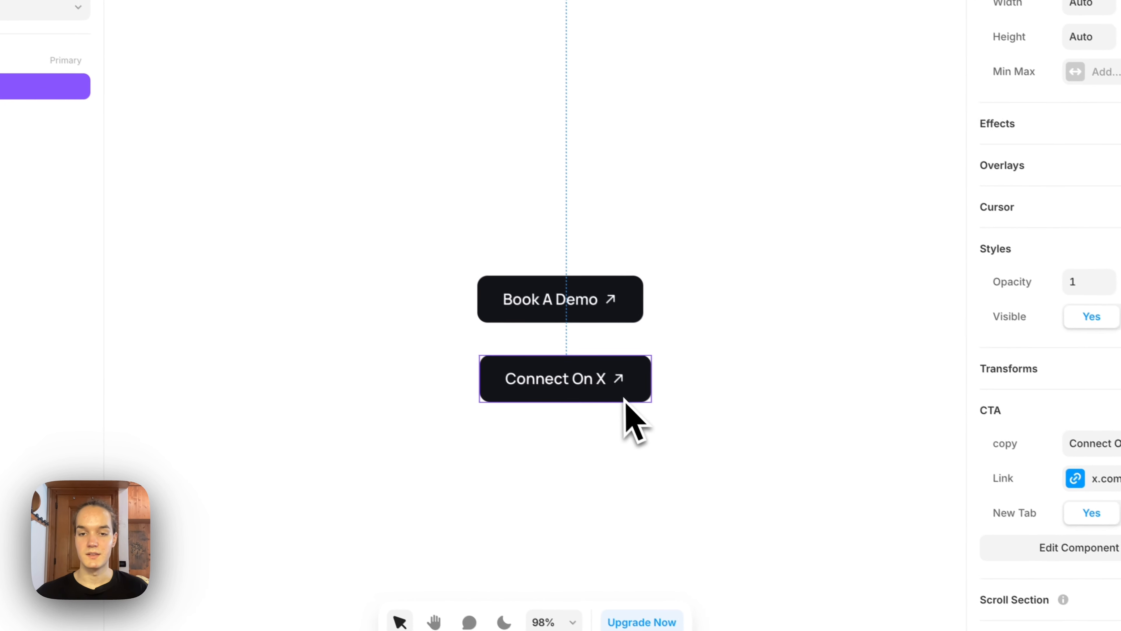
{"action": "left_click_drag", "start_coordinate": [565, 376], "coordinate": [567, 402]}
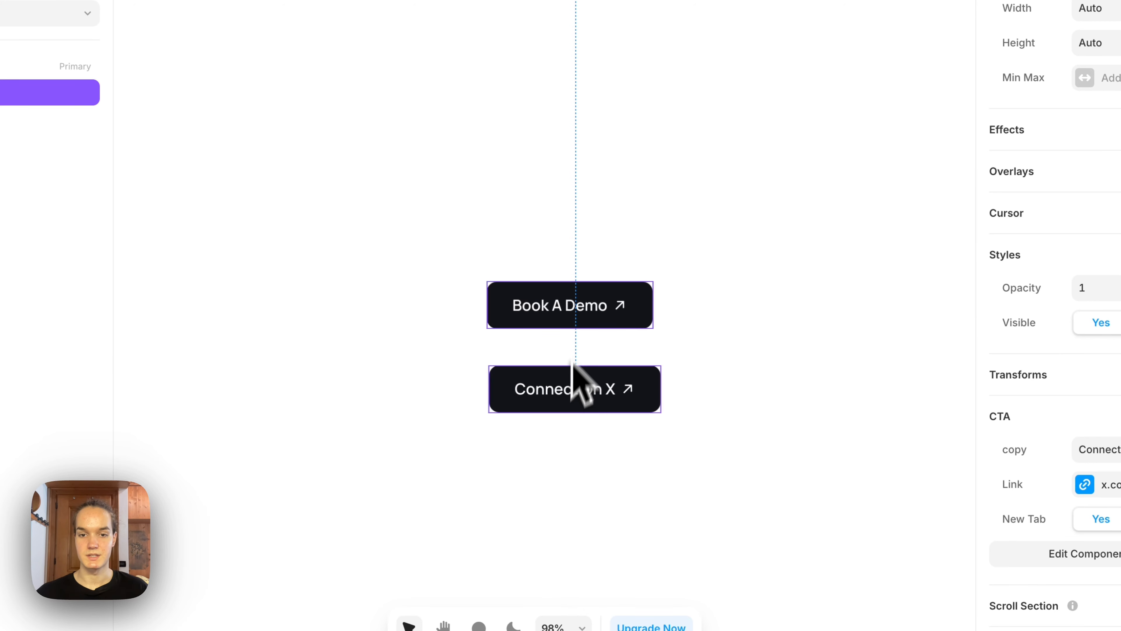
Step: Compare the component settings of both CTA instances, and delete the "Connect On X" instance
{"action": "left_click", "coordinate": [579, 317]}
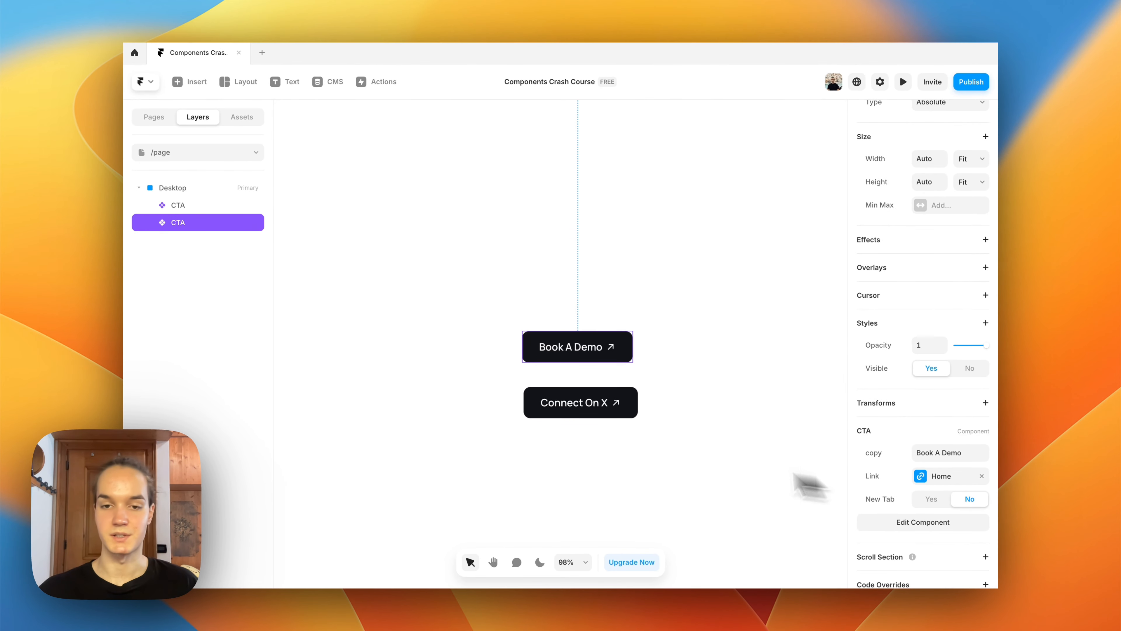
{"action": "left_click", "coordinate": [588, 410]}
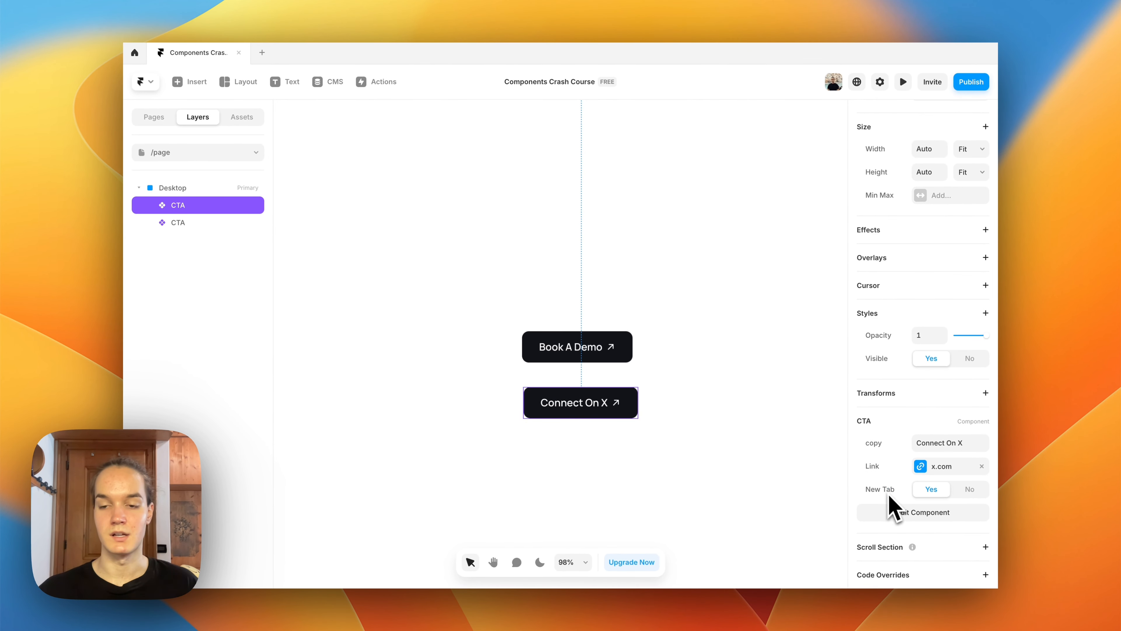
{"action": "key", "text": "Delete"}
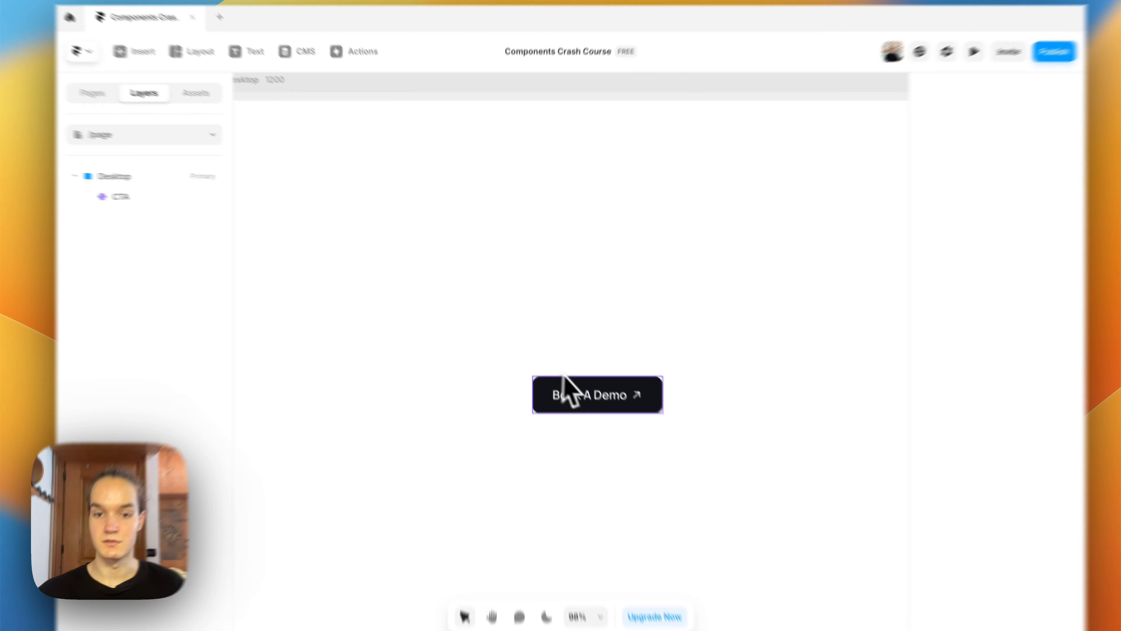
Step: Open the CTA component from its "Book A Demo" instance and look over its variants
{"action": "double_click", "coordinate": [557, 374]}
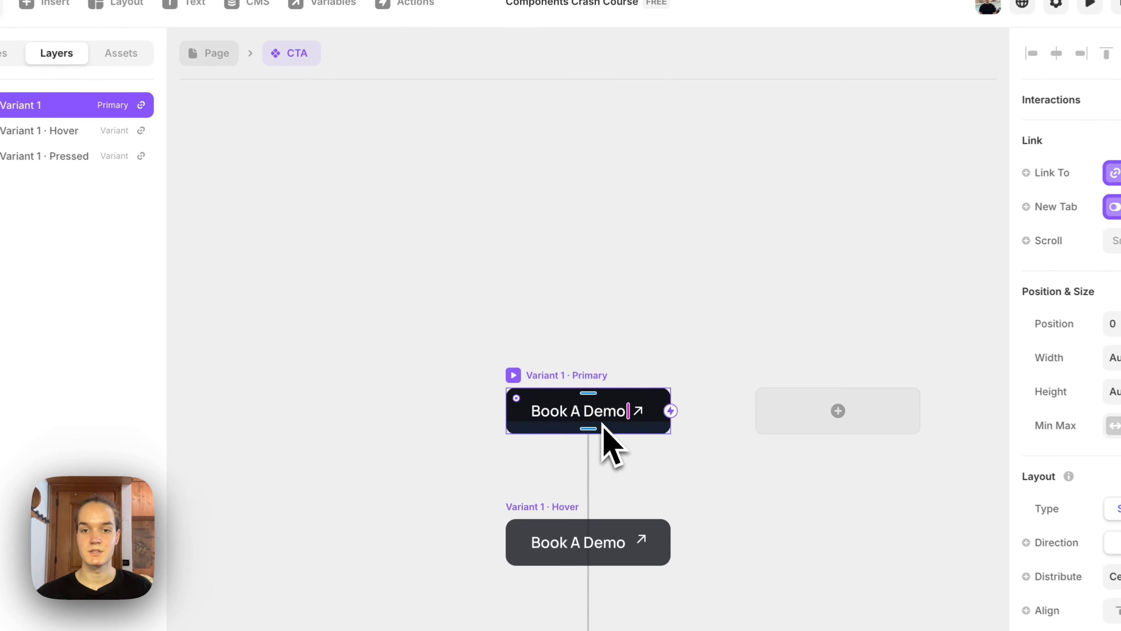
{"action": "scroll", "coordinate": [566, 289], "scroll_direction": "down", "scroll_amount": 2}
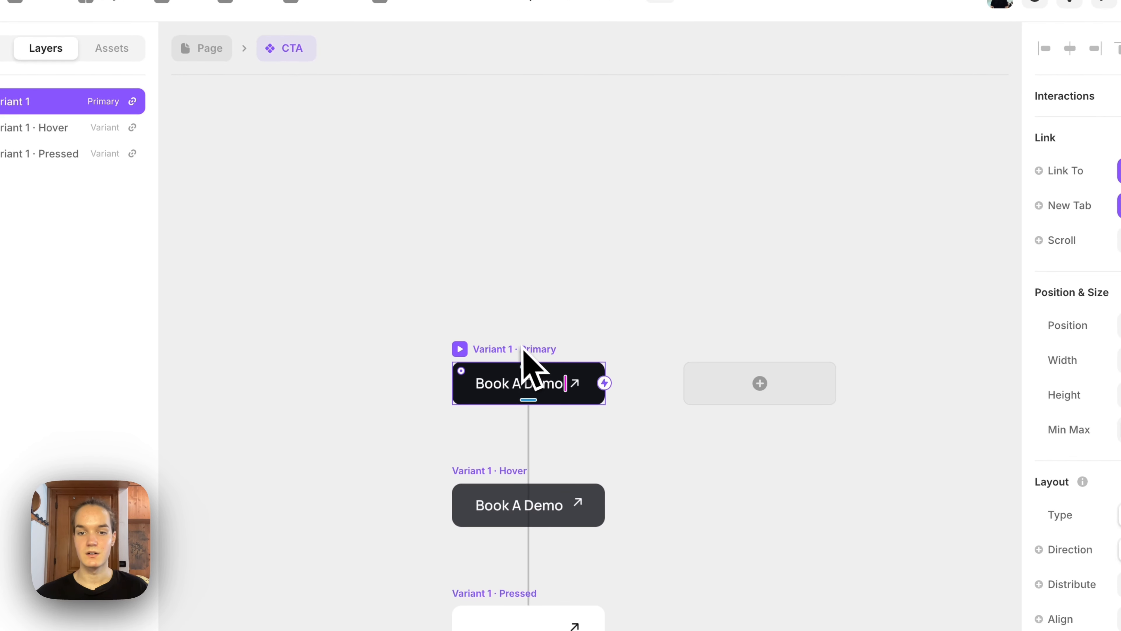
{"action": "left_click_drag", "start_coordinate": [736, 304], "coordinate": [673, 307]}
{"action": "scroll", "coordinate": [563, 331], "scroll_direction": "up", "scroll_amount": 2}
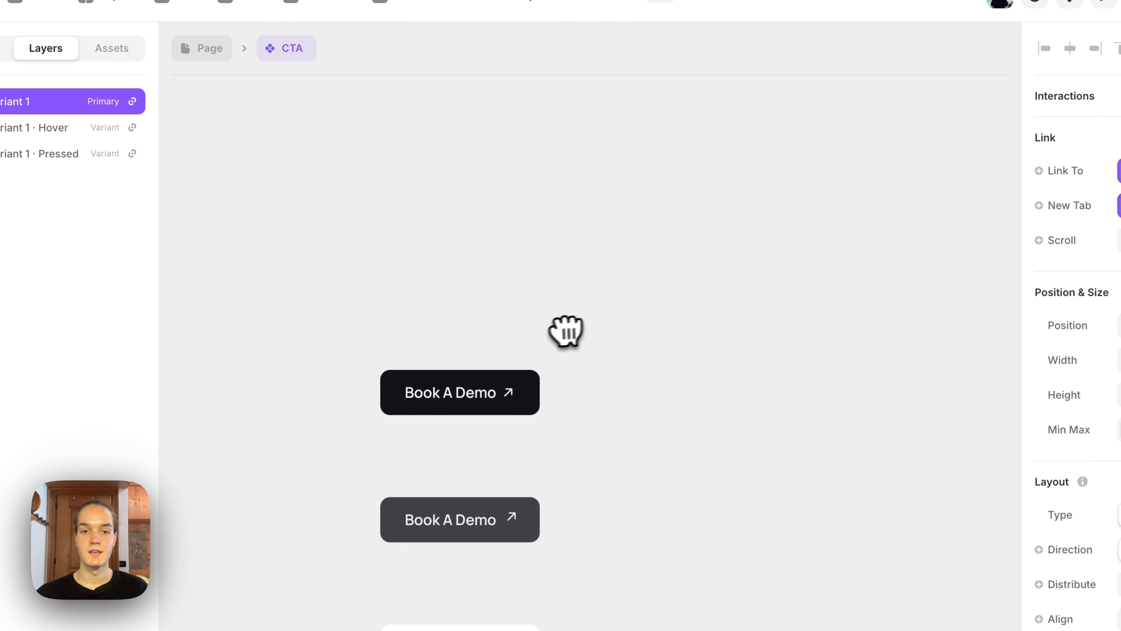
Step: Leave the component and switch to the Home page to view the example Primary and Secondary buttons
{"action": "left_click", "coordinate": [203, 47]}
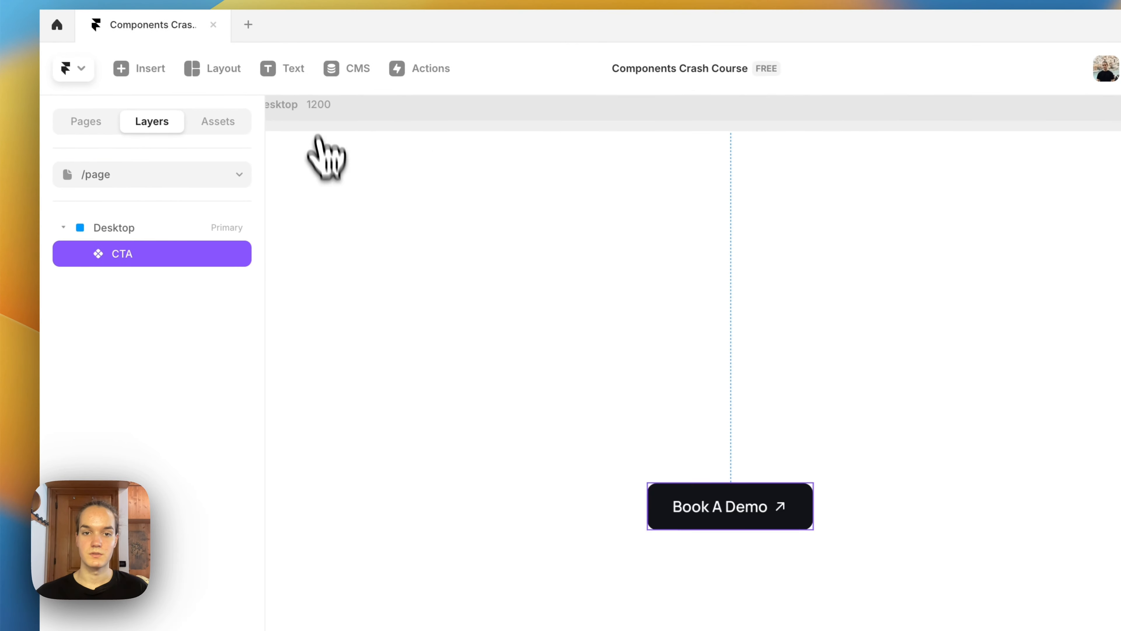
{"action": "left_click", "coordinate": [170, 179]}
{"action": "left_click", "coordinate": [146, 239]}
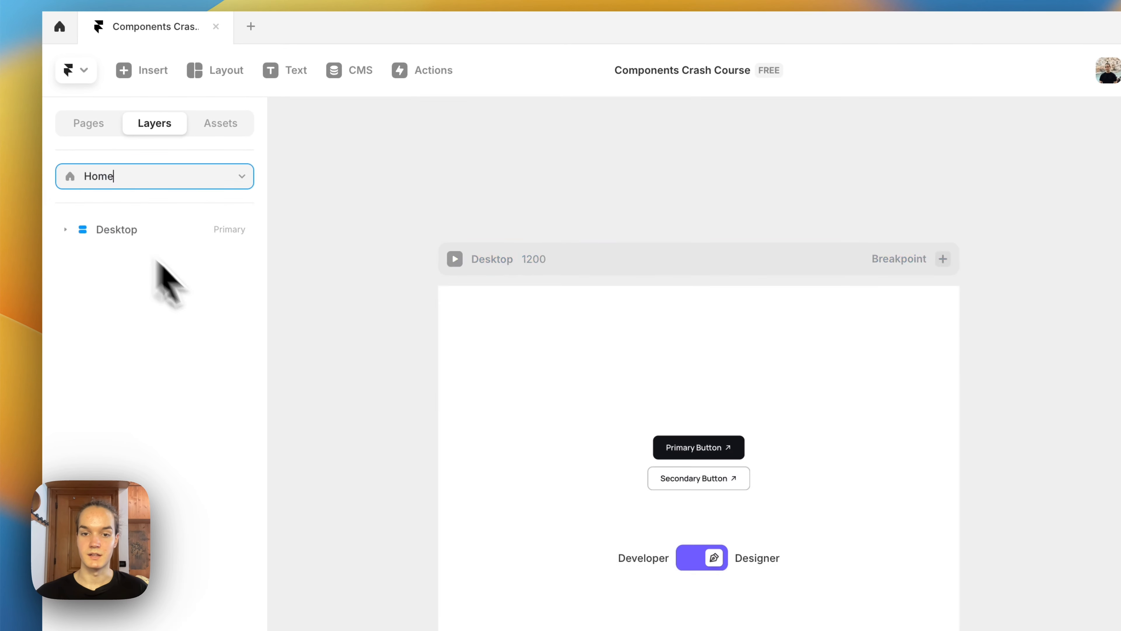
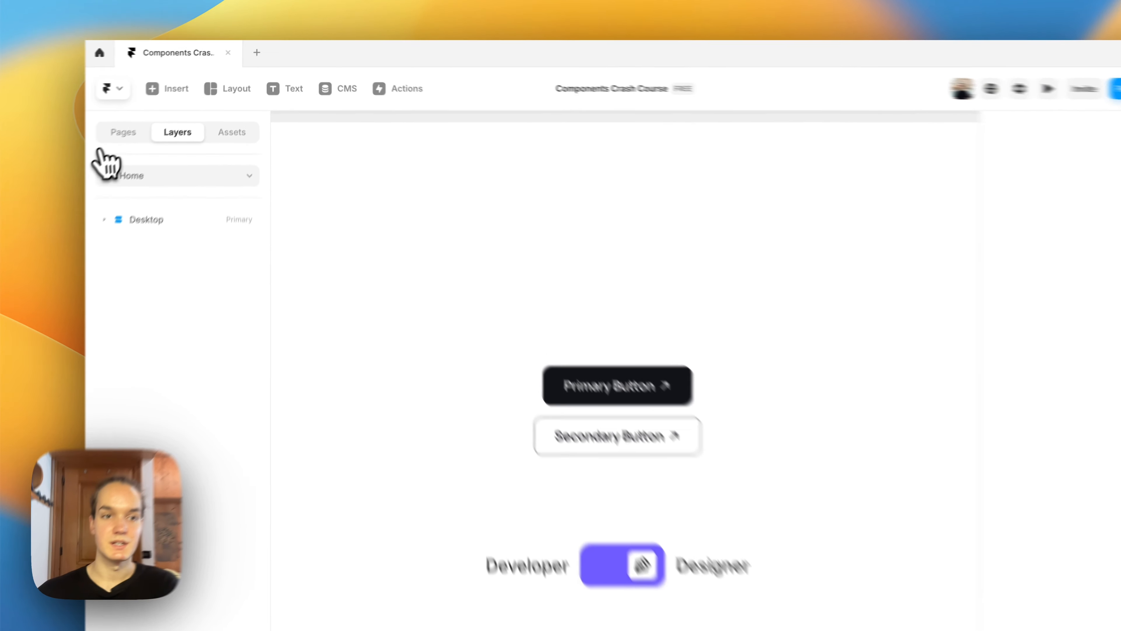
Step: Switch back to /page and open the CTA component from its "Book A Demo" instance for editing
{"action": "left_click", "coordinate": [151, 118]}
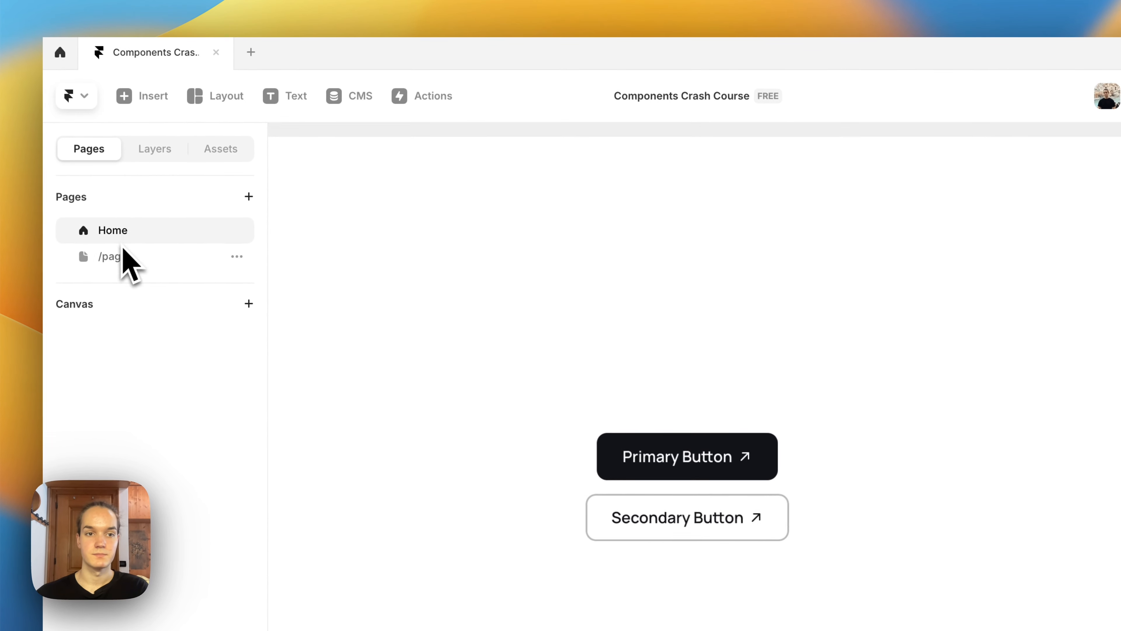
{"action": "left_click", "coordinate": [174, 189]}
{"action": "double_click", "coordinate": [736, 534]}
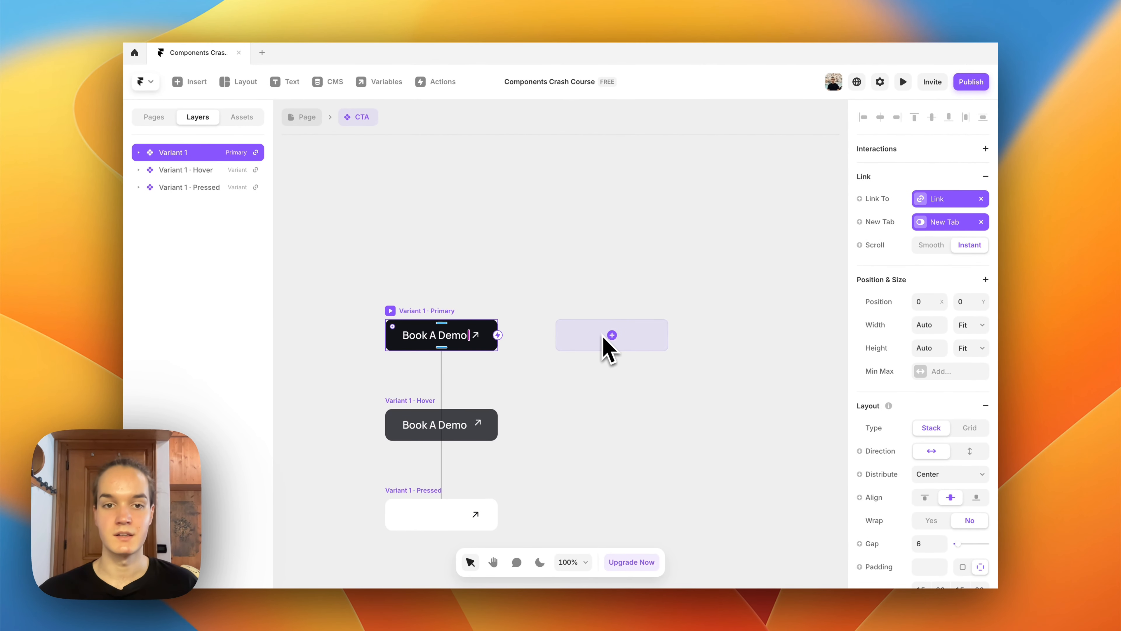
Step: Add a new variant beside Variant 1 in the CTA component and rename it Secondary
{"action": "left_click", "coordinate": [560, 335]}
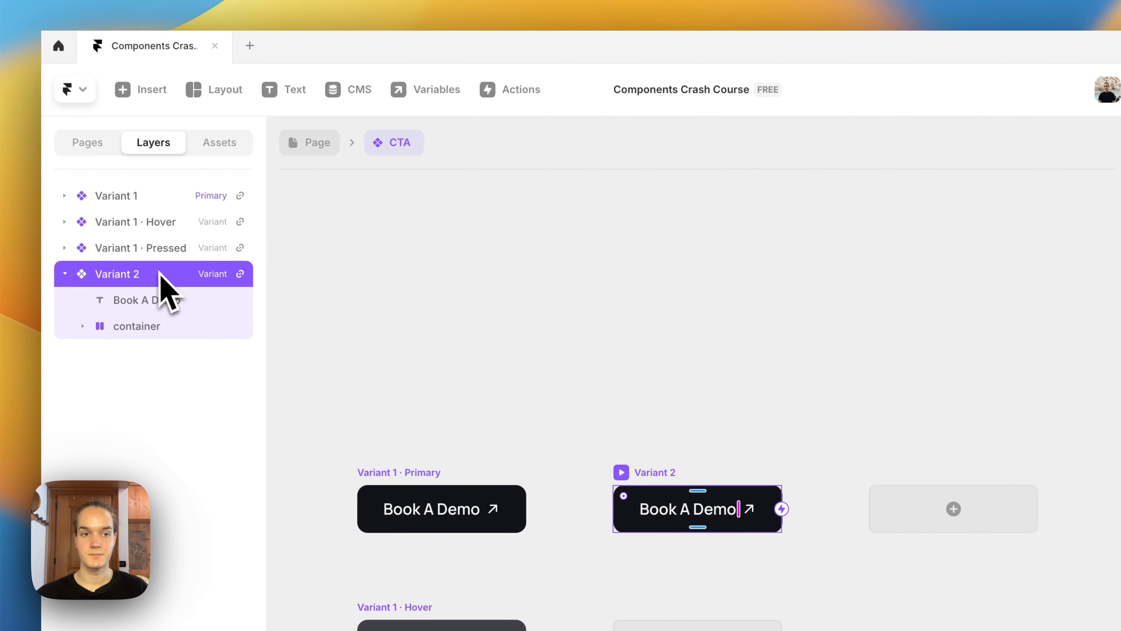
{"action": "double_click", "coordinate": [77, 161]}
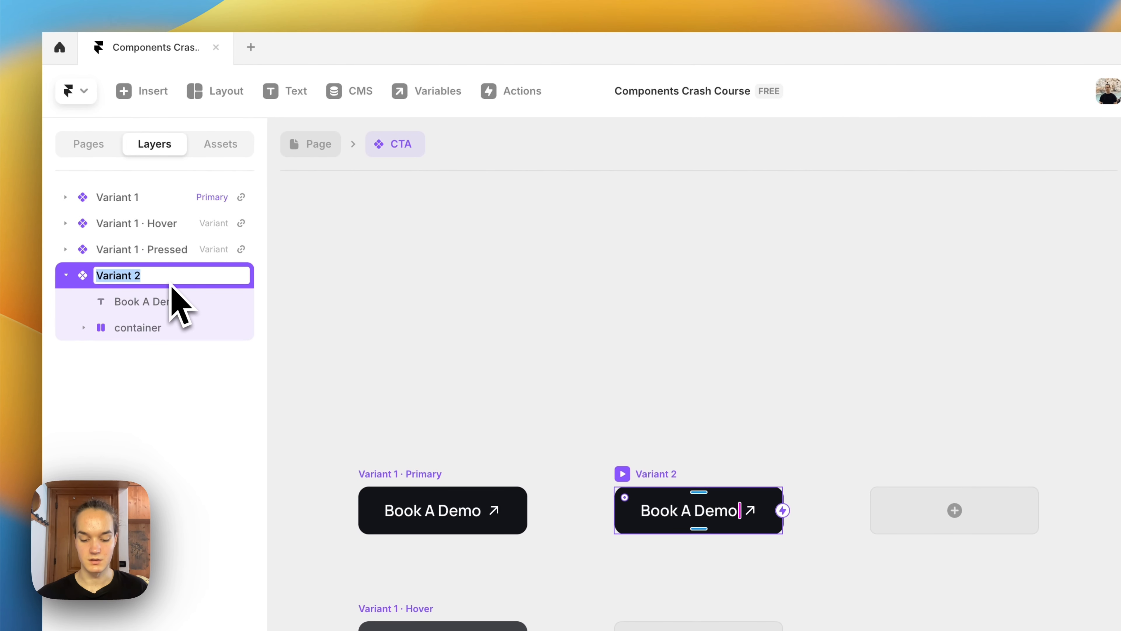
{"action": "type", "text": "Secondary"}
{"action": "key", "text": "Return"}
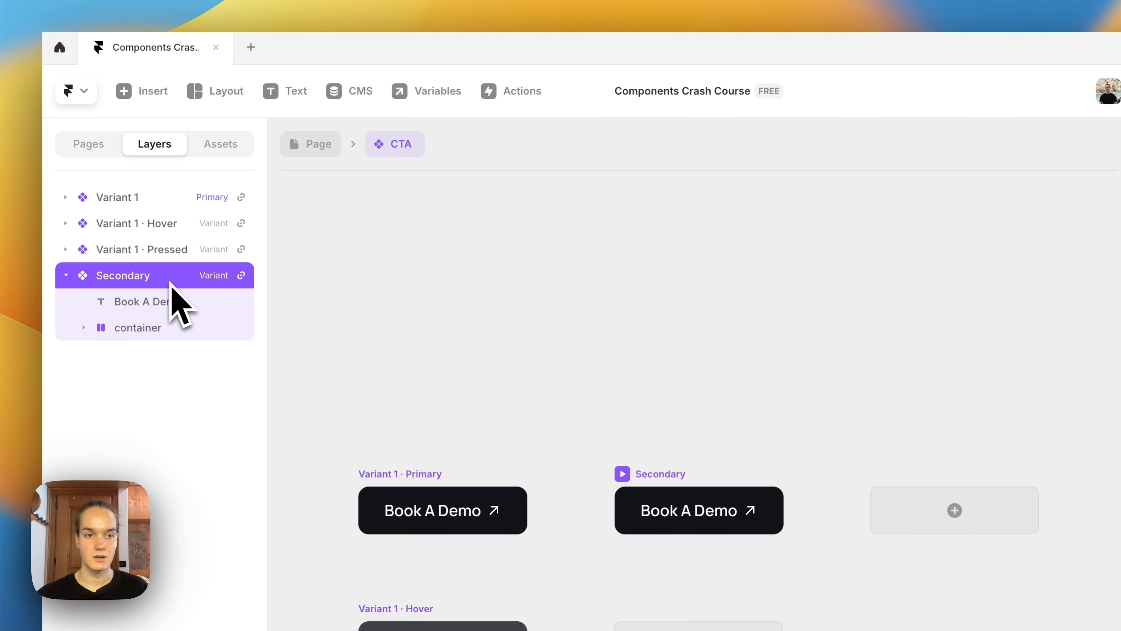
Step: Rename Variant 1 as Primary and collapse the Secondary variant's layers
{"action": "double_click", "coordinate": [130, 205]}
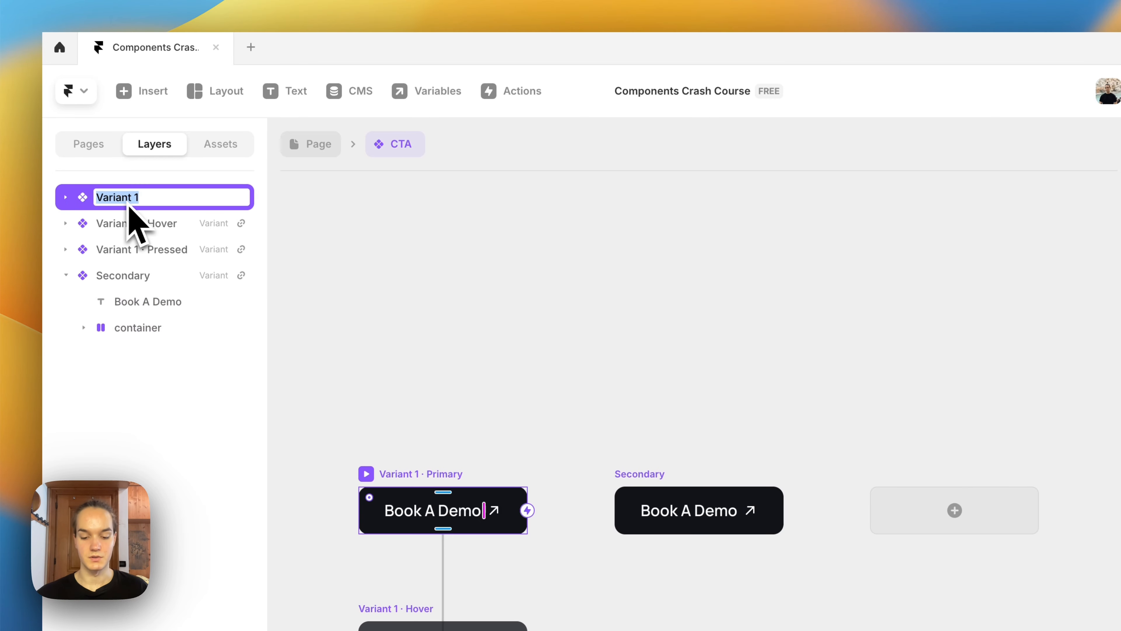
{"action": "type", "text": "Primar"}
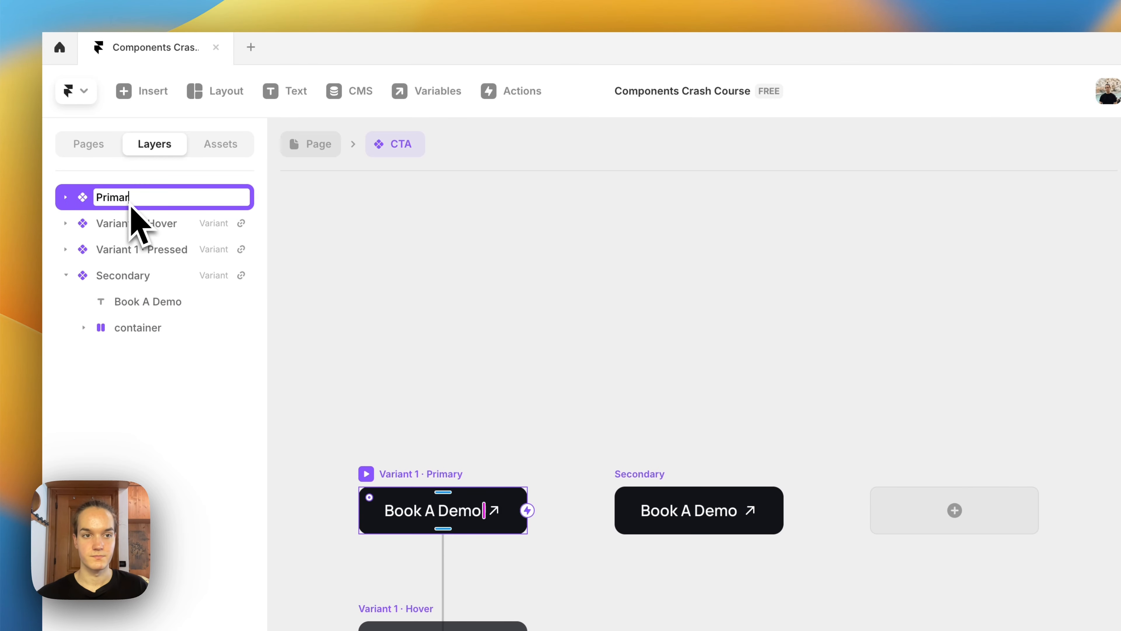
{"action": "type", "text": "y"}
{"action": "key", "text": "Return"}
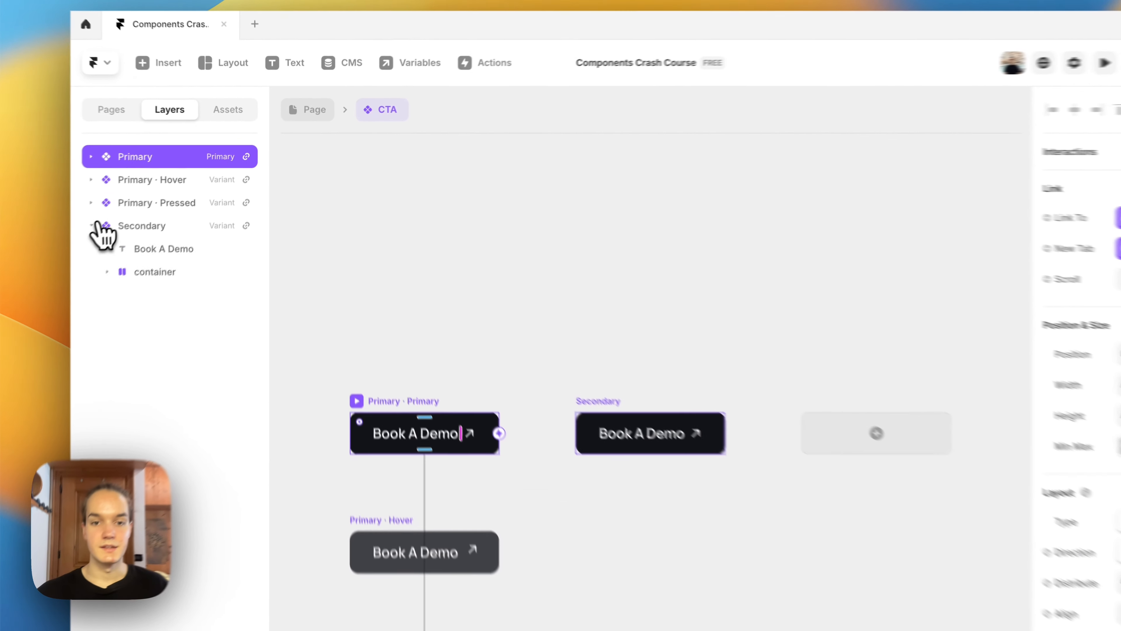
{"action": "left_click", "coordinate": [139, 204]}
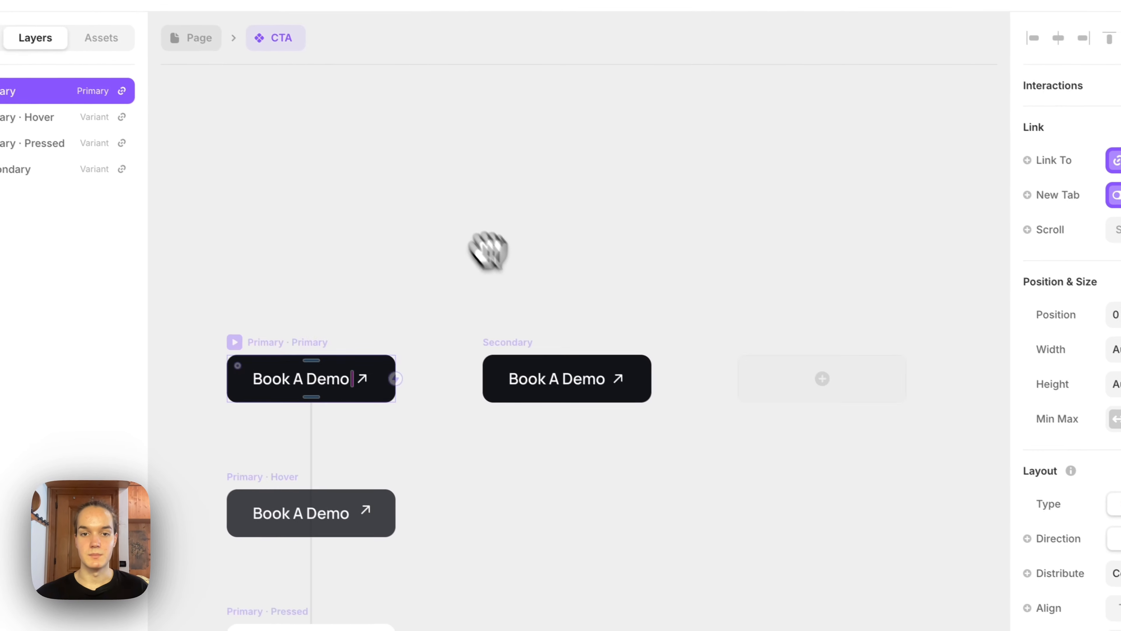
Step: Remove the fill from the Secondary variant
{"action": "left_click", "coordinate": [528, 355]}
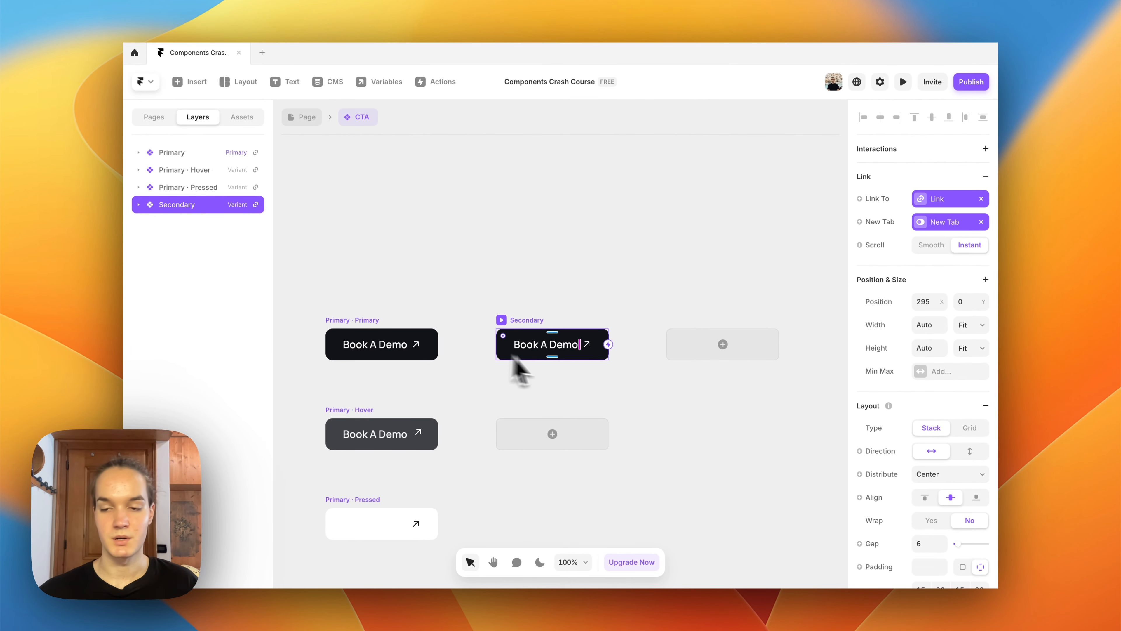
{"action": "scroll", "coordinate": [996, 438], "scroll_direction": "down", "scroll_amount": 10}
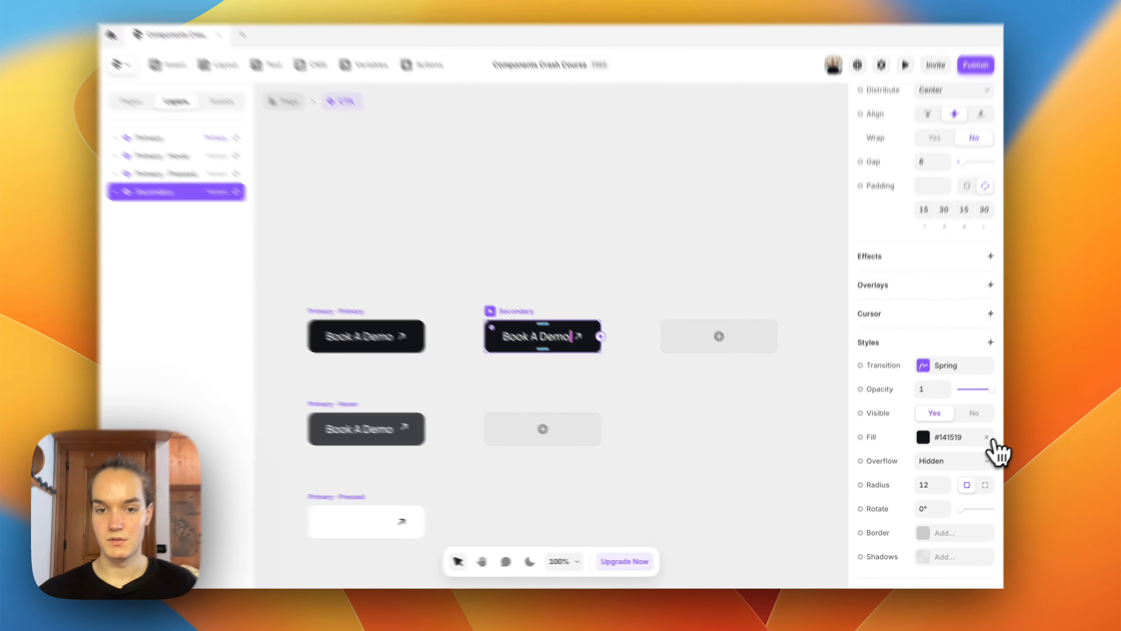
{"action": "left_click", "coordinate": [993, 440]}
{"action": "left_click", "coordinate": [987, 437]}
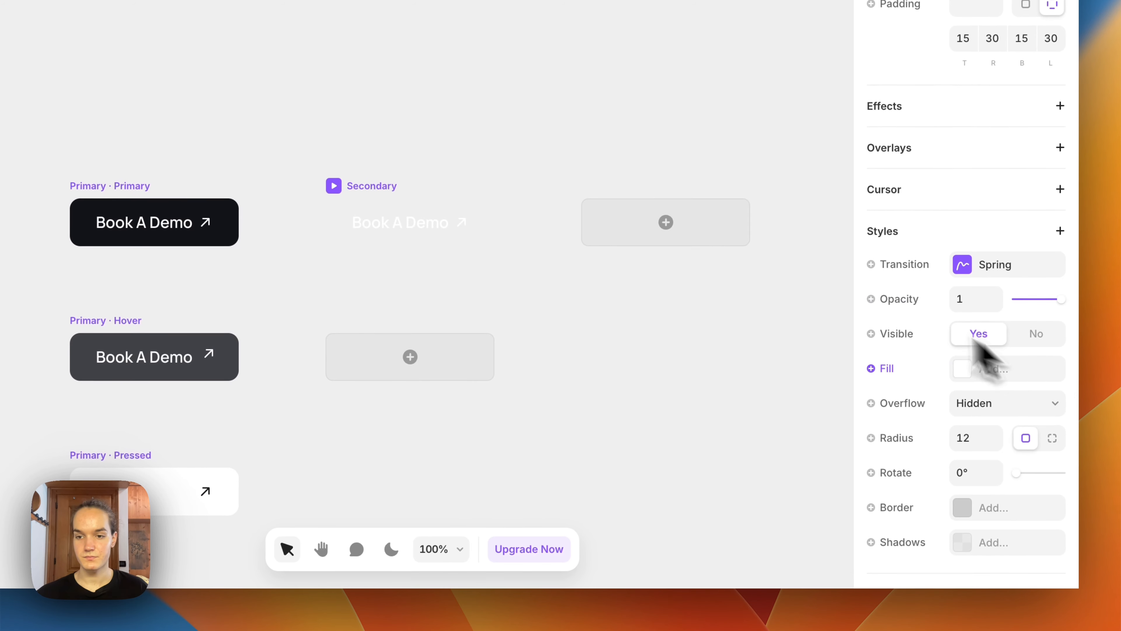
Step: Add a solid border to the Secondary variant in colour #141519 at 30% opacity
{"action": "scroll", "coordinate": [984, 397], "scroll_direction": "down", "scroll_amount": 3}
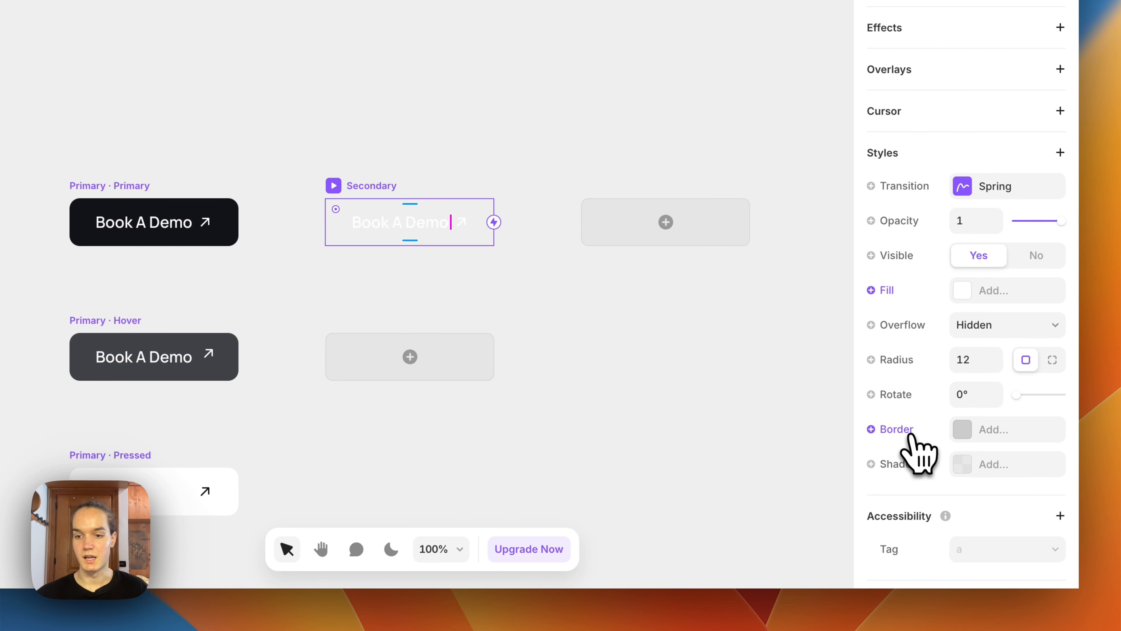
{"action": "left_click", "coordinate": [943, 440]}
{"action": "left_click", "coordinate": [770, 479]}
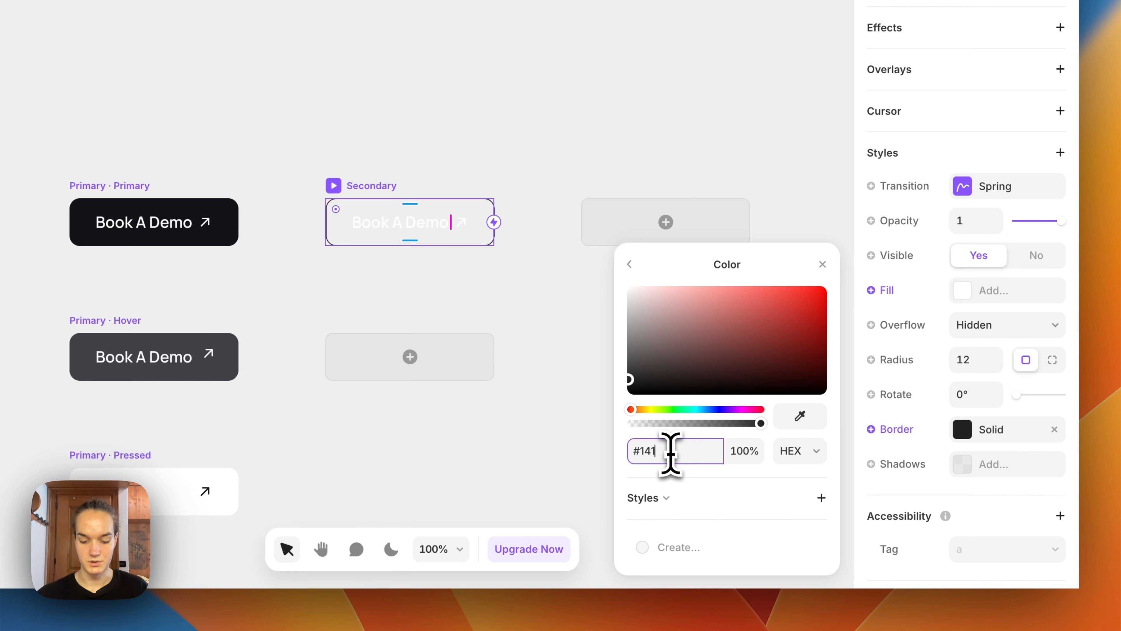
{"action": "type", "text": "#141518"}
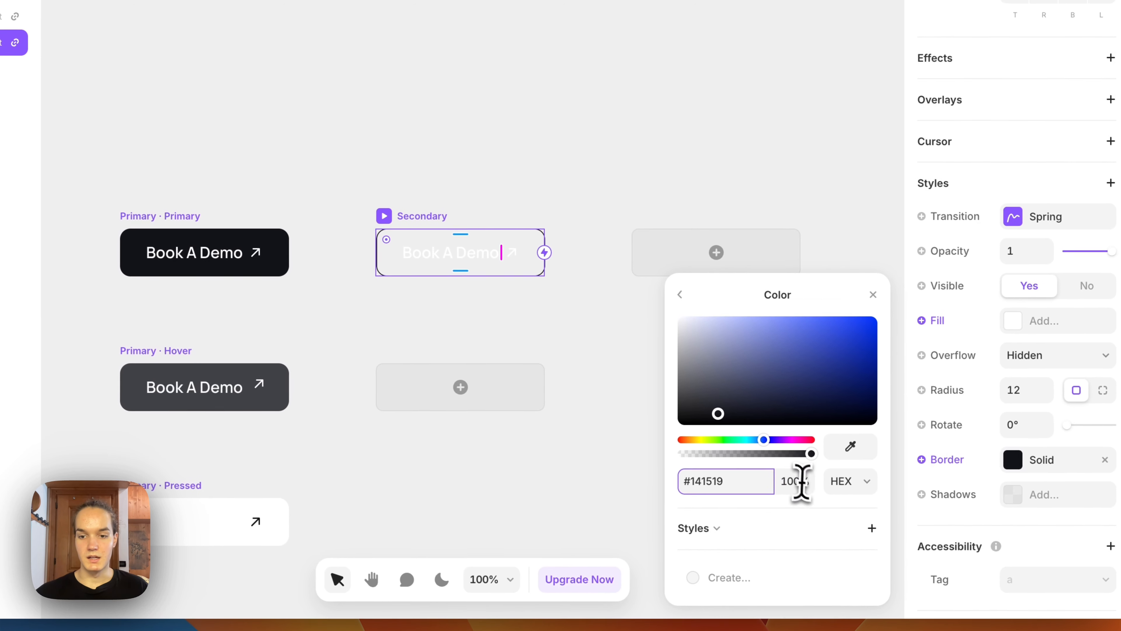
{"action": "left_click", "coordinate": [750, 452]}
{"action": "type", "text": "3"}
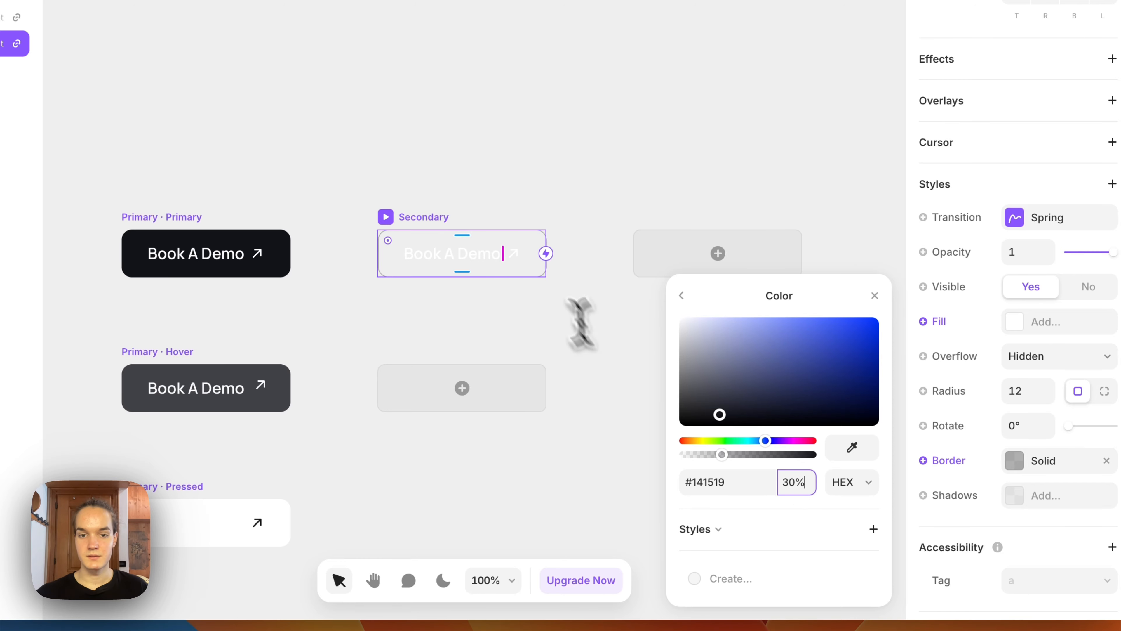
Step: Recolour the Secondary variant's "Book A Demo" text with the dark colour sampled from the Primary button
{"action": "left_click", "coordinate": [483, 265]}
{"action": "scroll", "coordinate": [1017, 432], "scroll_direction": "down", "scroll_amount": 8}
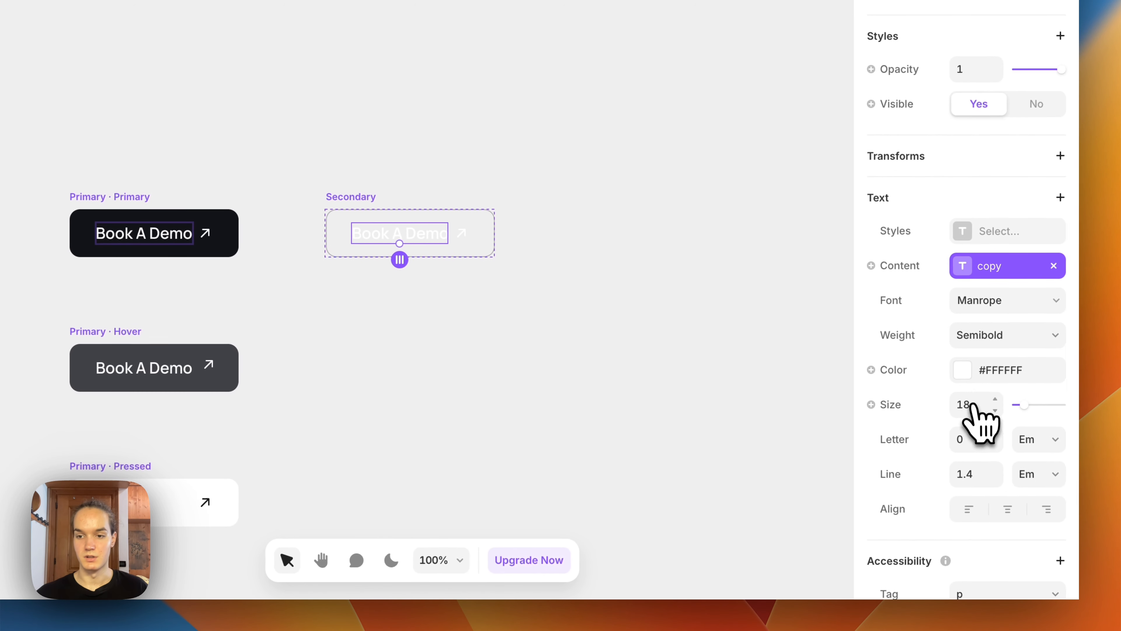
{"action": "left_click", "coordinate": [971, 373]}
{"action": "left_click", "coordinate": [797, 428]}
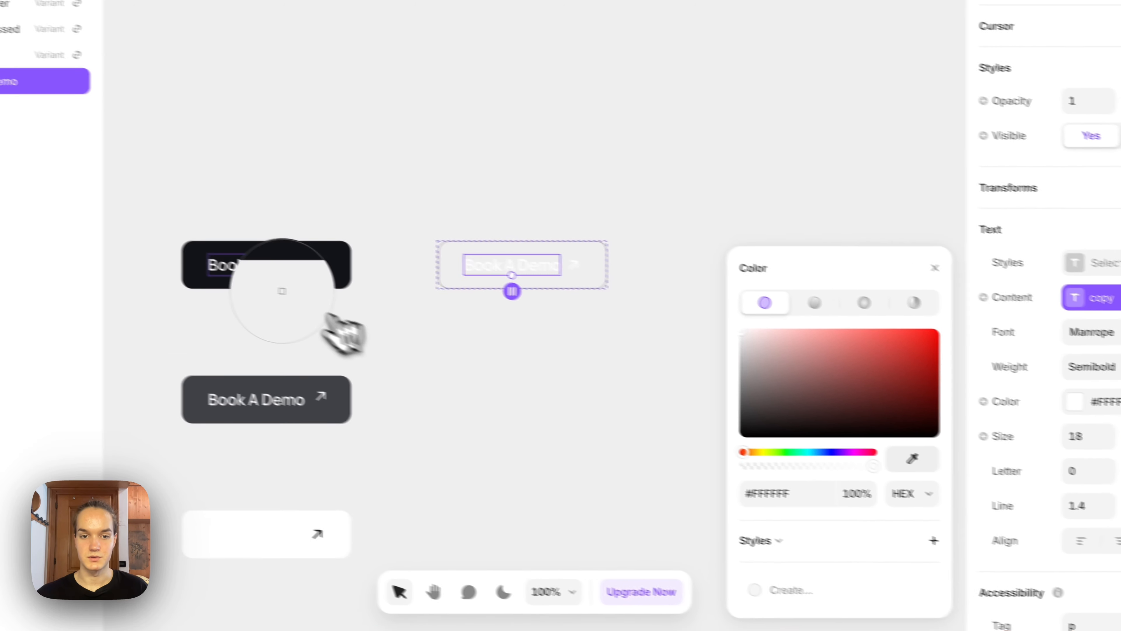
{"action": "left_click", "coordinate": [176, 240]}
Step: Recolour the Secondary variant's Phosphor arrow icon with the dark colour sampled from the Primary button
{"action": "left_click", "coordinate": [623, 279]}
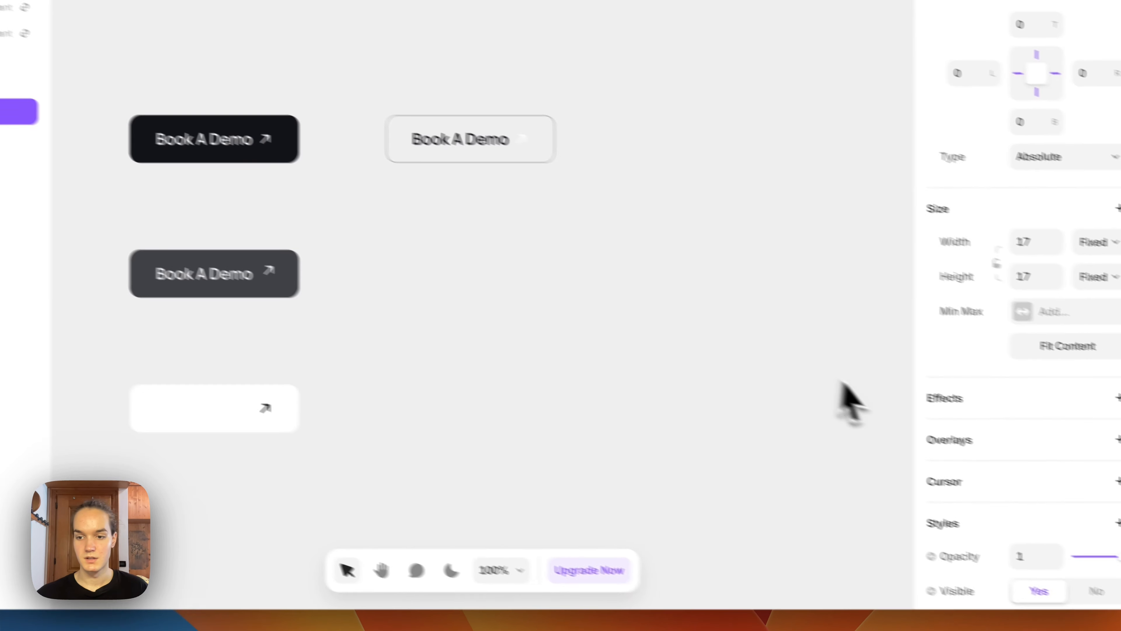
{"action": "scroll", "coordinate": [1031, 446], "scroll_direction": "down", "scroll_amount": 5}
{"action": "left_click", "coordinate": [986, 489]}
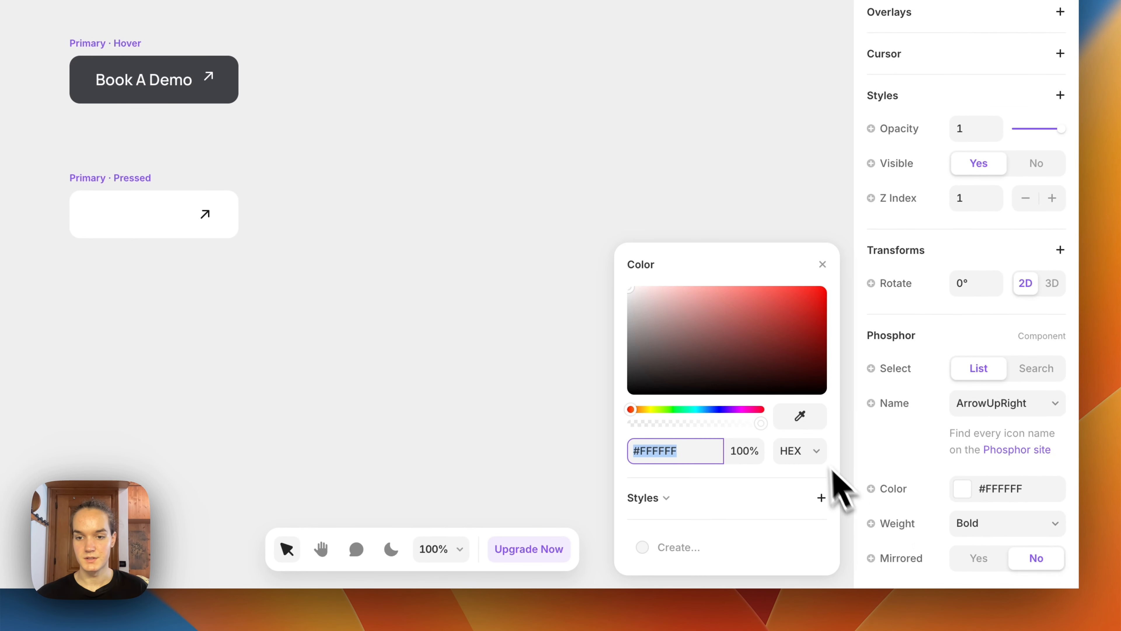
{"action": "left_click", "coordinate": [800, 416]}
{"action": "left_click", "coordinate": [399, 139]}
{"action": "left_click", "coordinate": [375, 56]}
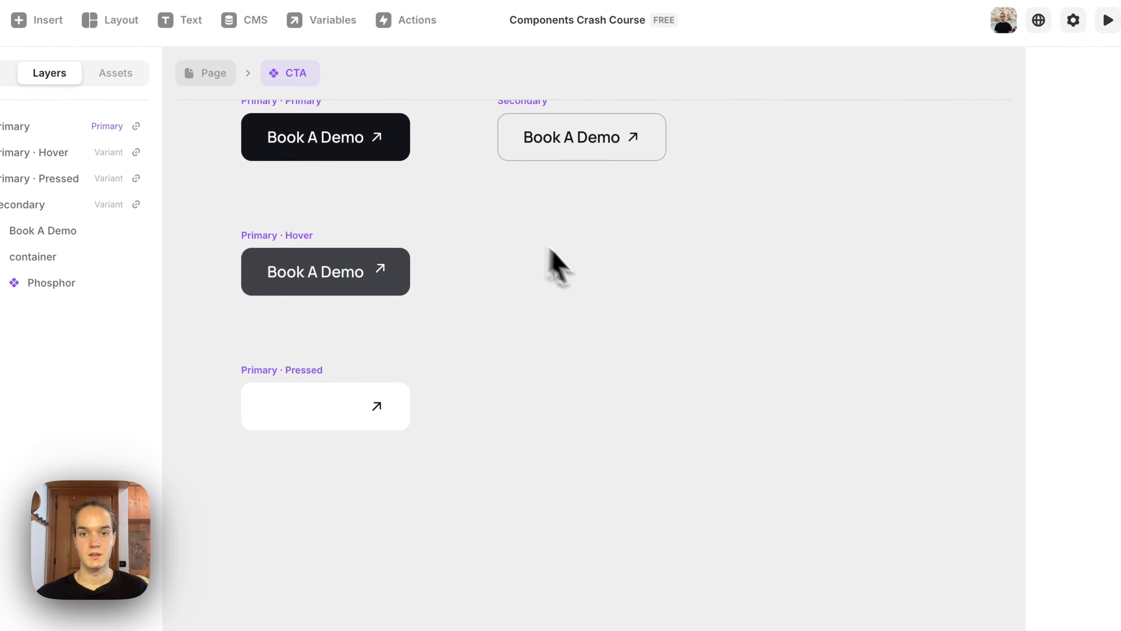
Step: Add a hover variant below the Secondary variant
{"action": "scroll", "coordinate": [551, 251], "scroll_direction": "up", "scroll_amount": 5}
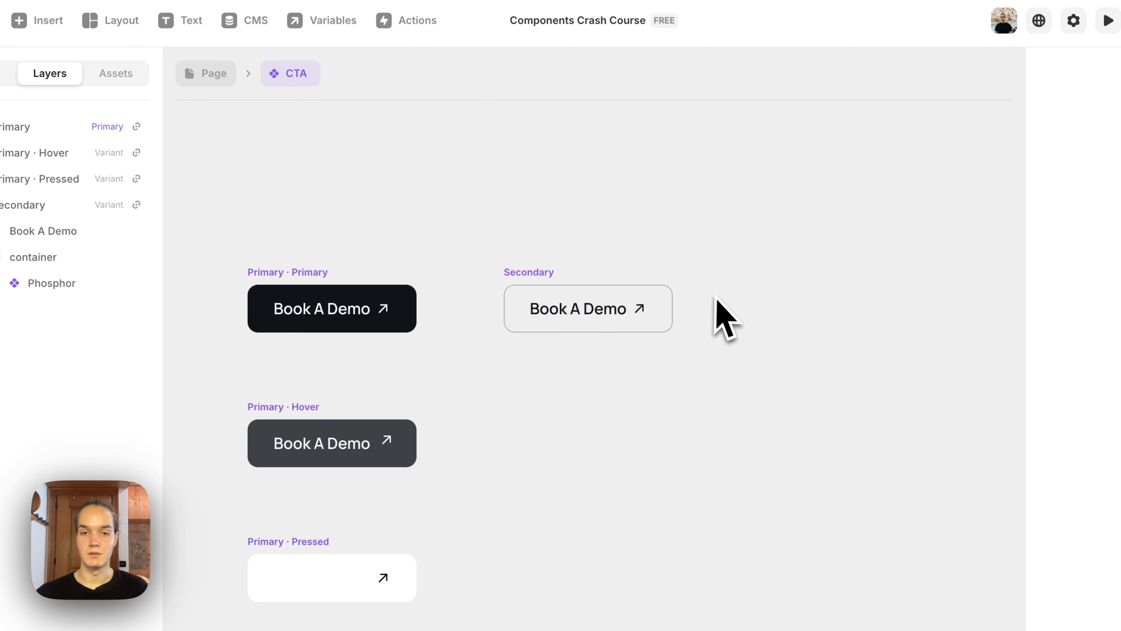
{"action": "left_click", "coordinate": [560, 280]}
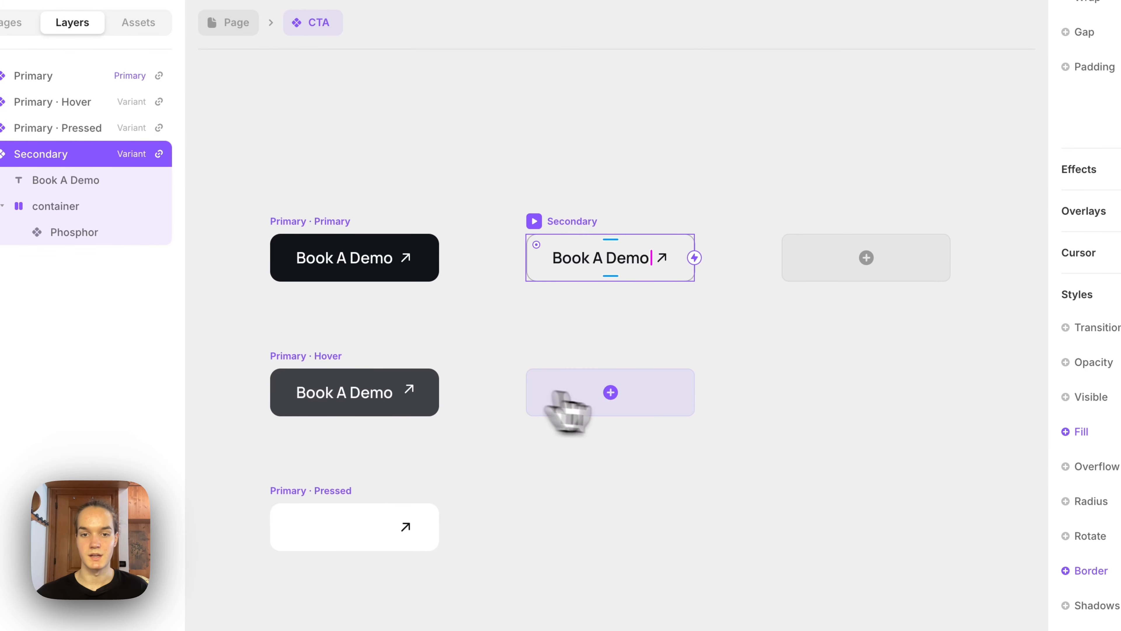
{"action": "left_click", "coordinate": [631, 399]}
{"action": "left_click", "coordinate": [656, 418]}
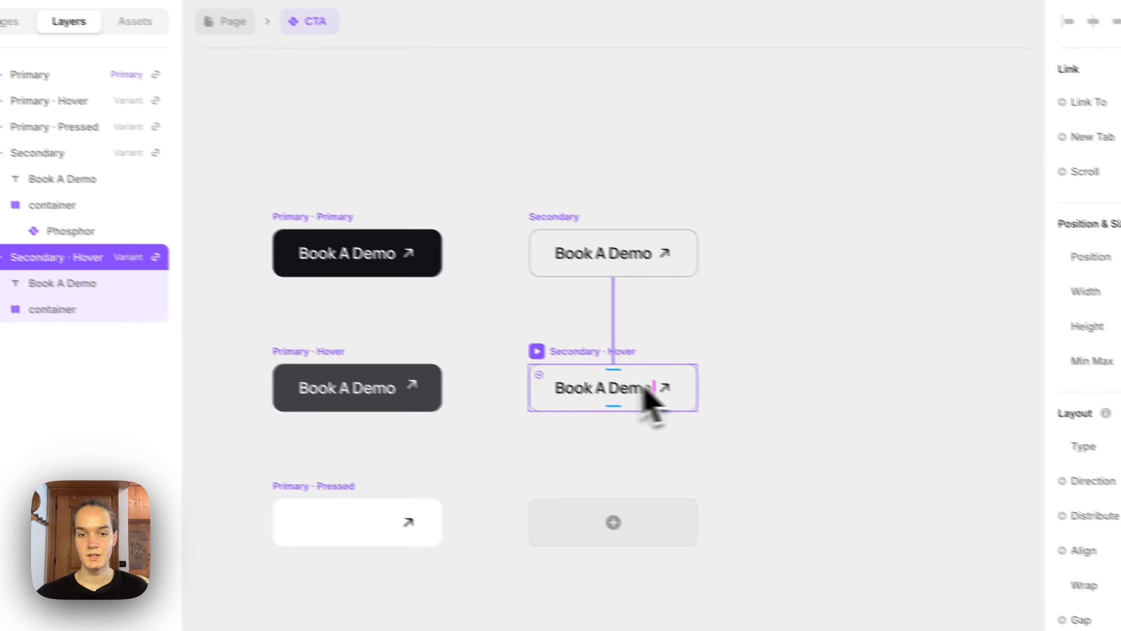
Step: Set the border colour opacity of the Secondary hover variant to 100% and deselect it
{"action": "scroll", "coordinate": [1076, 376], "scroll_direction": "down", "scroll_amount": 10}
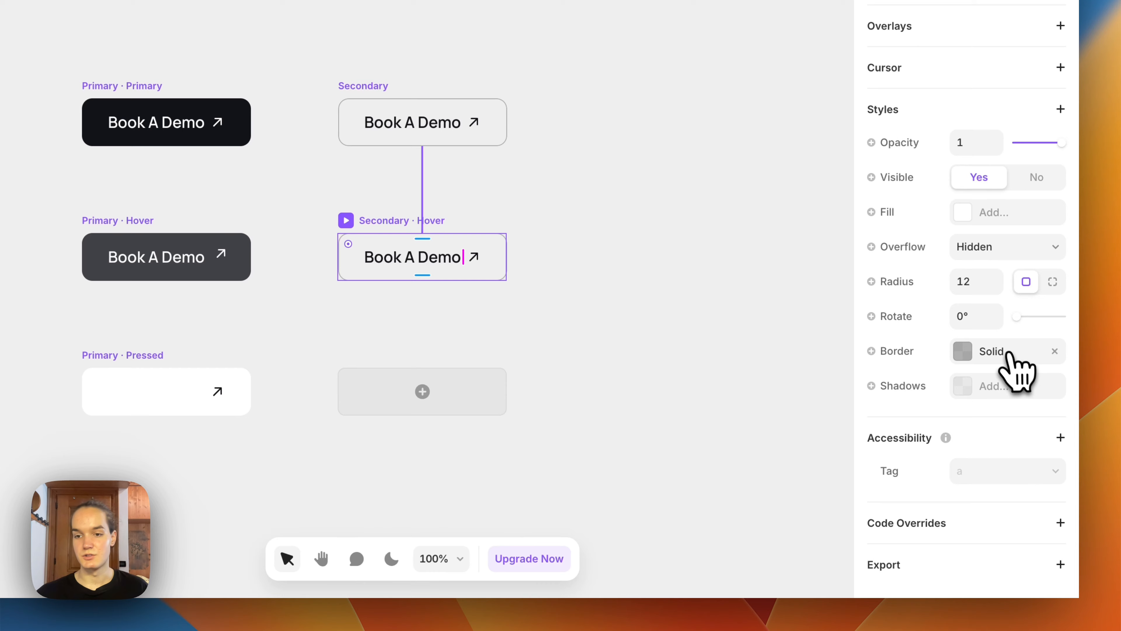
{"action": "left_click", "coordinate": [1009, 352]}
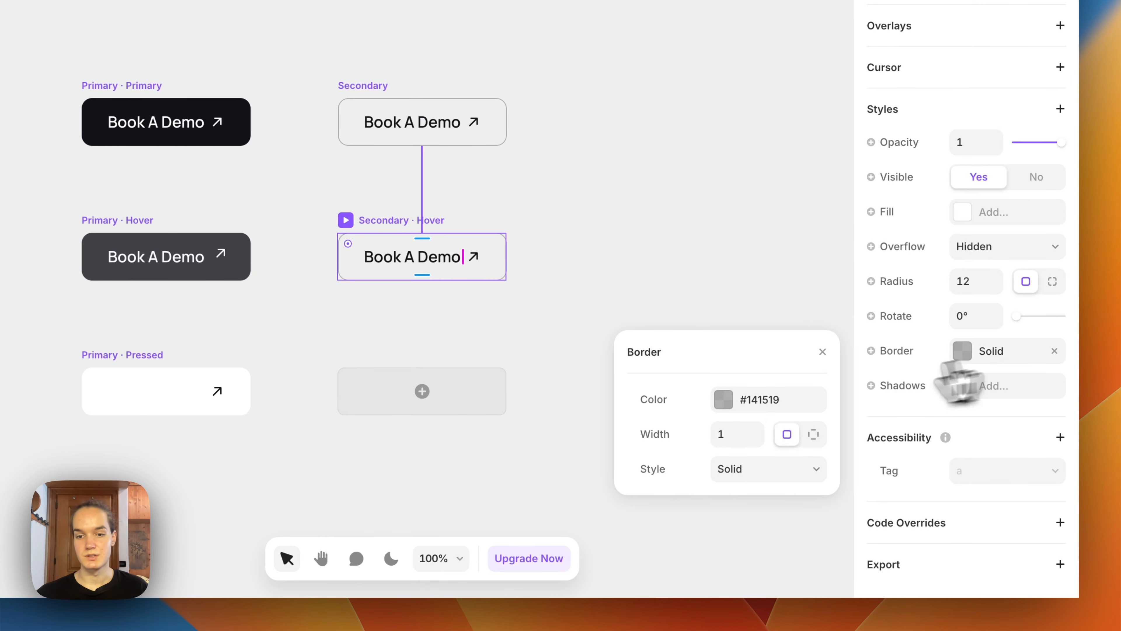
{"action": "left_click", "coordinate": [758, 396]}
{"action": "left_click", "coordinate": [751, 452]}
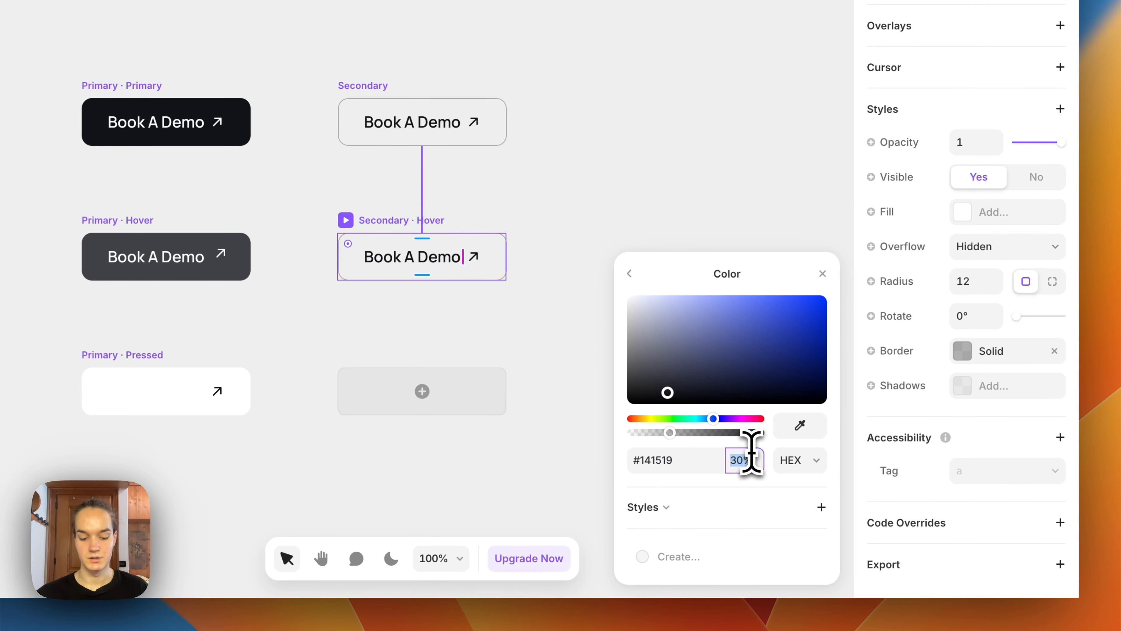
{"action": "type", "text": "100"}
{"action": "key", "text": "Return"}
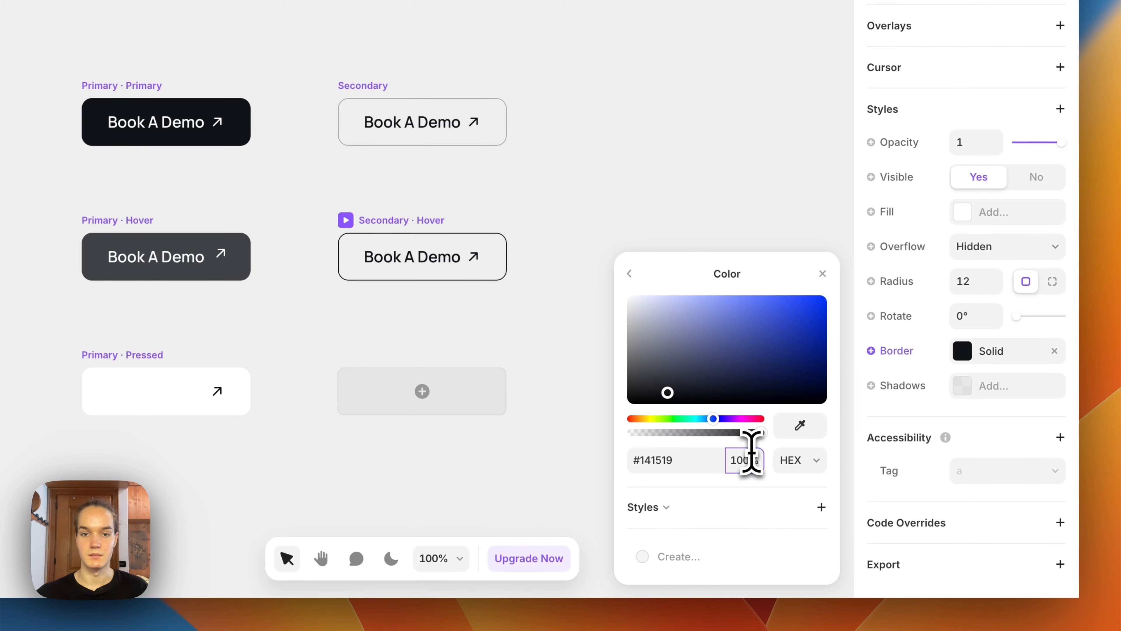
{"action": "left_click", "coordinate": [397, 68]}
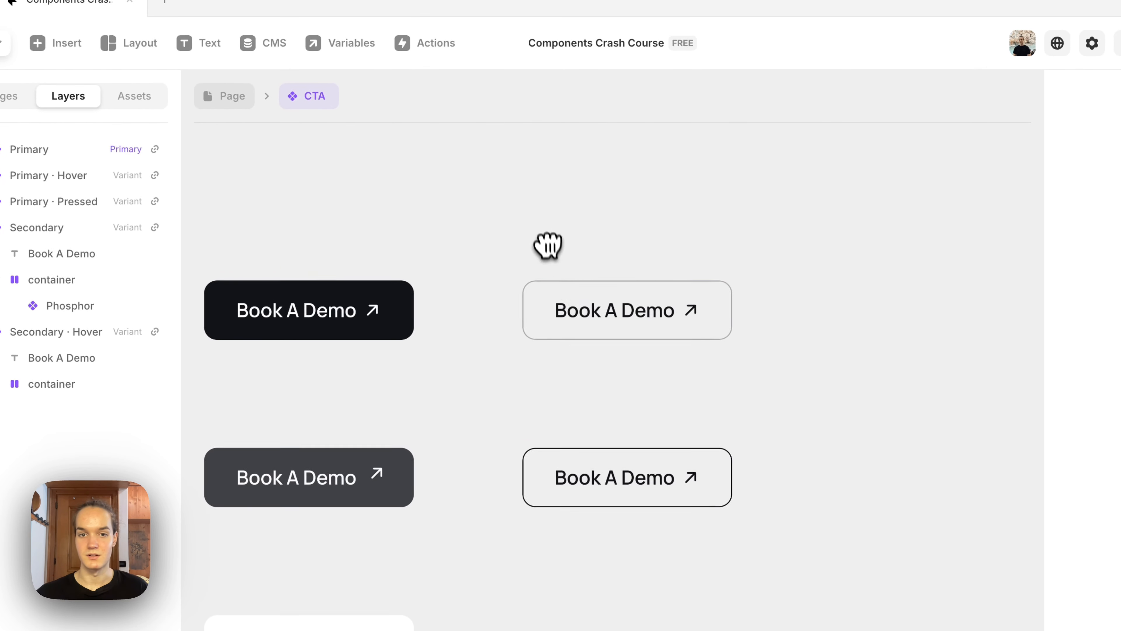
Step: Return to the page and place a duplicate of the "Book A Demo" button just below the original
{"action": "left_click_drag", "start_coordinate": [567, 263], "coordinate": [613, 326]}
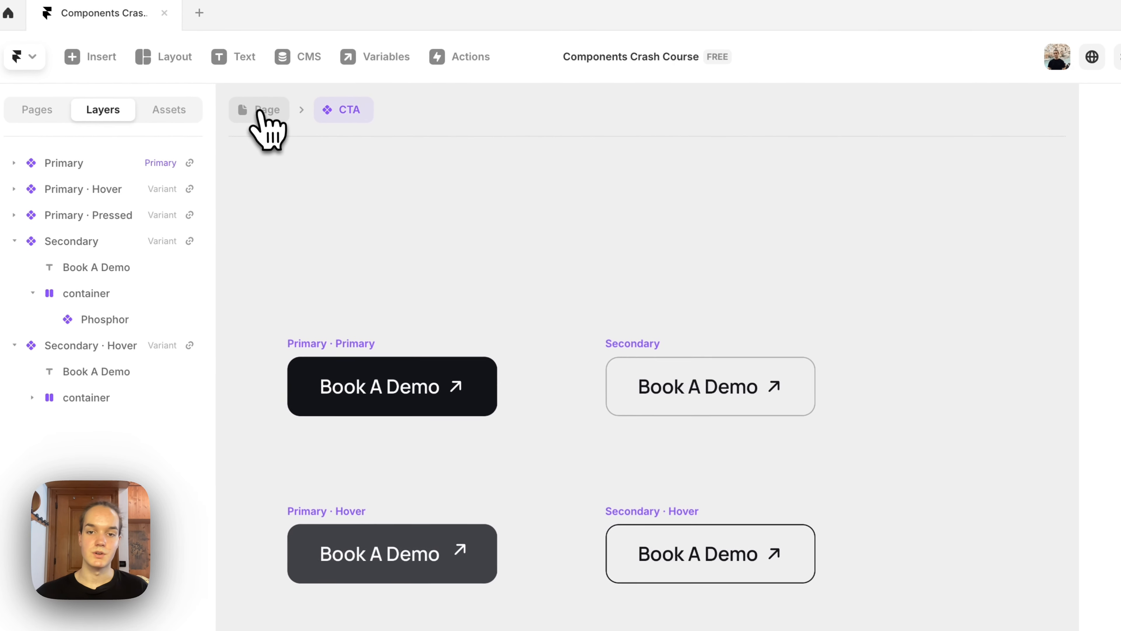
{"action": "left_click", "coordinate": [245, 103]}
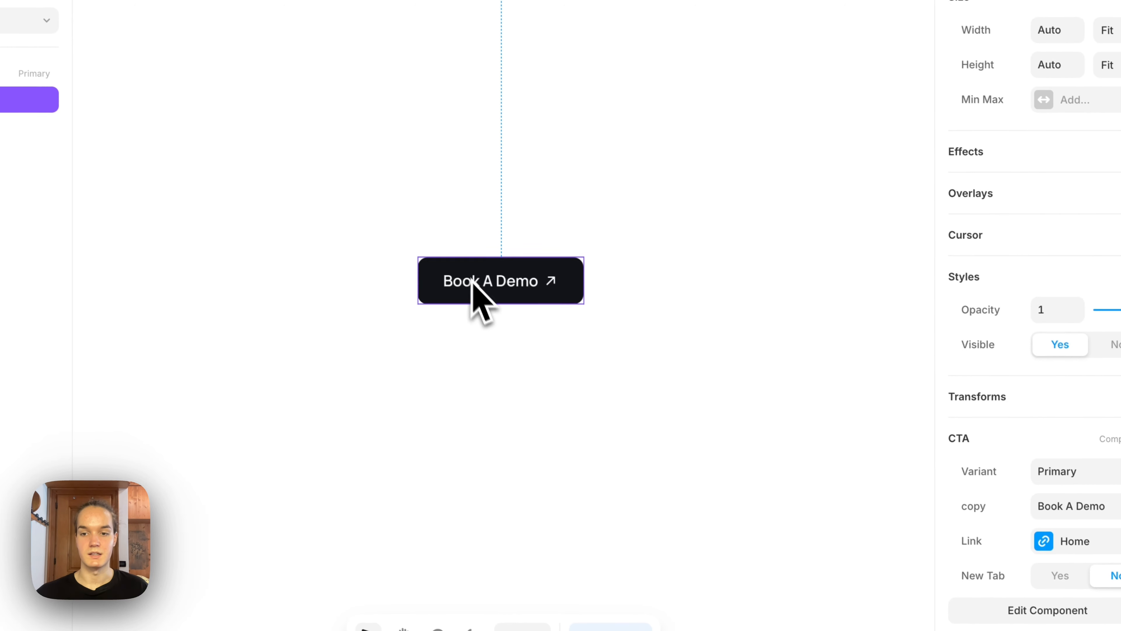
{"action": "left_click_drag", "start_coordinate": [506, 323], "coordinate": [509, 371]}
{"action": "left_click_drag", "start_coordinate": [474, 337], "coordinate": [505, 404]}
Step: Switch the lower "Book A Demo" button to the Secondary variant
{"action": "scroll", "coordinate": [1095, 481], "scroll_direction": "down", "scroll_amount": 8}
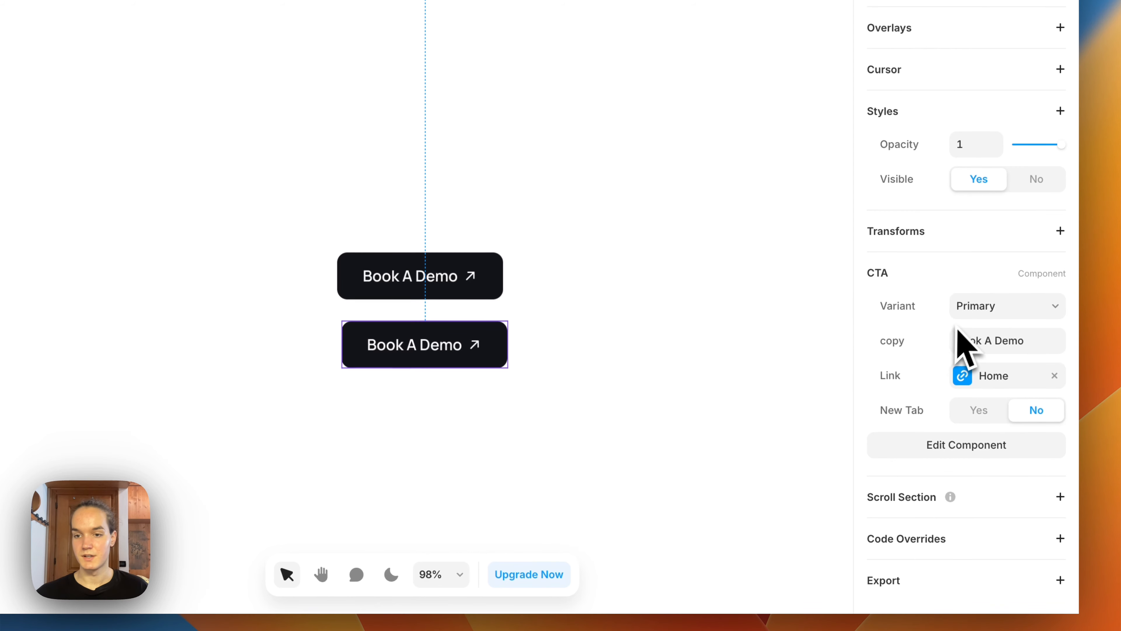
{"action": "left_click", "coordinate": [976, 309]}
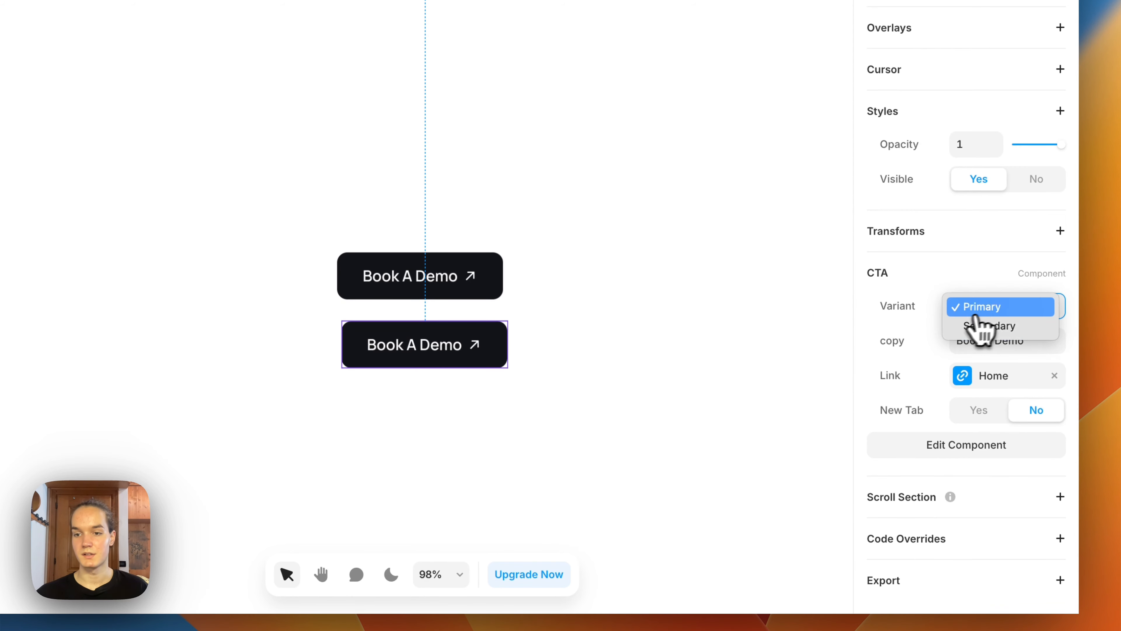
{"action": "left_click", "coordinate": [977, 329]}
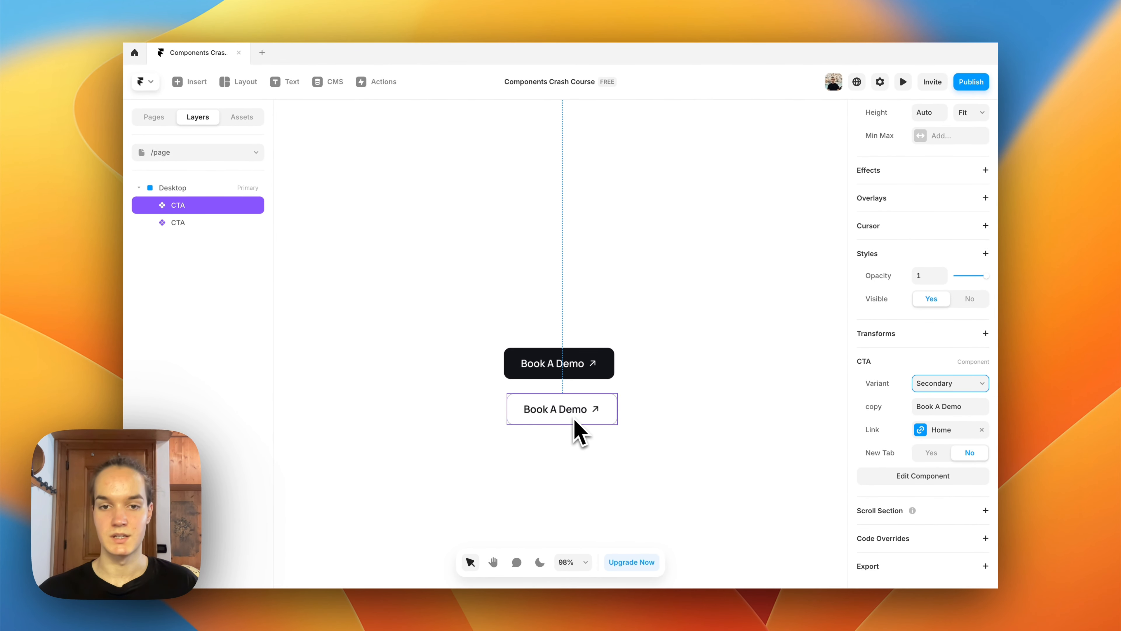
Step: Reopen the CTA component from the upper button, look over its Primary and Secondary variants, and return to the page
{"action": "double_click", "coordinate": [553, 367]}
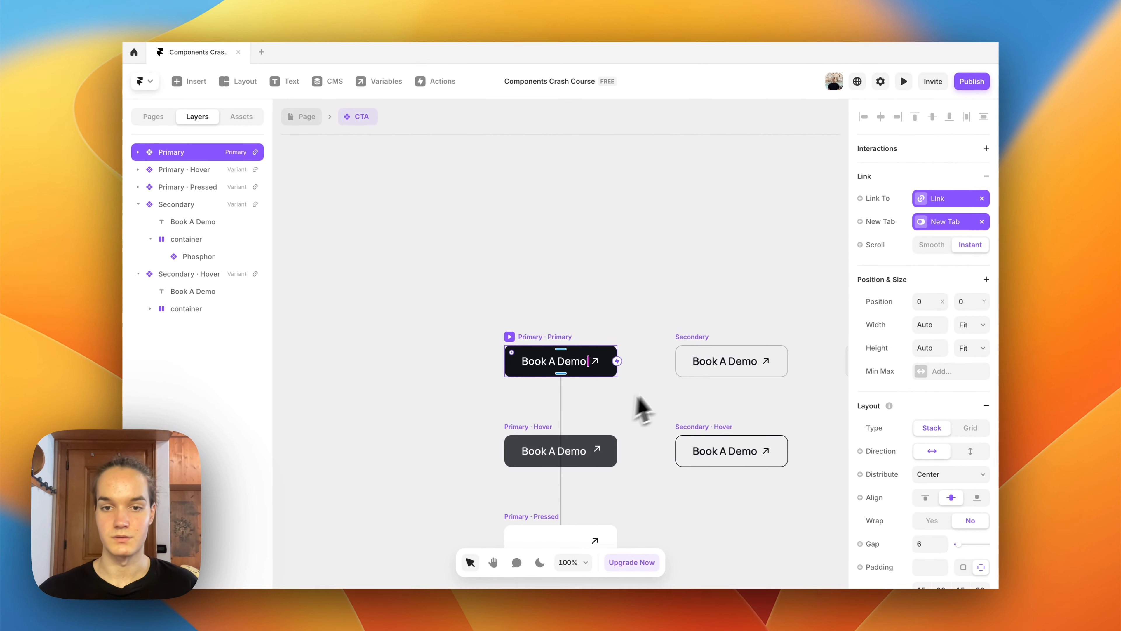
{"action": "left_click", "coordinate": [720, 351]}
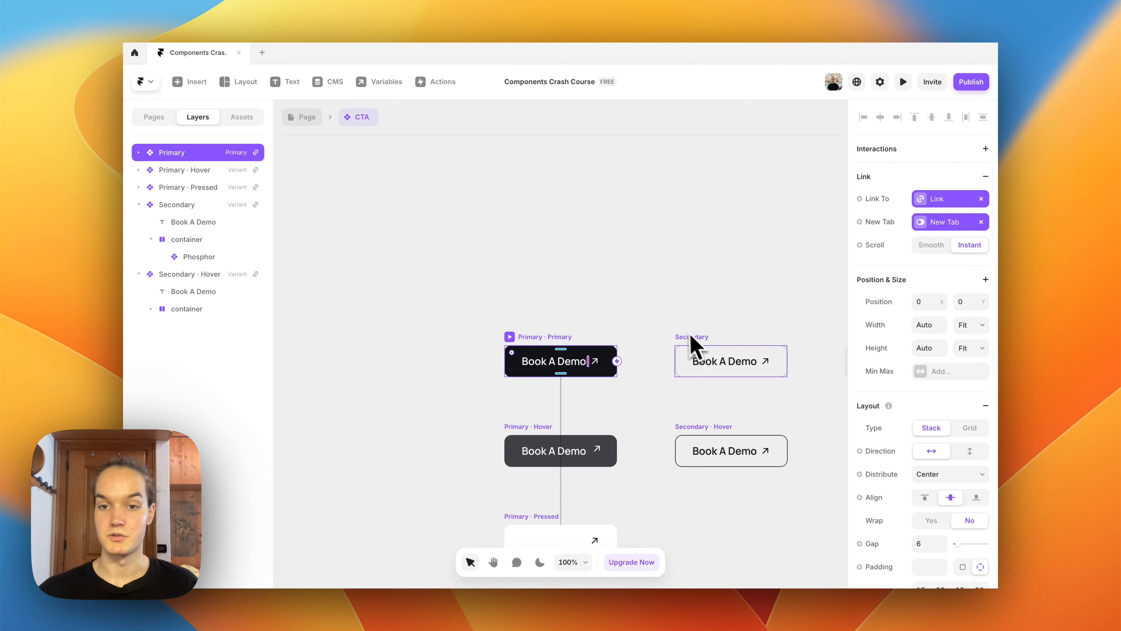
{"action": "scroll", "coordinate": [1059, 406], "scroll_direction": "up", "scroll_amount": 3}
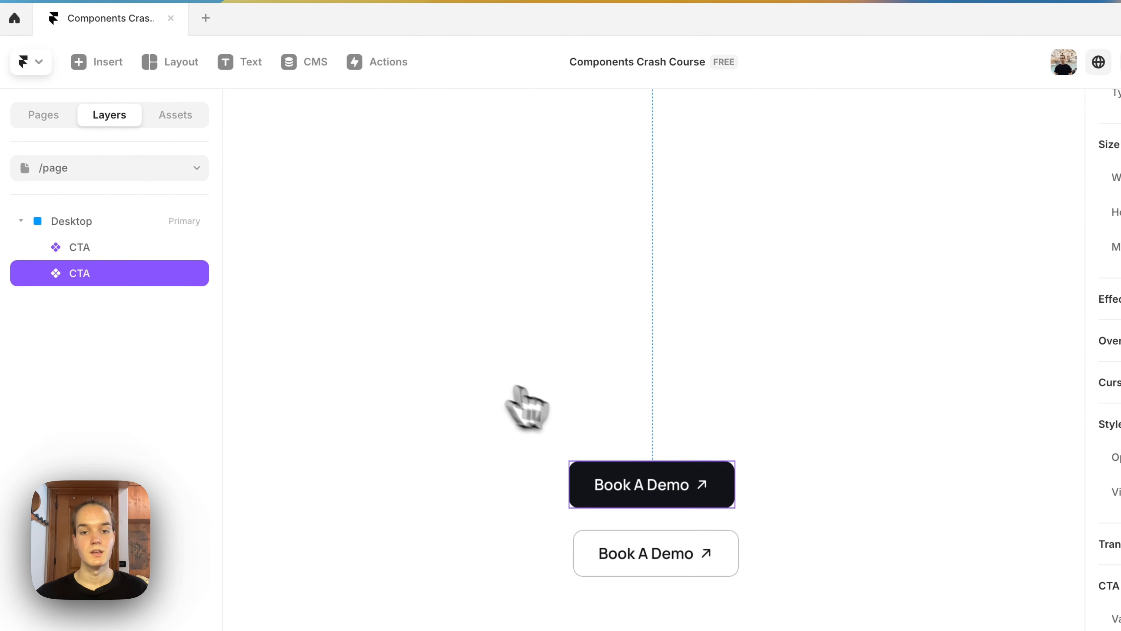
Step: Align the upper "Book A Demo" button horizontally with the lower Secondary one, checking the selection of both
{"action": "left_click_drag", "start_coordinate": [574, 395], "coordinate": [543, 361]}
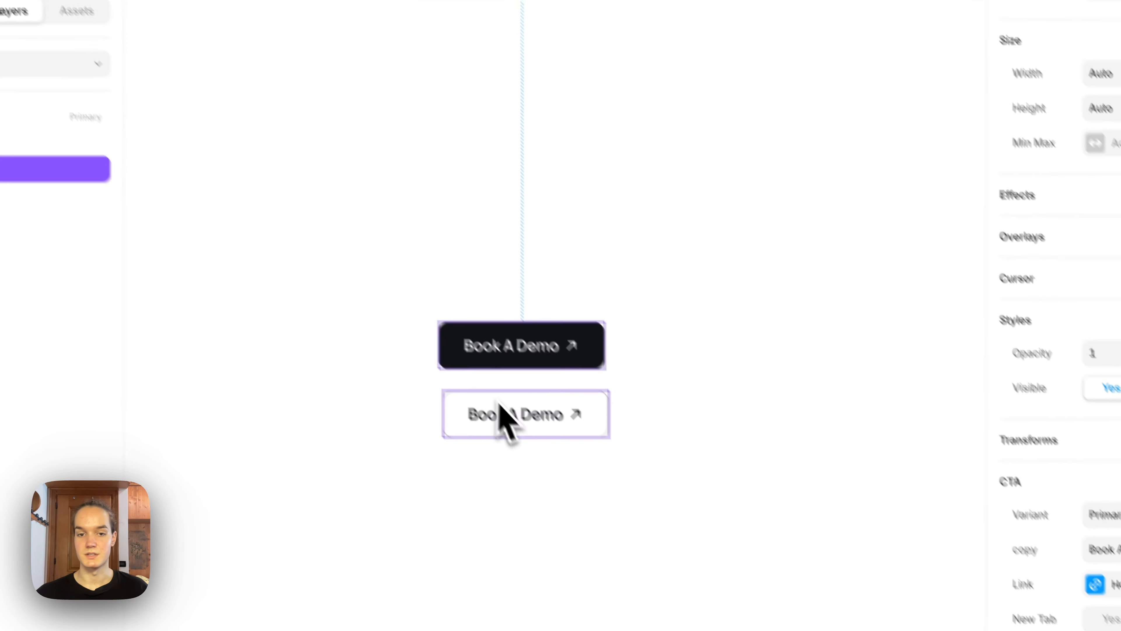
{"action": "left_click", "coordinate": [616, 513]}
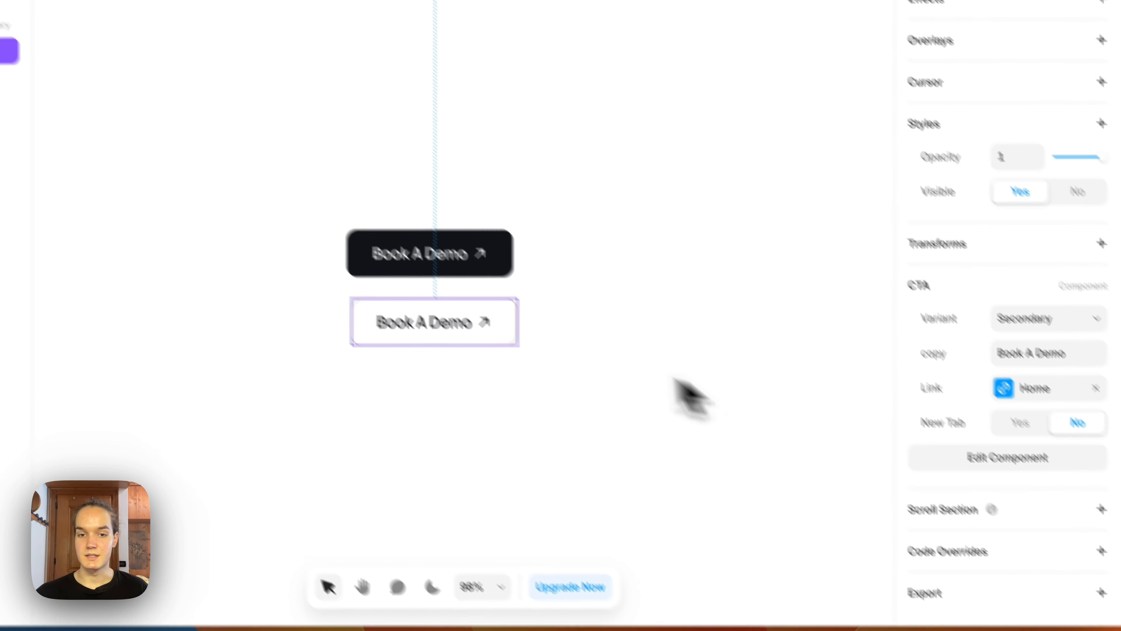
{"action": "left_click_drag", "start_coordinate": [422, 197], "coordinate": [467, 222]}
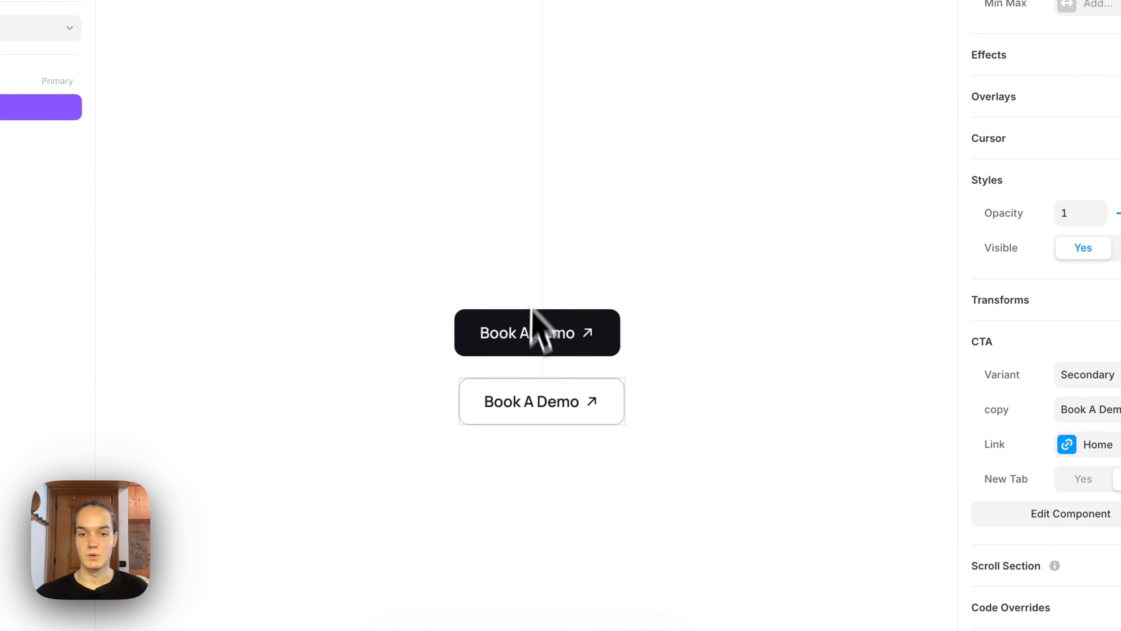
{"action": "left_click", "coordinate": [484, 260]}
{"action": "left_click_drag", "start_coordinate": [550, 316], "coordinate": [556, 318]}
{"action": "left_click", "coordinate": [572, 389]}
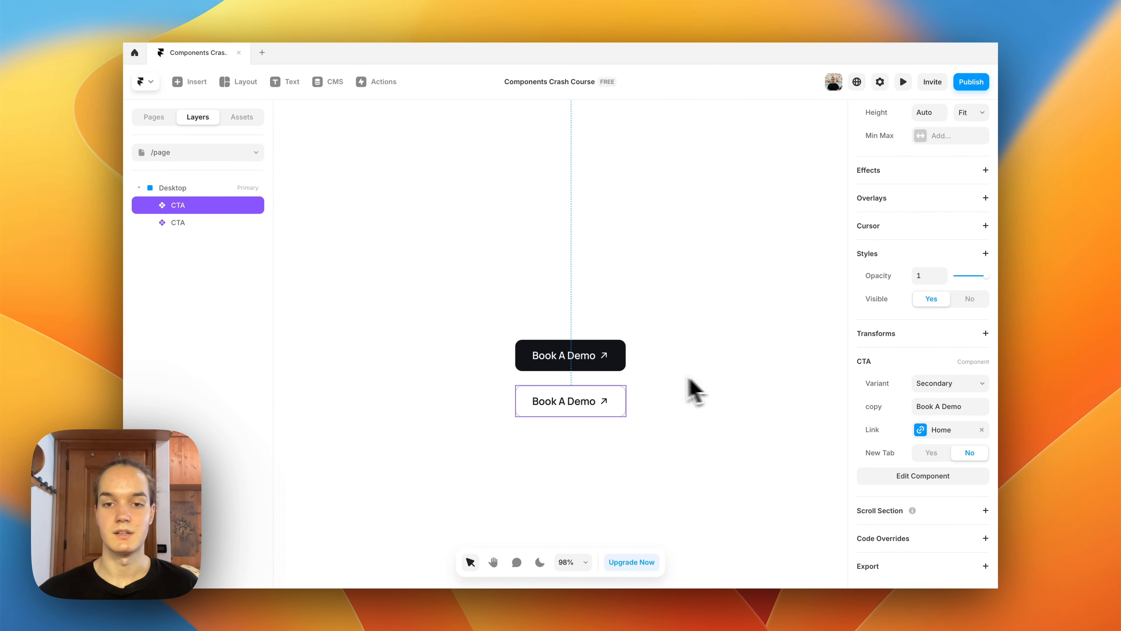
{"action": "scroll", "coordinate": [590, 424], "scroll_direction": "up", "scroll_amount": 3}
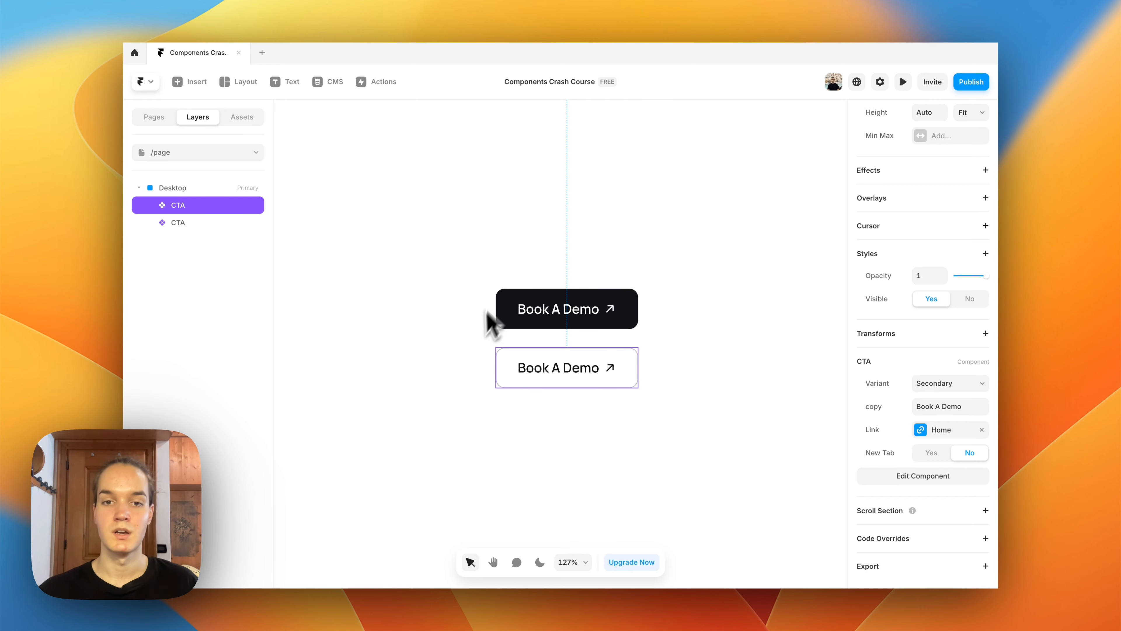
{"action": "left_click", "coordinate": [546, 402]}
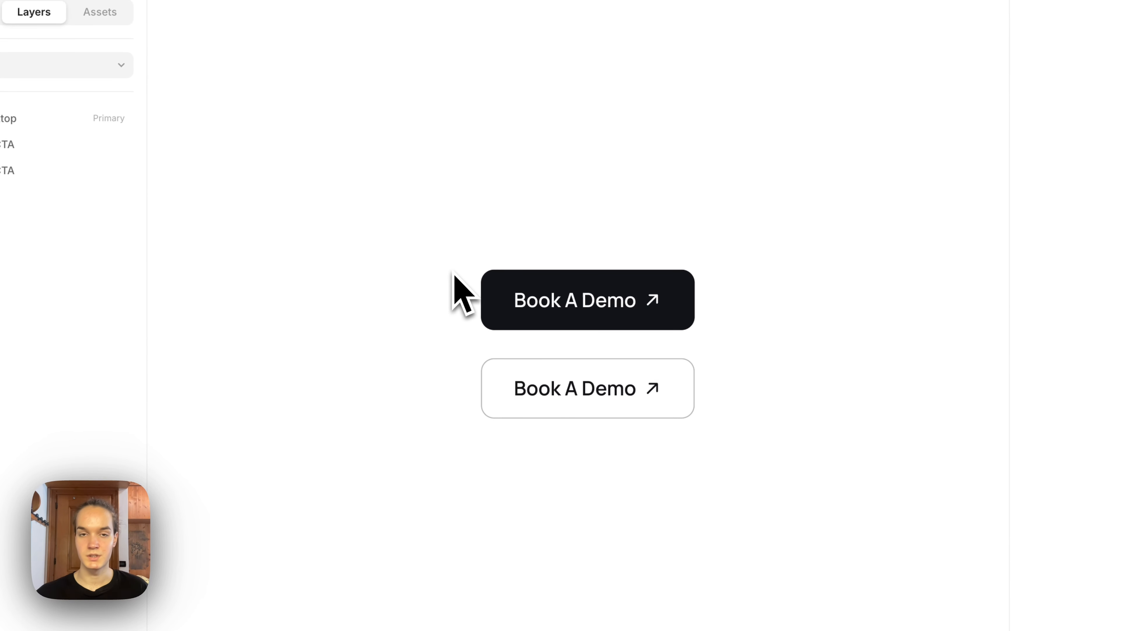
Step: Open the Home page and examine the finished primary and secondary buttons and the Developer/Designer toggle
{"action": "left_click", "coordinate": [87, 65]}
{"action": "left_click", "coordinate": [33, 120]}
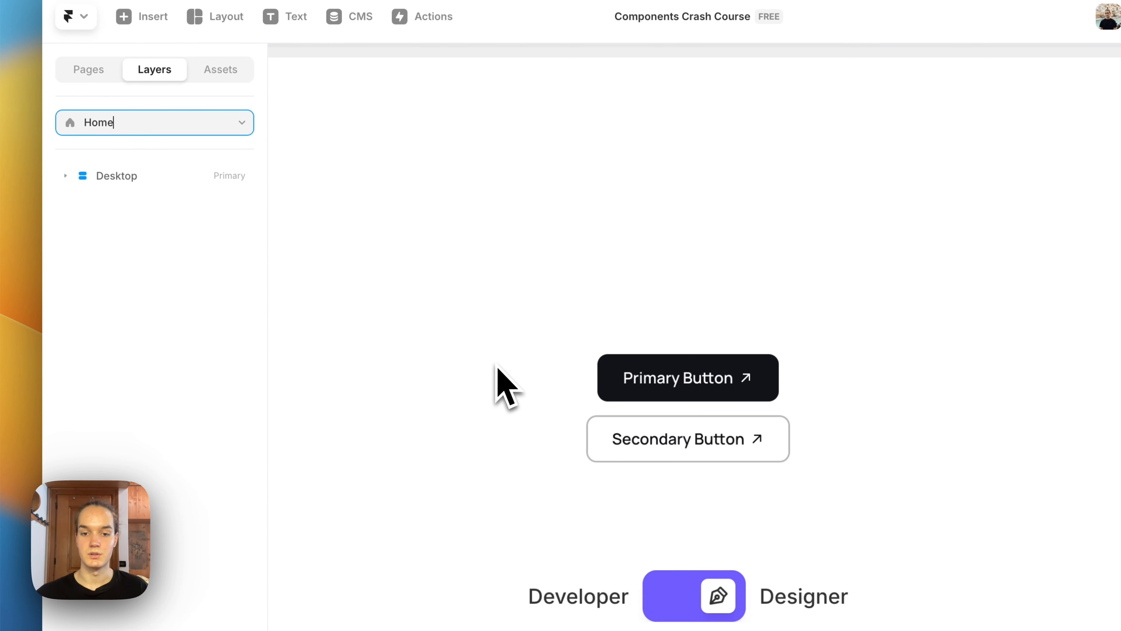
{"action": "scroll", "coordinate": [497, 366], "scroll_direction": "down", "scroll_amount": 2}
{"action": "left_click_drag", "start_coordinate": [463, 402], "coordinate": [474, 369]}
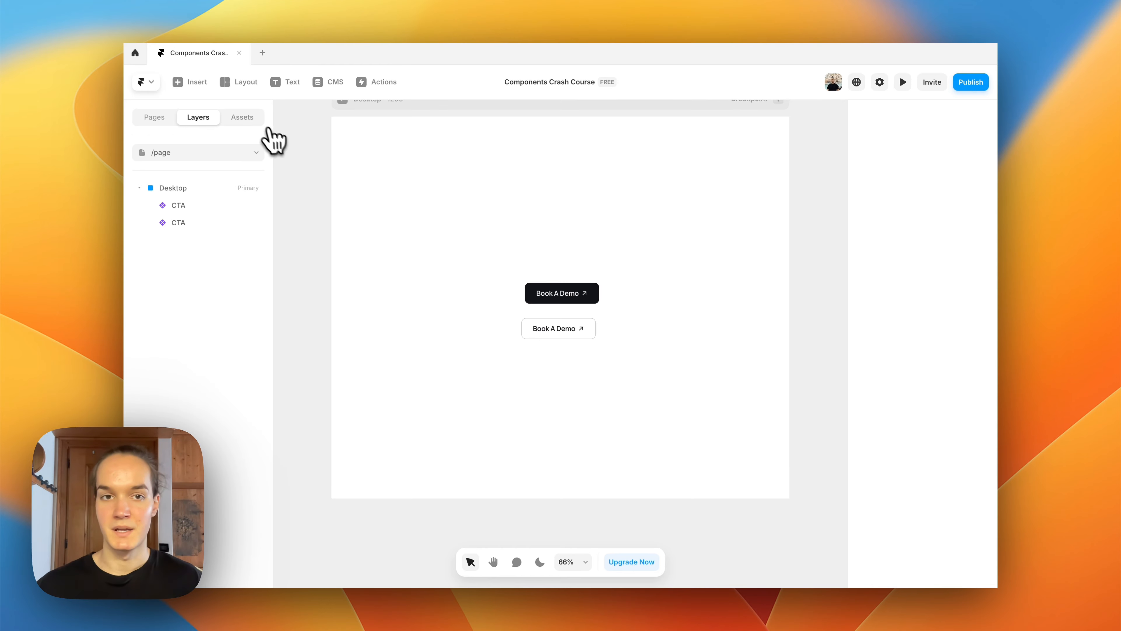
Step: Place an instance of the Toggle New project component on the page, horizontally centred below the two buttons
{"action": "left_click", "coordinate": [260, 124]}
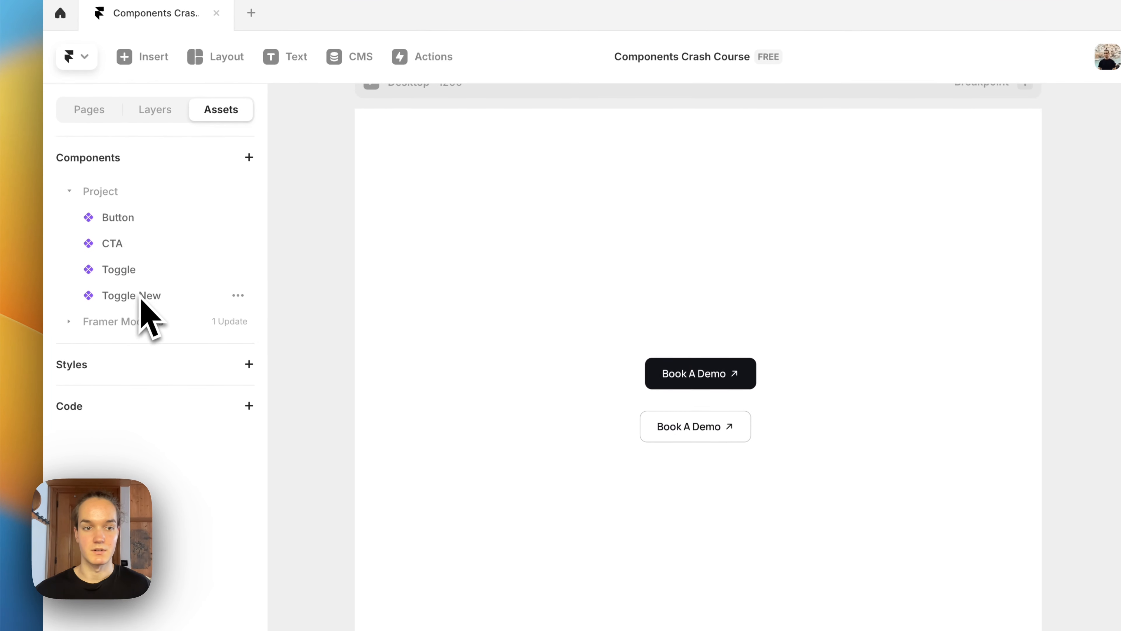
{"action": "left_click_drag", "start_coordinate": [118, 305], "coordinate": [681, 504]}
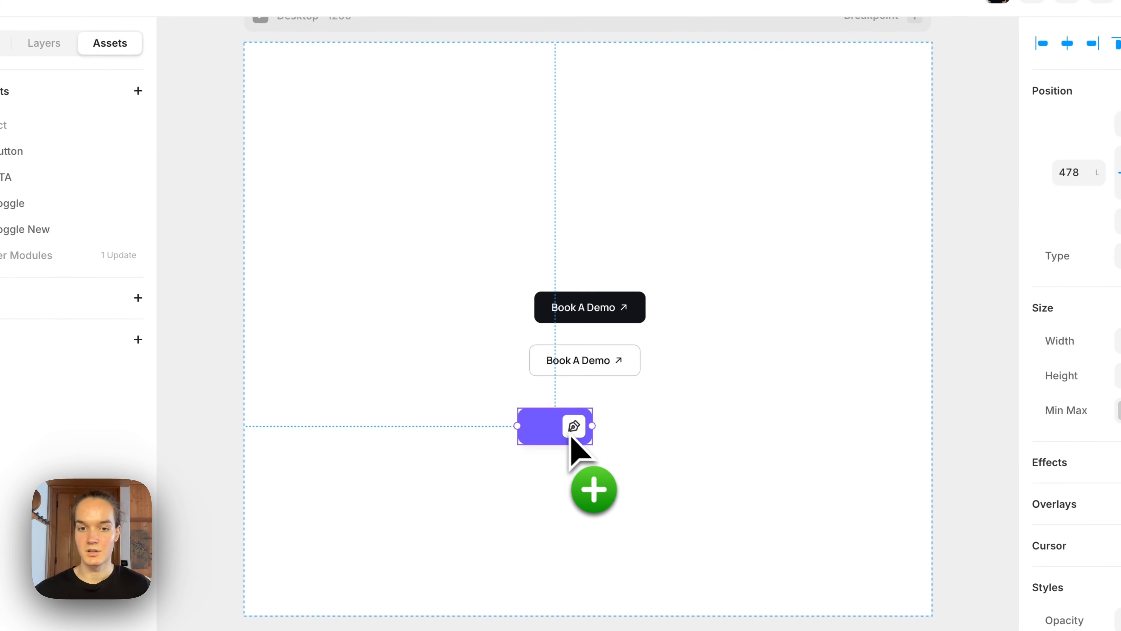
{"action": "left_click_drag", "start_coordinate": [571, 437], "coordinate": [588, 420]}
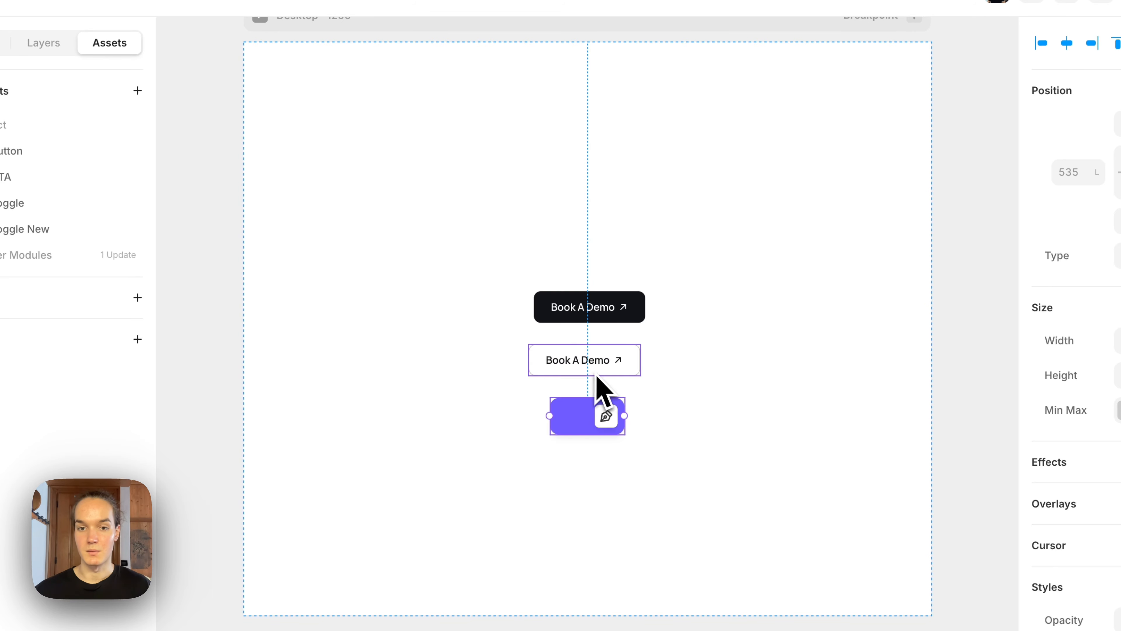
Step: Move both "Book A Demo" buttons away from the toggle and delete them from the page
{"action": "left_click_drag", "start_coordinate": [596, 376], "coordinate": [581, 230]}
{"action": "left_click_drag", "start_coordinate": [603, 305], "coordinate": [680, 157]}
{"action": "left_click_drag", "start_coordinate": [483, 255], "coordinate": [780, 121]}
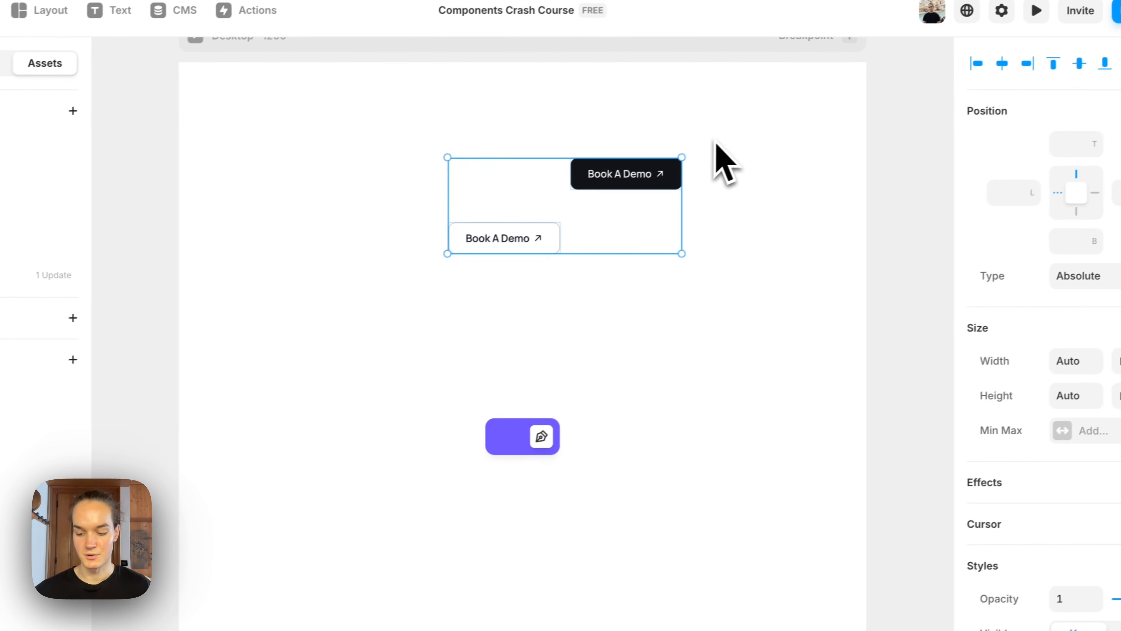
{"action": "key", "text": "Delete"}
Step: Centre the toggle horizontally on the page and open its component for editing
{"action": "left_click_drag", "start_coordinate": [495, 444], "coordinate": [496, 357]}
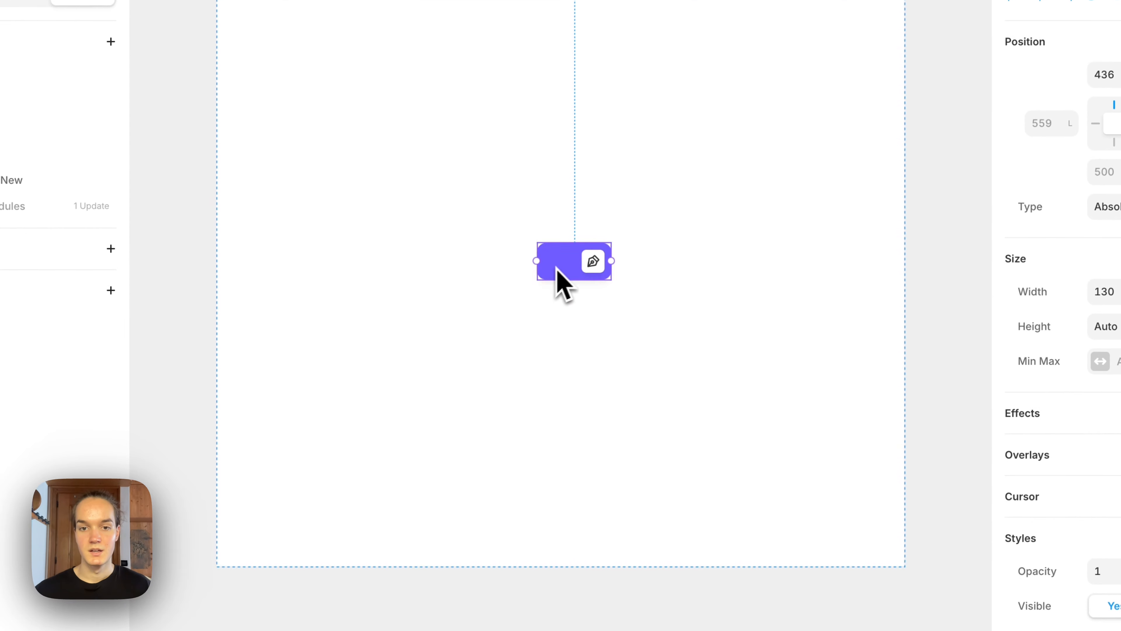
{"action": "left_click_drag", "start_coordinate": [548, 285], "coordinate": [557, 286]}
{"action": "double_click", "coordinate": [559, 287]}
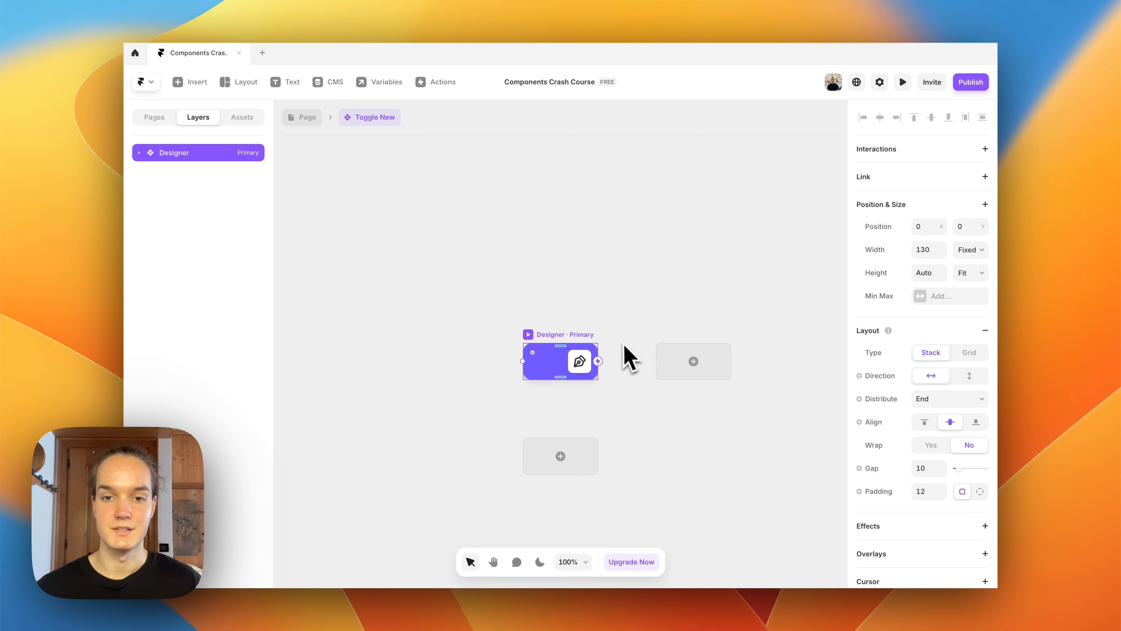
Step: Add a second variant beside the Designer variant and rename it Developer
{"action": "left_click", "coordinate": [686, 363]}
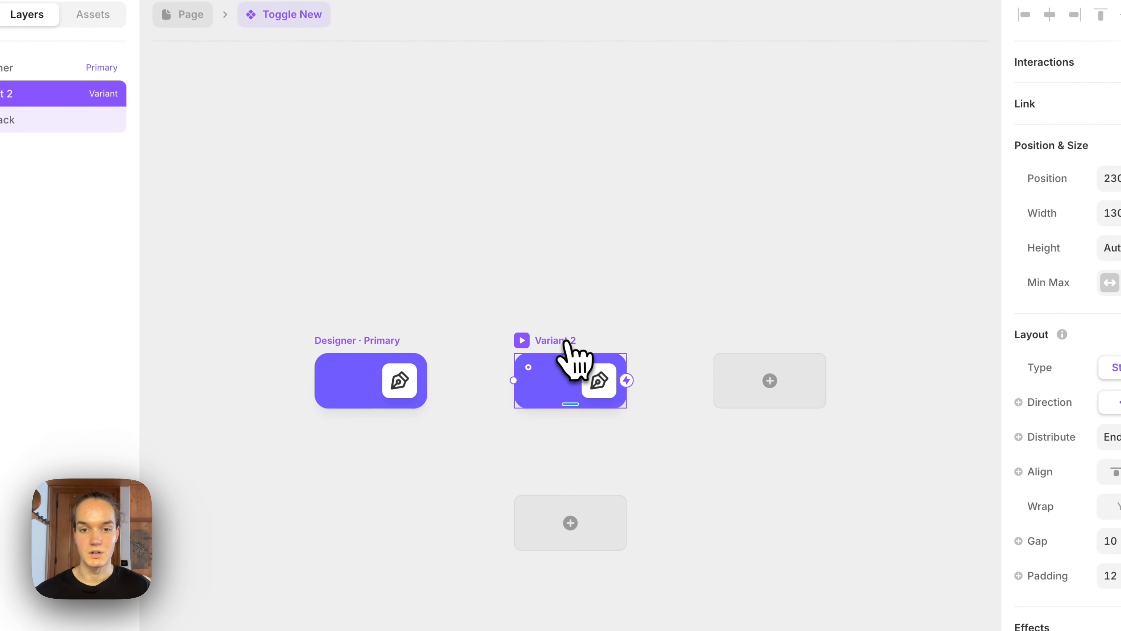
{"action": "double_click", "coordinate": [18, 106]}
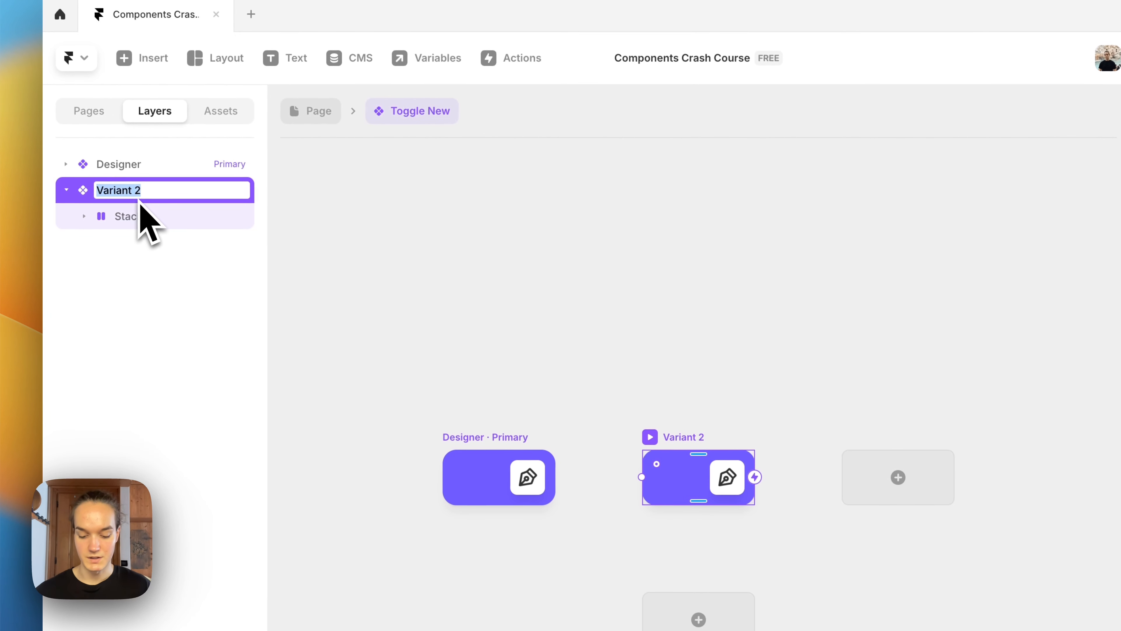
{"action": "type", "text": "Developer"}
{"action": "key", "text": "Return"}
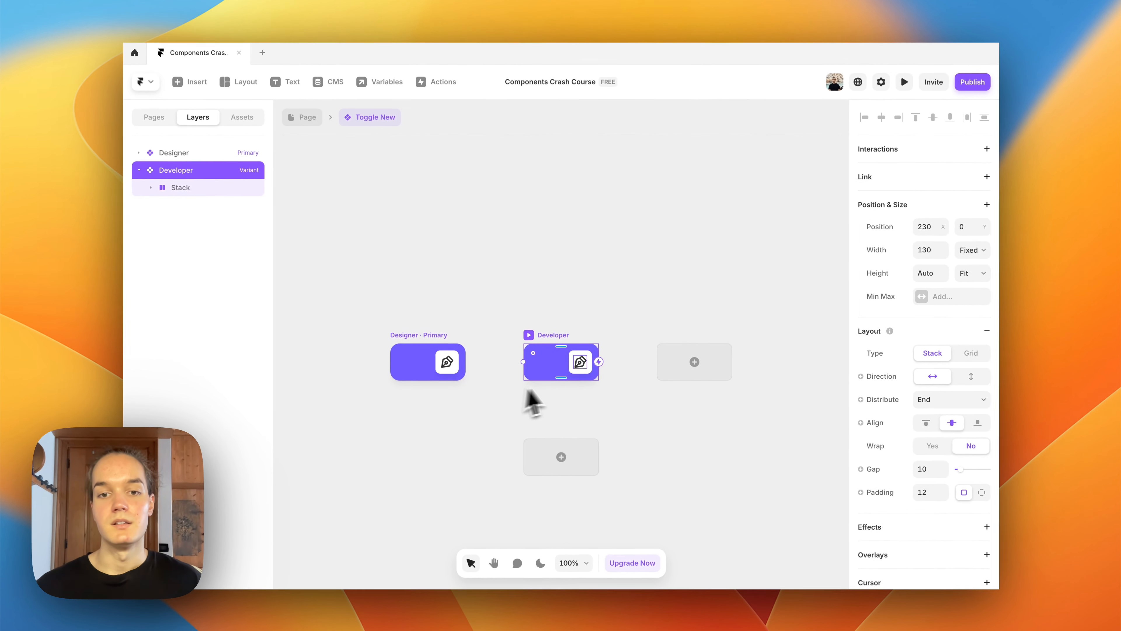
Step: Set the Developer variant's stack distribution to Start
{"action": "scroll", "coordinate": [518, 370], "scroll_direction": "up", "scroll_amount": 3}
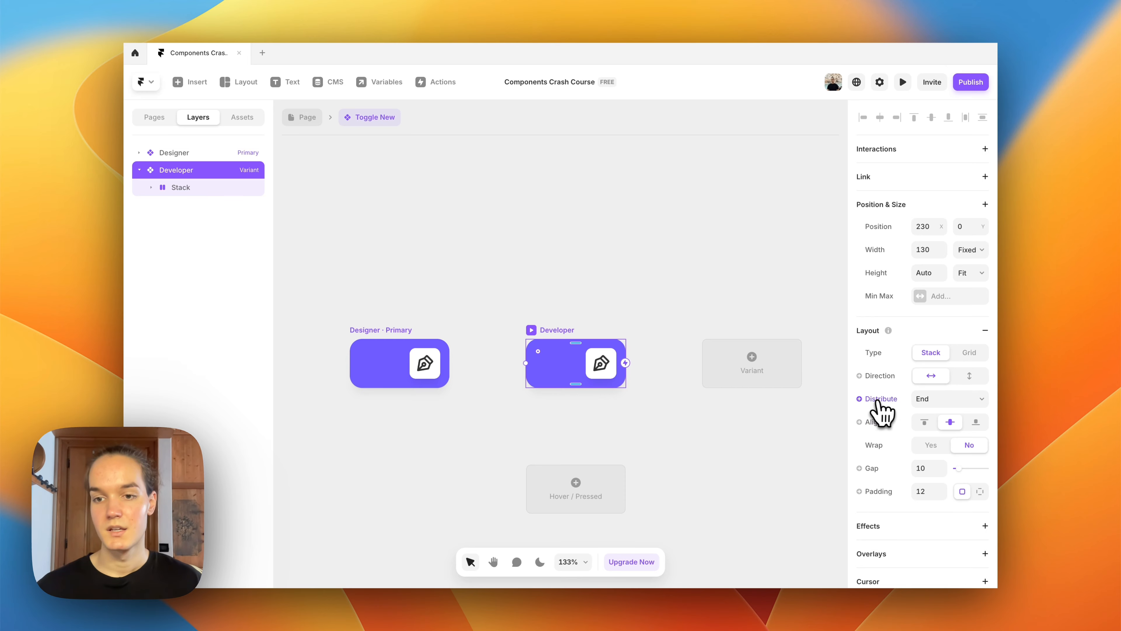
{"action": "left_click", "coordinate": [933, 400]}
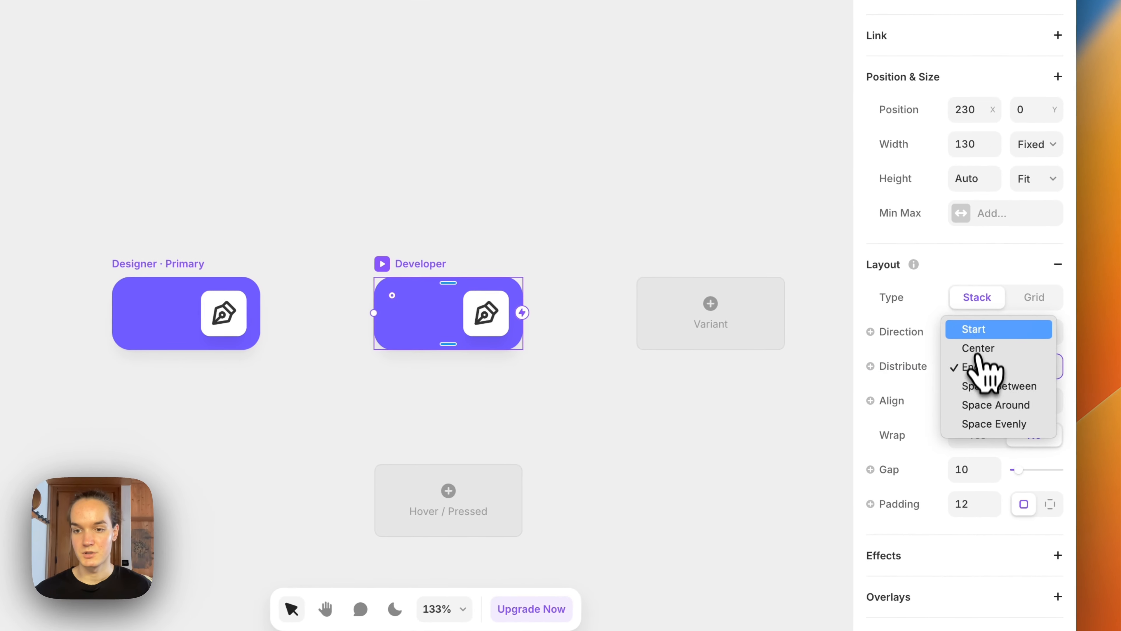
{"action": "left_click", "coordinate": [938, 372]}
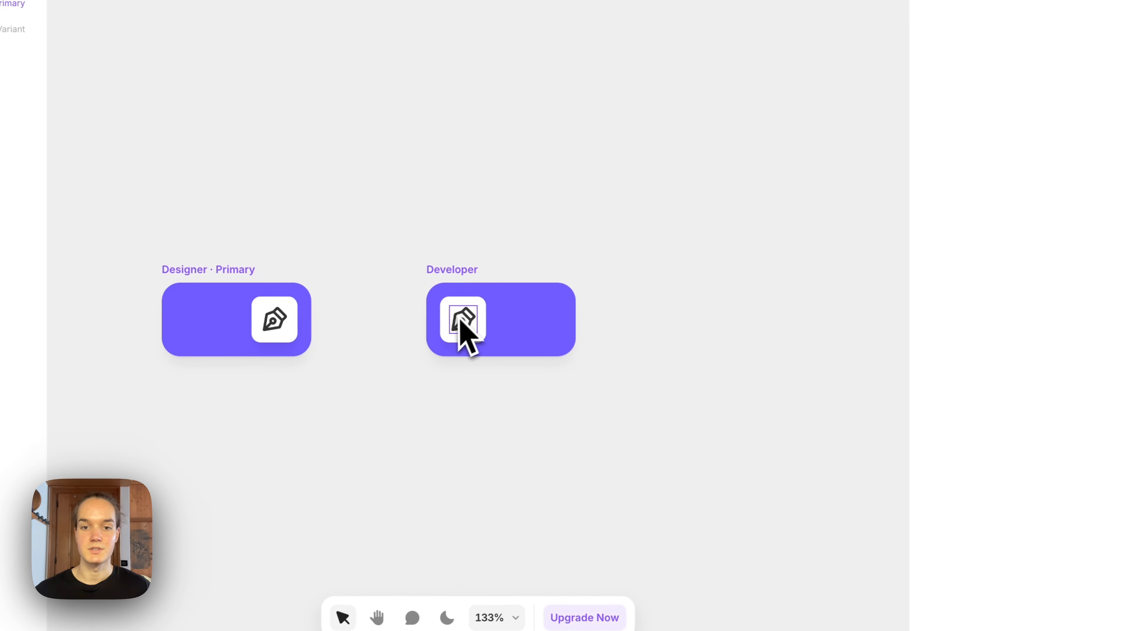
Step: Change the Phosphor icon in the Developer variant to Code
{"action": "left_click", "coordinate": [407, 312]}
{"action": "scroll", "coordinate": [1053, 417], "scroll_direction": "down", "scroll_amount": 5}
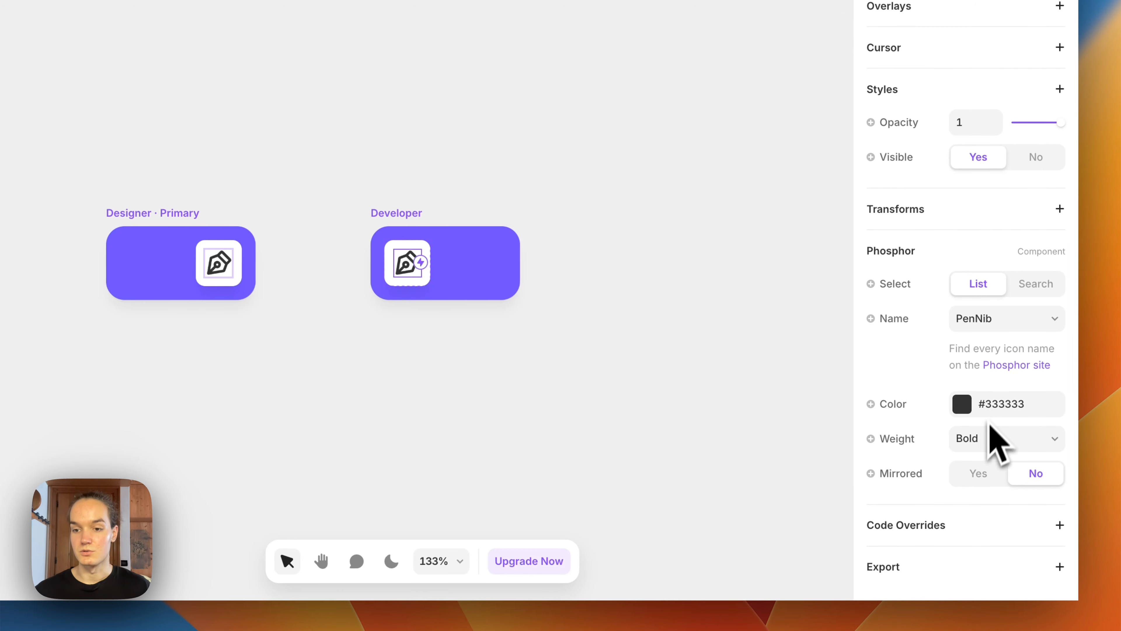
{"action": "left_click", "coordinate": [989, 324]}
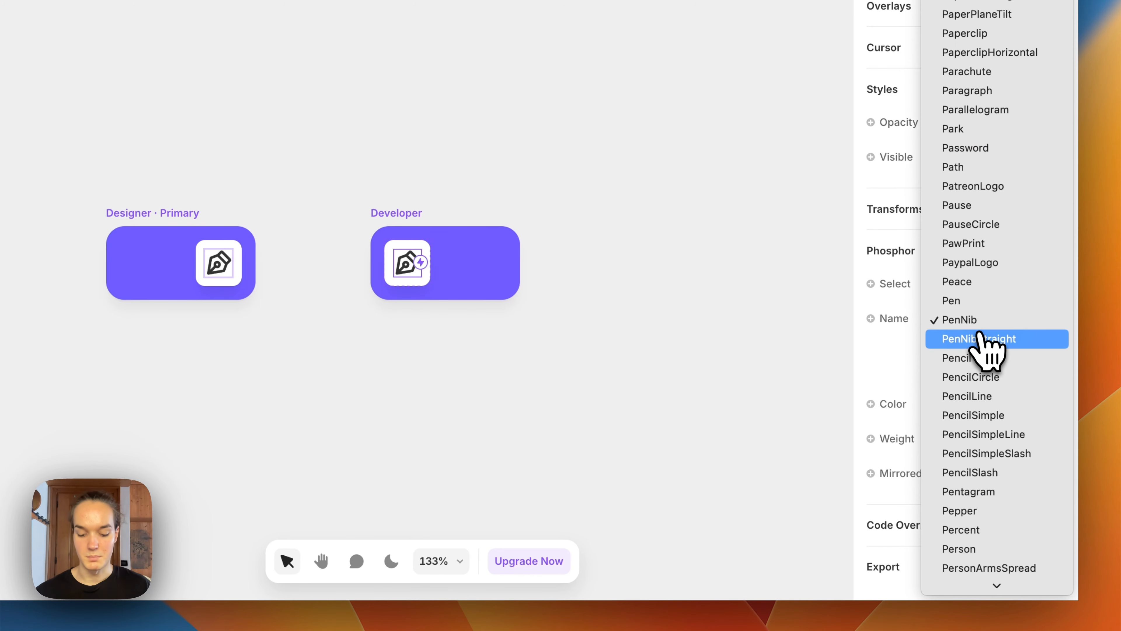
{"action": "type", "text": "code"}
{"action": "key", "text": "Return"}
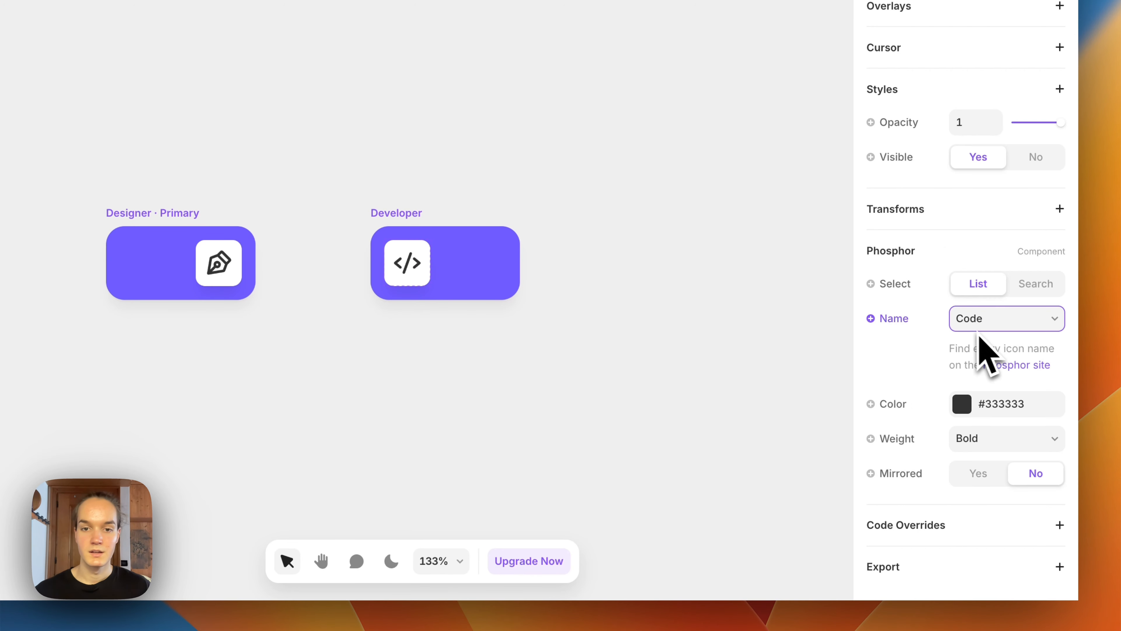
Step: Set the Developer variant's fill colour to #90E0EF and deselect it
{"action": "left_click", "coordinate": [379, 234]}
{"action": "scroll", "coordinate": [1041, 389], "scroll_direction": "down", "scroll_amount": 10}
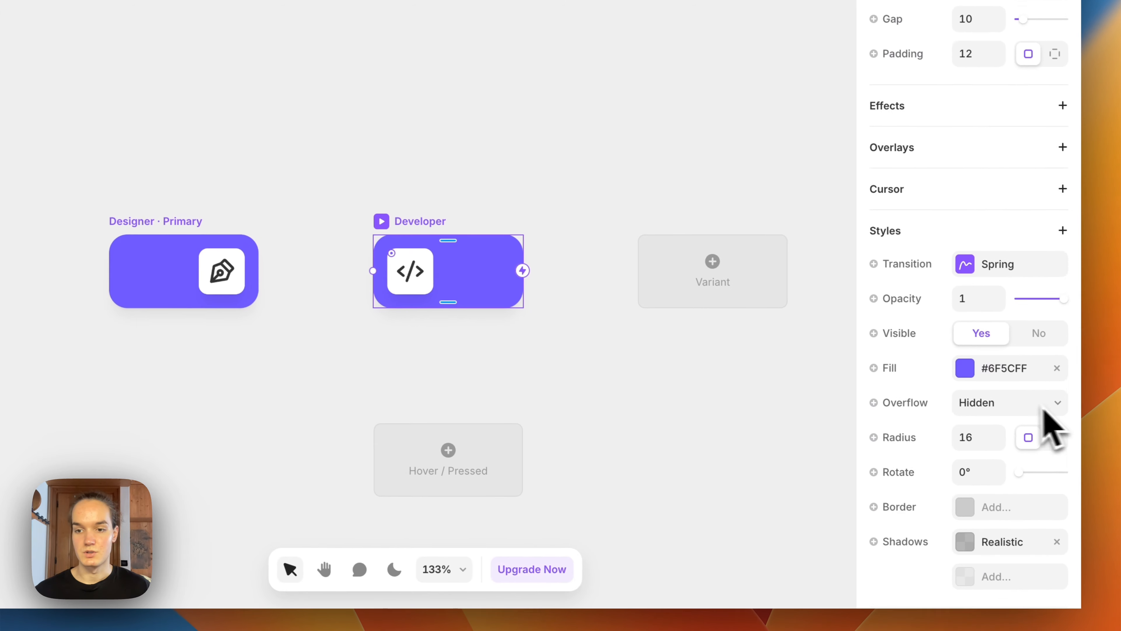
{"action": "left_click", "coordinate": [1007, 368]}
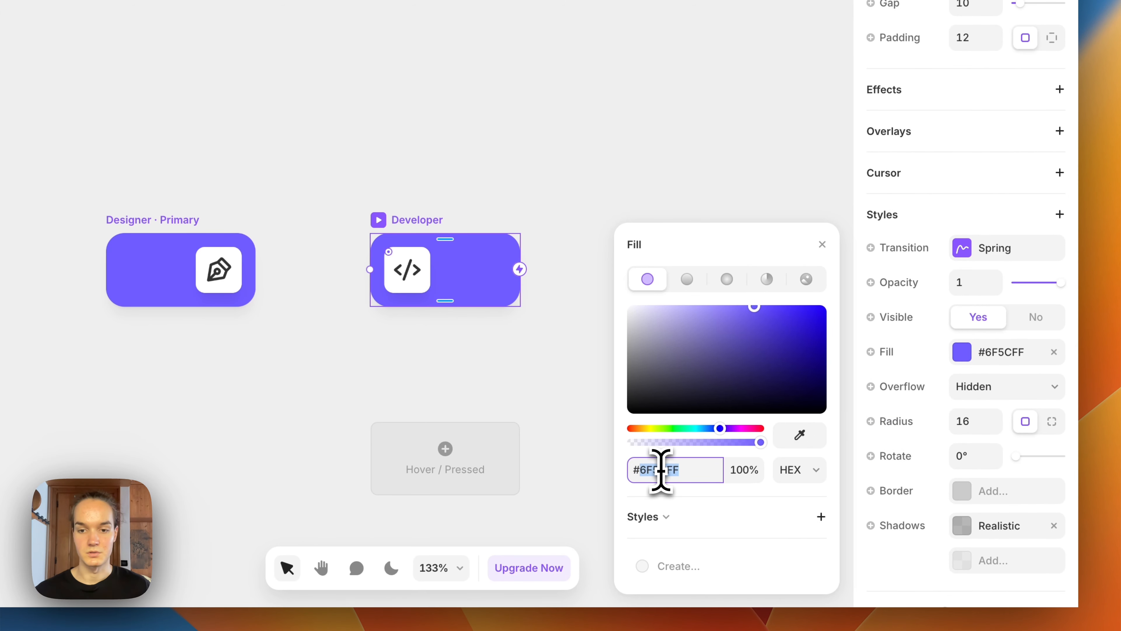
{"action": "type", "text": "#9"}
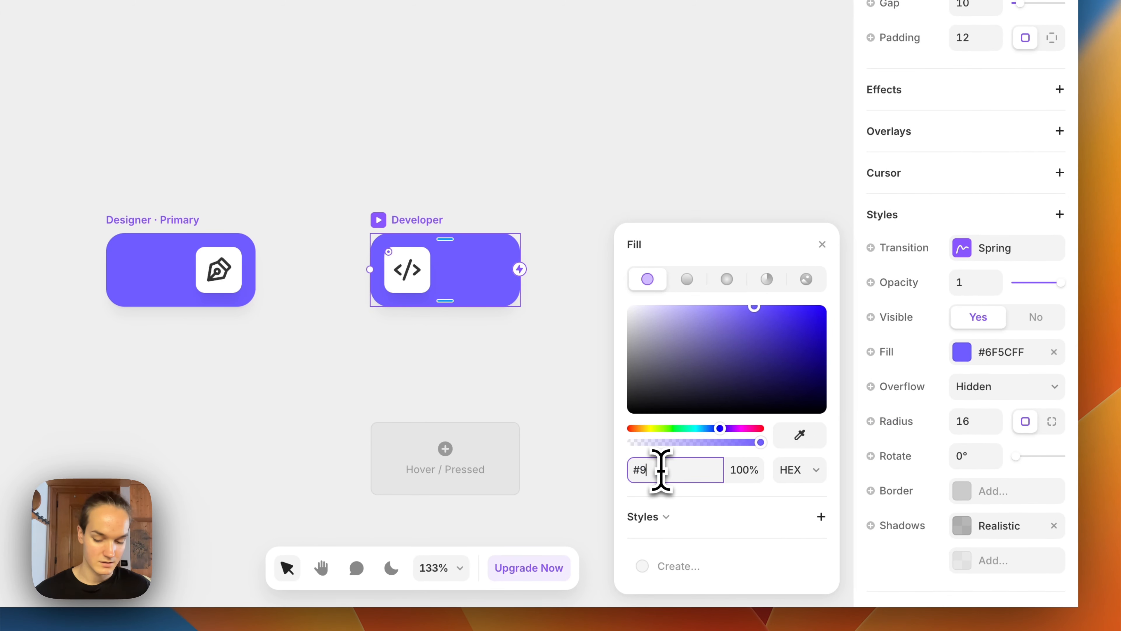
{"action": "type", "text": "0F"}
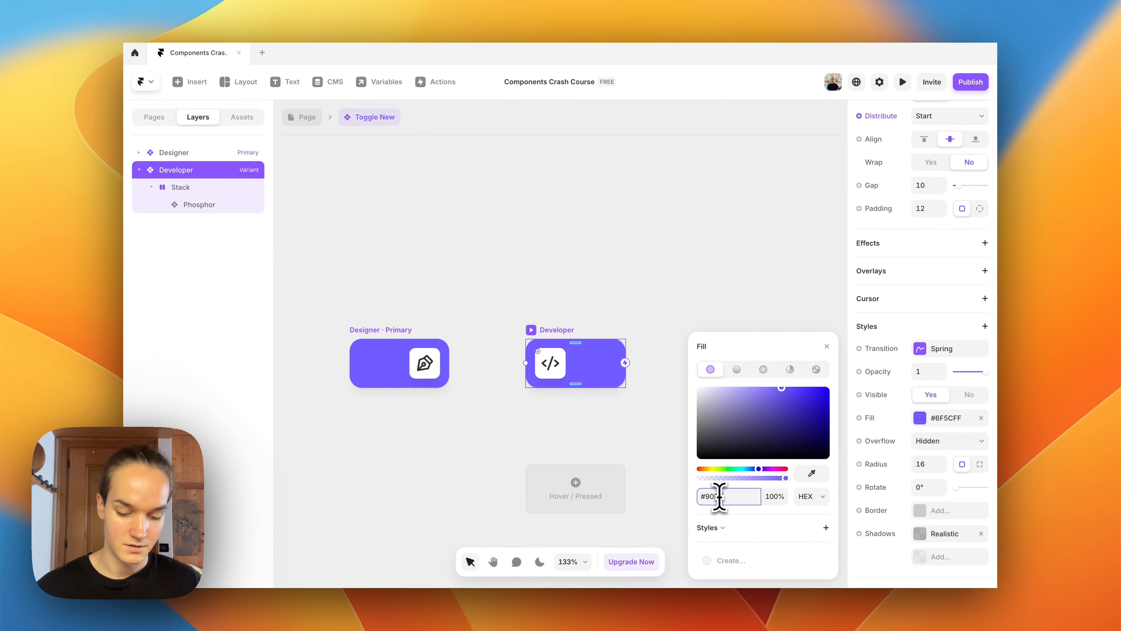
{"action": "type", "text": "EF"}
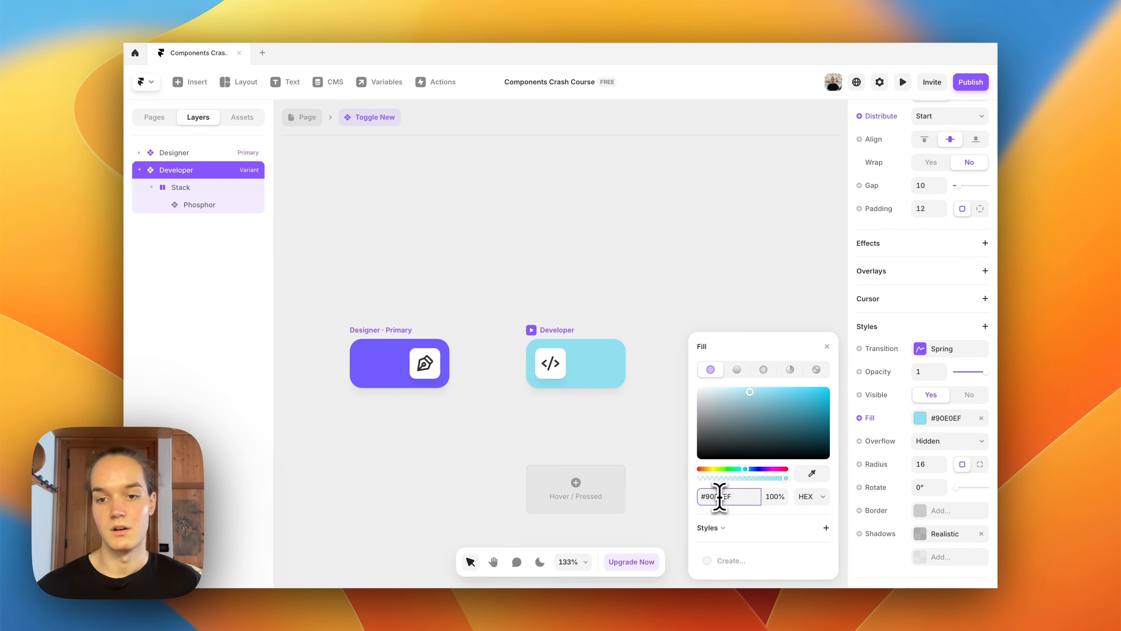
{"action": "left_click", "coordinate": [612, 327]}
{"action": "left_click_drag", "start_coordinate": [489, 298], "coordinate": [509, 274]}
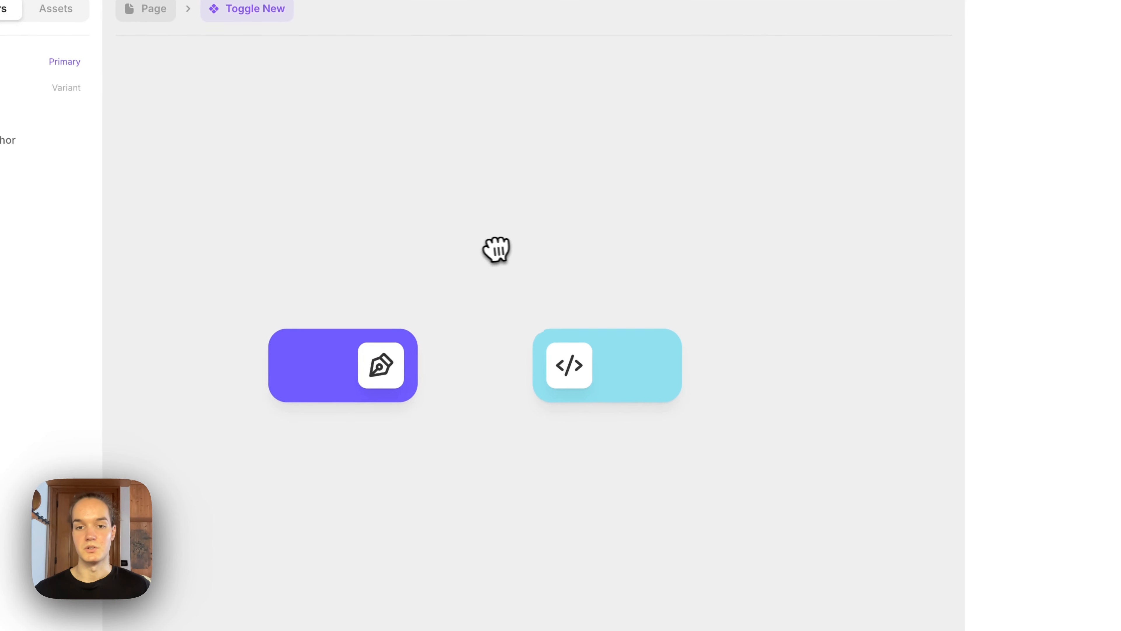
Step: Add a new transition interaction to the Designer variant with Click as its trigger
{"action": "left_click", "coordinate": [367, 361]}
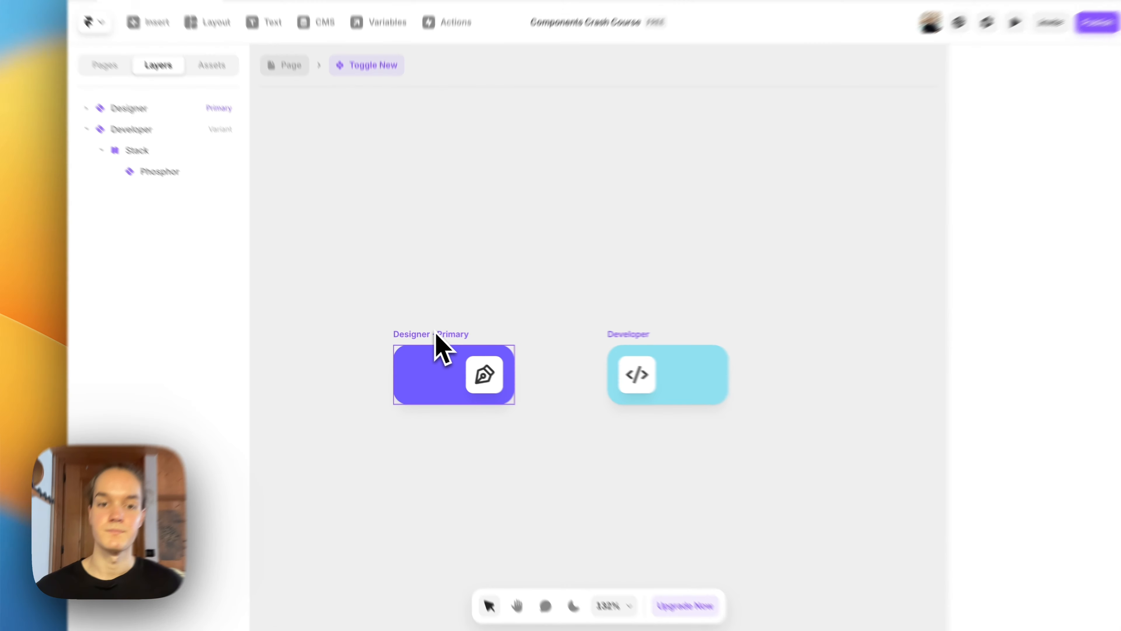
{"action": "left_click", "coordinate": [426, 341]}
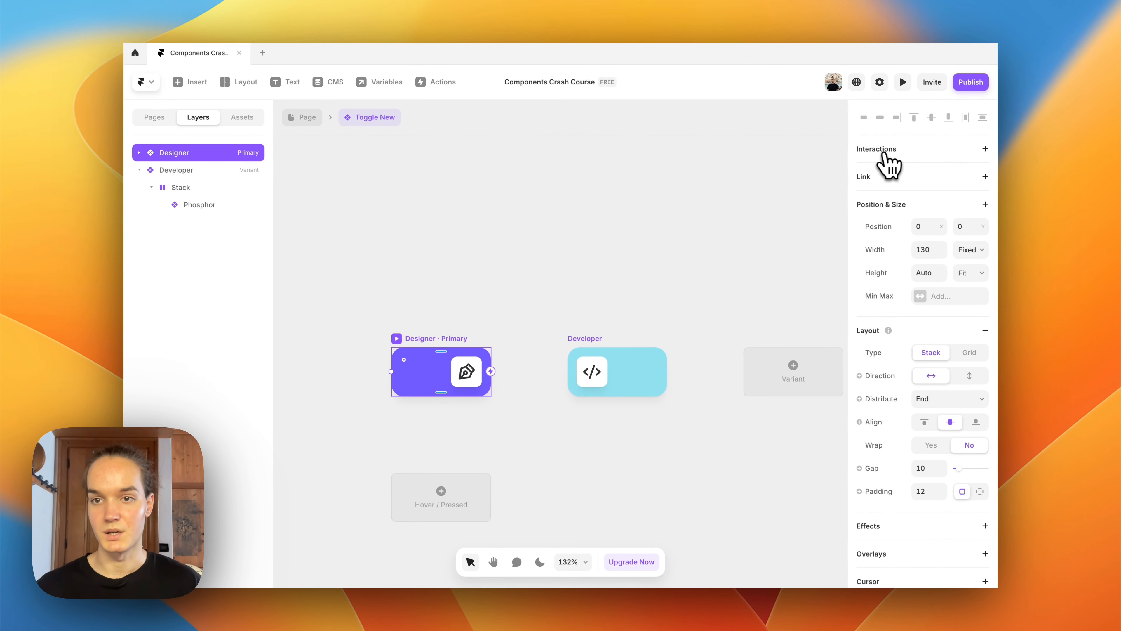
{"action": "left_click", "coordinate": [985, 148]}
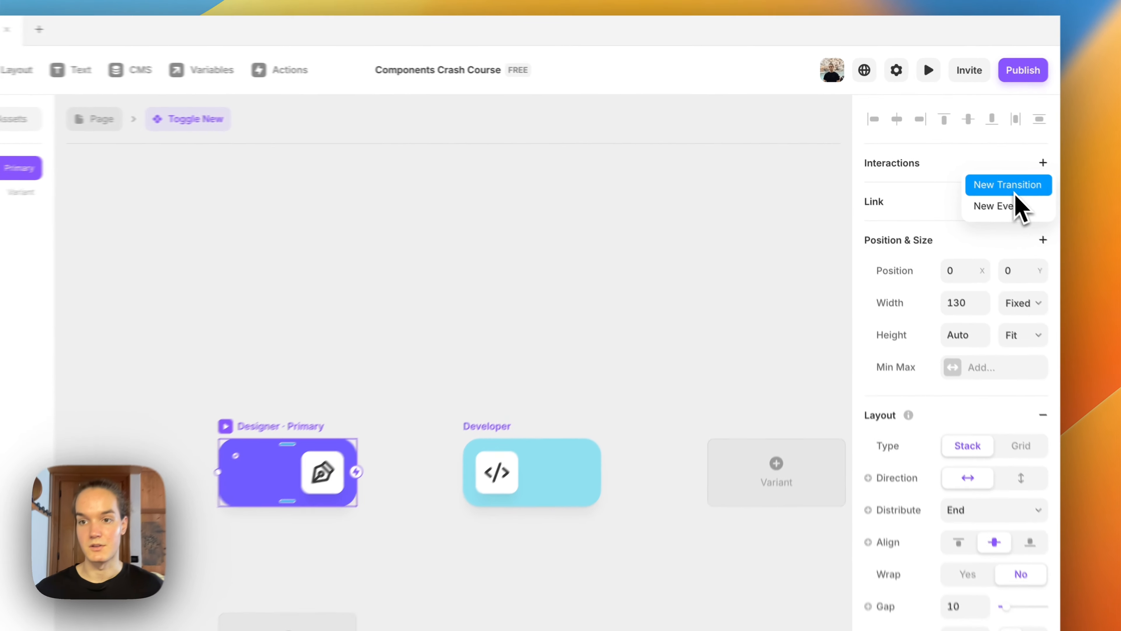
{"action": "left_click", "coordinate": [964, 167]}
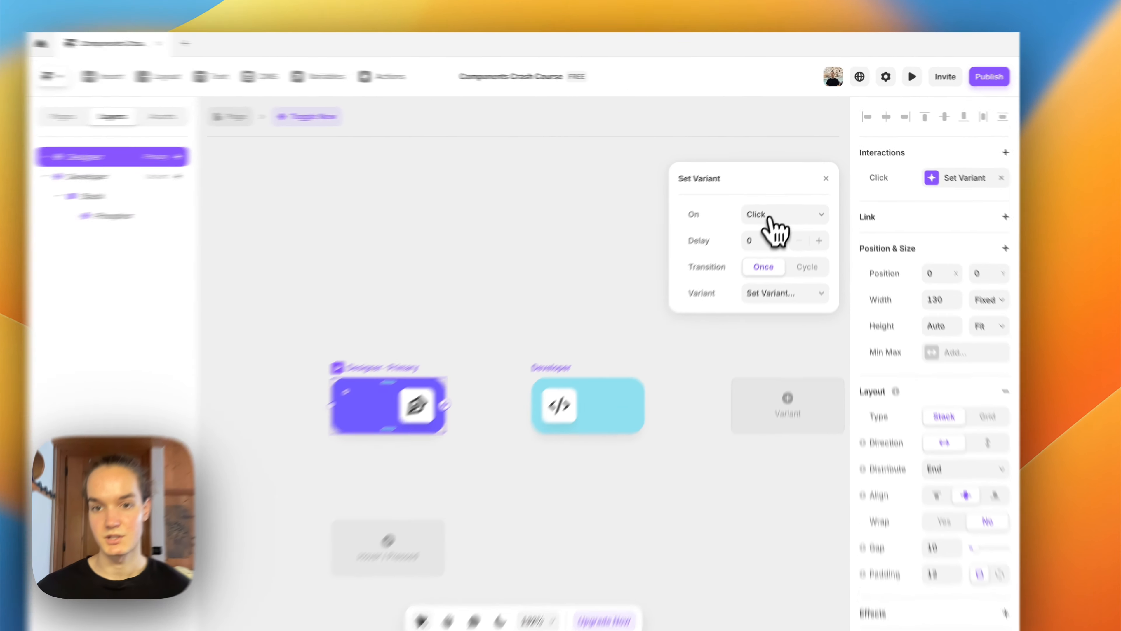
{"action": "left_click", "coordinate": [777, 207]}
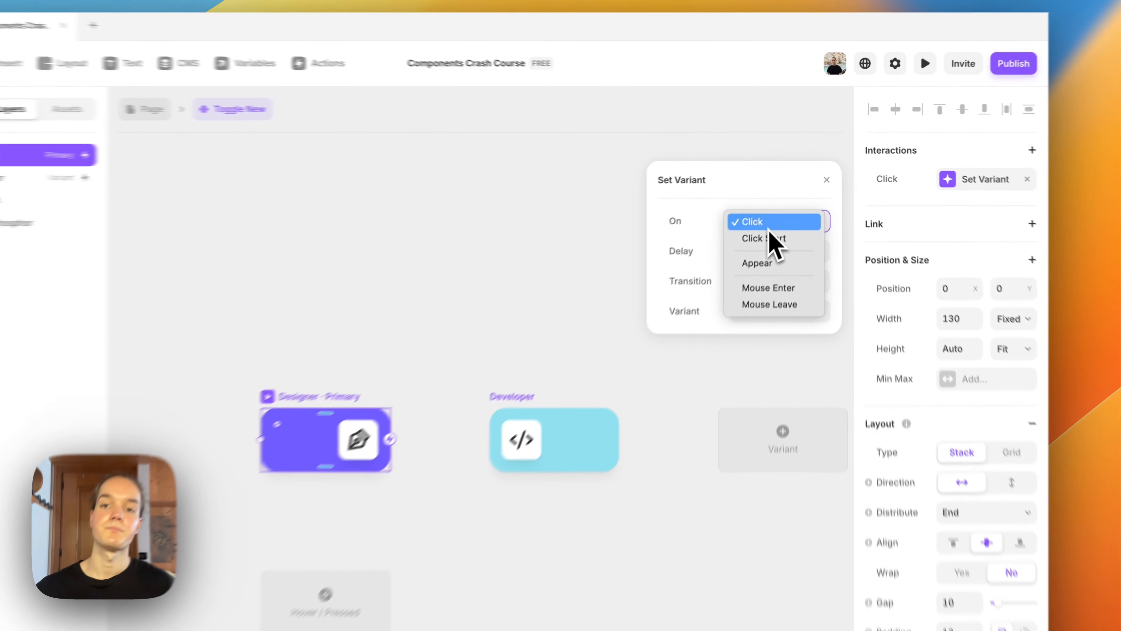
{"action": "left_click", "coordinate": [784, 206]}
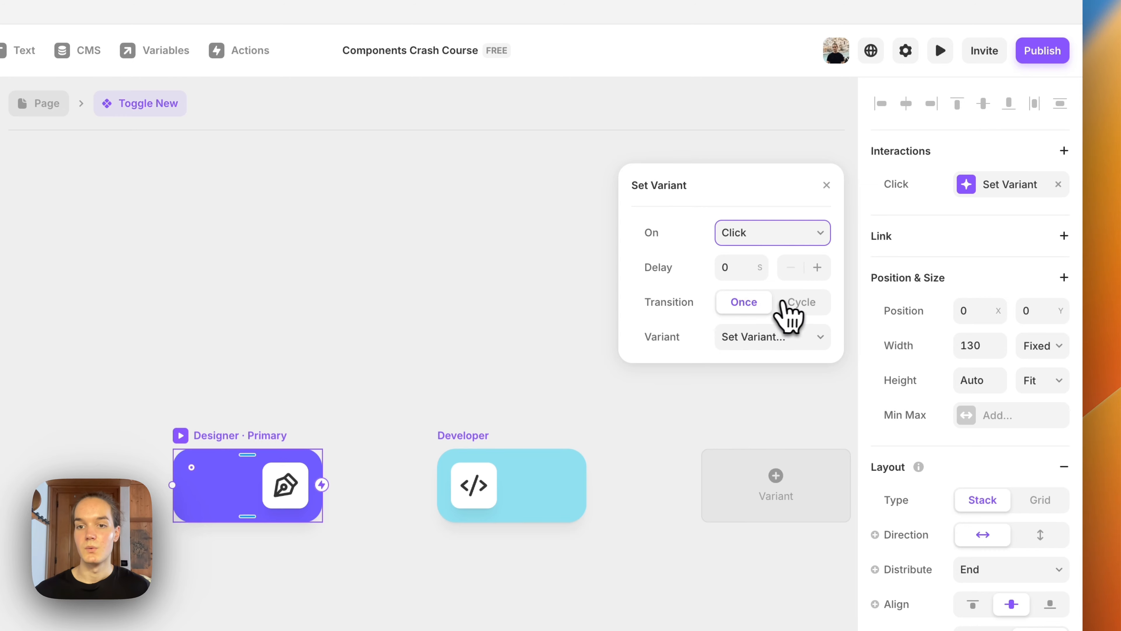
Step: Make the Designer variant's click transition run once and target the Developer variant
{"action": "left_click", "coordinate": [785, 302]}
{"action": "left_click", "coordinate": [751, 304]}
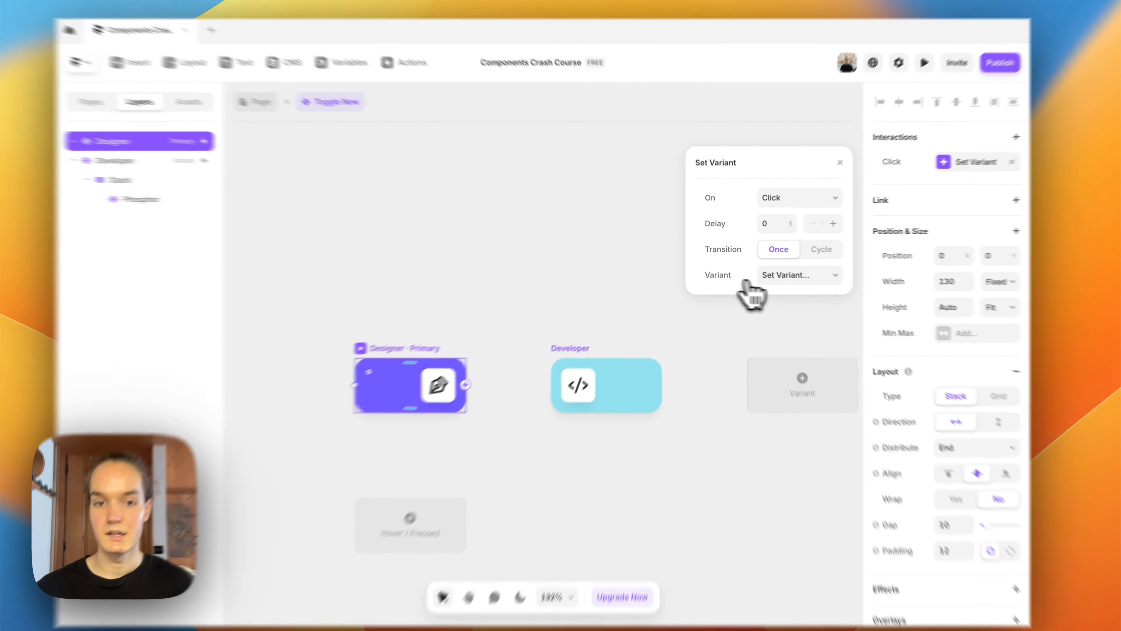
{"action": "left_click", "coordinate": [781, 274]}
{"action": "left_click", "coordinate": [814, 330]}
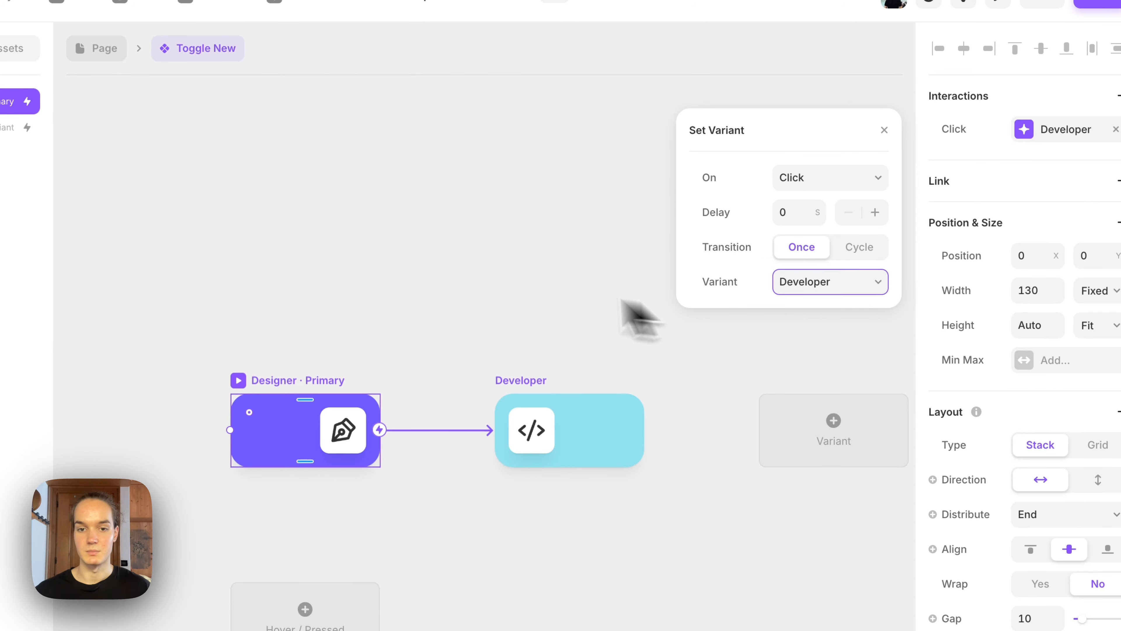
{"action": "left_click", "coordinate": [476, 293]}
Step: Point the Developer variant's click transition to the Designer variant and deselect it
{"action": "left_click", "coordinate": [549, 357]}
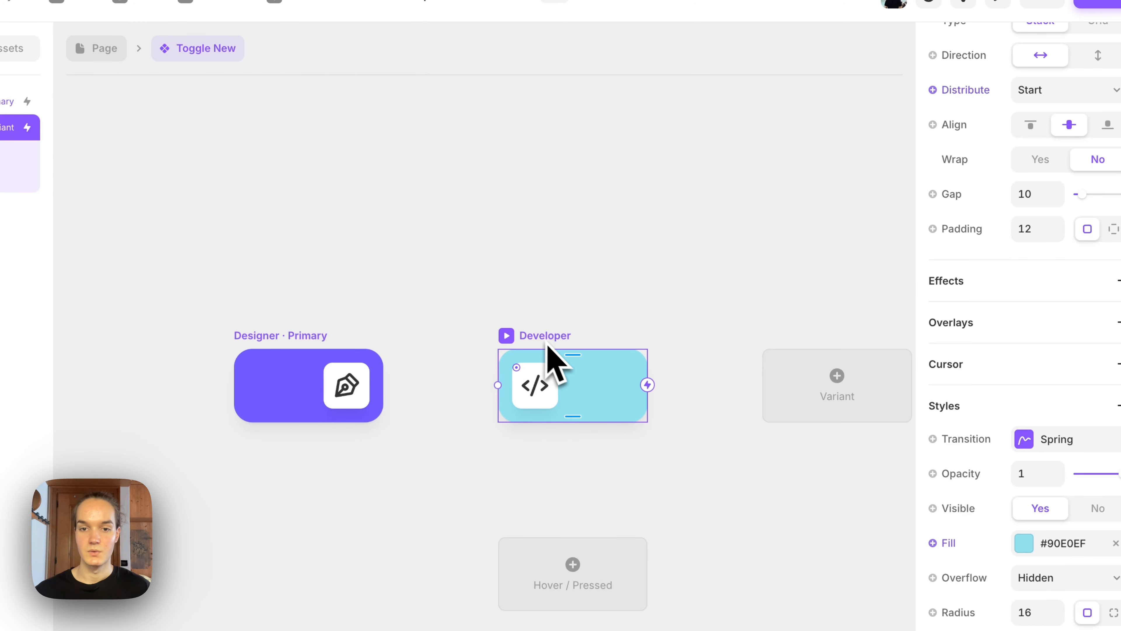
{"action": "scroll", "coordinate": [1015, 318], "scroll_direction": "up", "scroll_amount": 5}
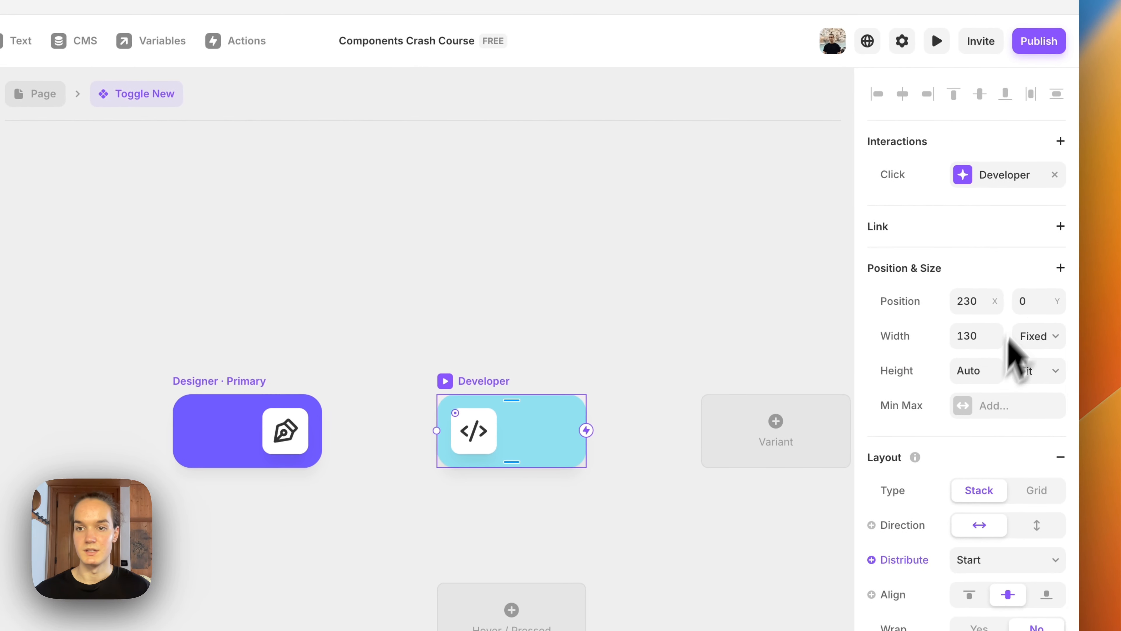
{"action": "left_click", "coordinate": [999, 187]}
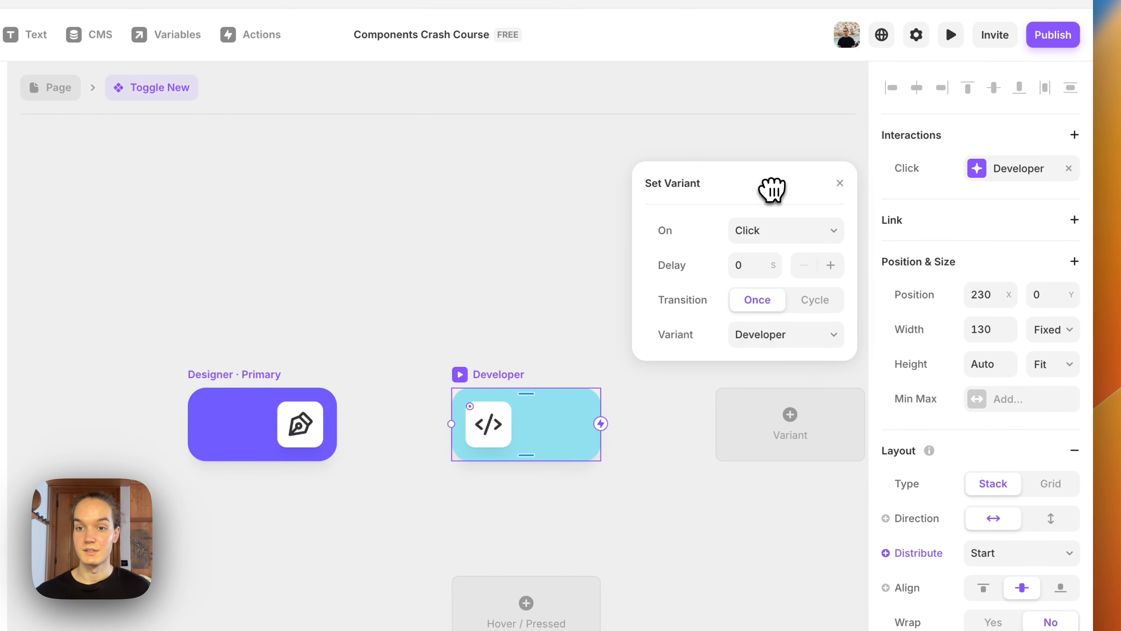
{"action": "left_click_drag", "start_coordinate": [773, 181], "coordinate": [770, 181]}
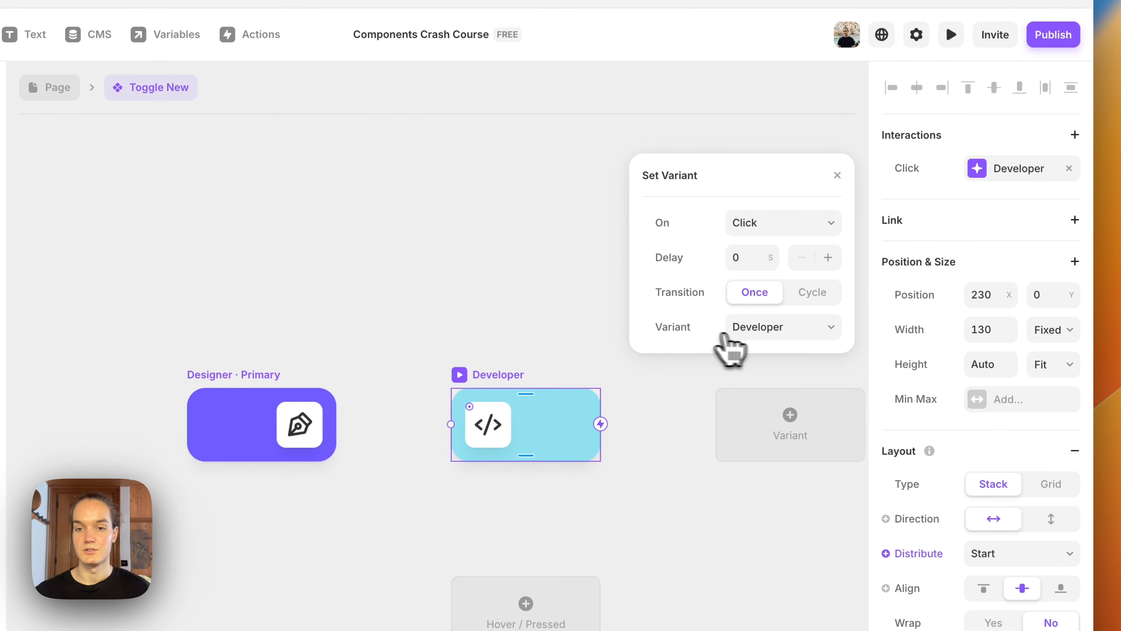
{"action": "left_click", "coordinate": [735, 332]}
{"action": "left_click", "coordinate": [766, 316]}
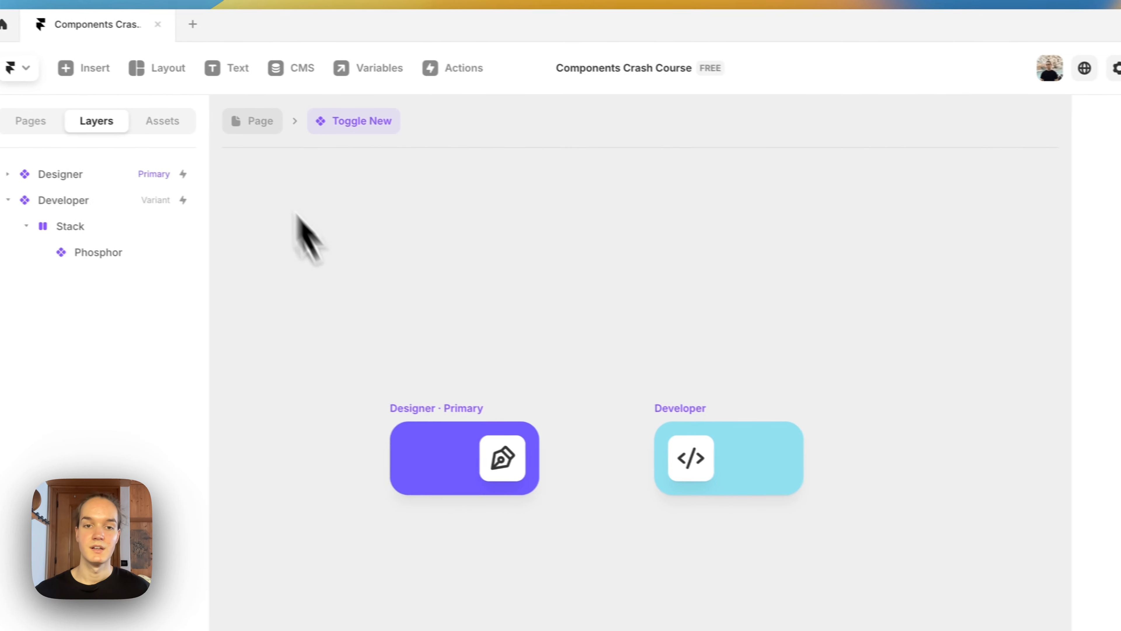
{"action": "left_click", "coordinate": [282, 392]}
{"action": "left_click", "coordinate": [433, 327]}
Step: Return to the page, test the toggle's click switching in the Desktop preview, and exit the preview
{"action": "left_click", "coordinate": [256, 115]}
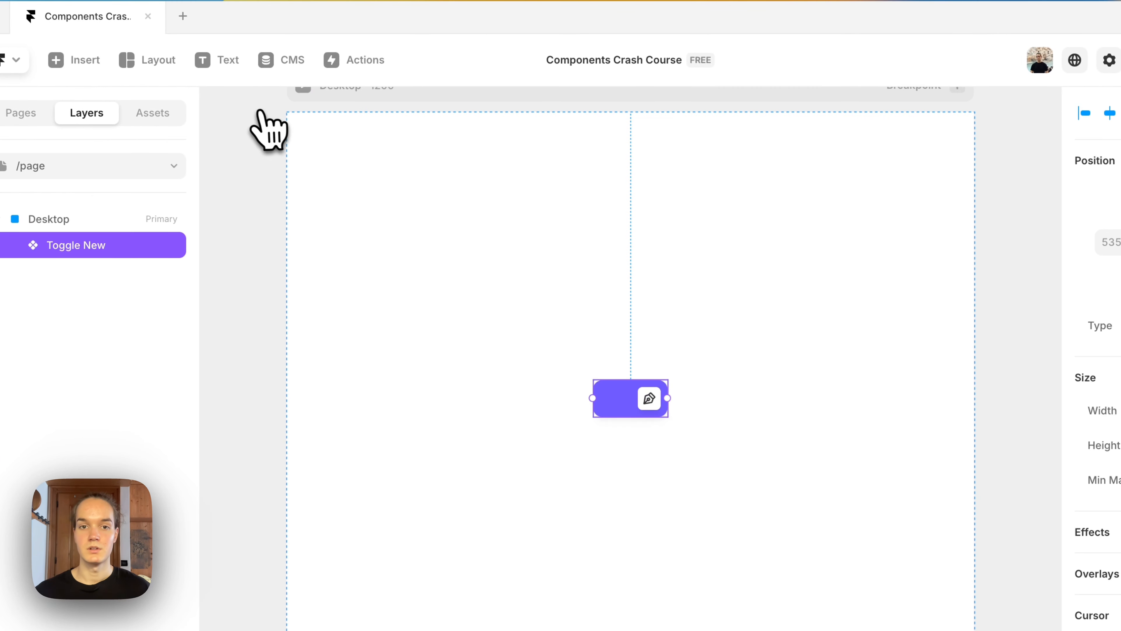
{"action": "left_click", "coordinate": [303, 164]}
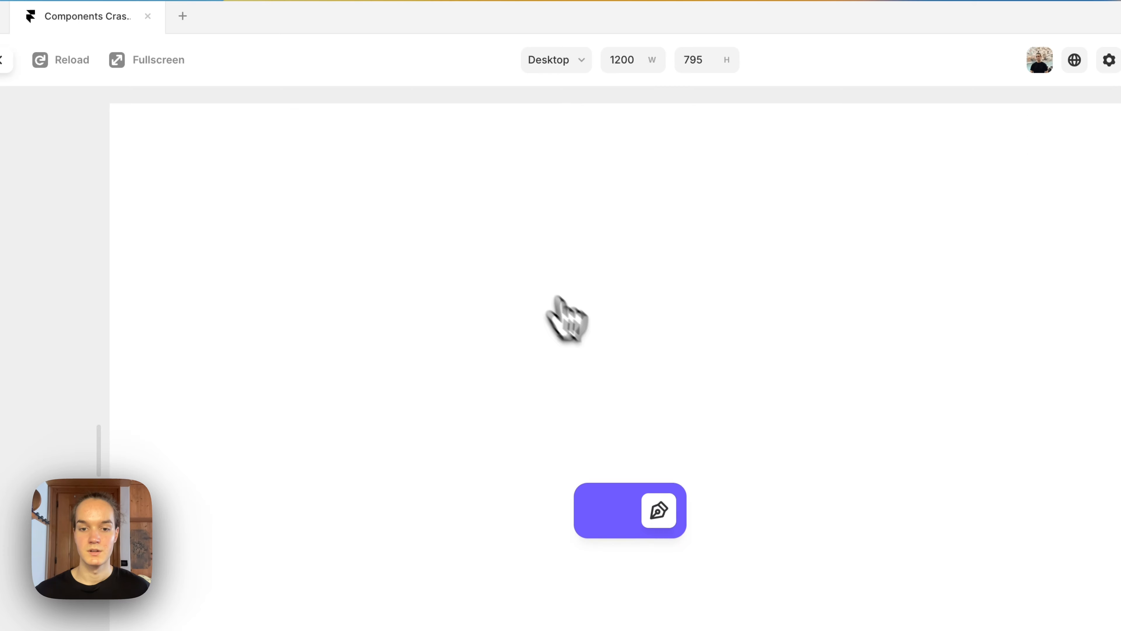
{"action": "left_click", "coordinate": [644, 507]}
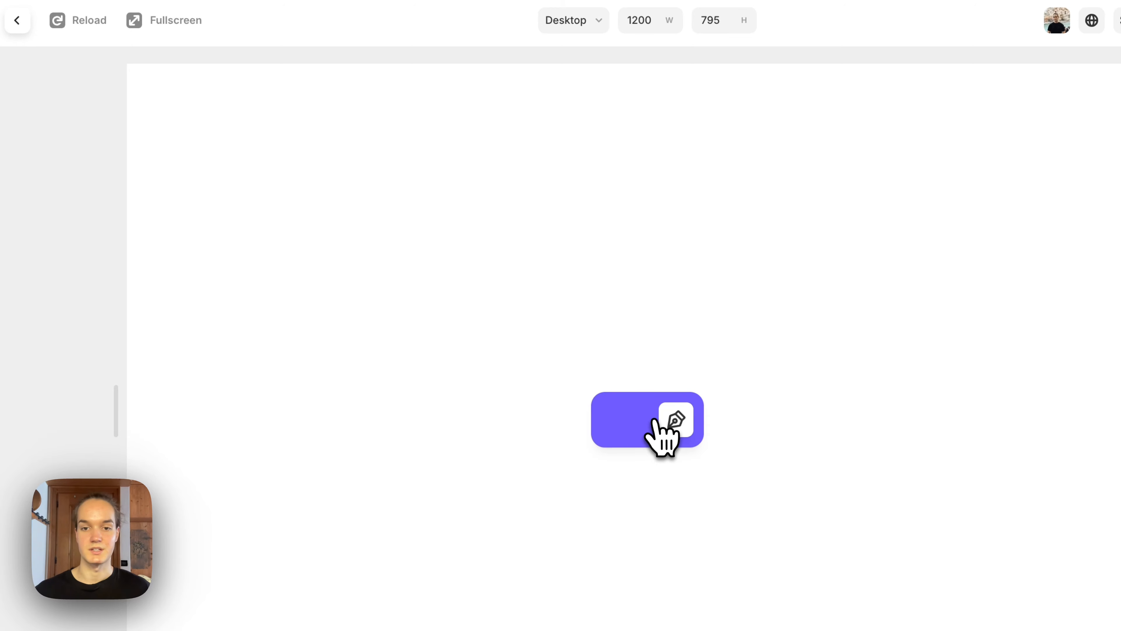
{"action": "left_click", "coordinate": [654, 420]}
{"action": "left_click", "coordinate": [17, 20]}
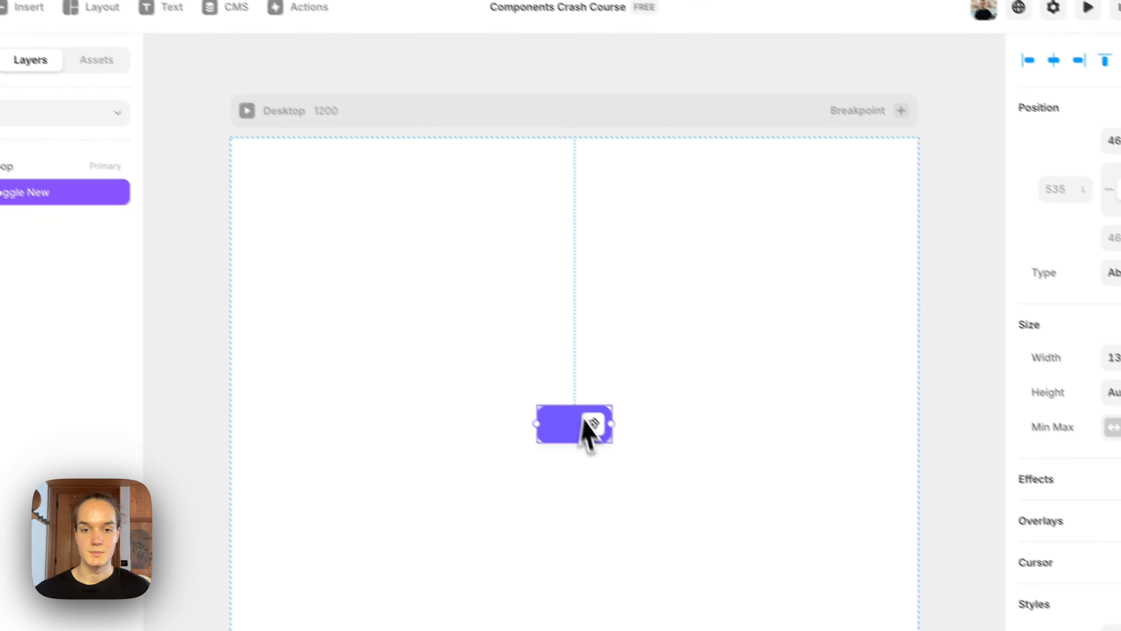
Step: Reopen the Toggle New component and remove the click interactions from the Developer and Designer variants
{"action": "double_click", "coordinate": [584, 418]}
{"action": "left_click", "coordinate": [718, 360]}
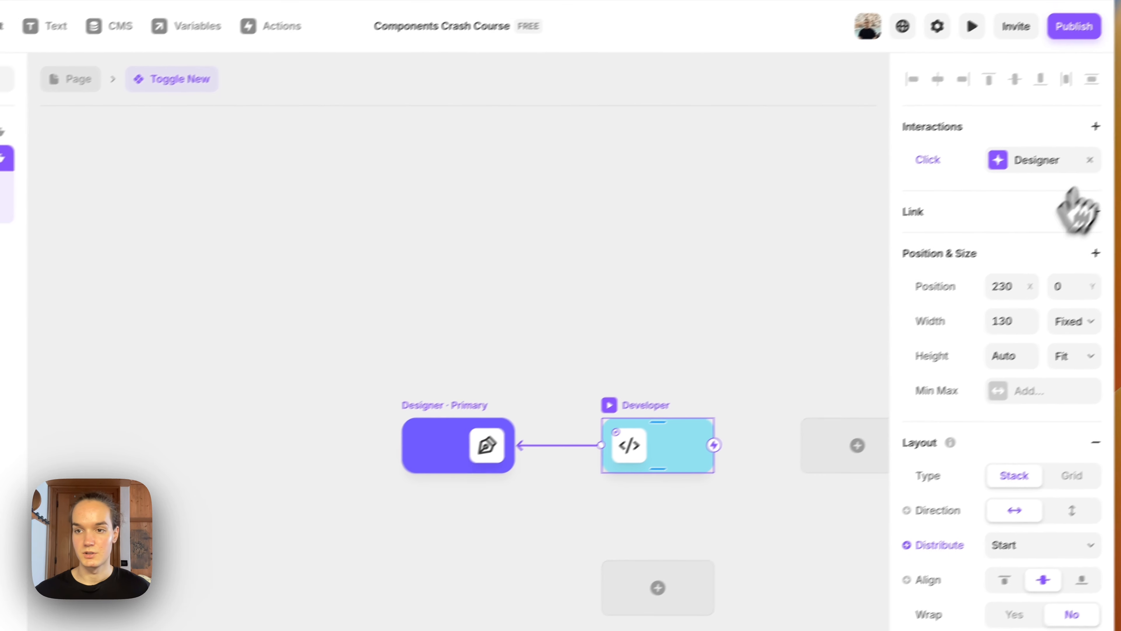
{"action": "left_click", "coordinate": [1076, 160]}
{"action": "left_click", "coordinate": [569, 253]}
{"action": "left_click", "coordinate": [471, 423]}
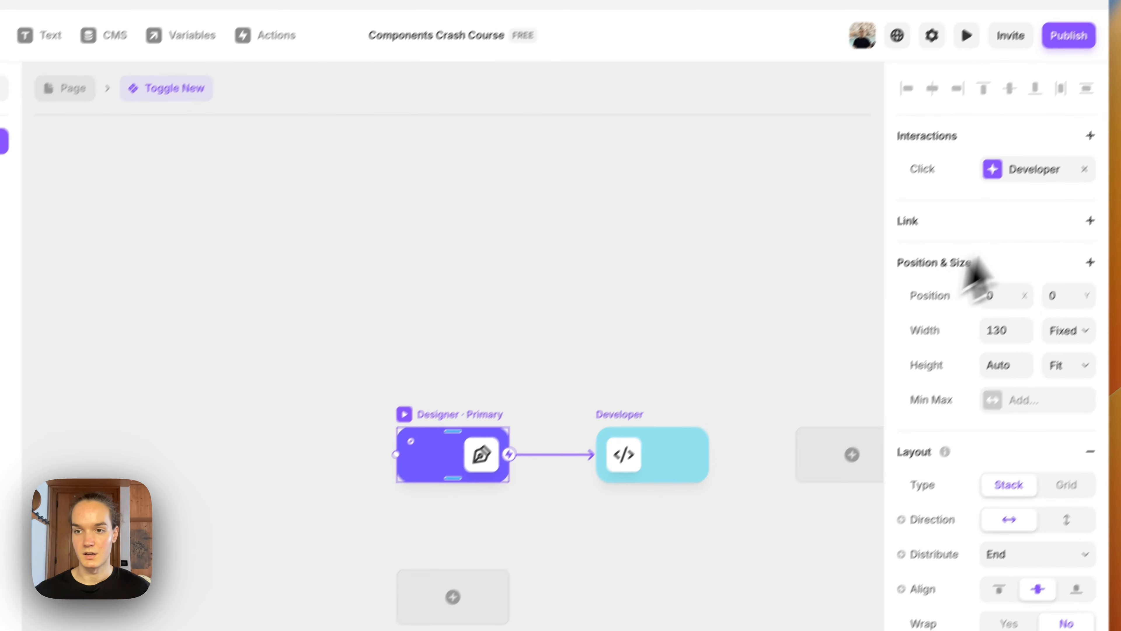
{"action": "left_click", "coordinate": [1084, 169]}
Step: Add a transition from the Designer variant to the Developer variant, triggered on Appear with a 3-second delay
{"action": "left_click", "coordinate": [1090, 135]}
{"action": "left_click", "coordinate": [1059, 168]}
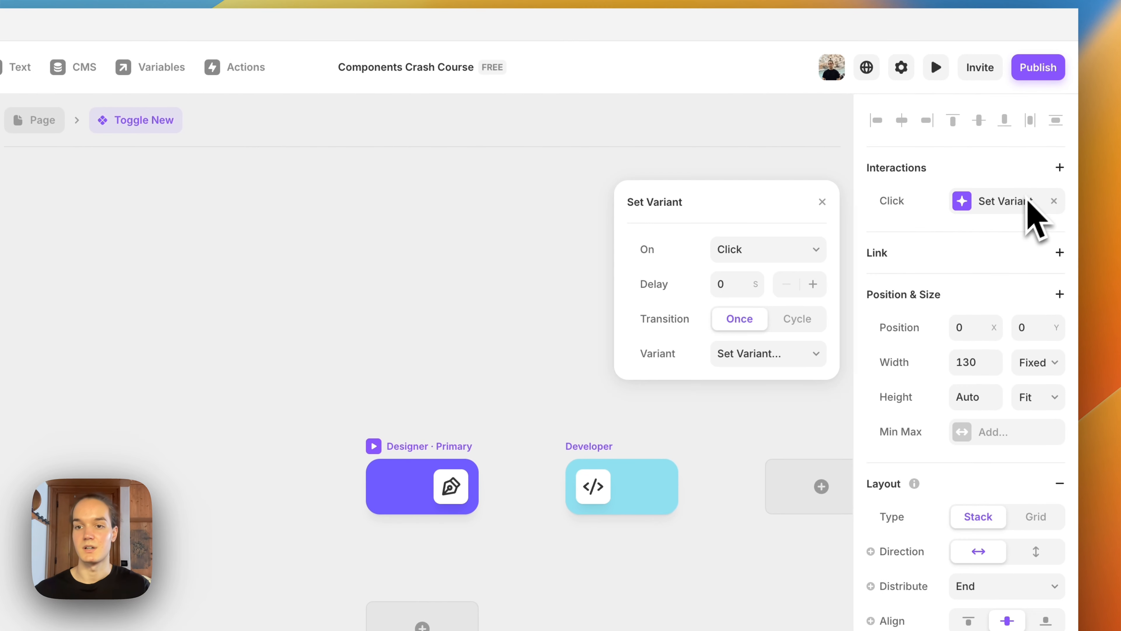
{"action": "left_click", "coordinate": [750, 250]}
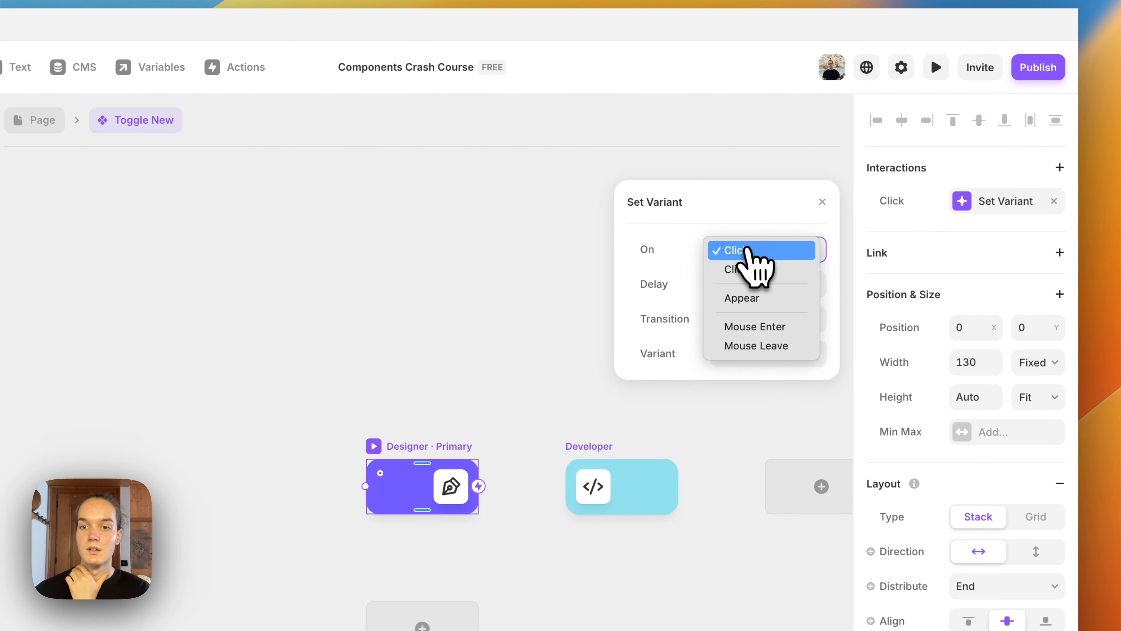
{"action": "left_click", "coordinate": [768, 296]}
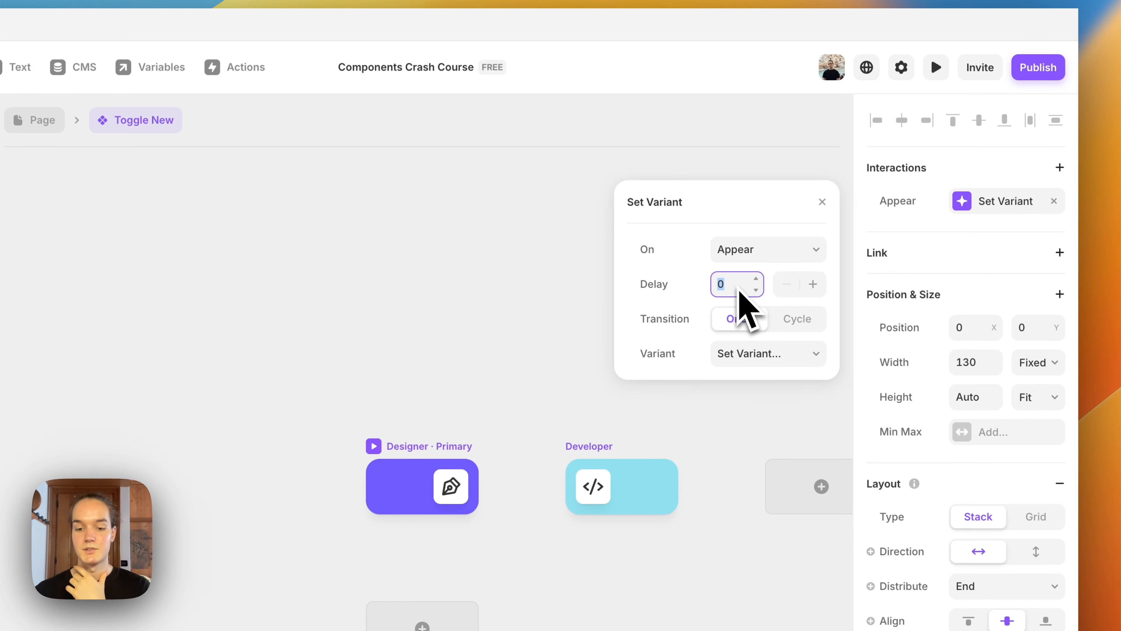
{"action": "type", "text": "3"}
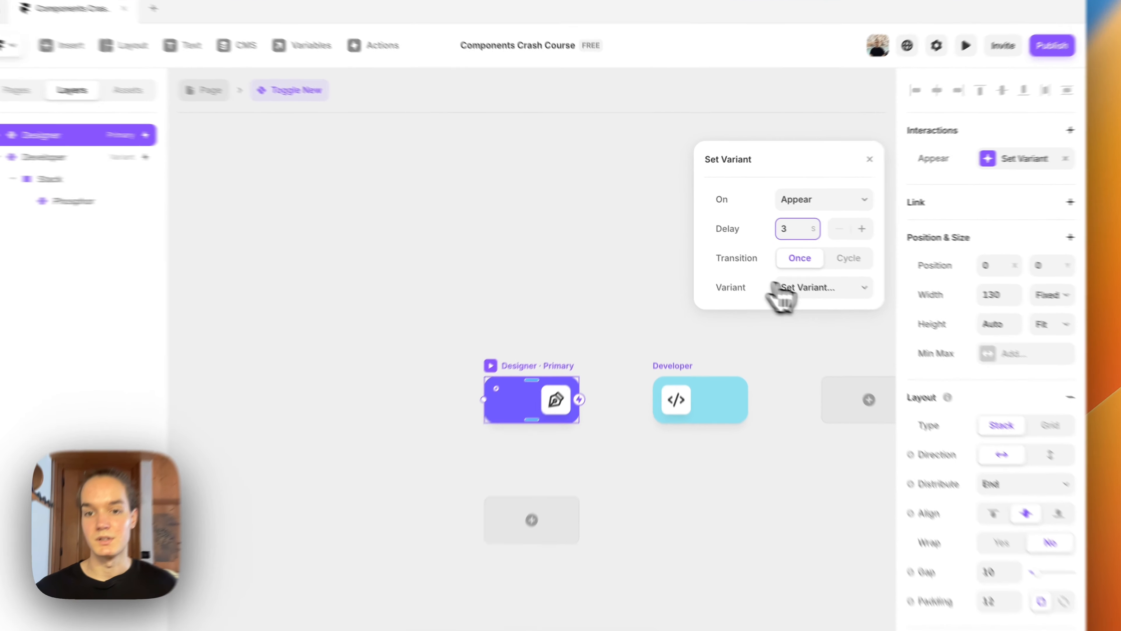
{"action": "left_click", "coordinate": [762, 274]}
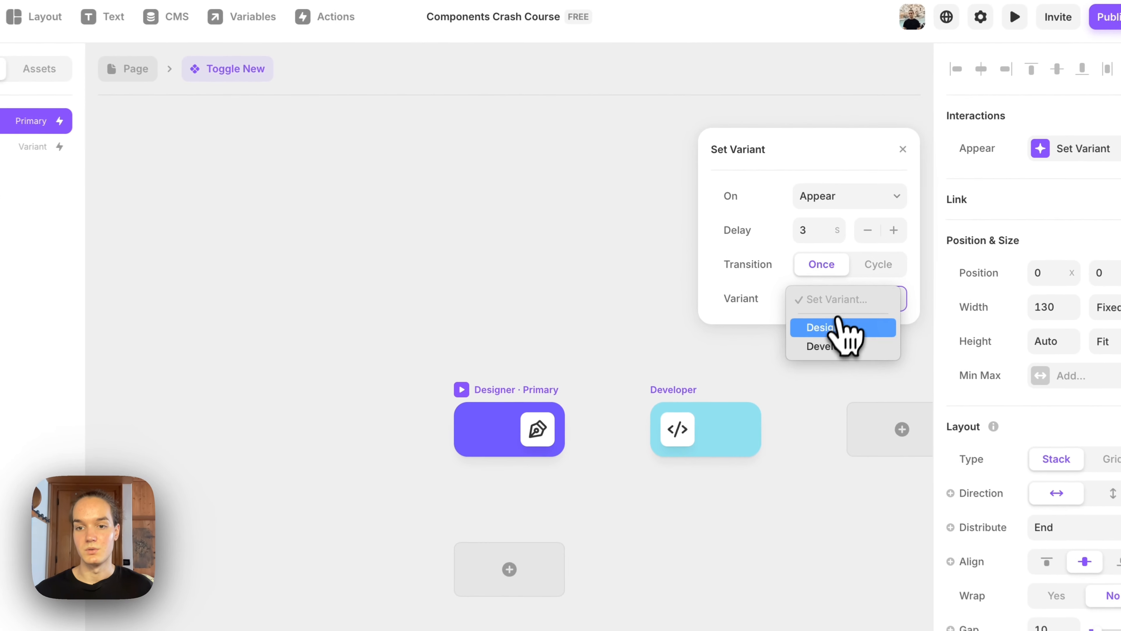
{"action": "left_click", "coordinate": [833, 349]}
{"action": "left_click", "coordinate": [526, 343]}
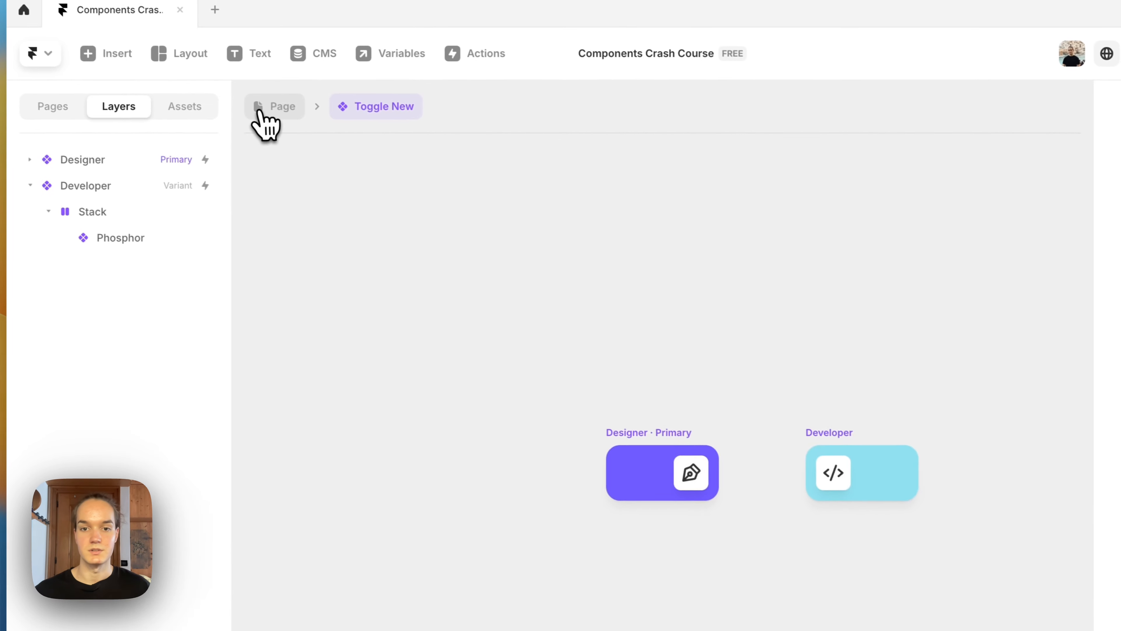
Step: Return to the page, check the toggle's delayed Appear transition in the preview, and exit the preview
{"action": "left_click", "coordinate": [264, 113]}
{"action": "key", "text": "super+p"}
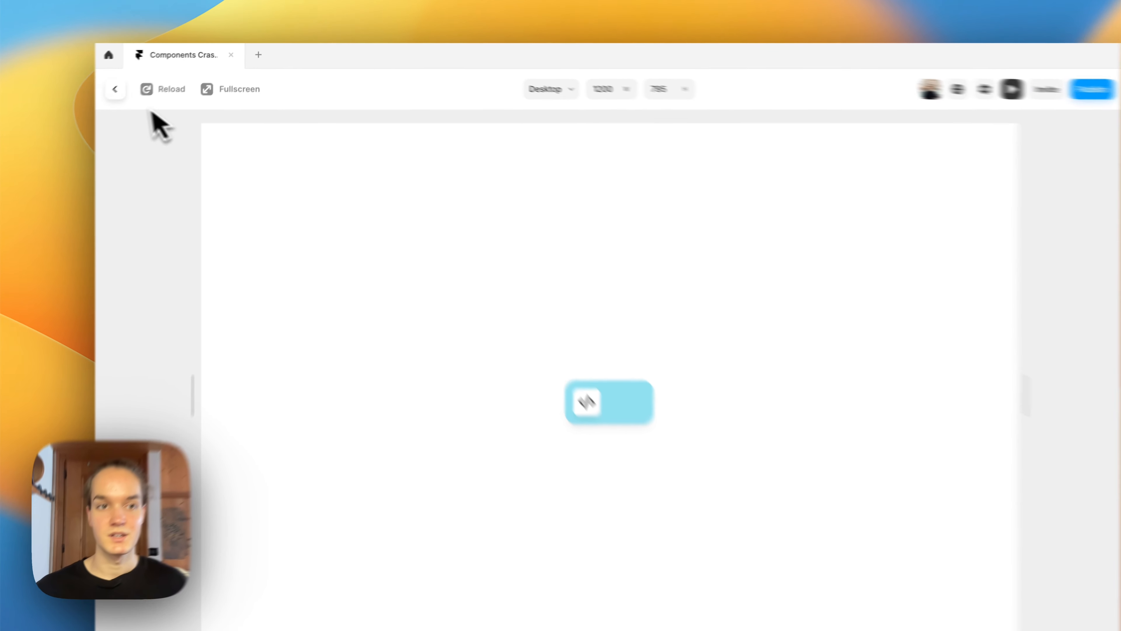
{"action": "left_click", "coordinate": [140, 83]}
Step: Change the Designer variant's Appear transition in the toggle component from Once to Cycle
{"action": "double_click", "coordinate": [574, 371]}
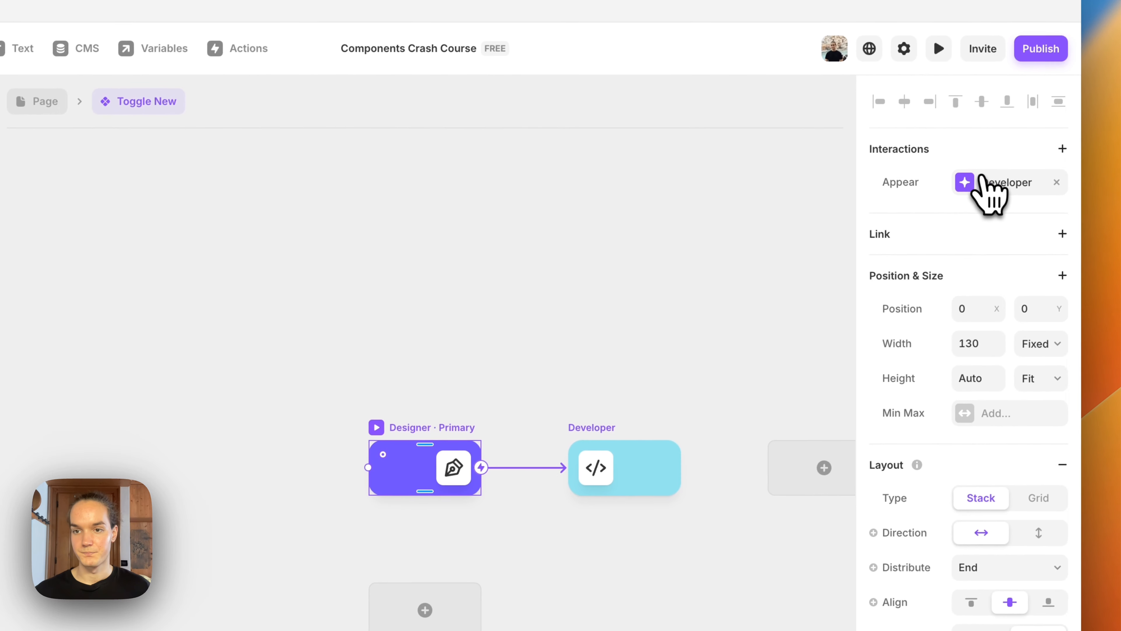
{"action": "left_click", "coordinate": [980, 182]}
{"action": "left_click", "coordinate": [797, 310]}
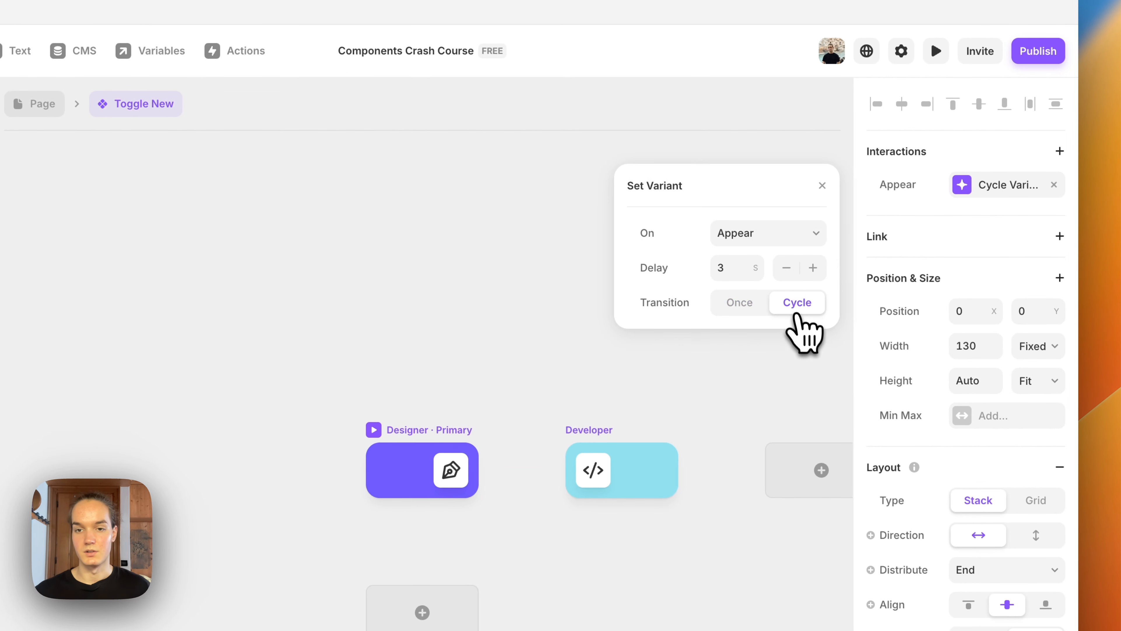
{"action": "left_click", "coordinate": [585, 314]}
Step: Return to the page and preview the Desktop layout to test the toggle's cycling between variants
{"action": "left_click", "coordinate": [53, 104]}
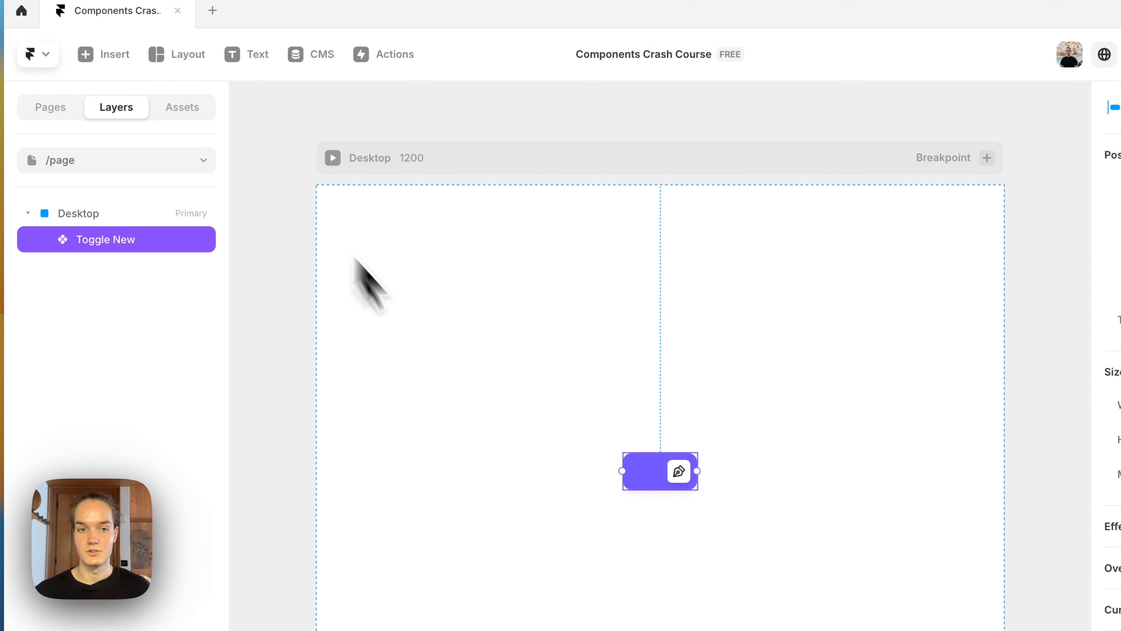
{"action": "left_click", "coordinate": [330, 158]}
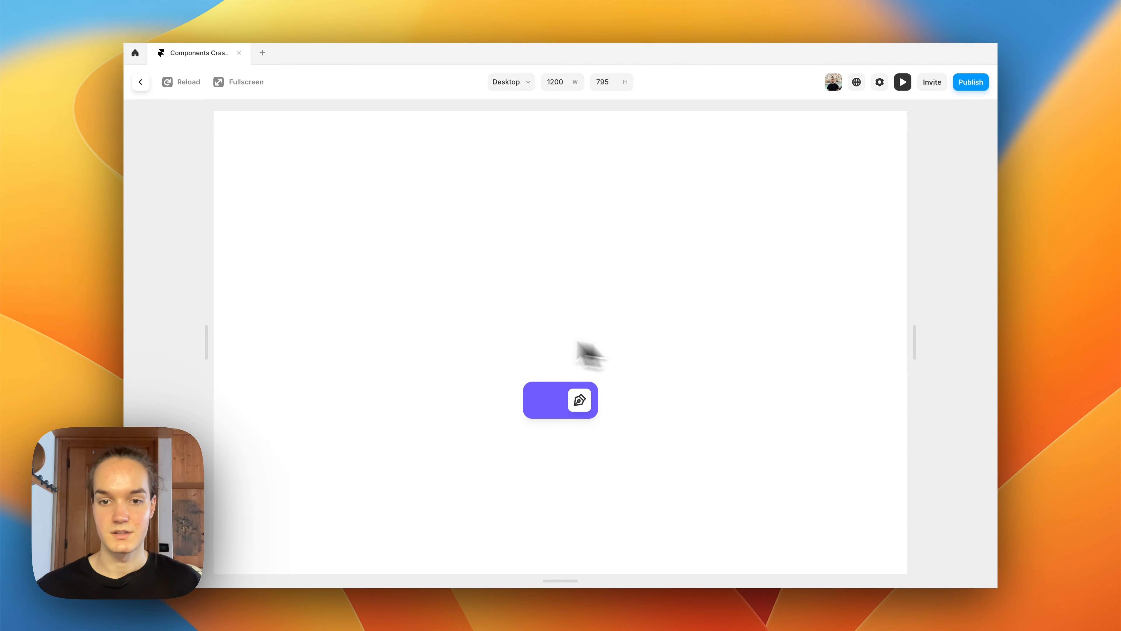
{"action": "scroll", "coordinate": [591, 375], "scroll_direction": "down", "scroll_amount": 2}
{"action": "scroll", "coordinate": [592, 323], "scroll_direction": "up", "scroll_amount": 1}
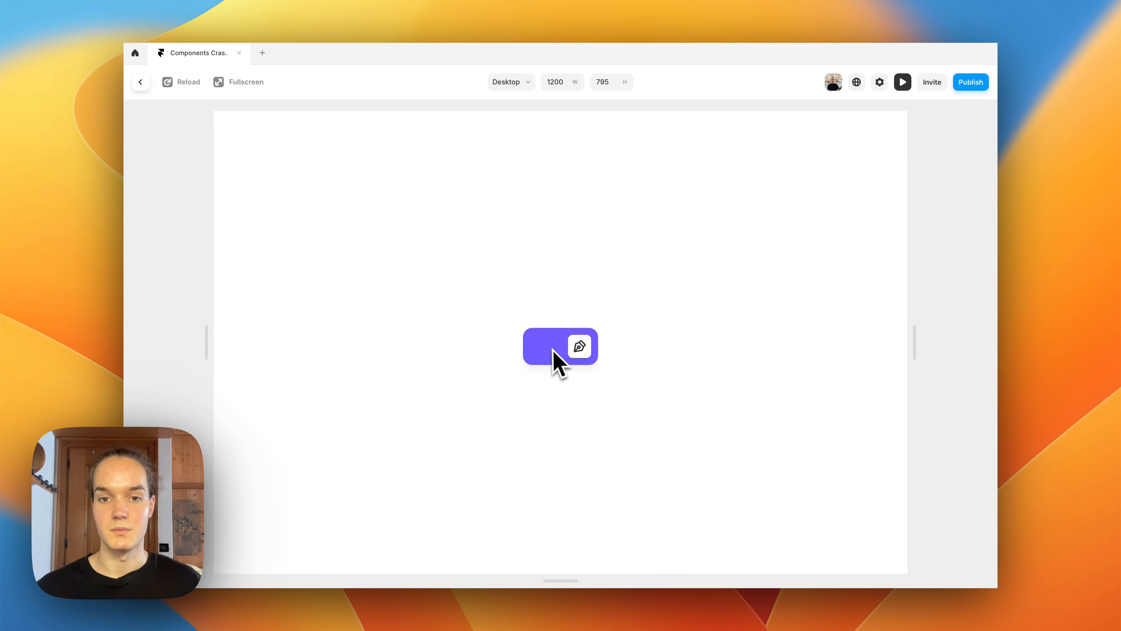
{"action": "left_click", "coordinate": [573, 353]}
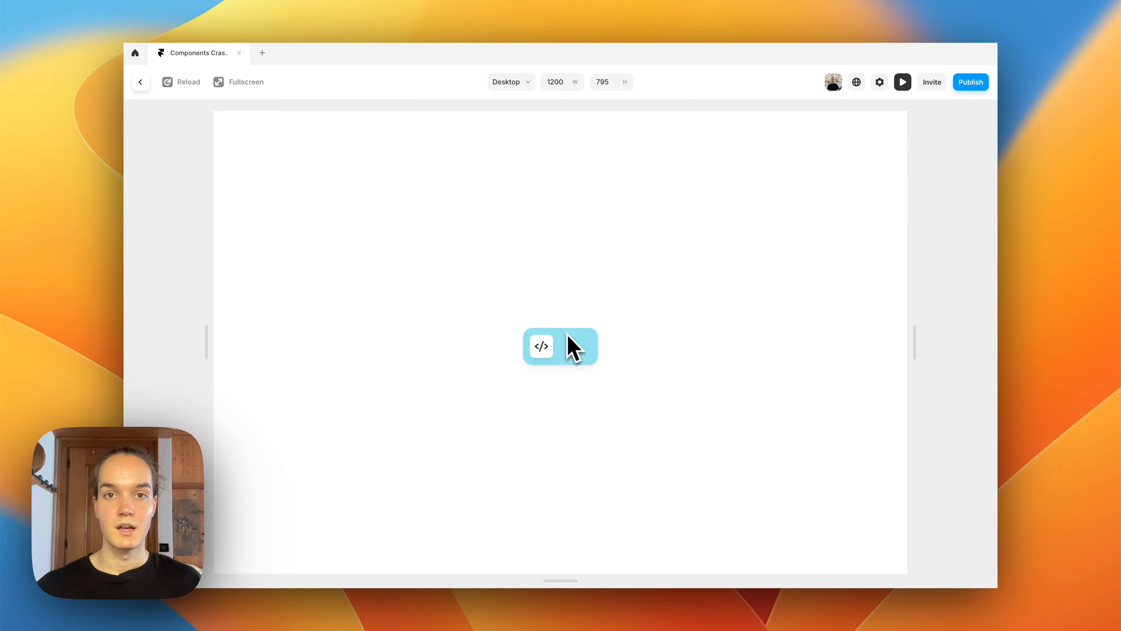
{"action": "left_click", "coordinate": [572, 352]}
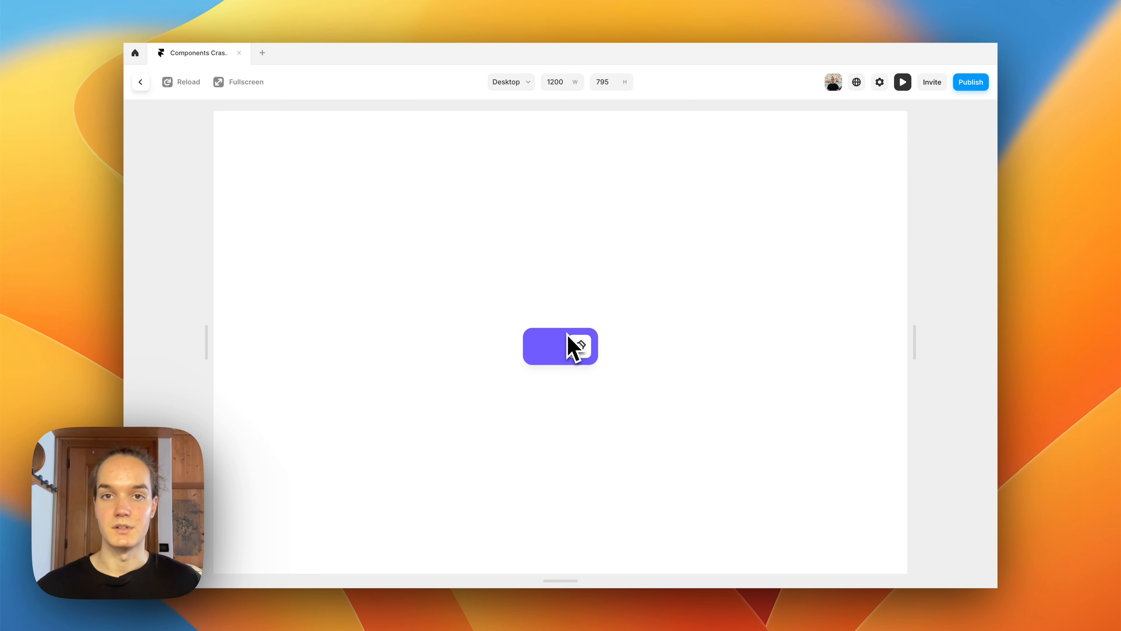
{"action": "left_click", "coordinate": [568, 334]}
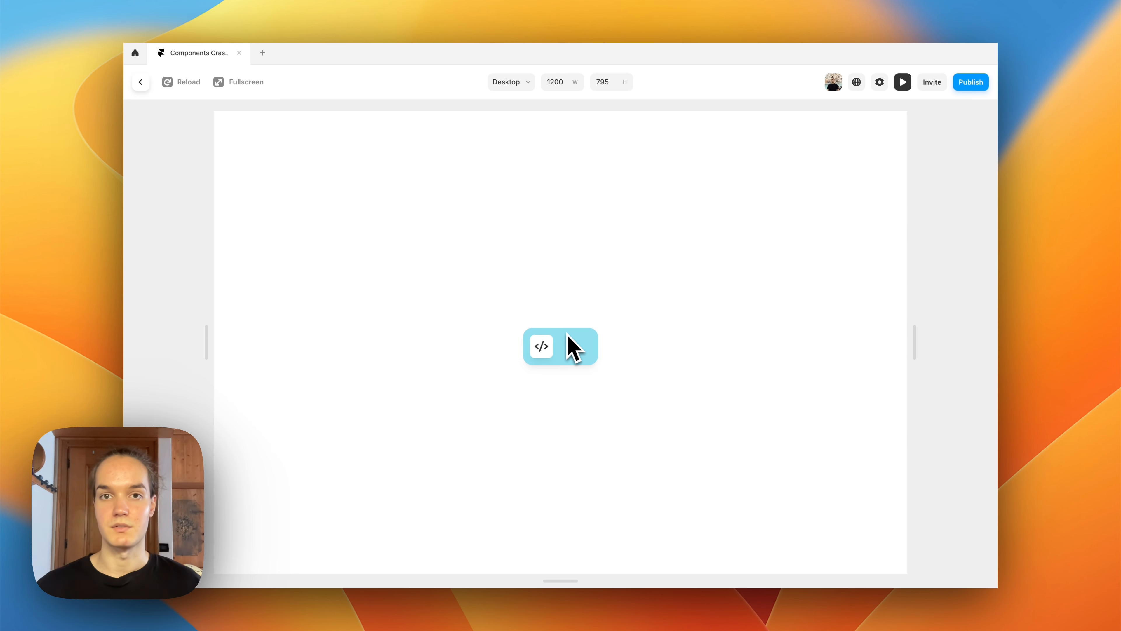
{"action": "left_click", "coordinate": [568, 334]}
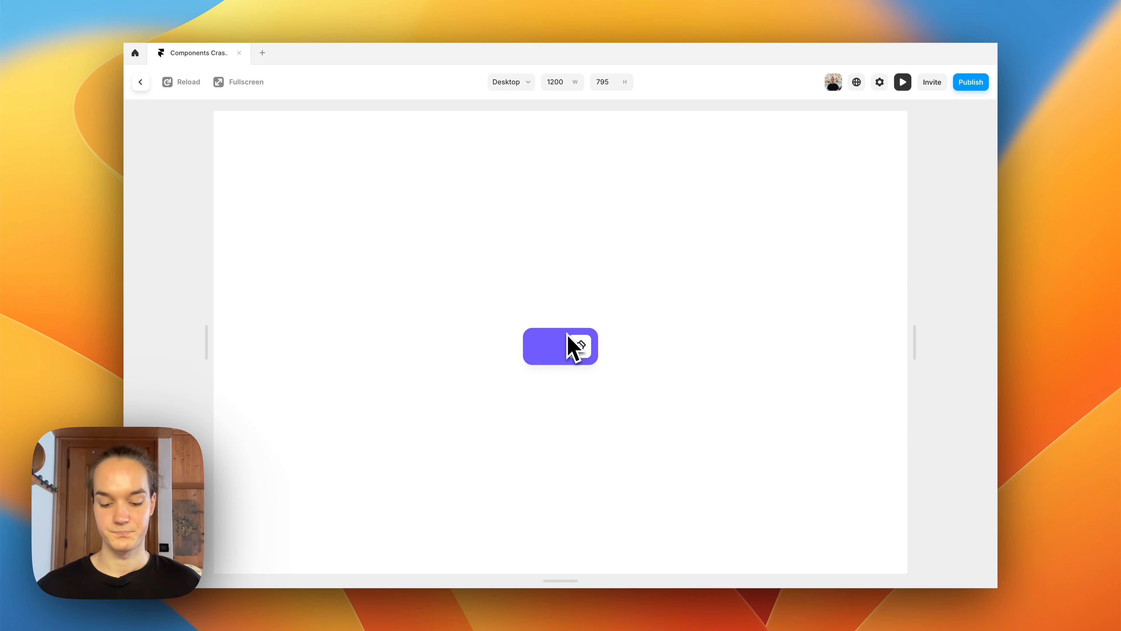
{"action": "left_click", "coordinate": [568, 334]}
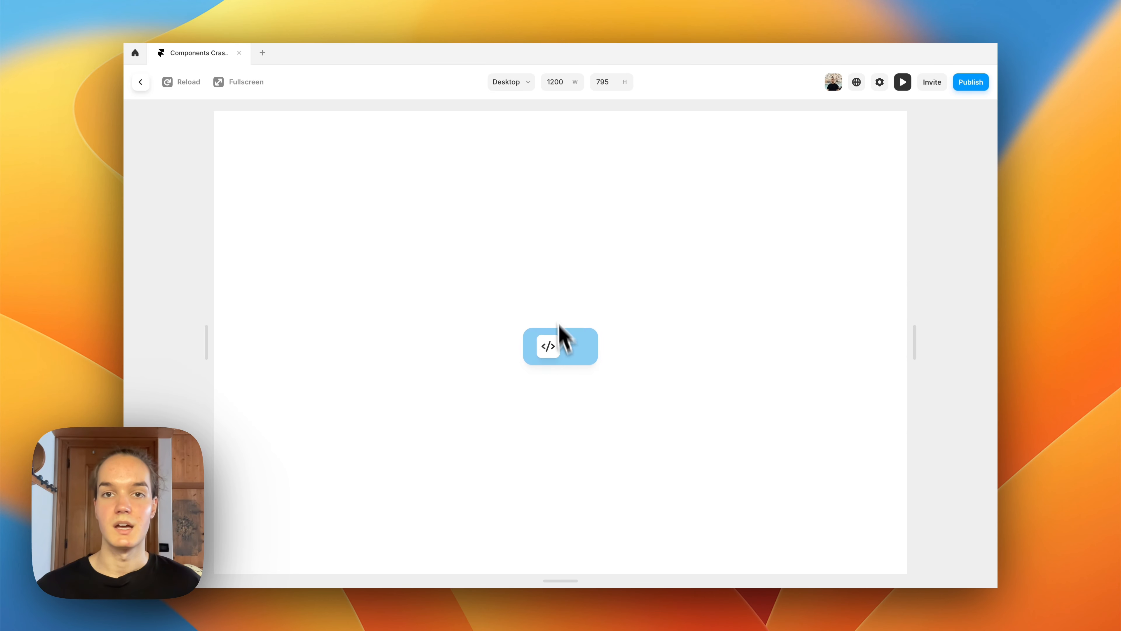